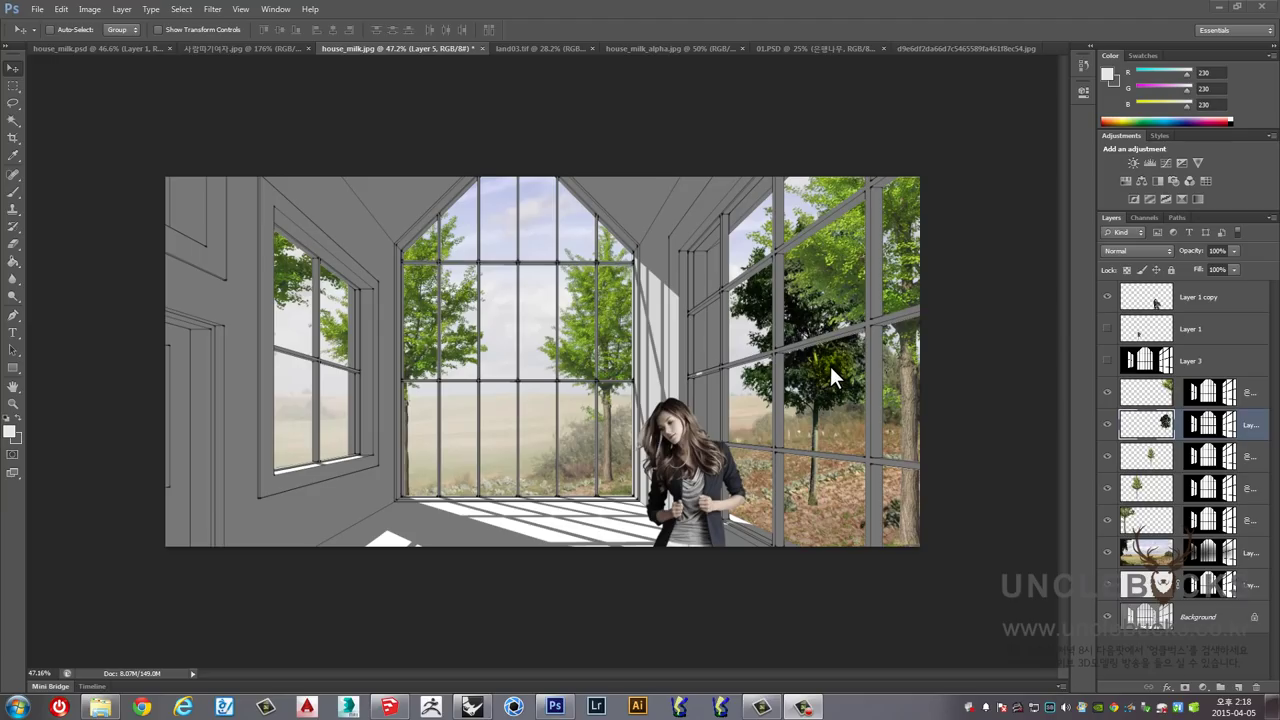
# Step: Select the 은행나무 copy 2 tree layer behind the right-wall windows
pyautogui.click(549, 339)
pyautogui.scroll(1, 543, 300)
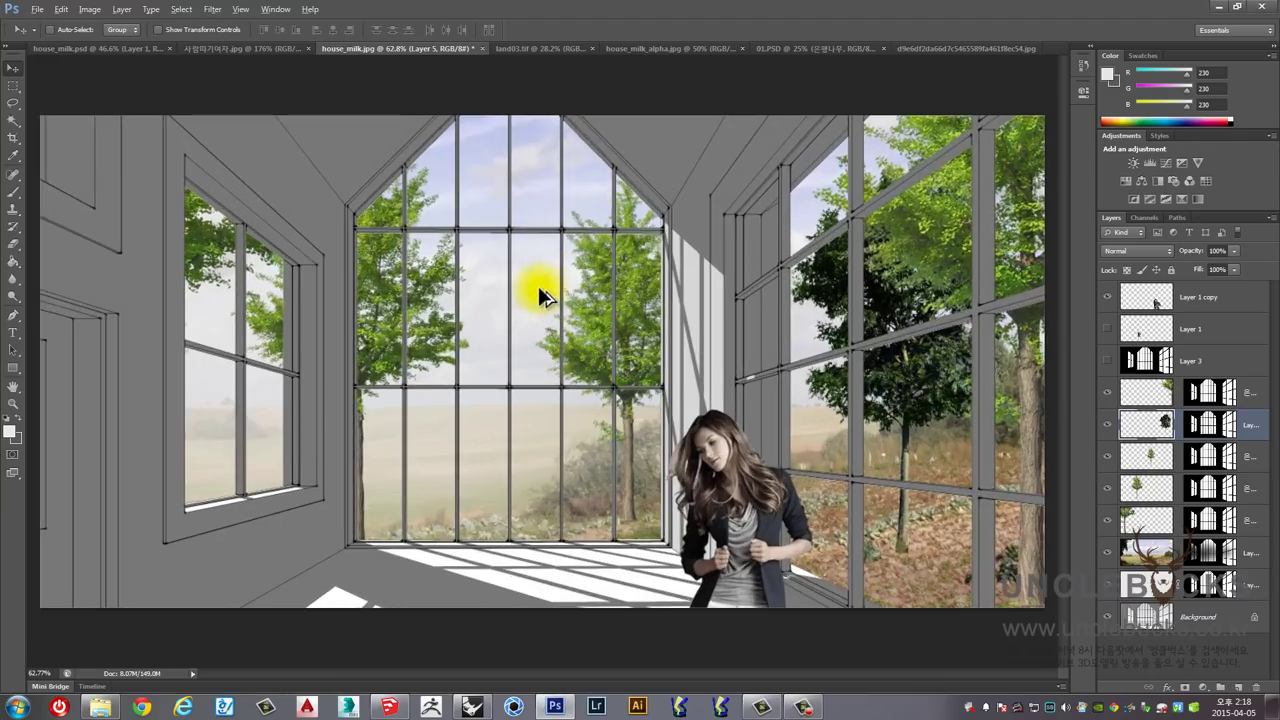
pyautogui.scroll(1, 543, 286)
pyautogui.scroll(1, 520, 286)
pyautogui.scroll(-1, 540, 270)
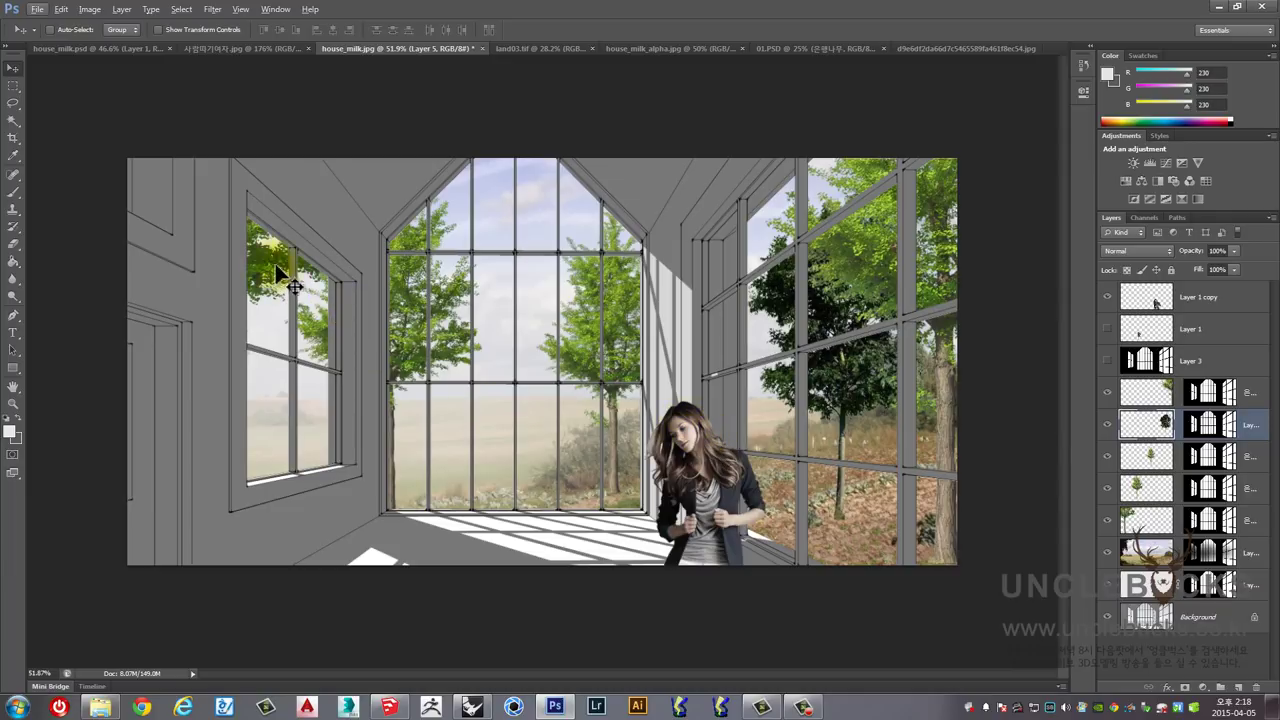
pyautogui.rightClick(880, 235)
pyautogui.click(884, 240)
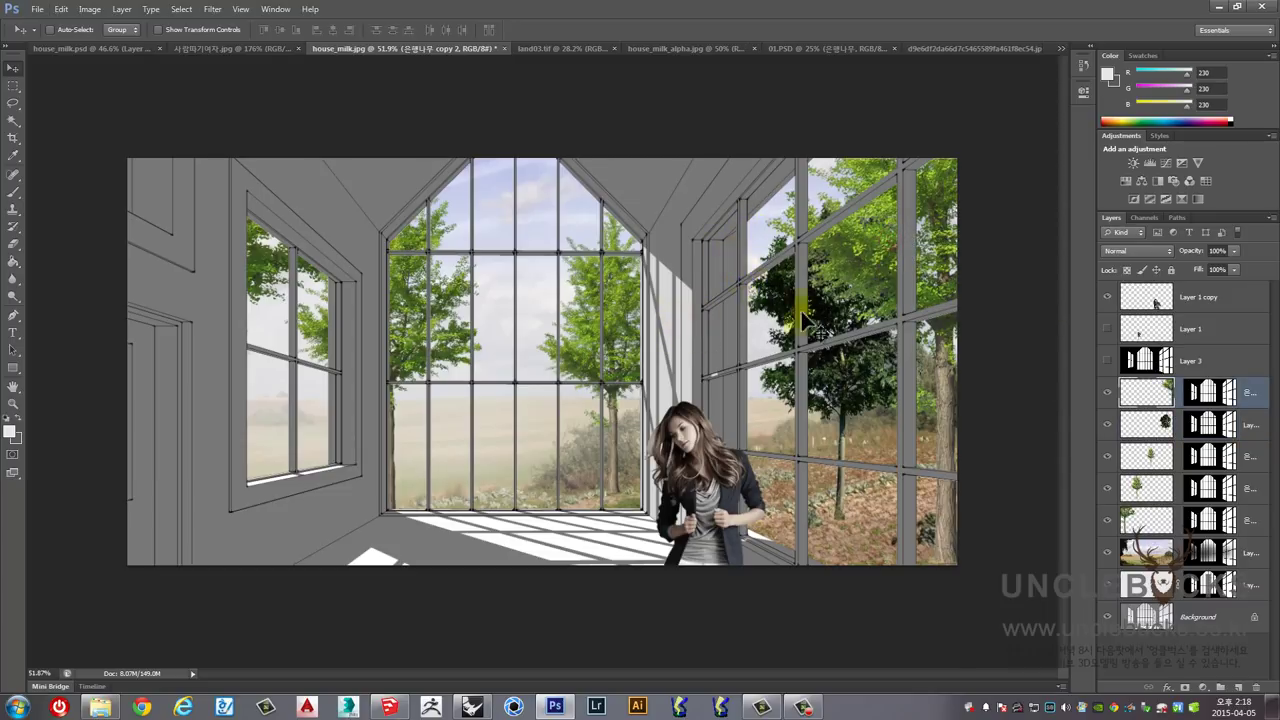
# Step: Apply Hue/Saturation to that tree: hue -16, saturation -29, lightness -3
pyautogui.hotkey('ctrl', 'u')
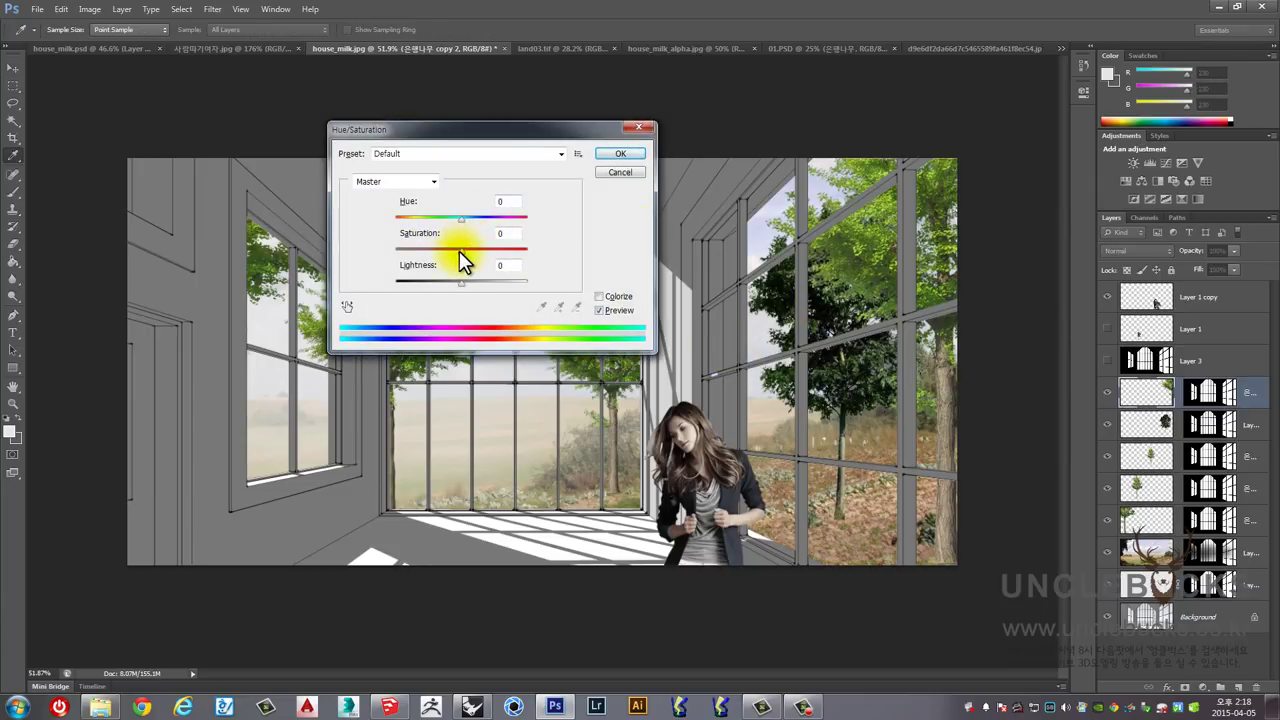
pyautogui.moveTo(495, 135); pyautogui.dragTo(439, 107)
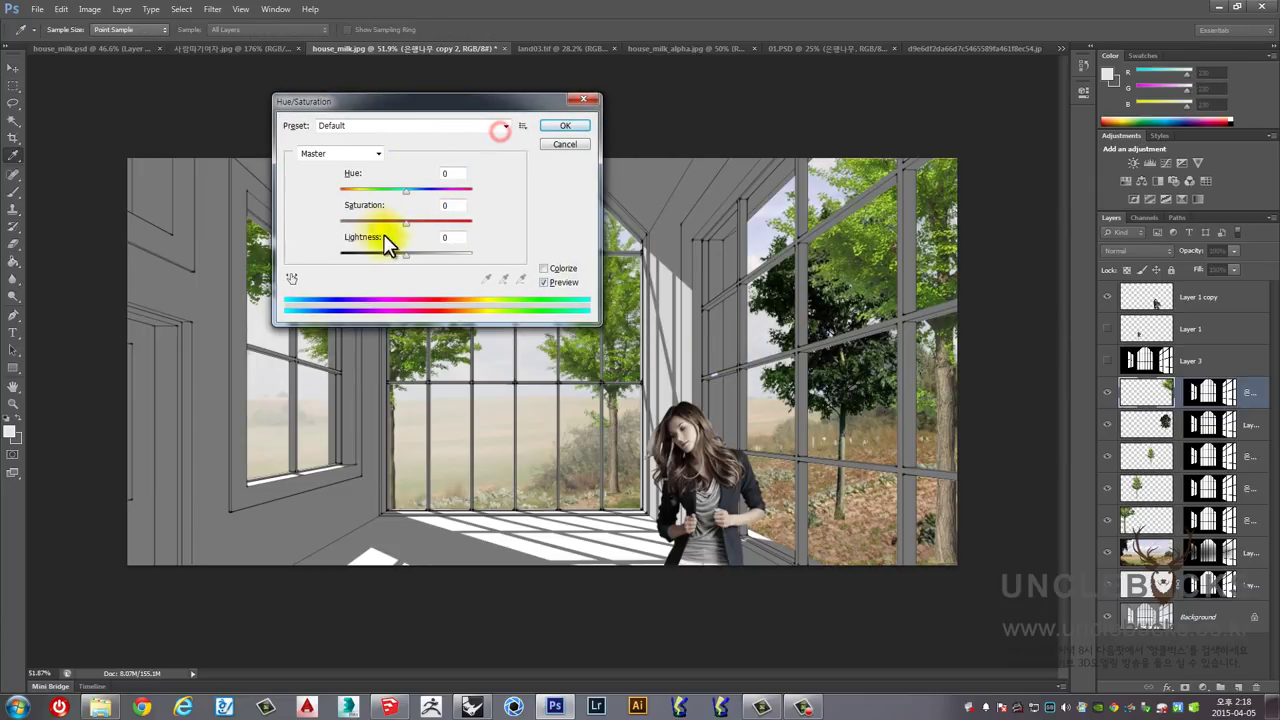
pyautogui.moveTo(400, 227); pyautogui.dragTo(389, 228)
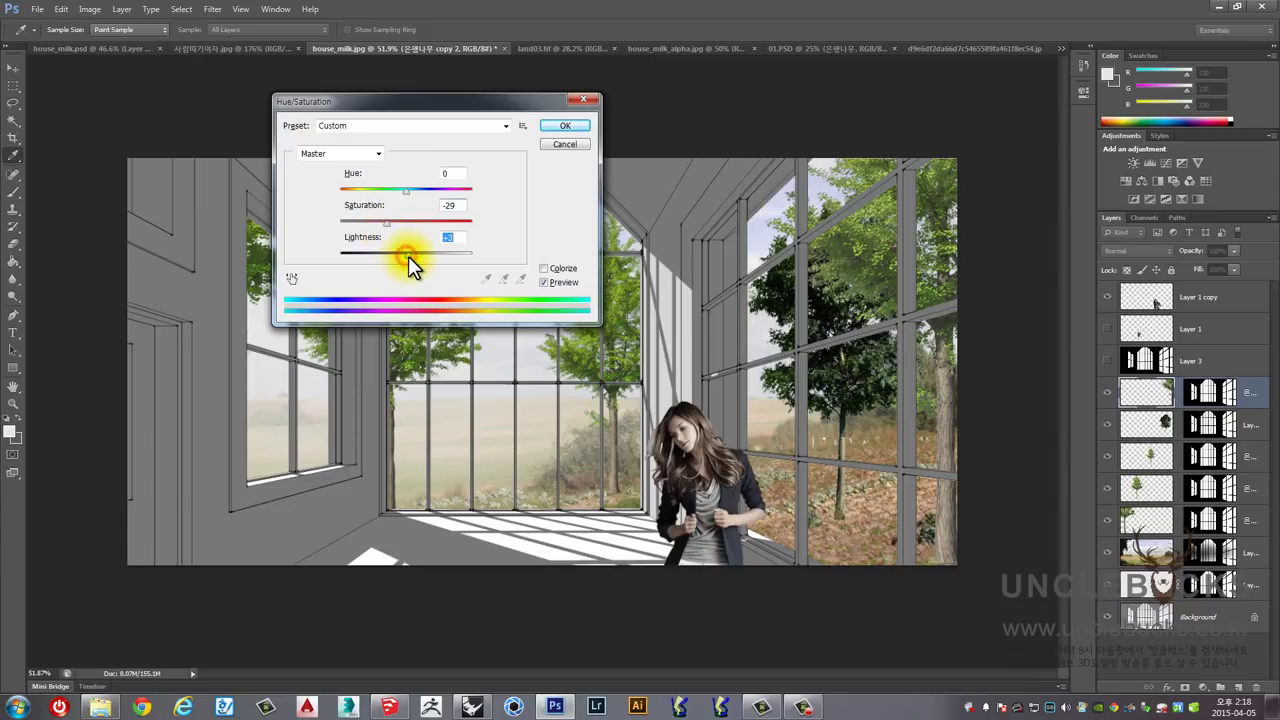
pyautogui.moveTo(408, 257); pyautogui.dragTo(405, 259)
pyautogui.moveTo(455, 104); pyautogui.dragTo(655, 74)
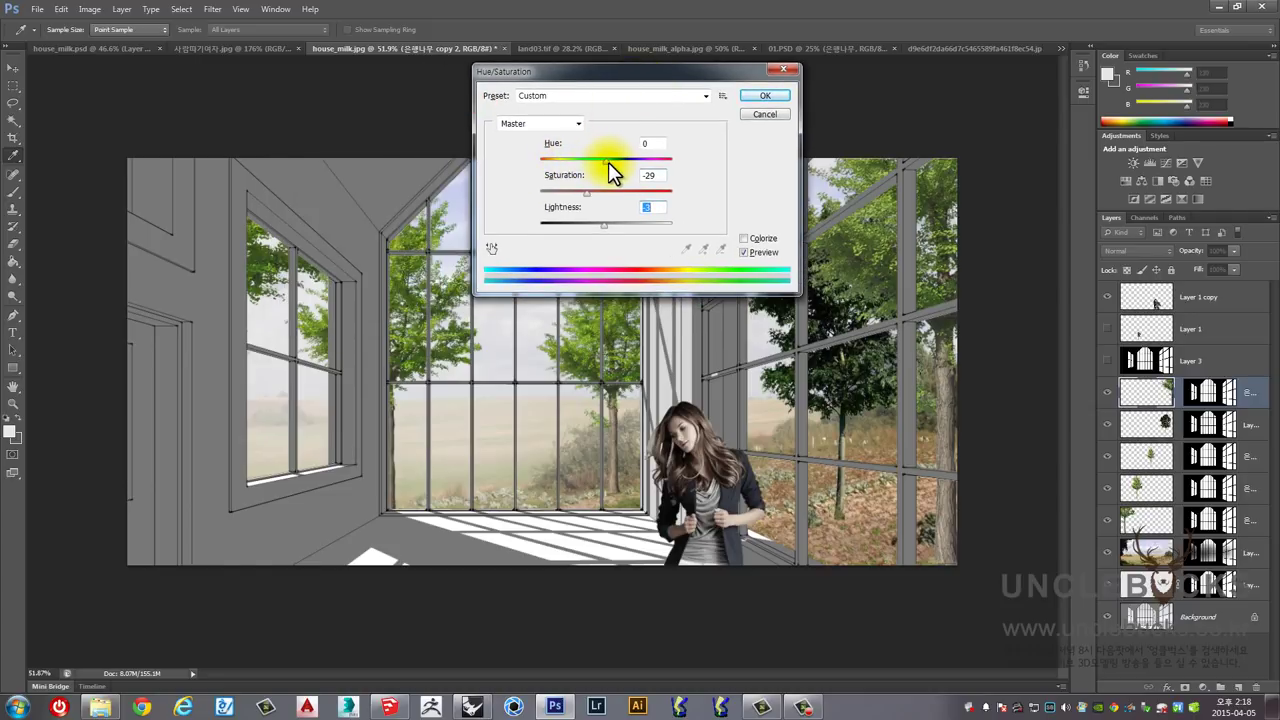
pyautogui.moveTo(608, 162); pyautogui.dragTo(590, 164)
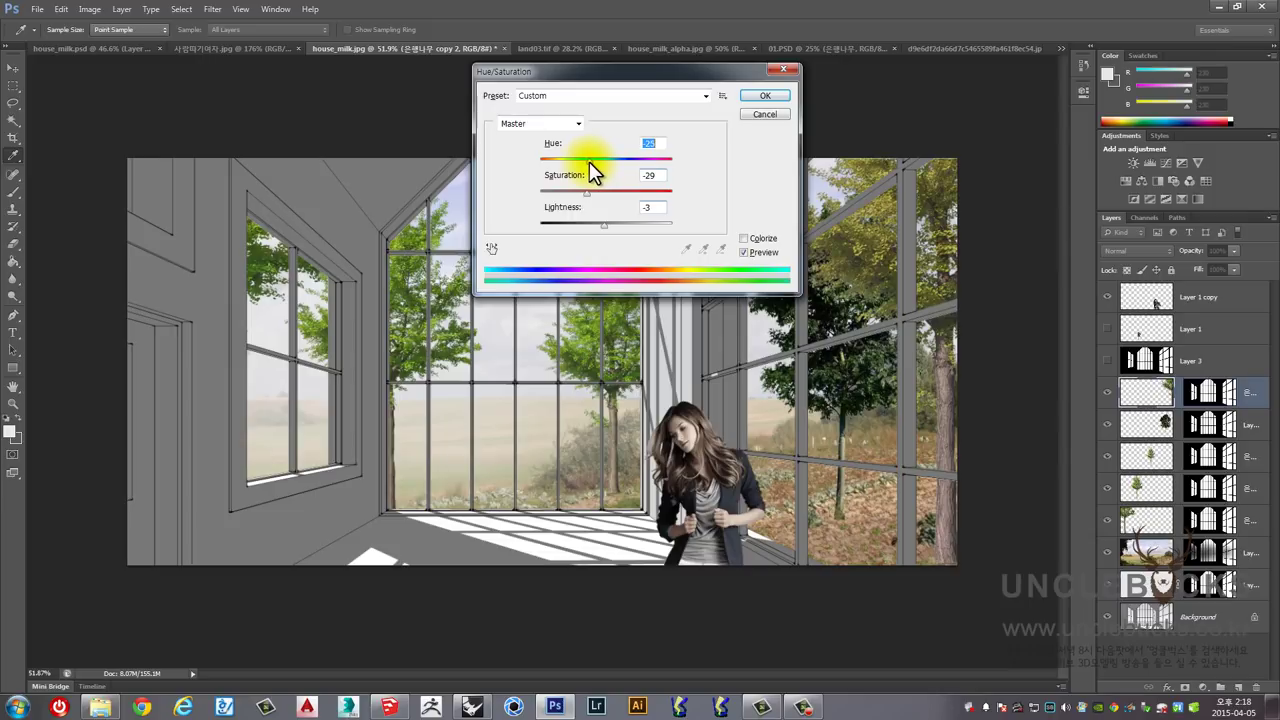
pyautogui.moveTo(589, 162); pyautogui.dragTo(600, 164)
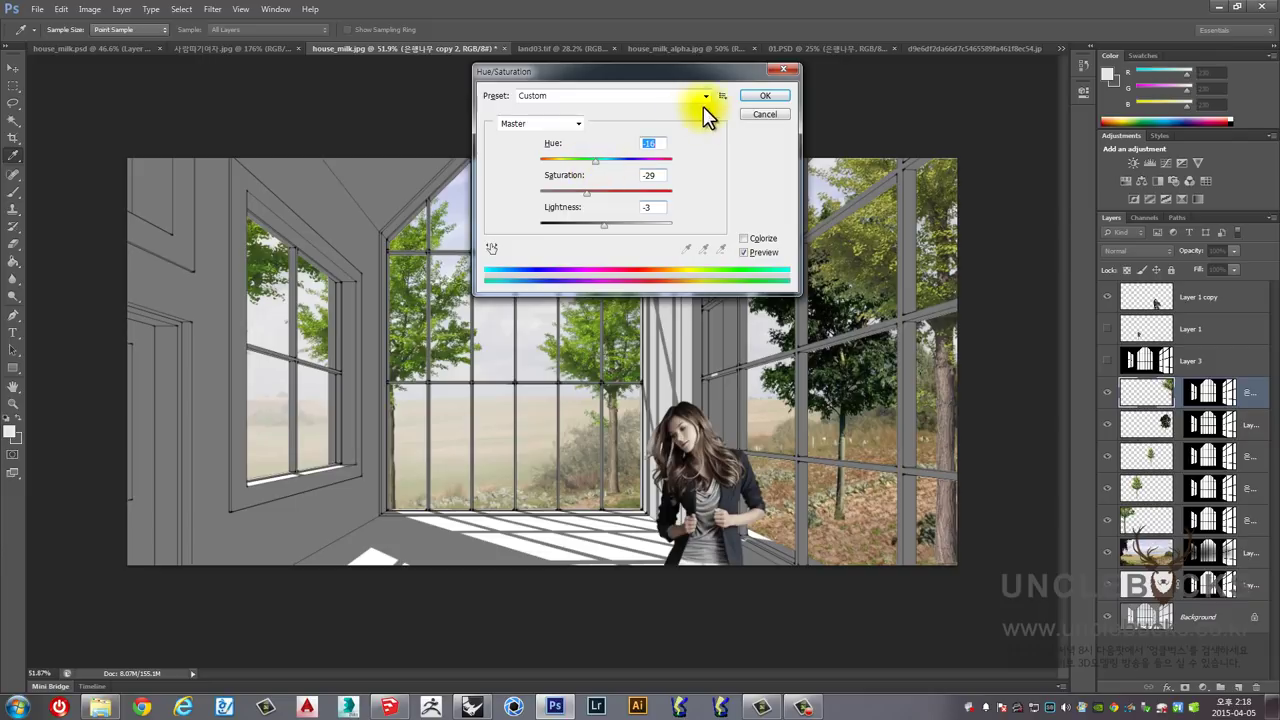
pyautogui.click(760, 97)
# Step: Select the Layer 5 trees behind the right windows
pyautogui.press('v')
pyautogui.rightClick(787, 300)
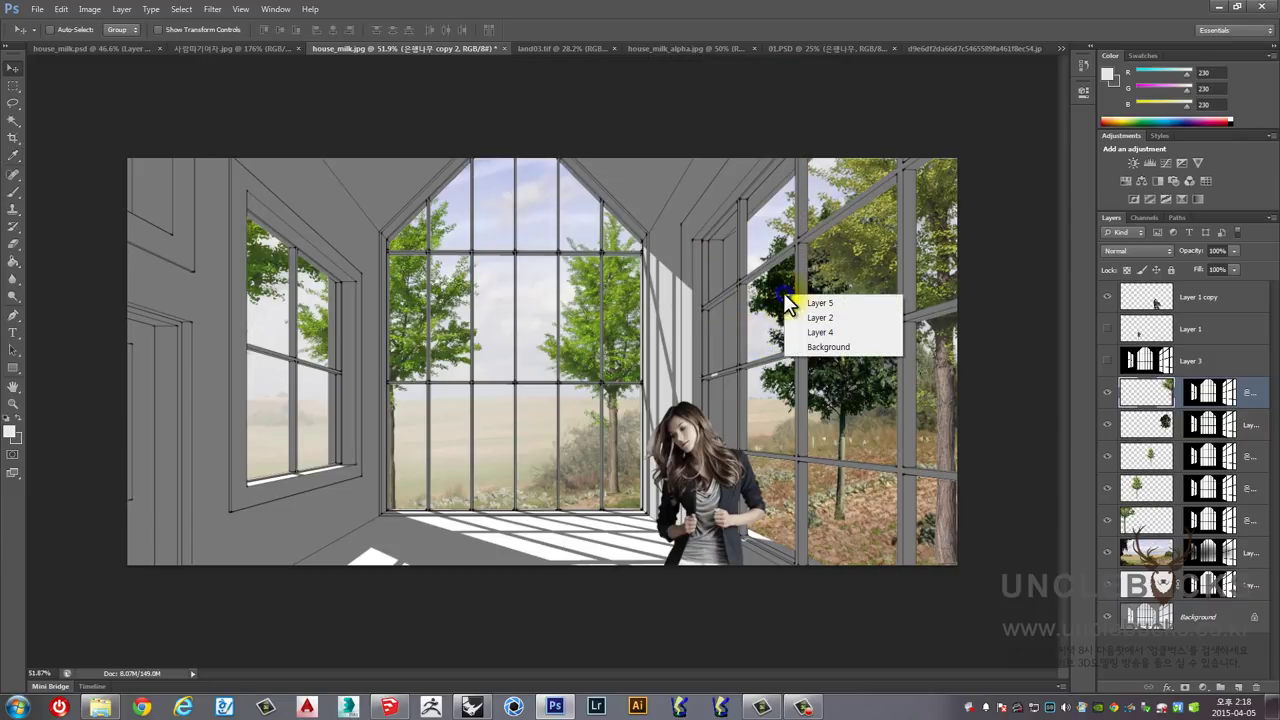
pyautogui.click(806, 304)
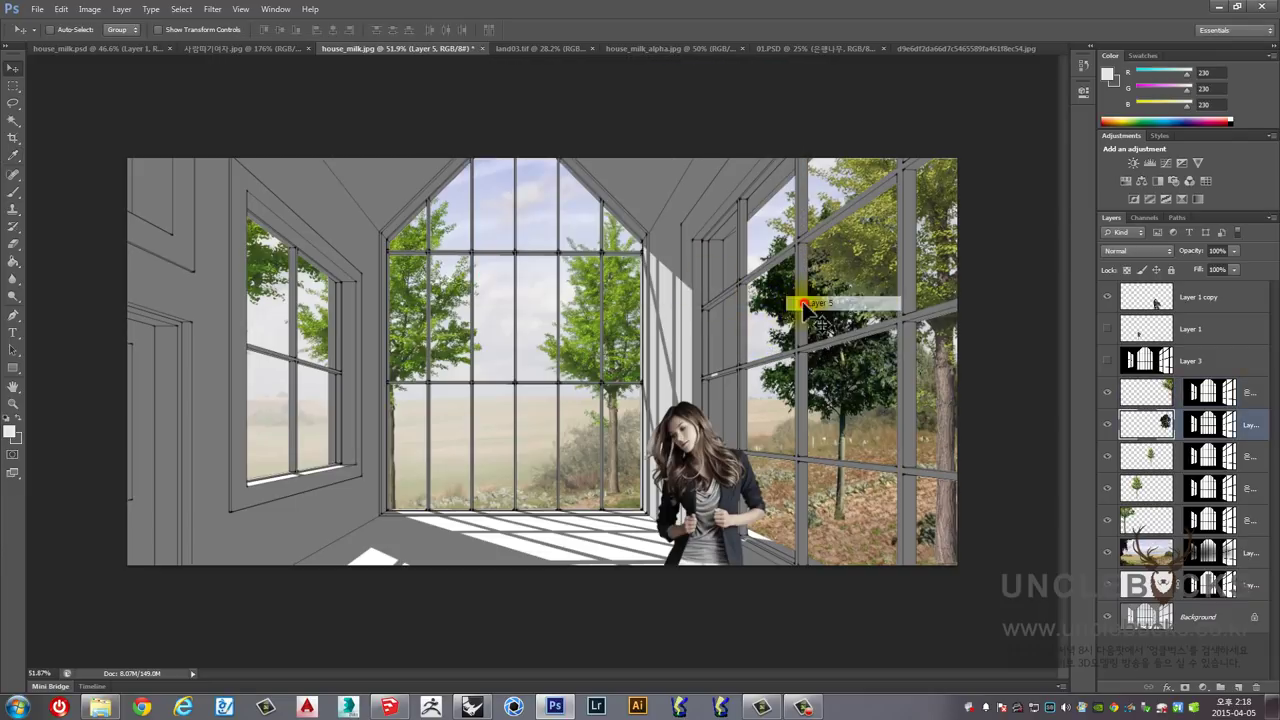
pyautogui.rightClick(782, 286)
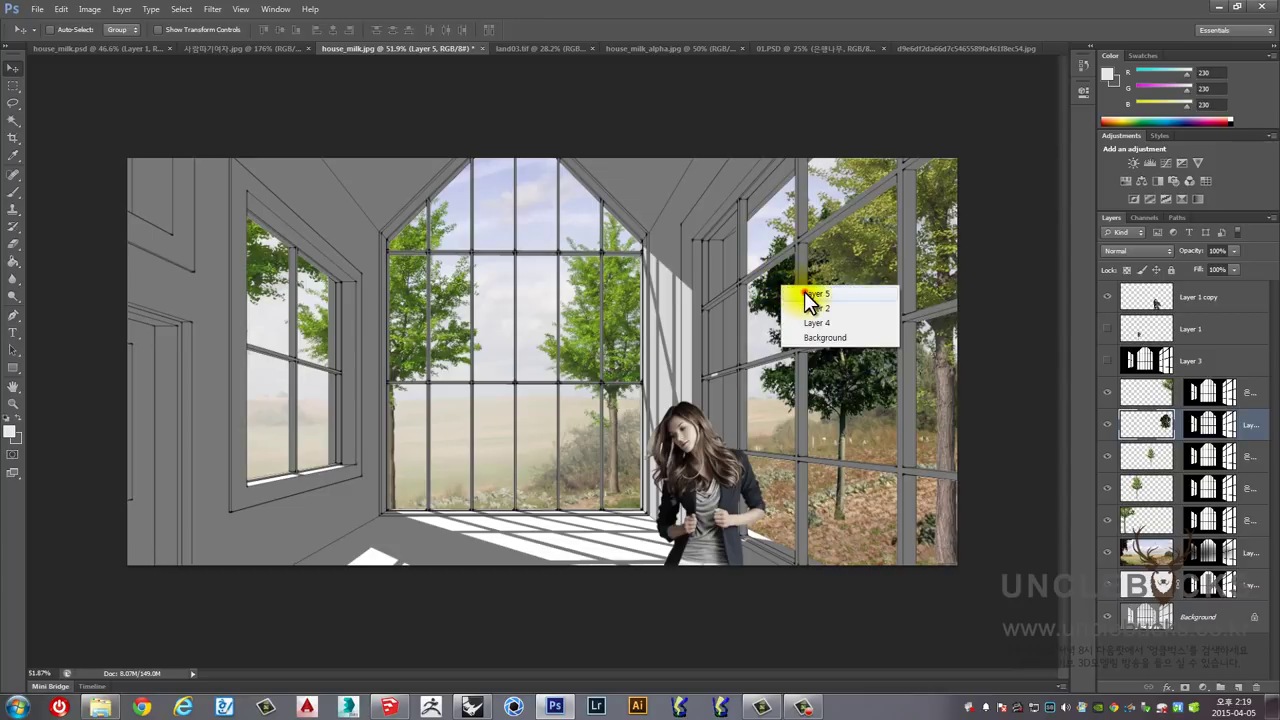
pyautogui.click(808, 295)
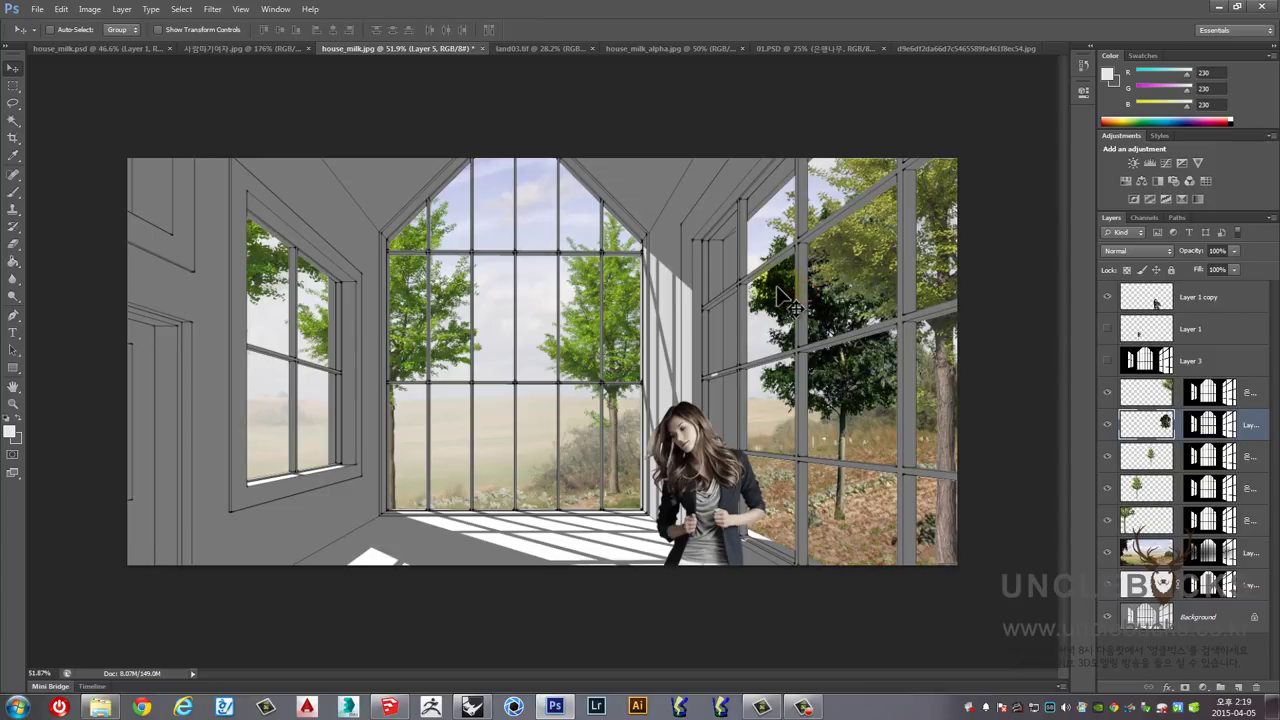
# Step: Apply Hue/Saturation to Layer 5: hue -24, saturation -4, lightness +10
pyautogui.hotkey('ctrl', 'u')
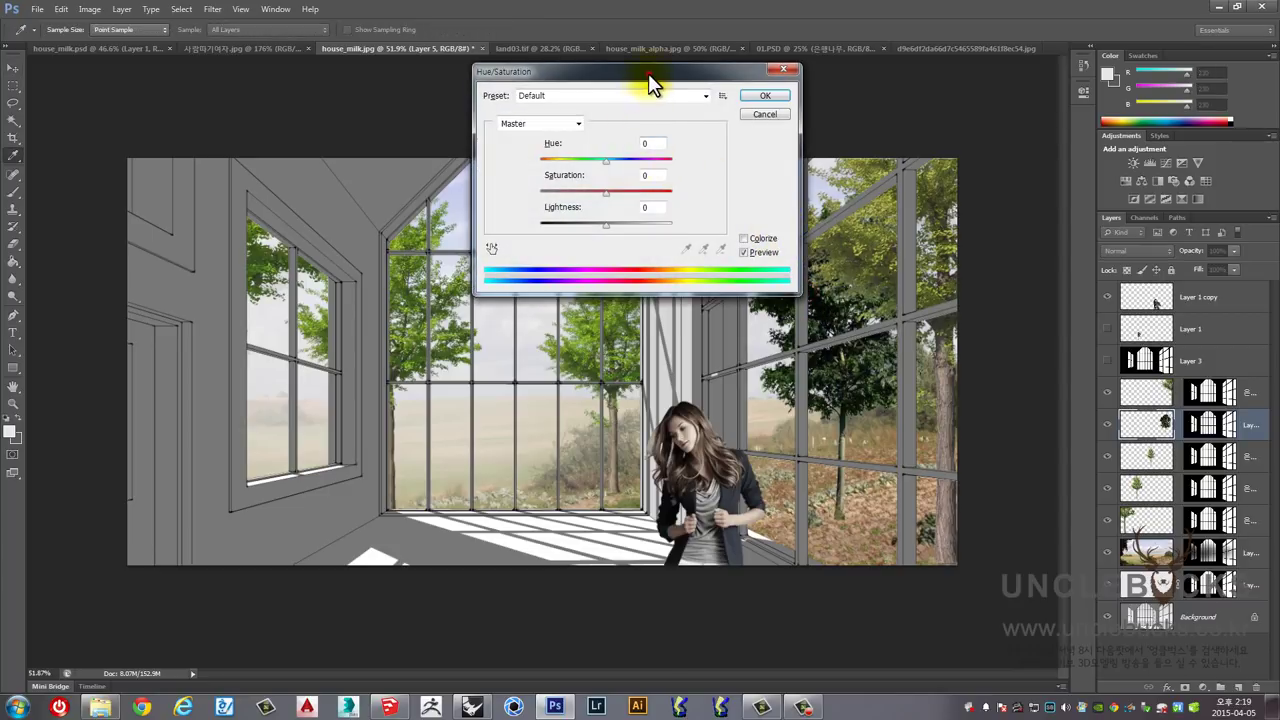
pyautogui.moveTo(648, 73); pyautogui.dragTo(470, 96)
pyautogui.moveTo(428, 185); pyautogui.dragTo(412, 186)
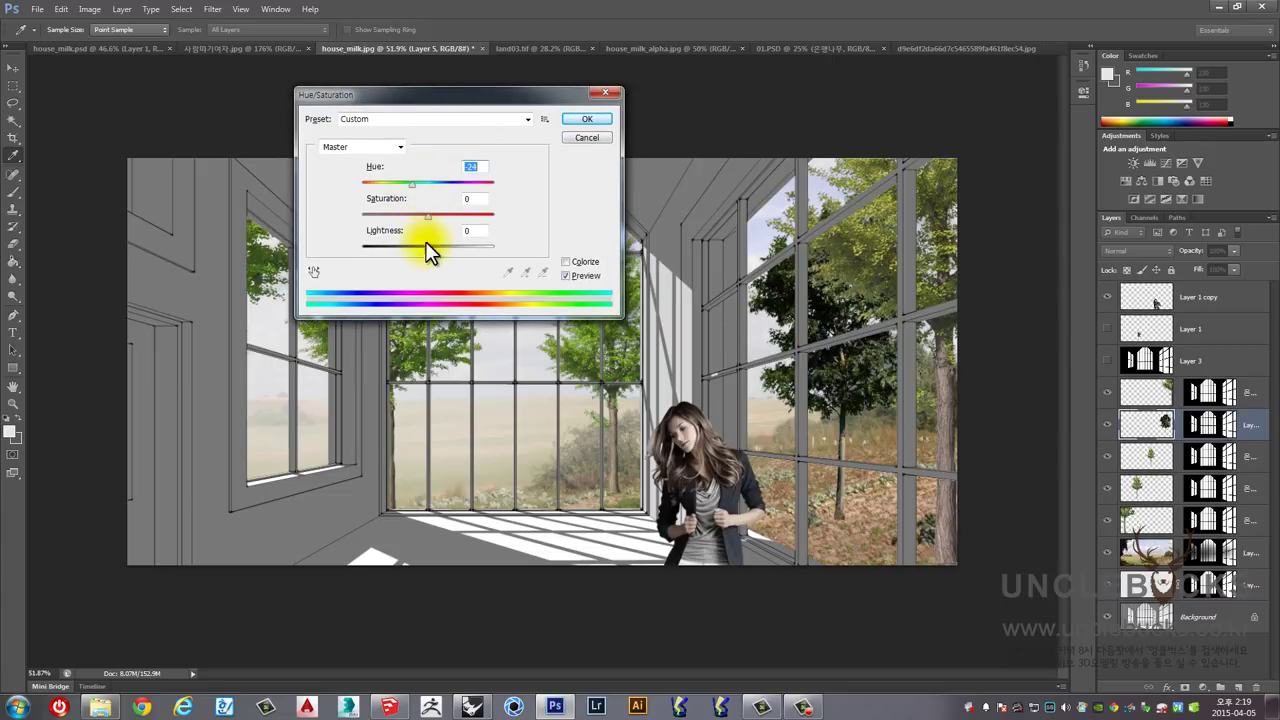
pyautogui.moveTo(426, 249); pyautogui.dragTo(426, 217)
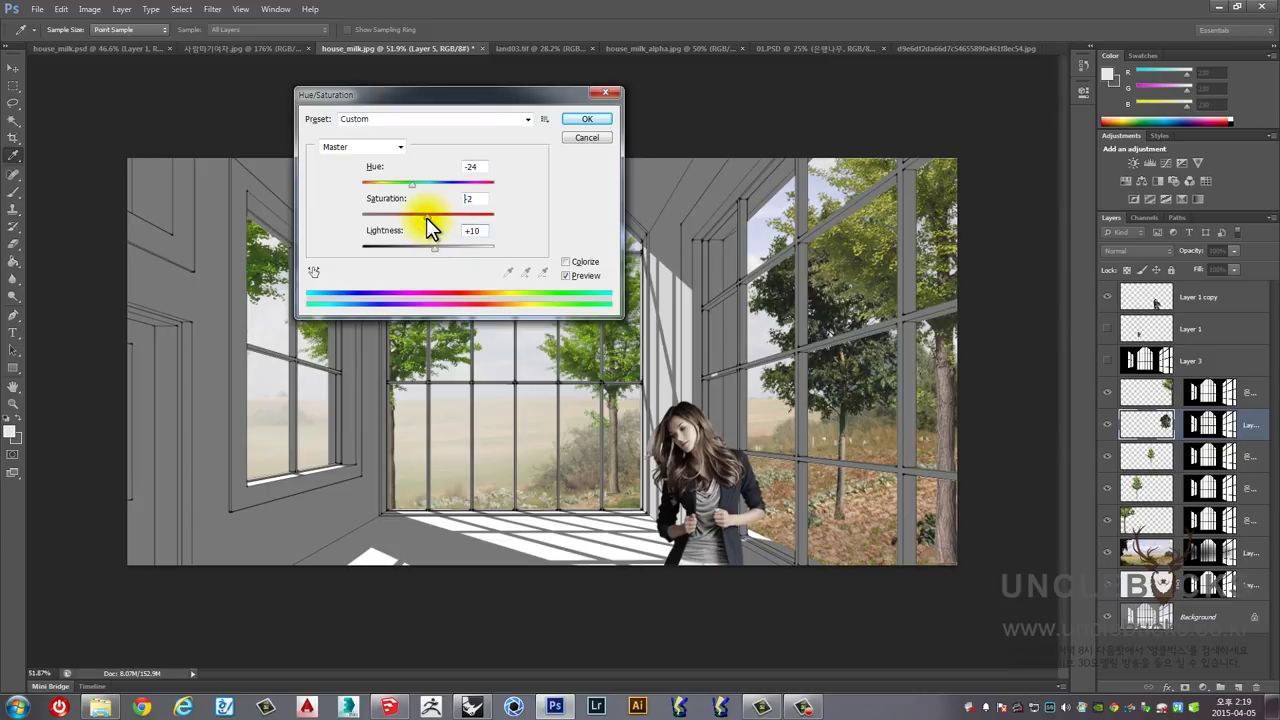
pyautogui.click(594, 120)
# Step: Shift the Layer 5 trees about 1.69 cm left, after nudging Layer 2 slightly
pyautogui.rightClick(864, 394)
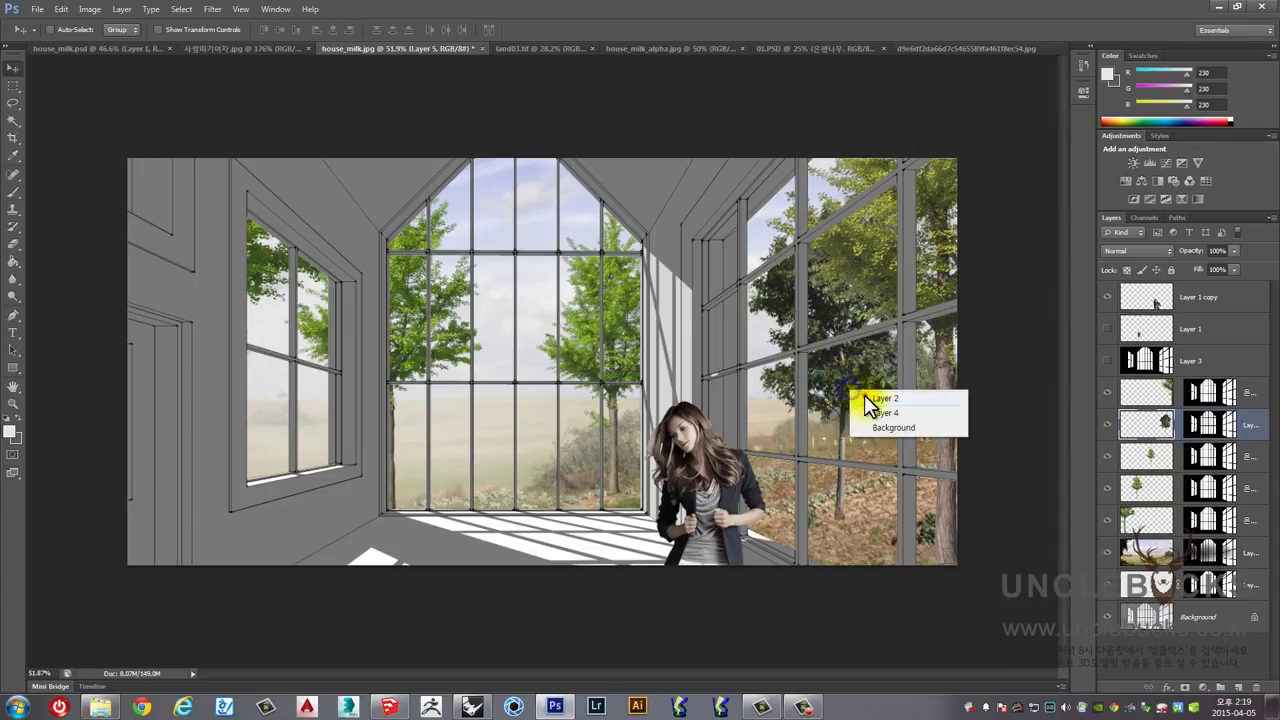
pyautogui.click(885, 400)
pyautogui.moveTo(845, 391); pyautogui.dragTo(851, 390)
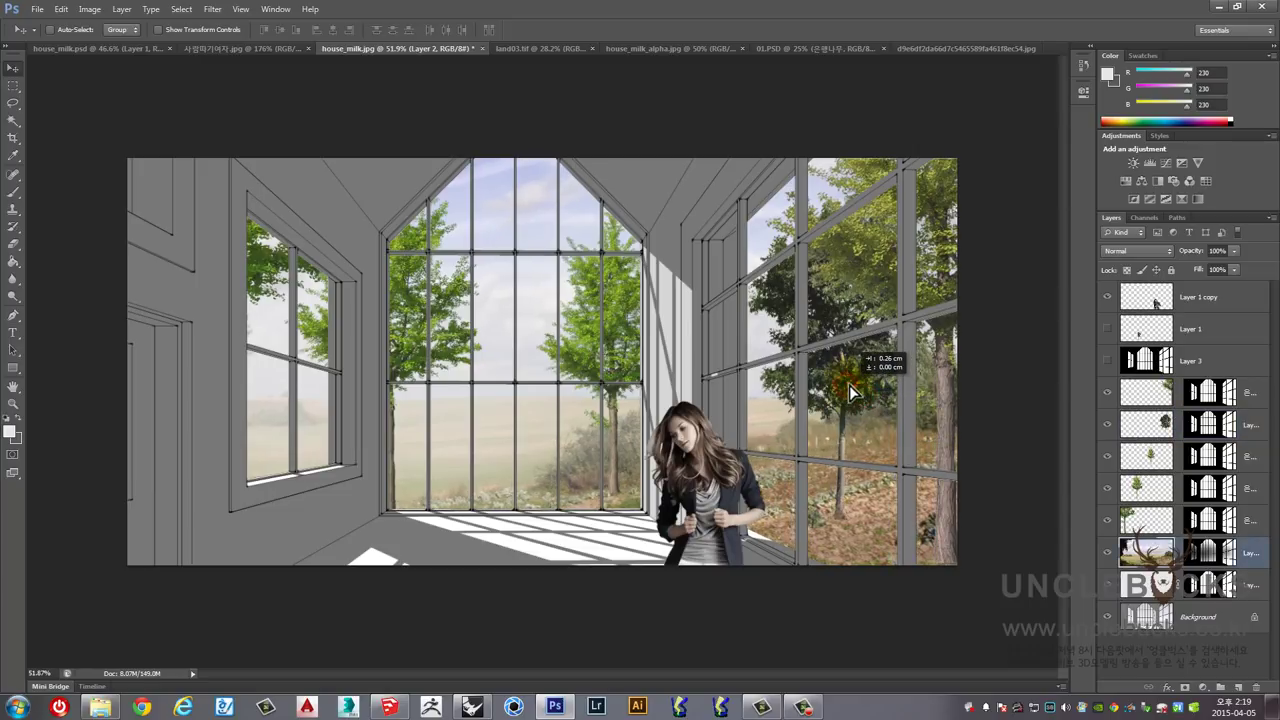
pyautogui.rightClick(823, 313)
pyautogui.click(852, 320)
pyautogui.moveTo(852, 322); pyautogui.dragTo(815, 324)
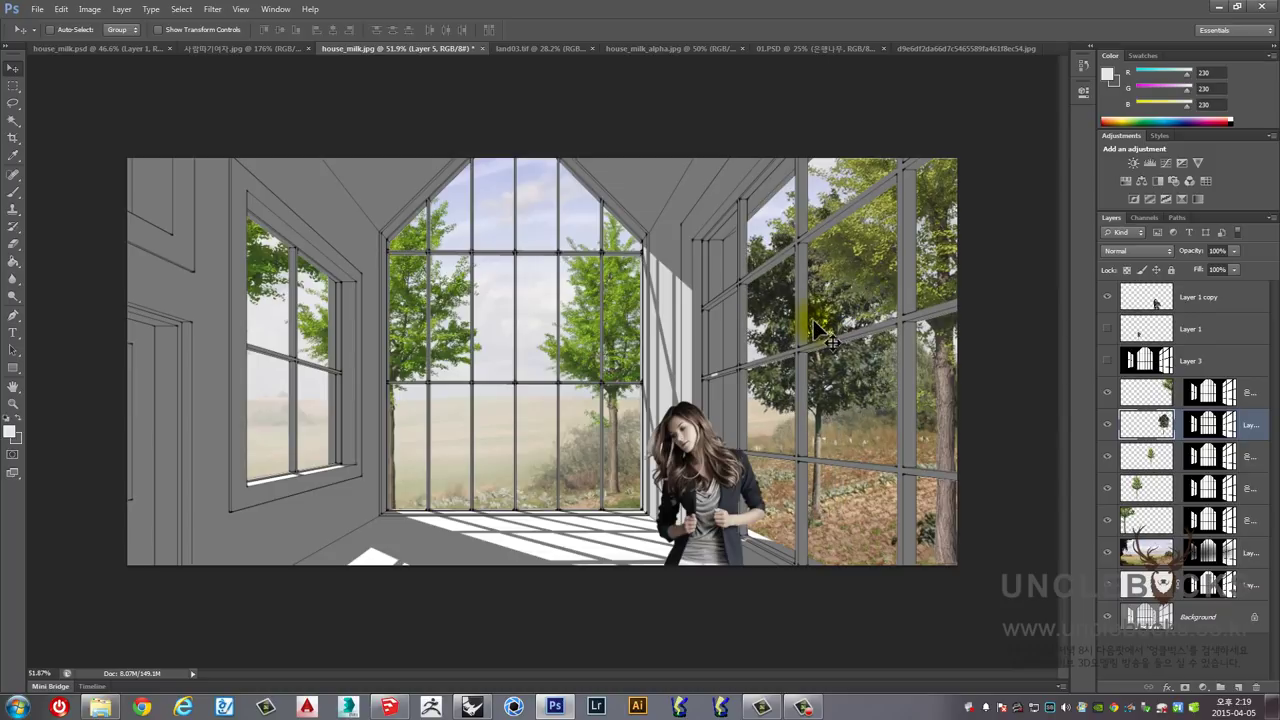
pyautogui.rightClick(823, 313)
# Step: Shrink the 은행나무 copy 3 tree in the central window to about 87%
pyautogui.rightClick(618, 296)
pyautogui.click(650, 301)
pyautogui.moveTo(624, 312); pyautogui.dragTo(627, 300)
pyautogui.hotkey('ctrl', 't')
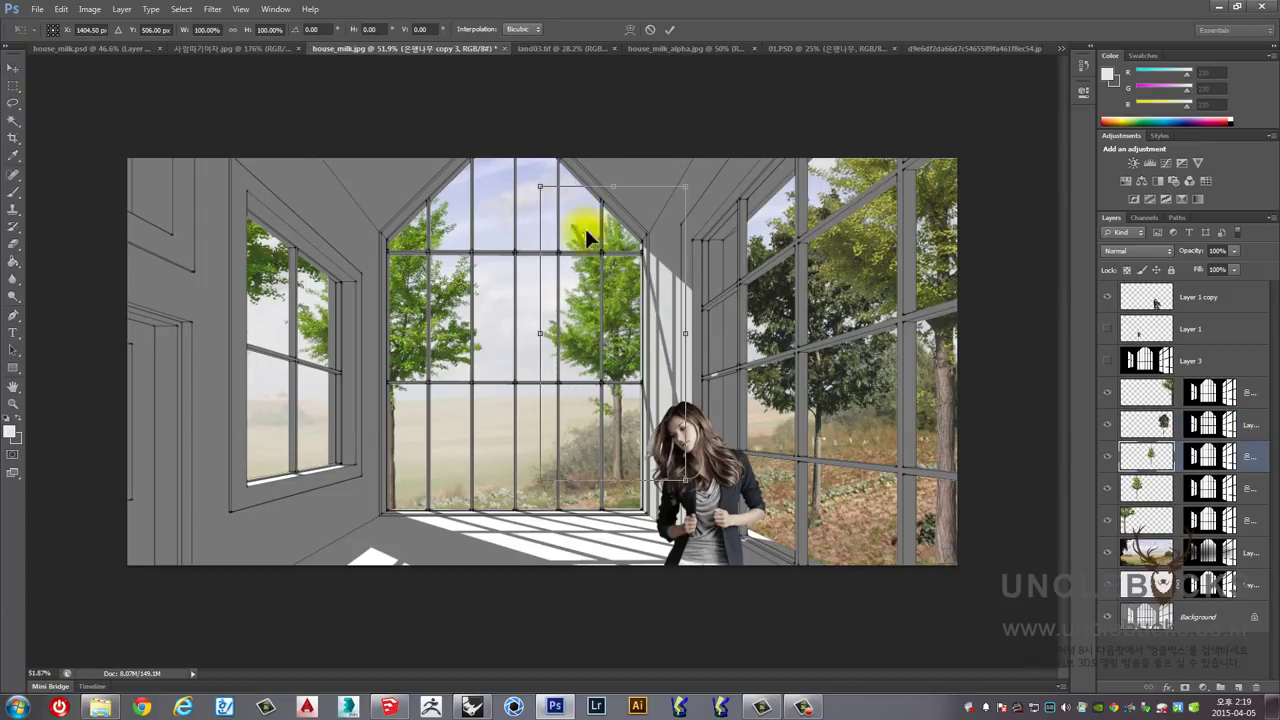
pyautogui.moveTo(541, 188); pyautogui.dragTo(552, 224)
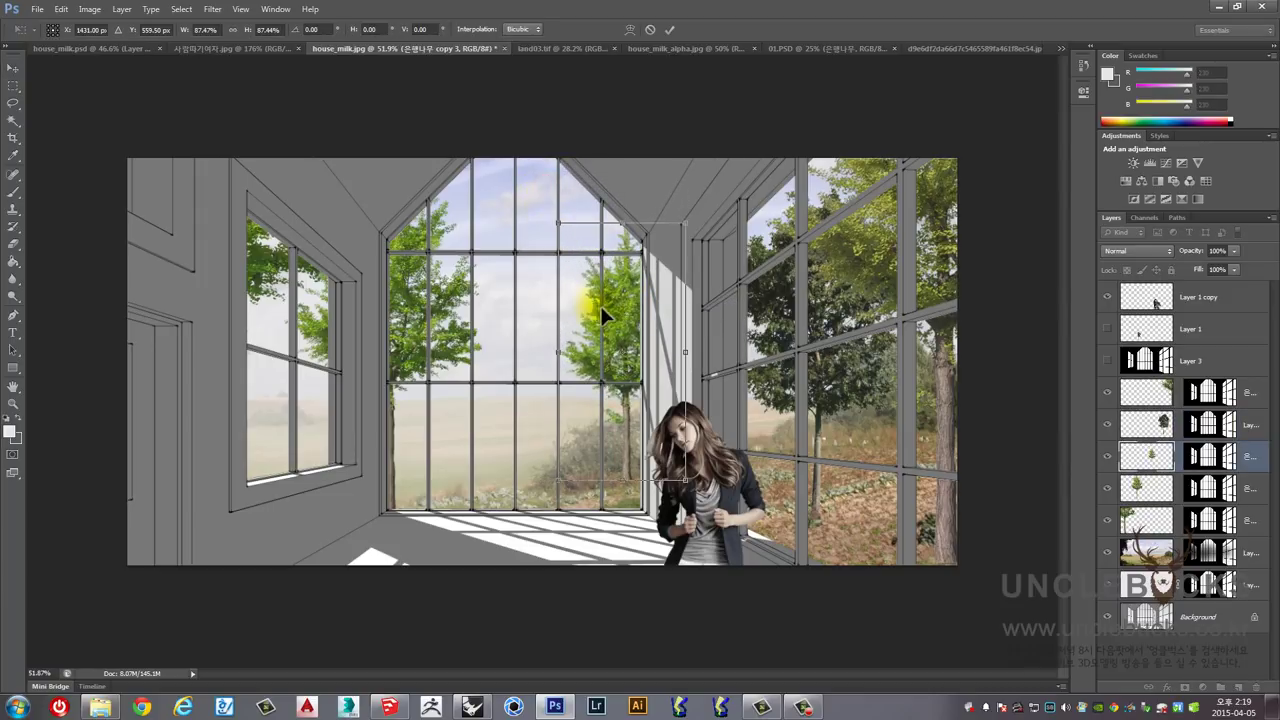
pyautogui.press('Return')
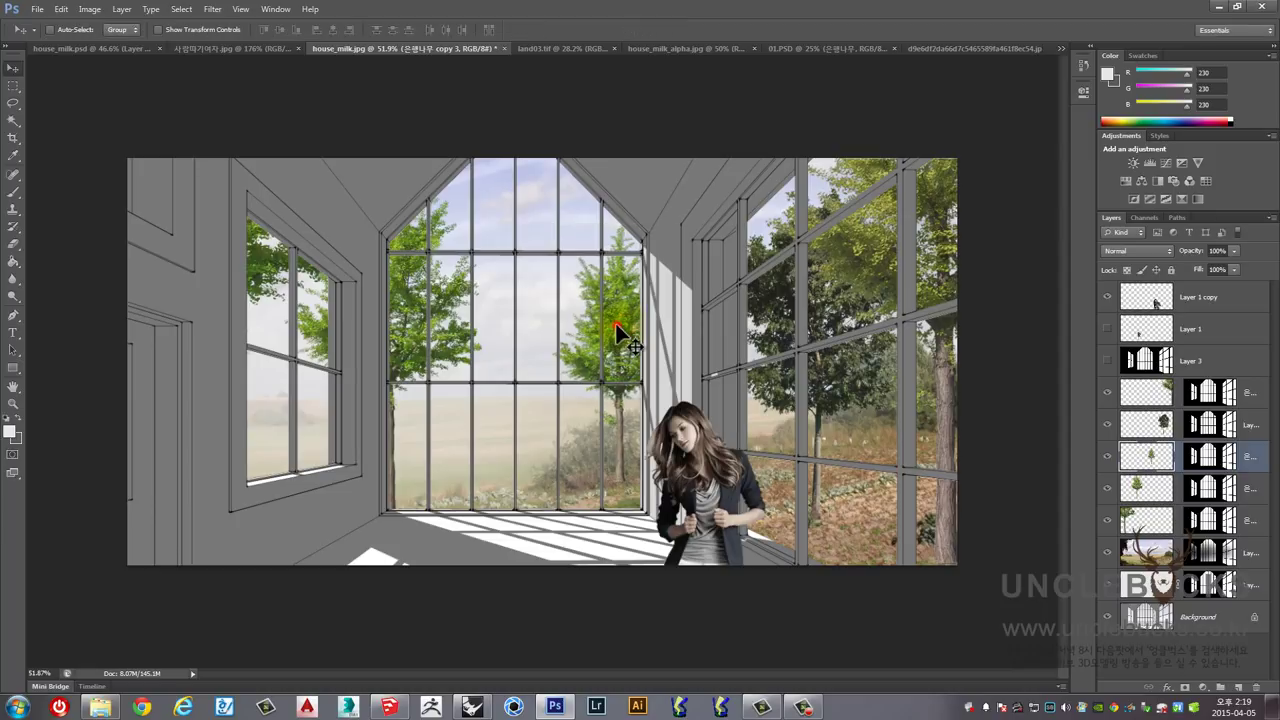
# Step: Lighten the 은행나무 copy 3 tree with Hue/Saturation: saturation -4, lightness +21
pyautogui.click(92, 13)
pyautogui.moveTo(110, 43)
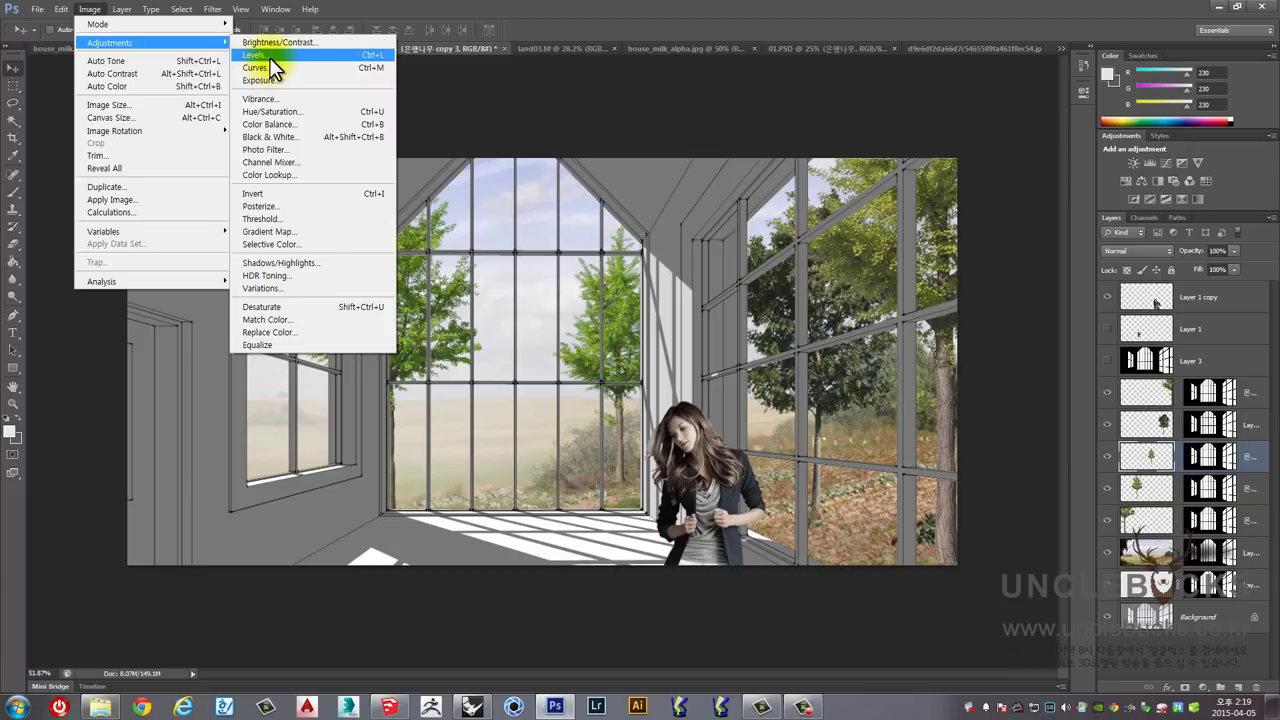
pyautogui.click(625, 345)
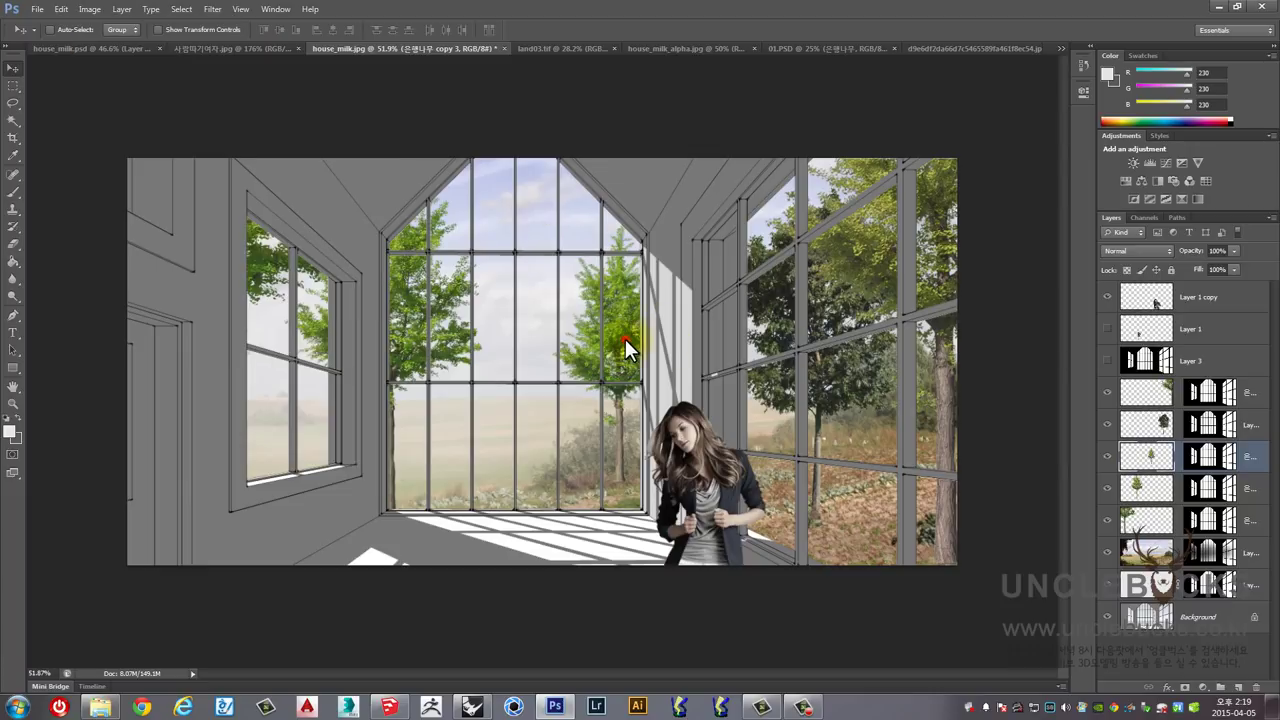
pyautogui.hotkey('ctrl', 'u')
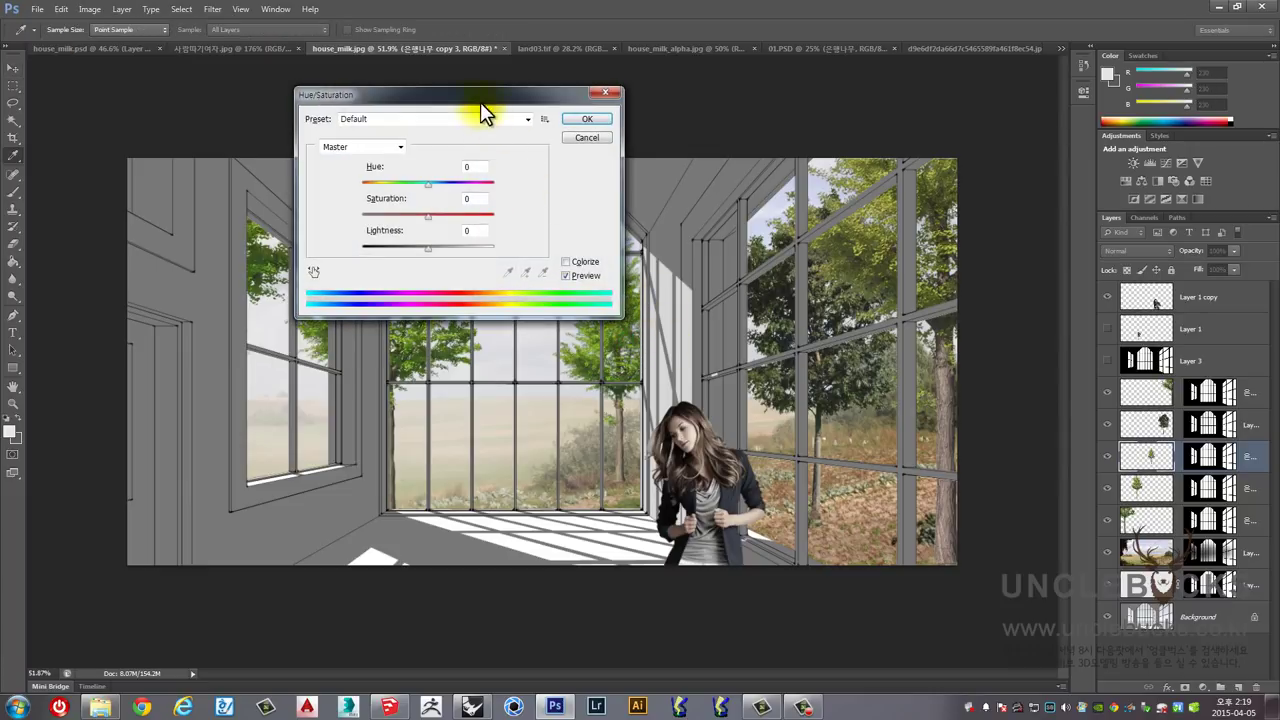
pyautogui.moveTo(480, 102); pyautogui.dragTo(355, 96)
pyautogui.moveTo(303, 208)
pyautogui.mouseDown()
pyautogui.moveTo(290, 212)
pyautogui.moveTo(310, 241)
pyautogui.moveTo(303, 209)
pyautogui.mouseUp()
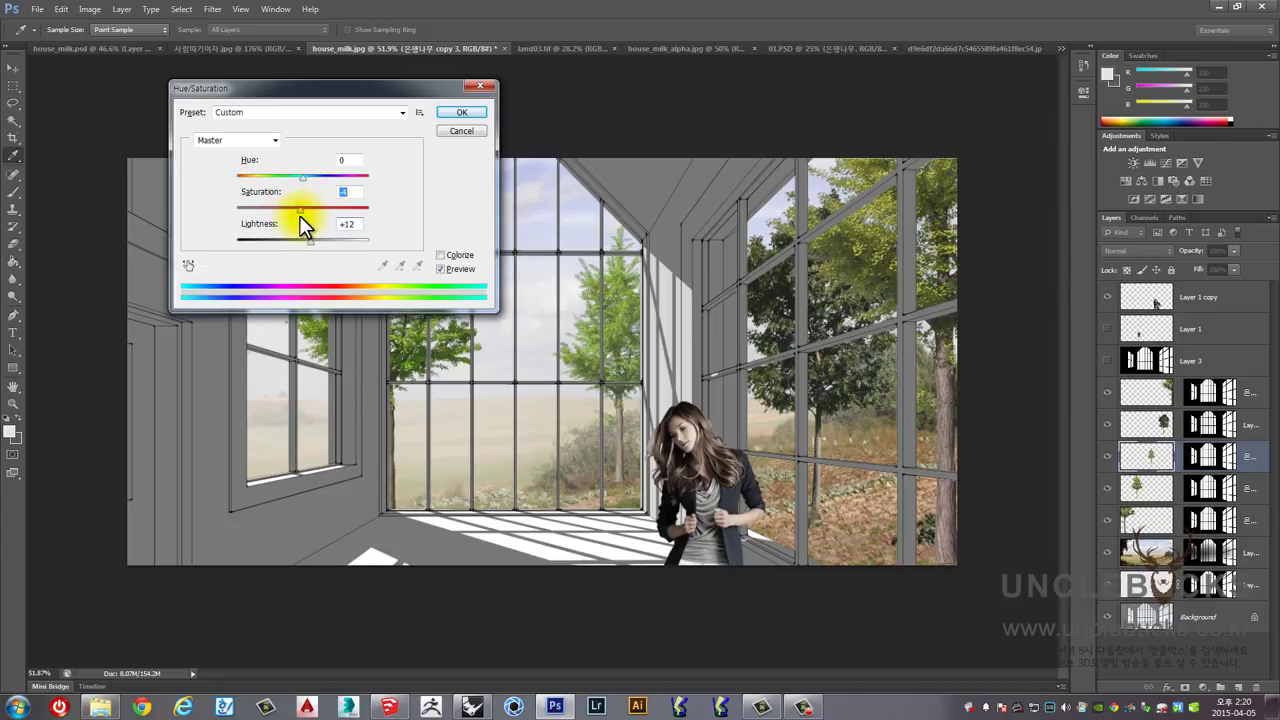
pyautogui.press('Down')
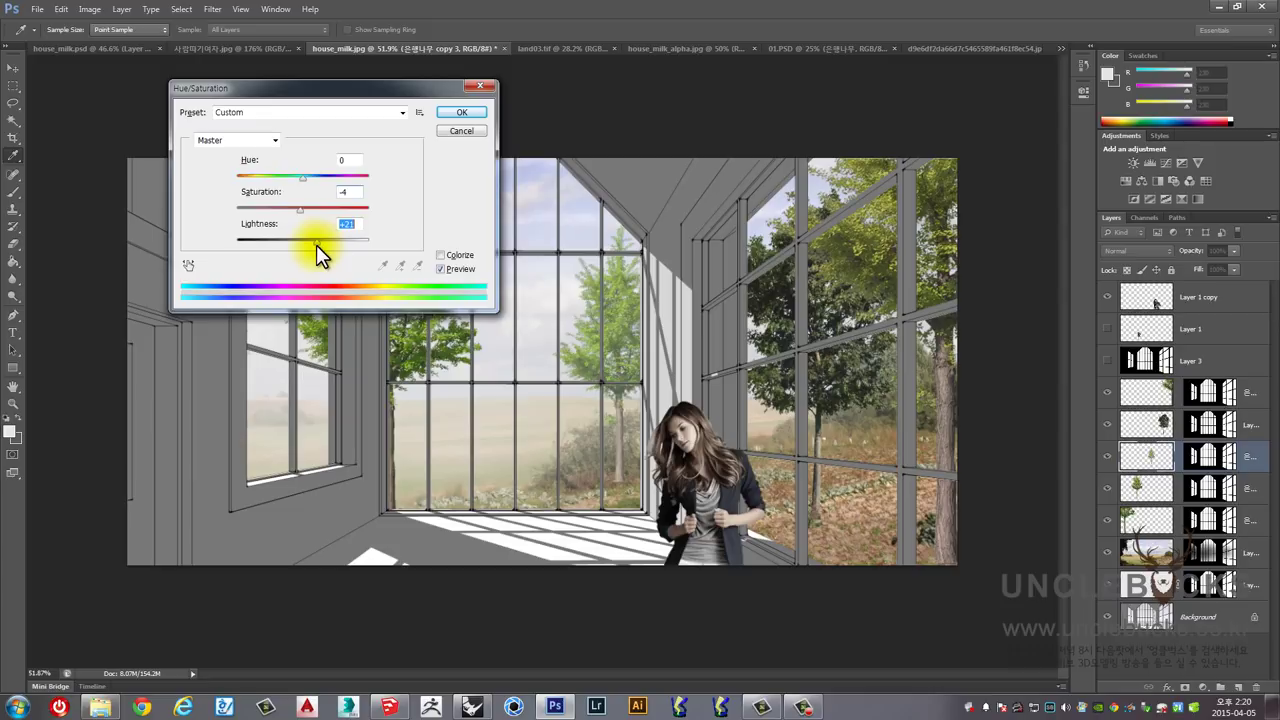
pyautogui.click(462, 113)
# Step: Raise another window tree layer's lightness to +21 with Hue/Saturation
pyautogui.press('v')
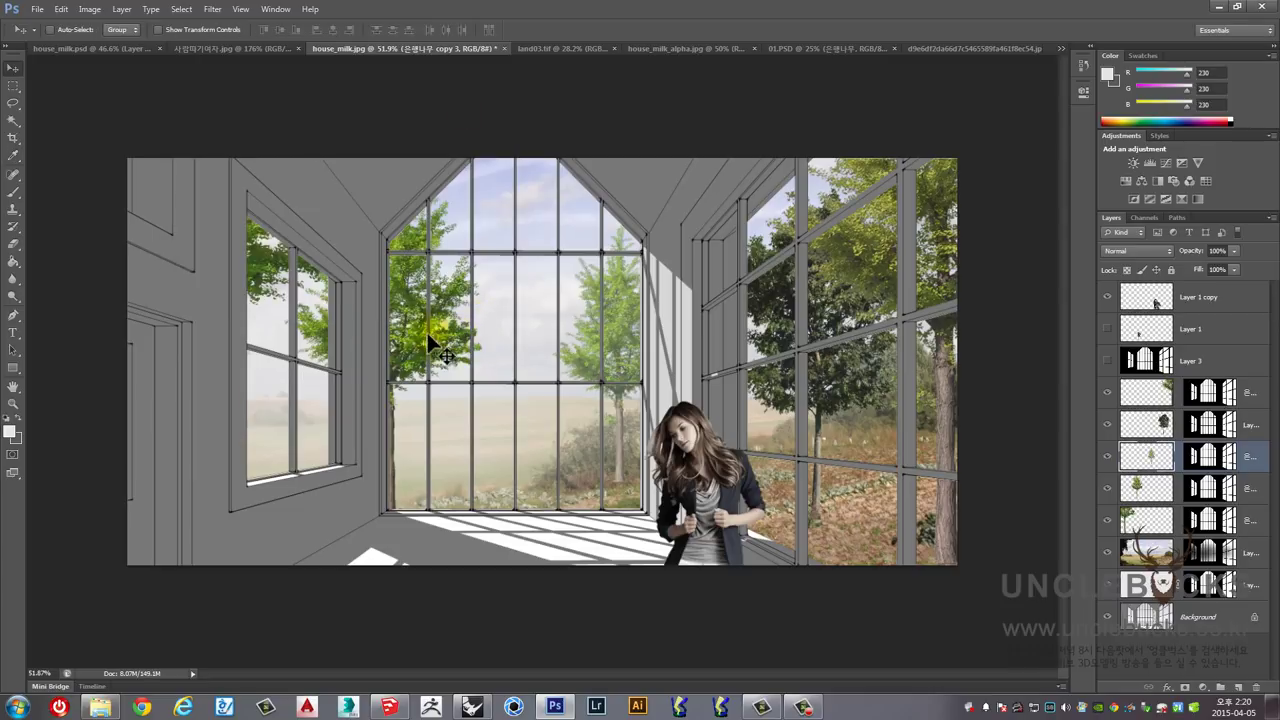
pyautogui.rightClick(408, 286)
pyautogui.click(432, 305)
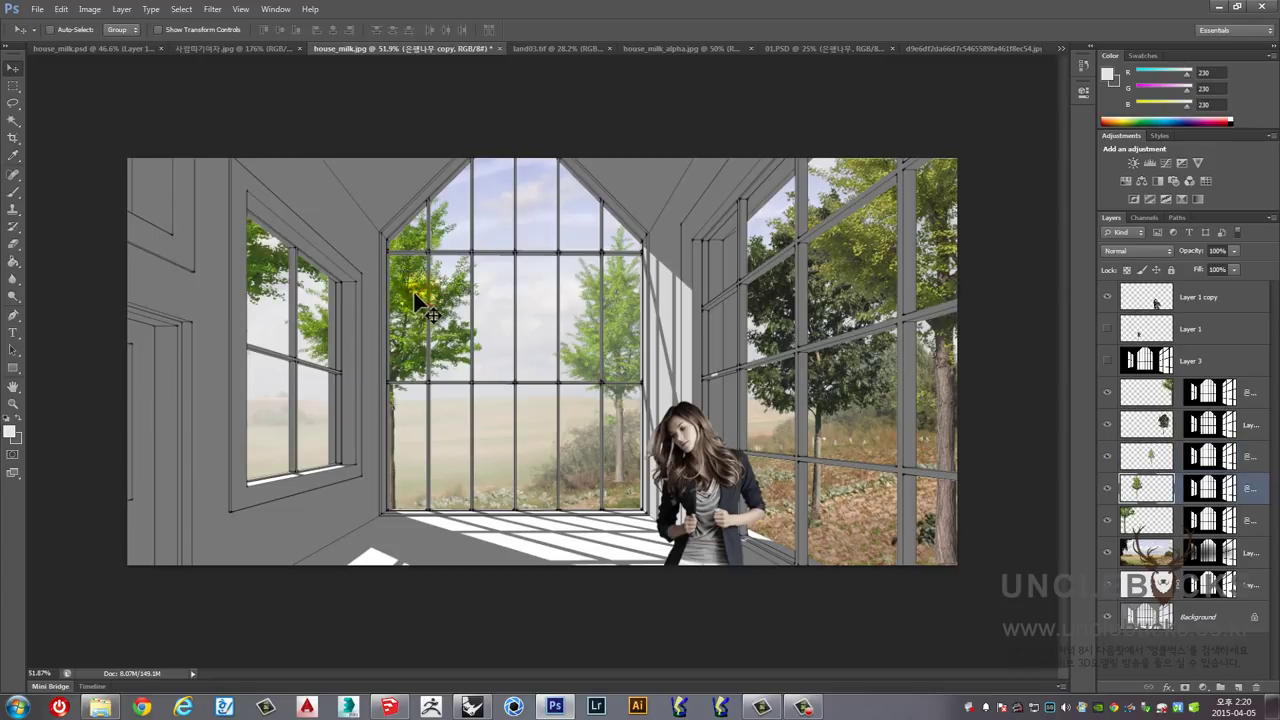
pyautogui.hotkey('ctrl', 'u')
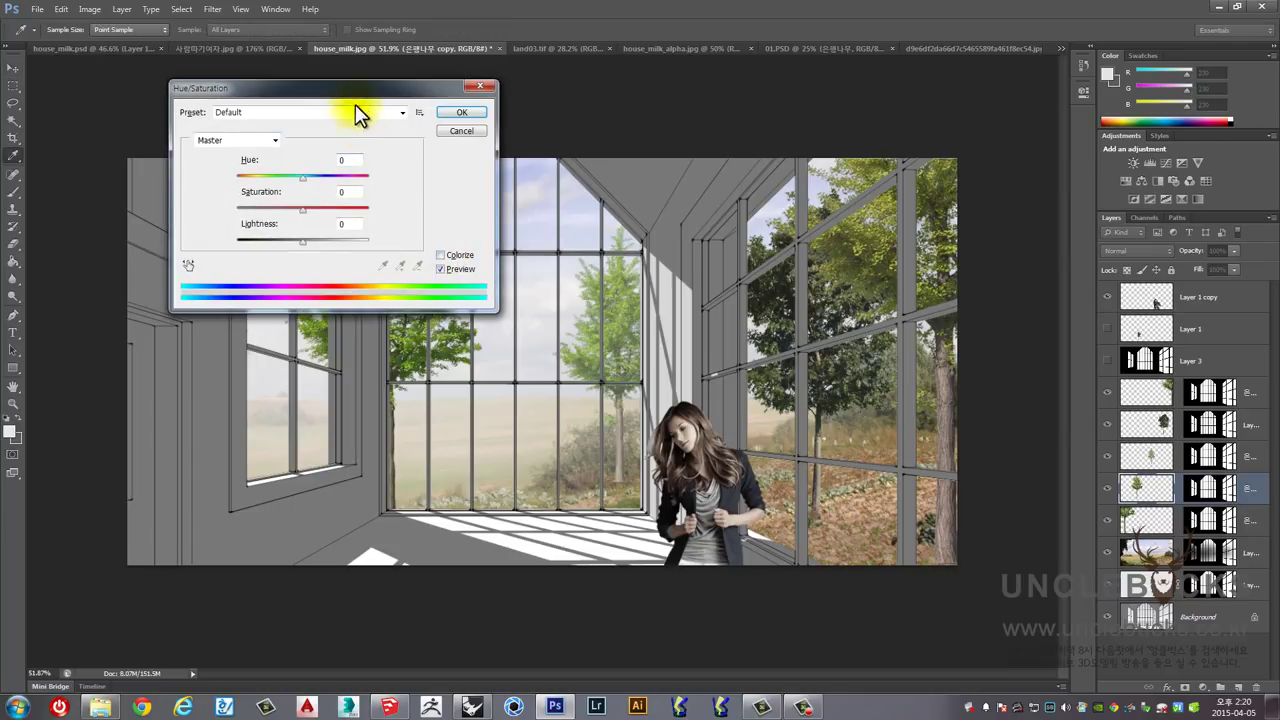
pyautogui.moveTo(355, 90); pyautogui.dragTo(330, 72)
pyautogui.moveTo(271, 215); pyautogui.dragTo(281, 225)
pyautogui.moveTo(355, 71)
pyautogui.mouseDown()
pyautogui.moveTo(963, 65)
pyautogui.moveTo(1111, 78)
pyautogui.mouseUp()
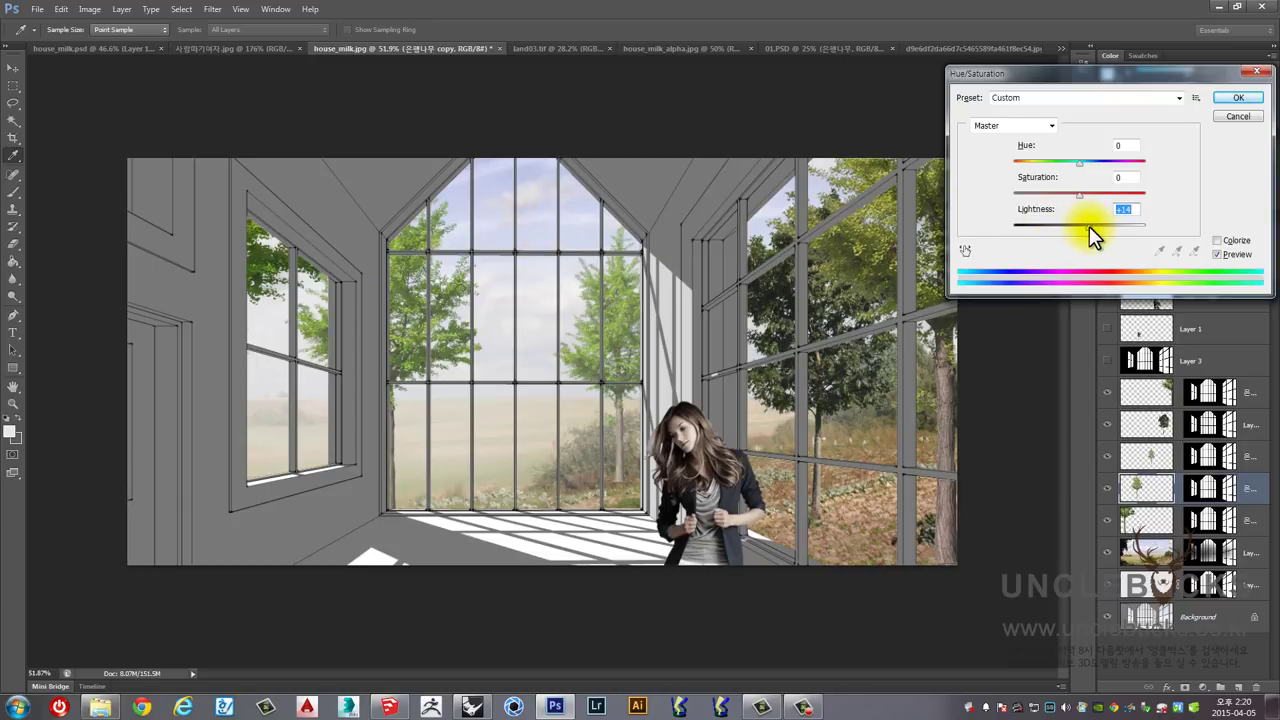
pyautogui.moveTo(1089, 226); pyautogui.dragTo(1093, 227)
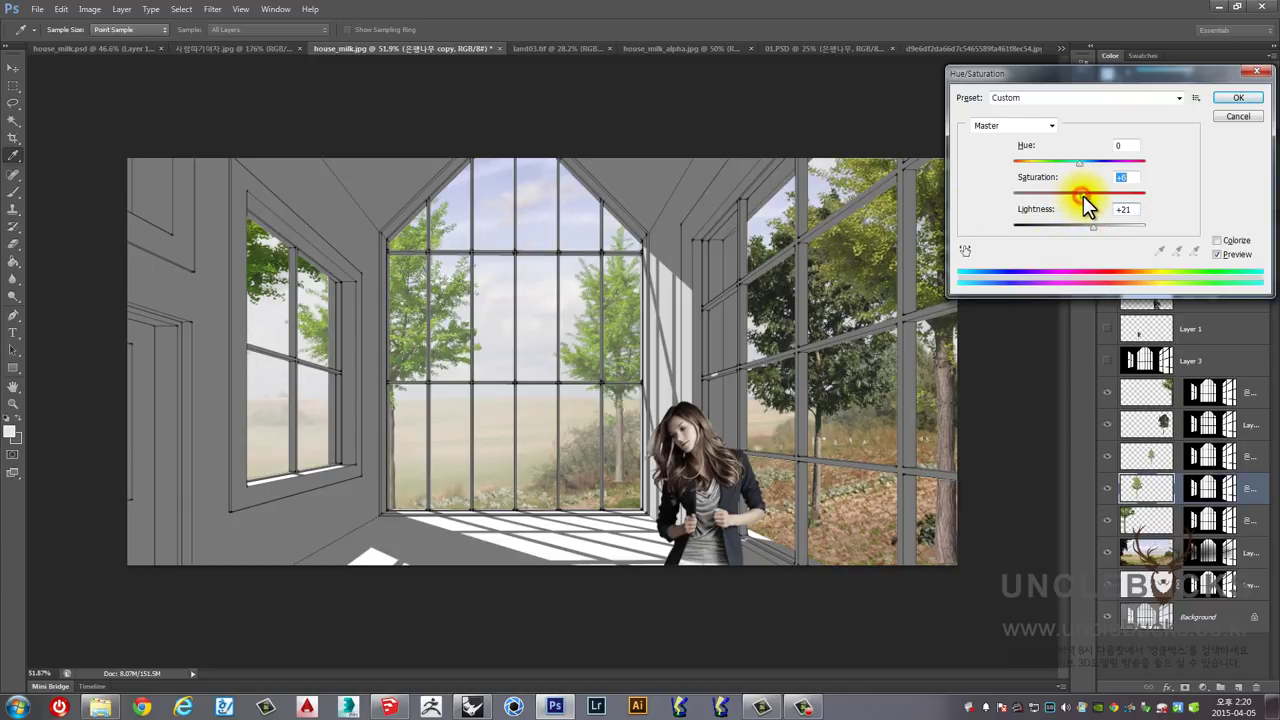
pyautogui.click(1079, 162)
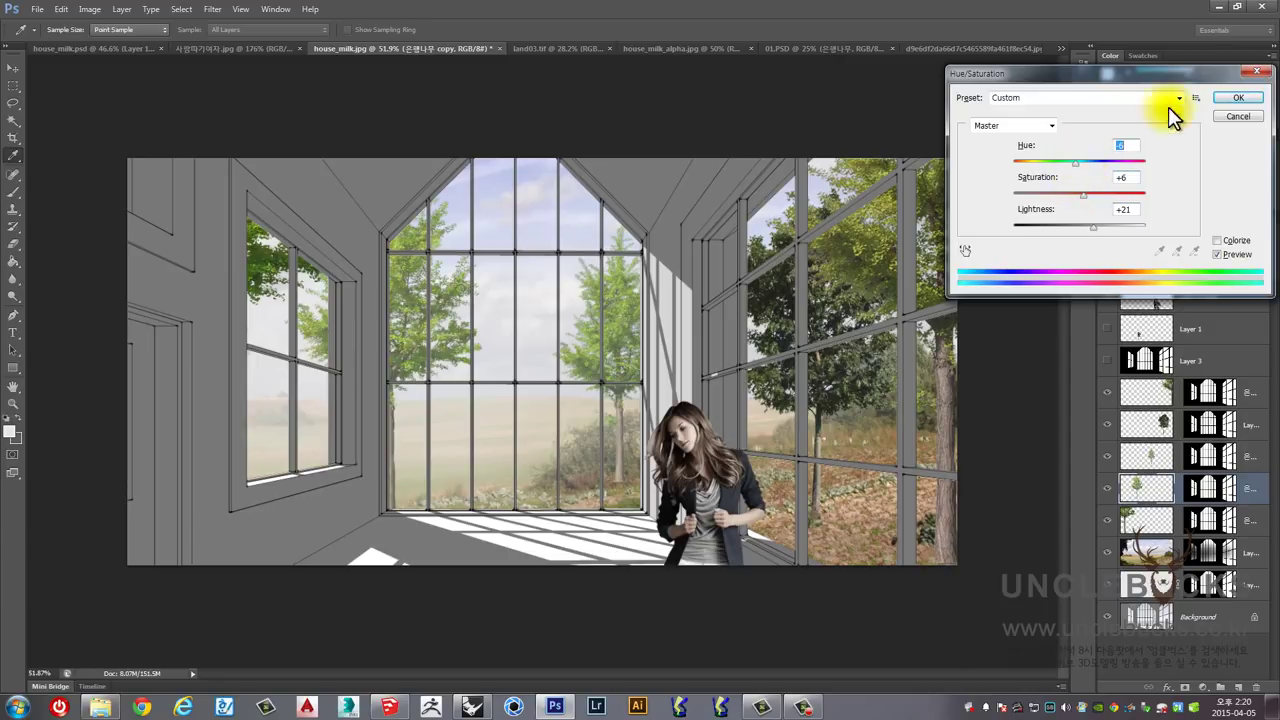
pyautogui.click(1237, 99)
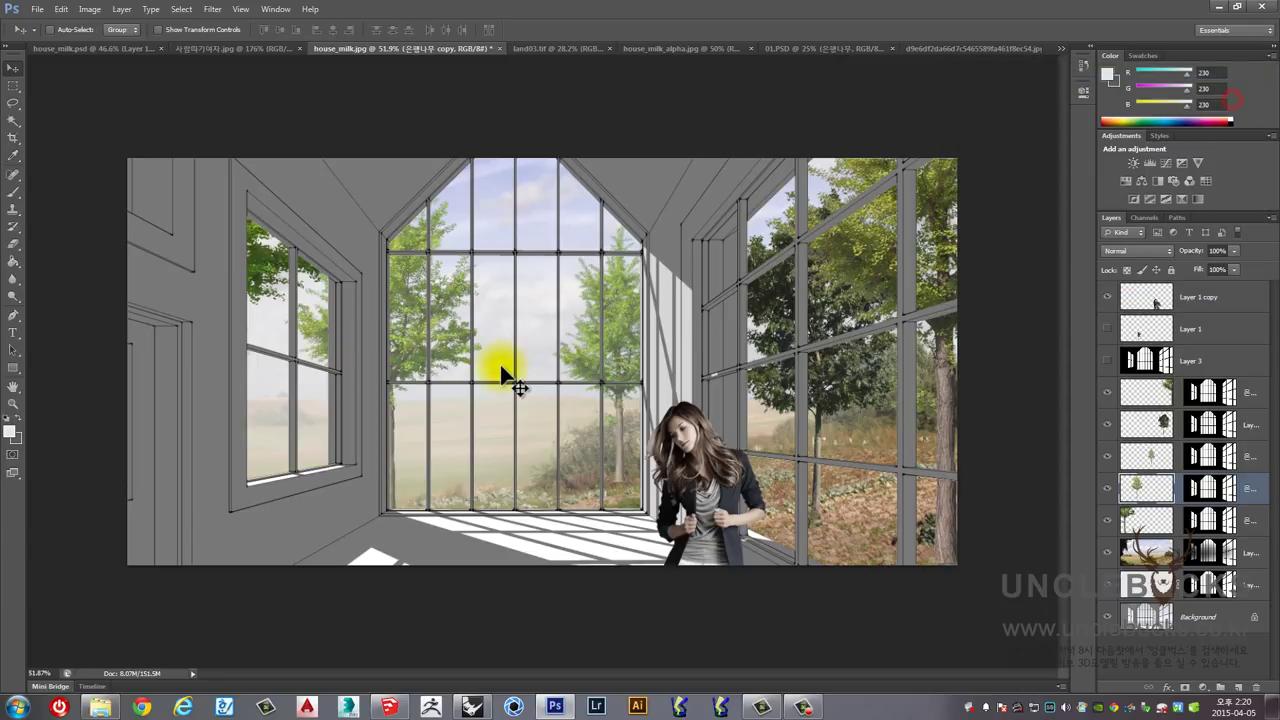
# Step: Shift the 은행나무 copy tree's hue to -4 and lighten it slightly
pyautogui.rightClick(270, 253)
pyautogui.click(287, 263)
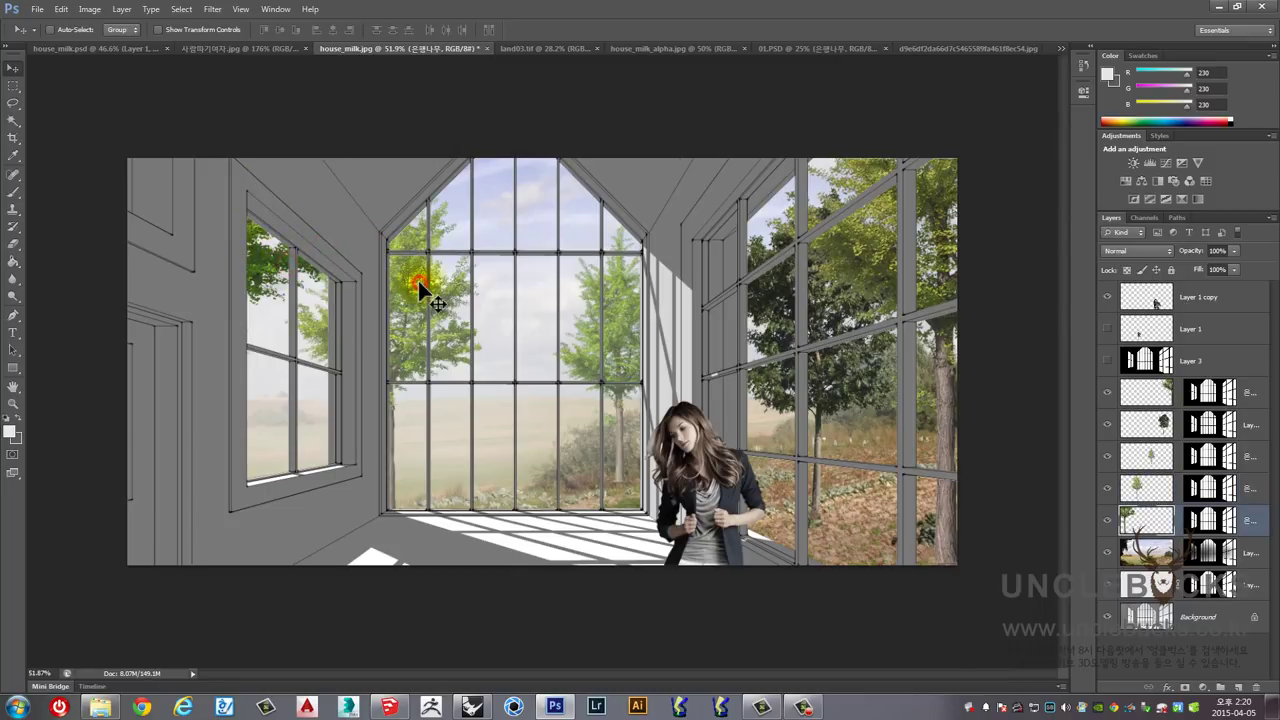
pyautogui.hotkey('ctrl', 'u')
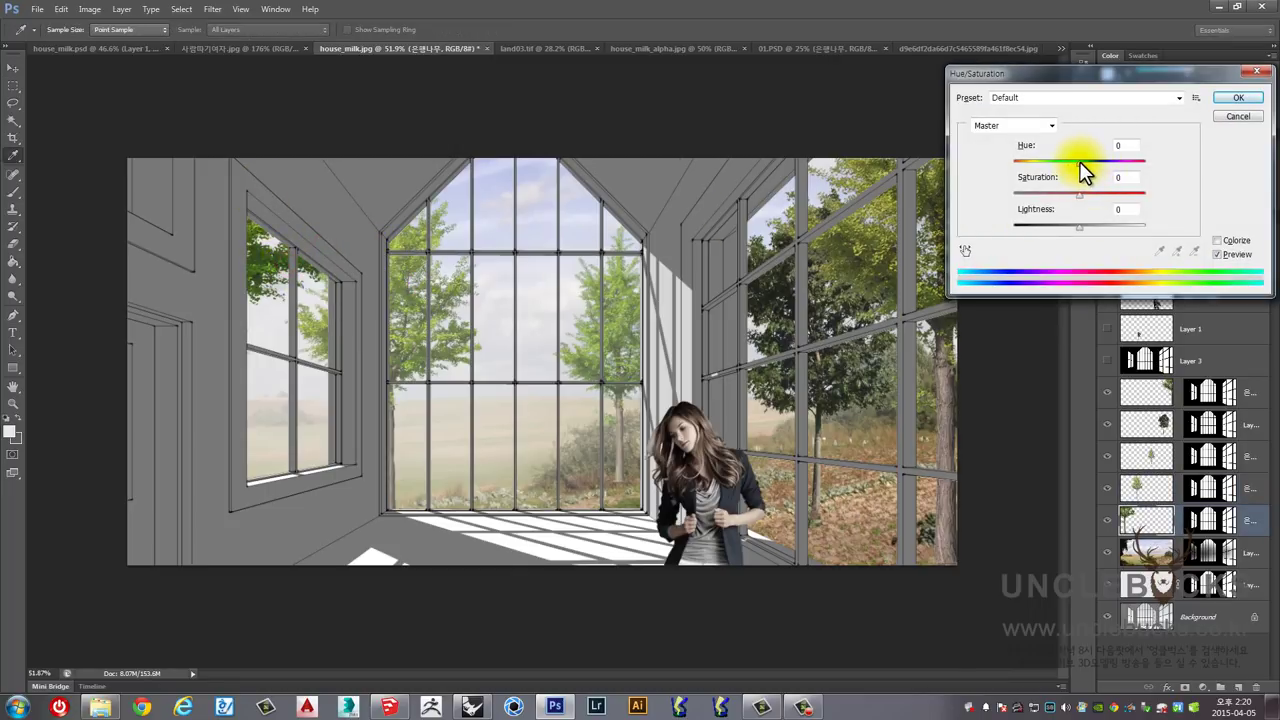
pyautogui.moveTo(1083, 161); pyautogui.dragTo(1102, 196)
pyautogui.moveTo(1080, 227); pyautogui.dragTo(1085, 227)
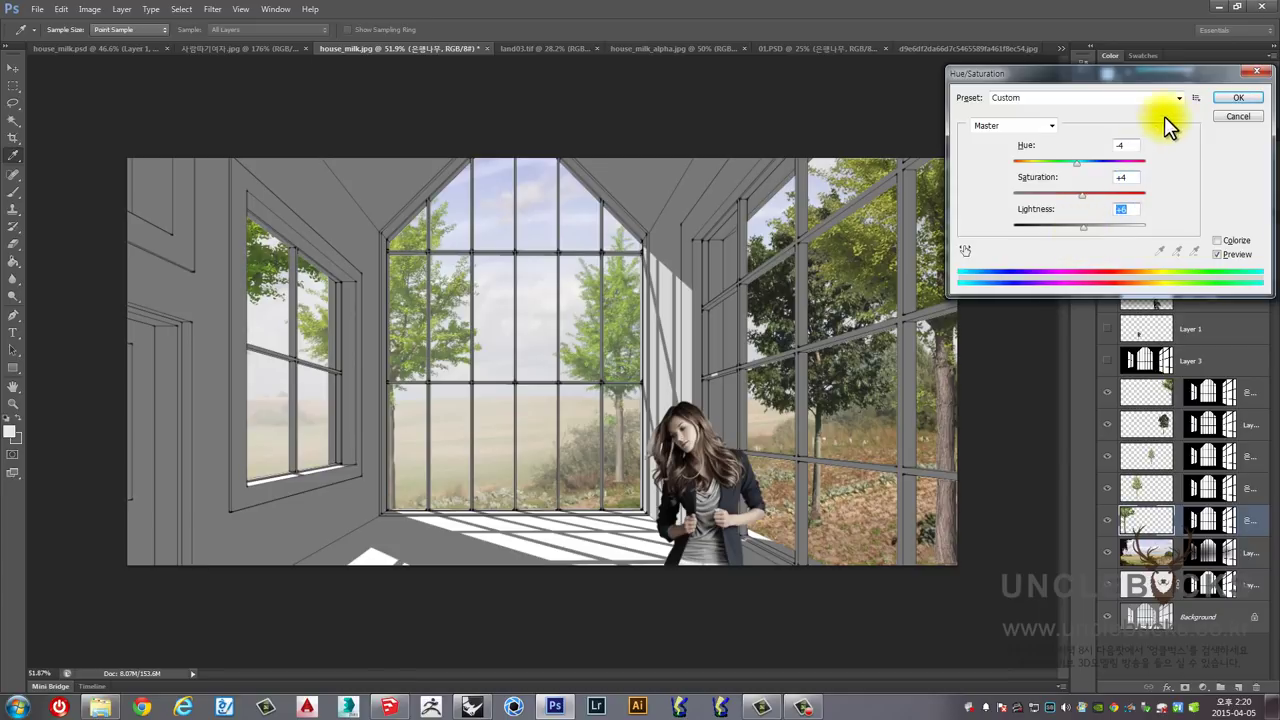
pyautogui.click(1236, 98)
pyautogui.rightClick(640, 336)
# Step: Duplicate the right-hand tree, lower its layer, and shrink the copy to about 44% near the floor
pyautogui.click(650, 337)
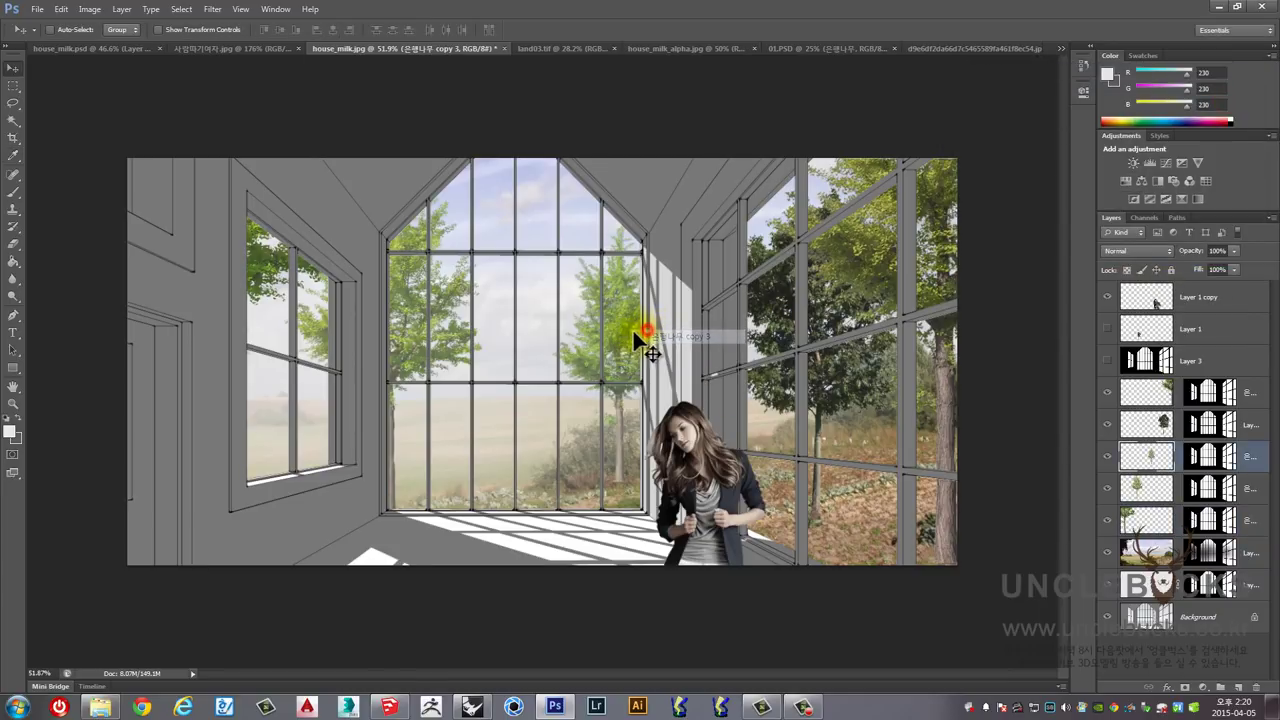
pyautogui.moveTo(640, 340); pyautogui.dragTo(568, 334)
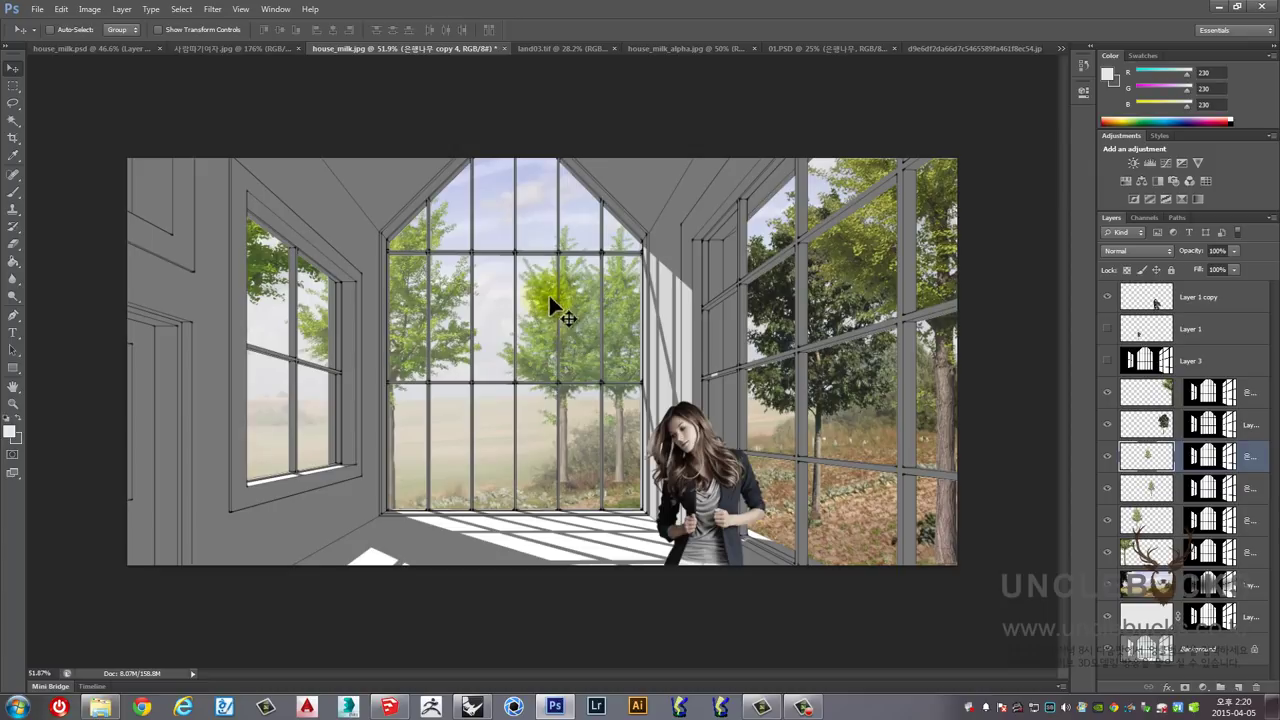
pyautogui.moveTo(1146, 456); pyautogui.dragTo(1143, 522)
pyautogui.hotkey('ctrl', 't')
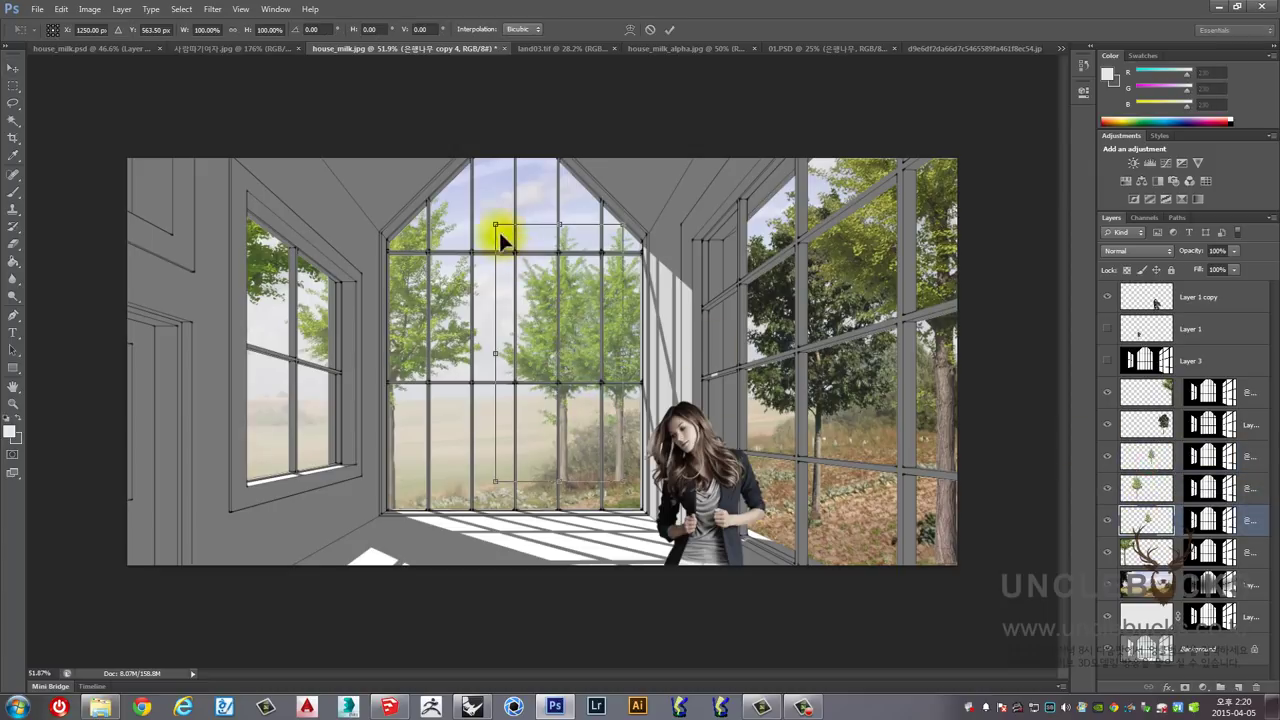
pyautogui.moveTo(496, 225); pyautogui.dragTo(508, 313)
pyautogui.press('Return')
pyautogui.moveTo(555, 385)
pyautogui.mouseDown()
pyautogui.moveTo(560, 424)
pyautogui.moveTo(581, 433)
pyautogui.moveTo(434, 468)
pyautogui.mouseUp()
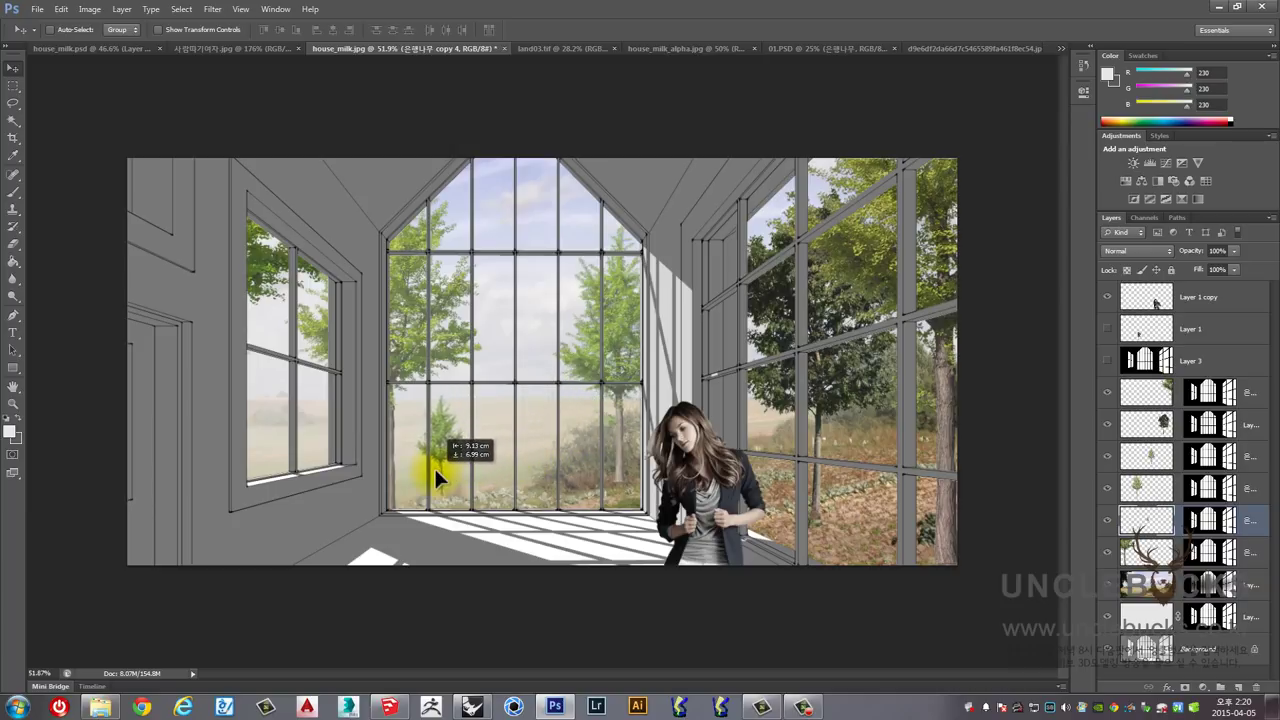
# Step: Enlarge the small 은행나무 copy 4 tree to about 116% and target it for colour adjustment
pyautogui.hotkey('ctrl', 't')
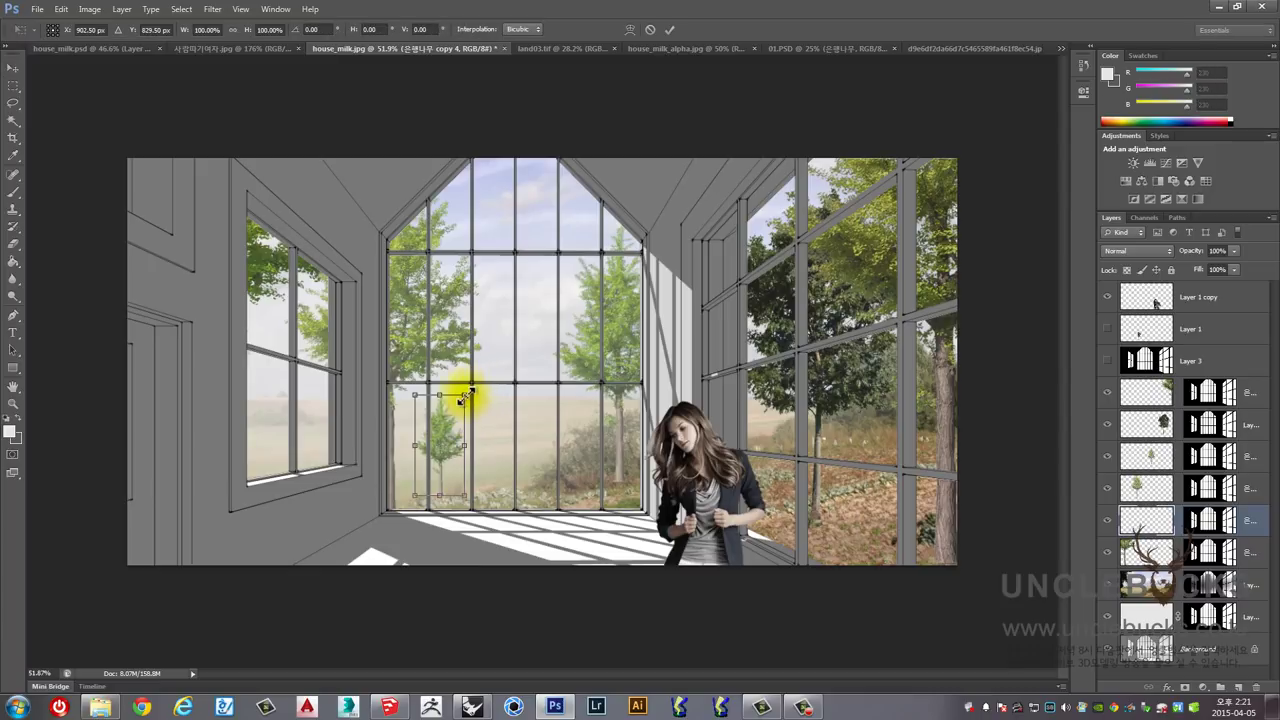
pyautogui.moveTo(474, 376); pyautogui.dragTo(483, 357)
pyautogui.hotkey('ctrl', 'z')
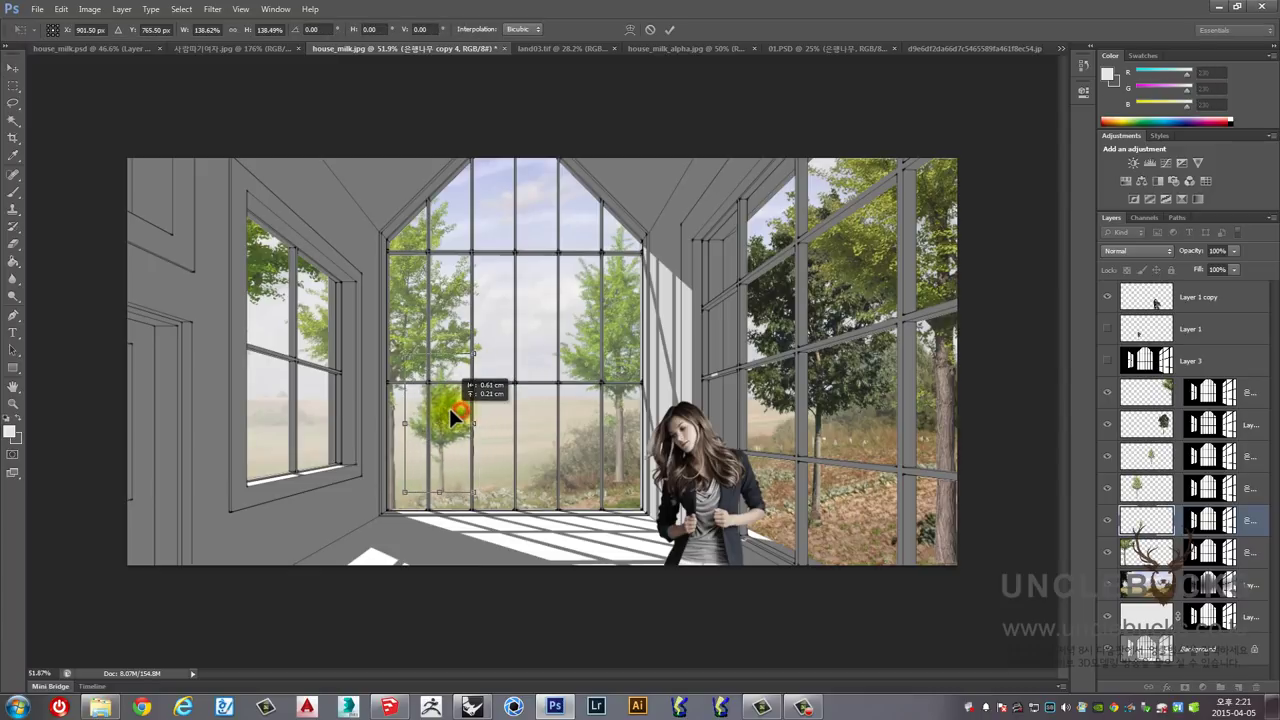
pyautogui.press('Return')
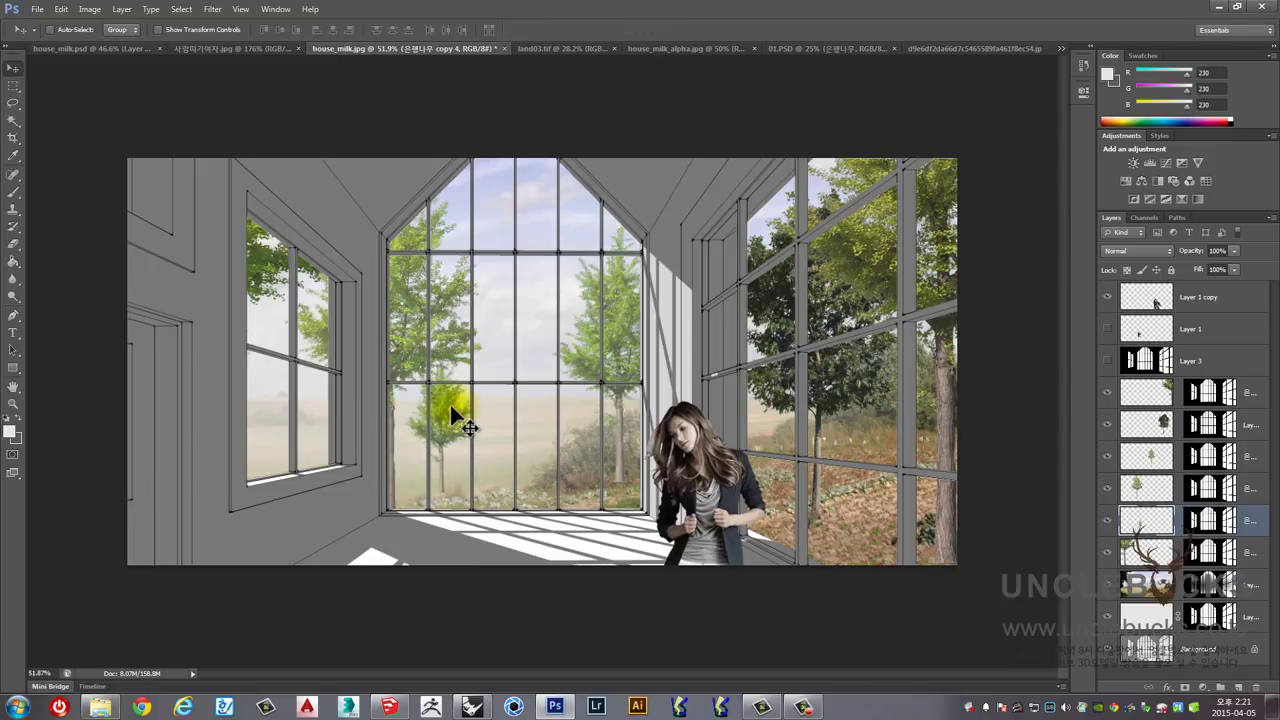
pyautogui.hotkey('ctrl', 't')
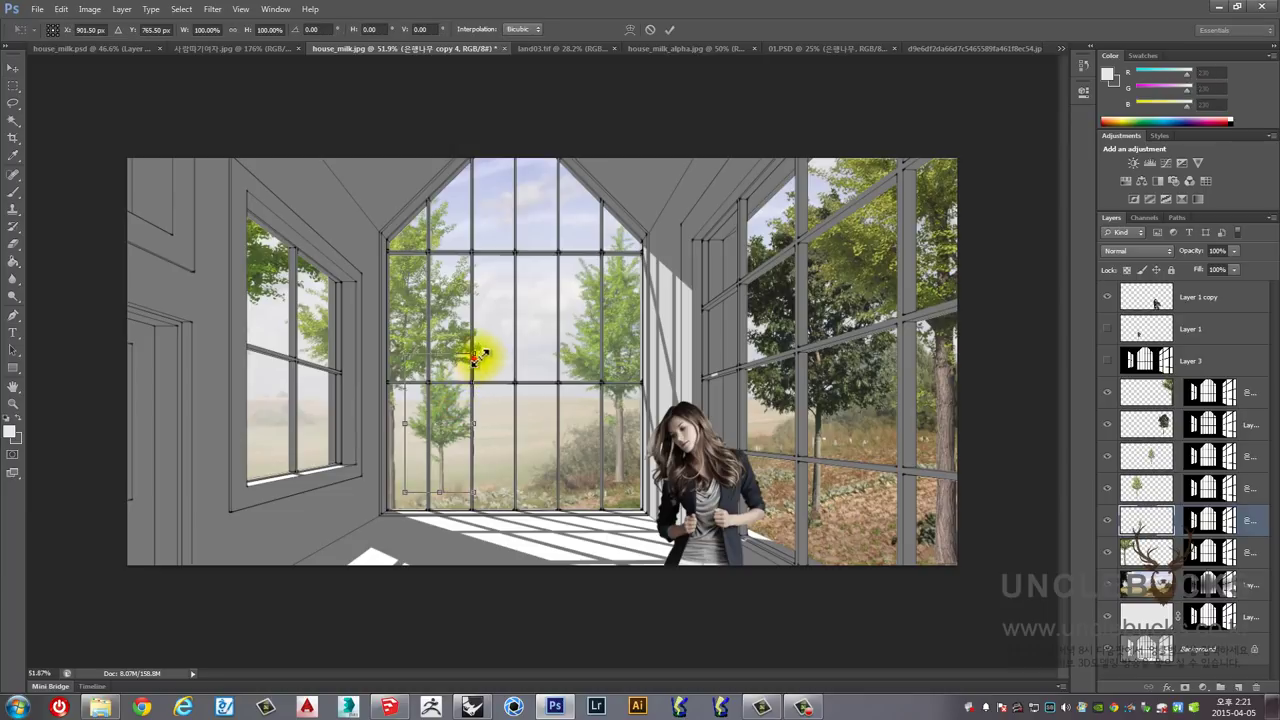
pyautogui.moveTo(476, 352); pyautogui.dragTo(486, 331)
pyautogui.press('Return')
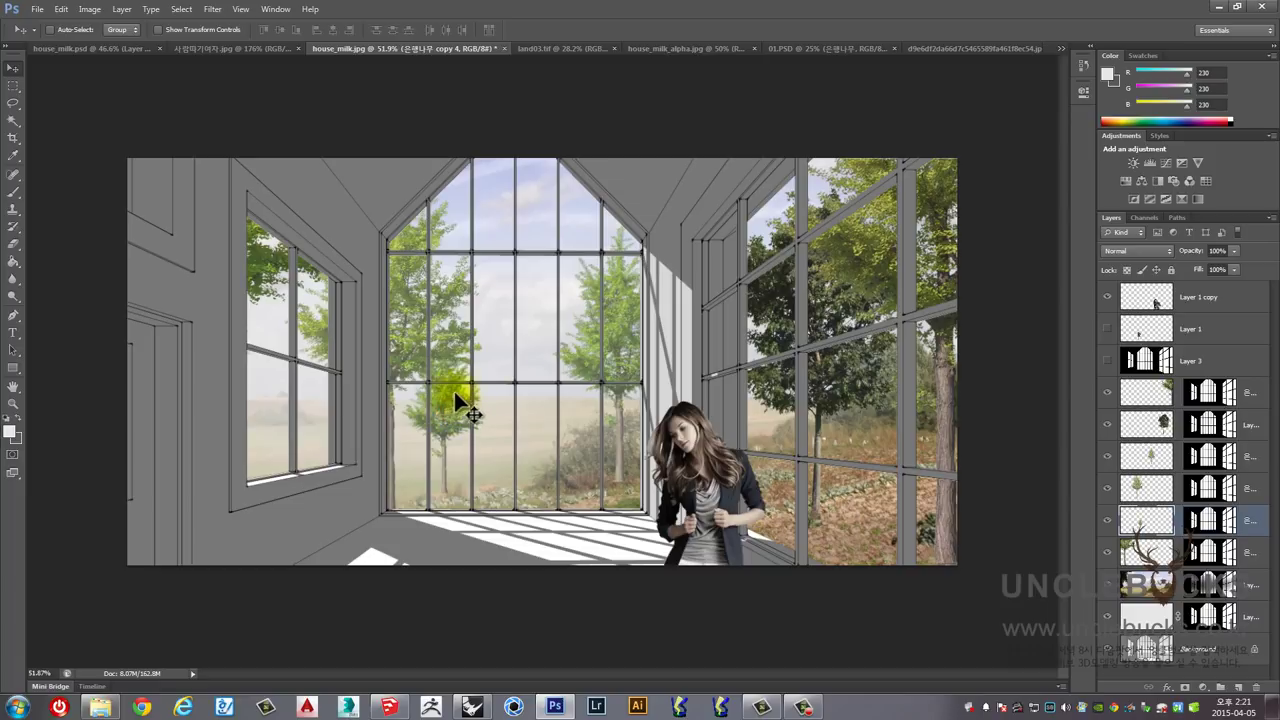
pyautogui.click(1148, 552)
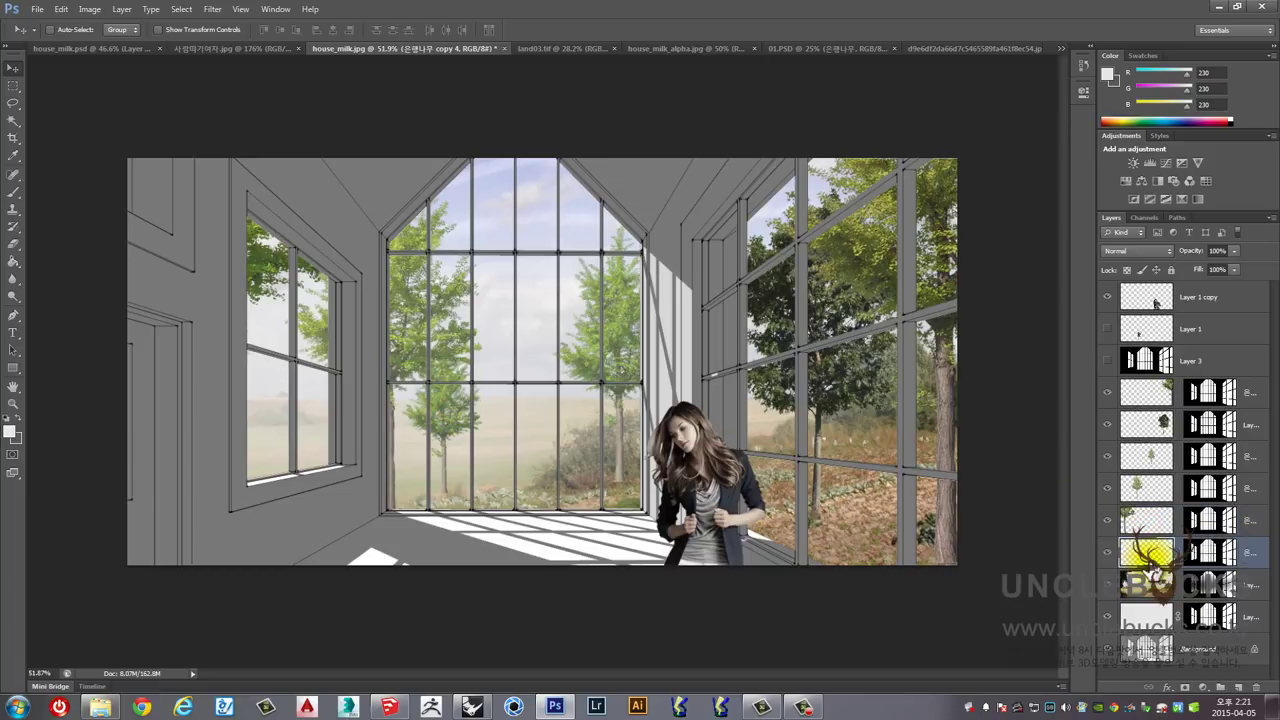
pyautogui.click(453, 418)
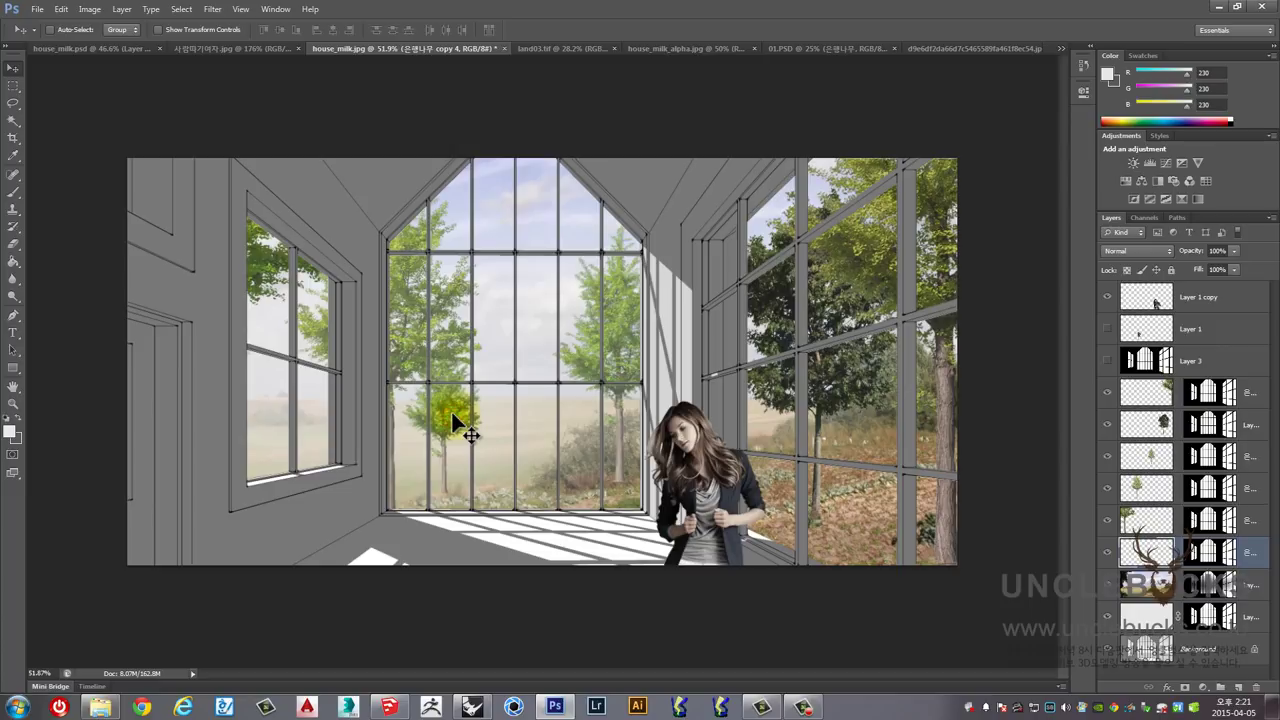
pyautogui.hotkey('ctrl', 'u')
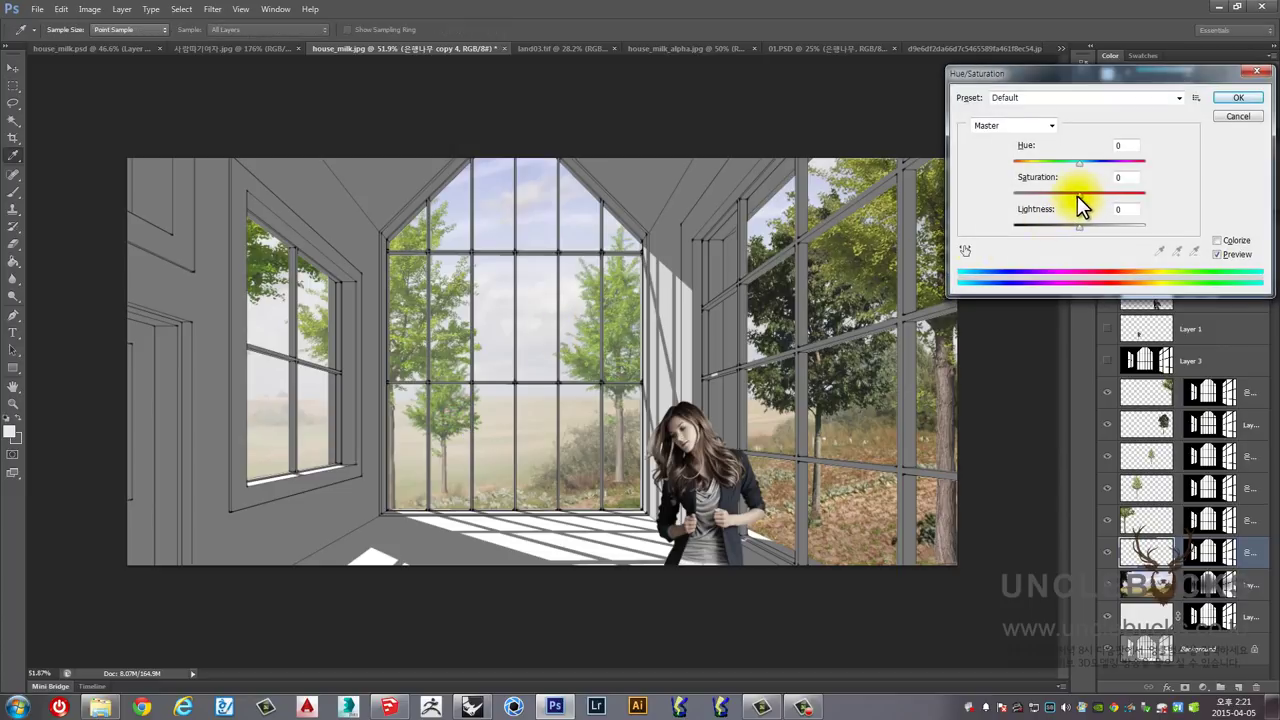
# Step: Set the small 은행나무 copy 4 tree's lightness to +31 and apply it
pyautogui.moveTo(1082, 224); pyautogui.dragTo(1100, 226)
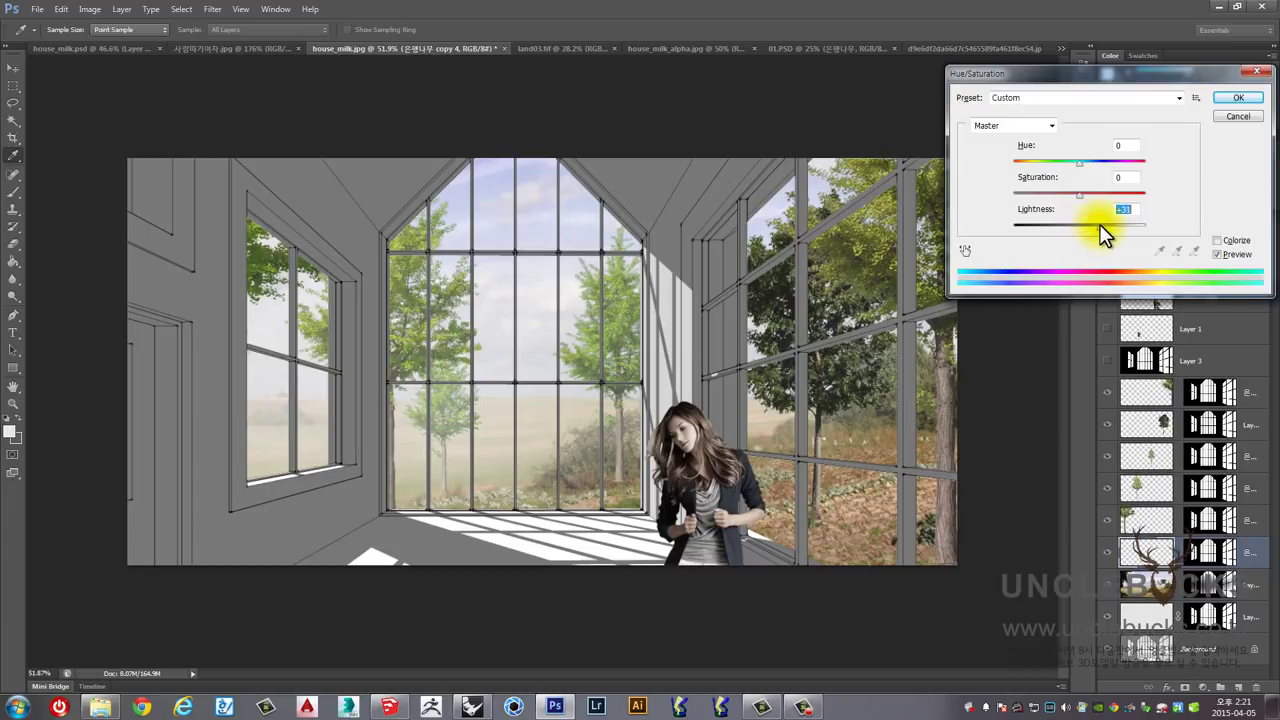
pyautogui.click(1232, 100)
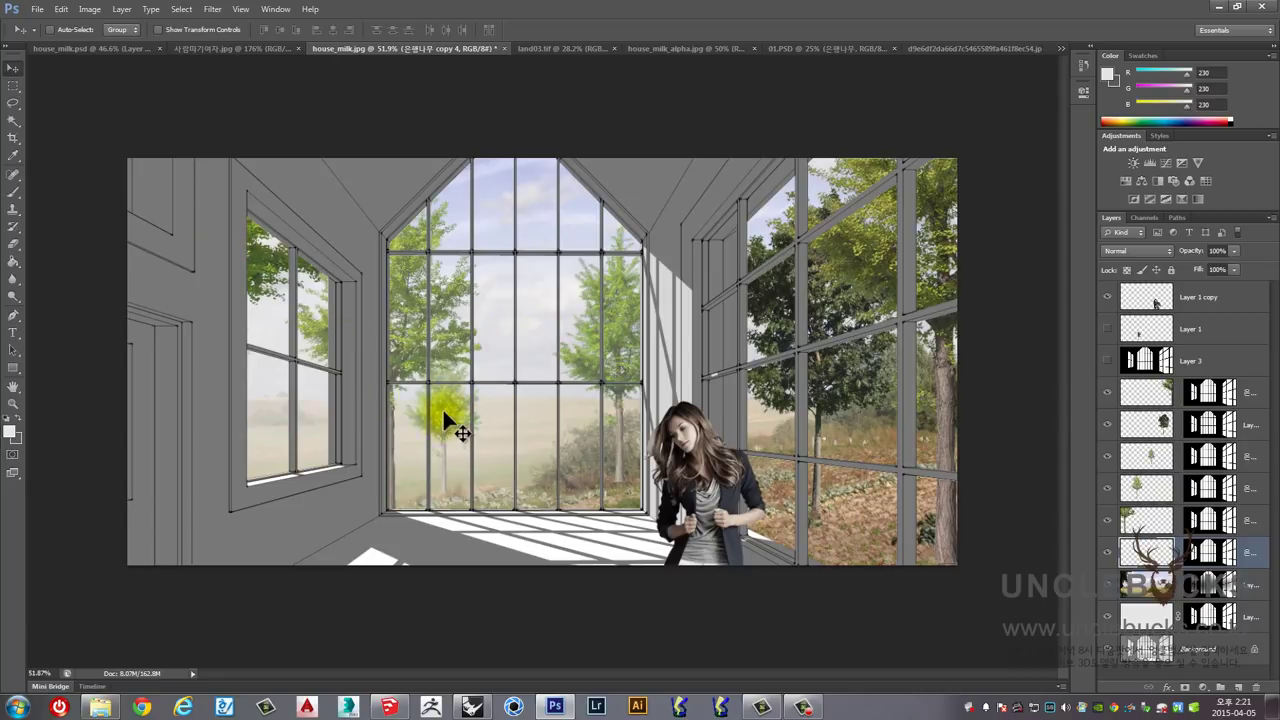
pyautogui.scroll(-2, 500, 371)
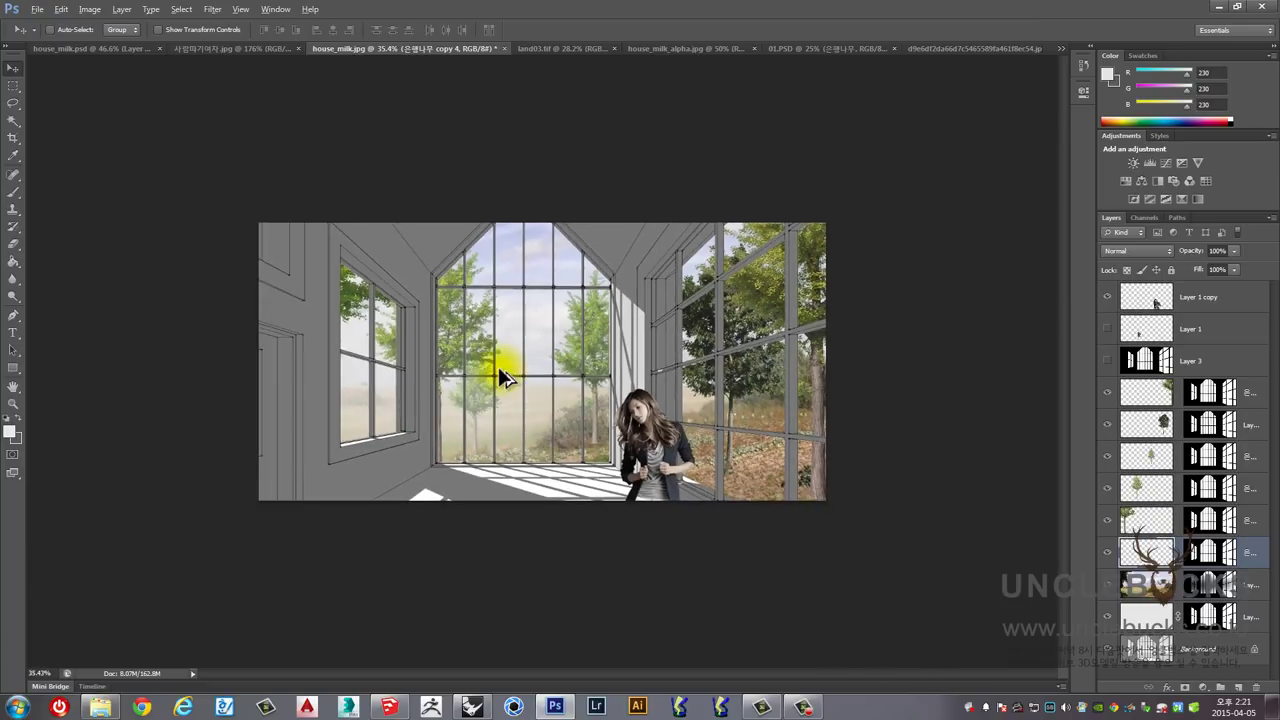
pyautogui.scroll(1, 500, 370)
pyautogui.scroll(1, 500, 370)
pyautogui.scroll(1, 500, 370)
pyautogui.scroll(1, 500, 370)
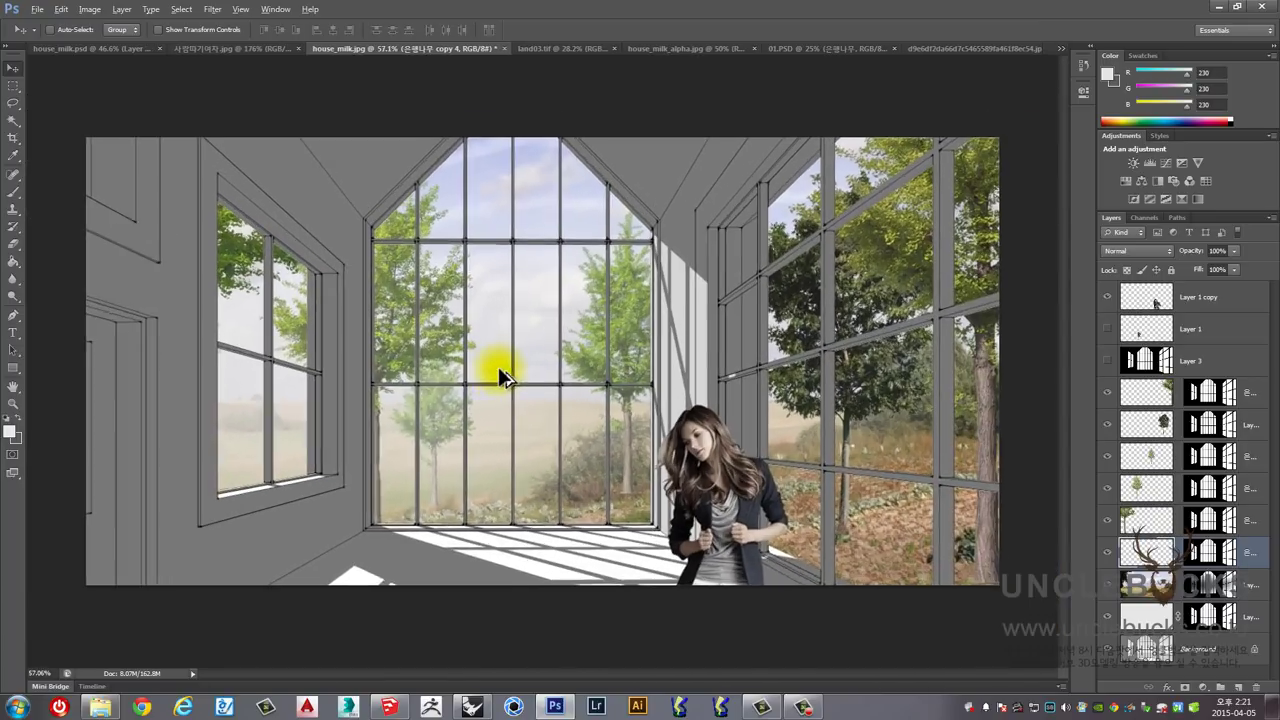
pyautogui.scroll(1, 498, 366)
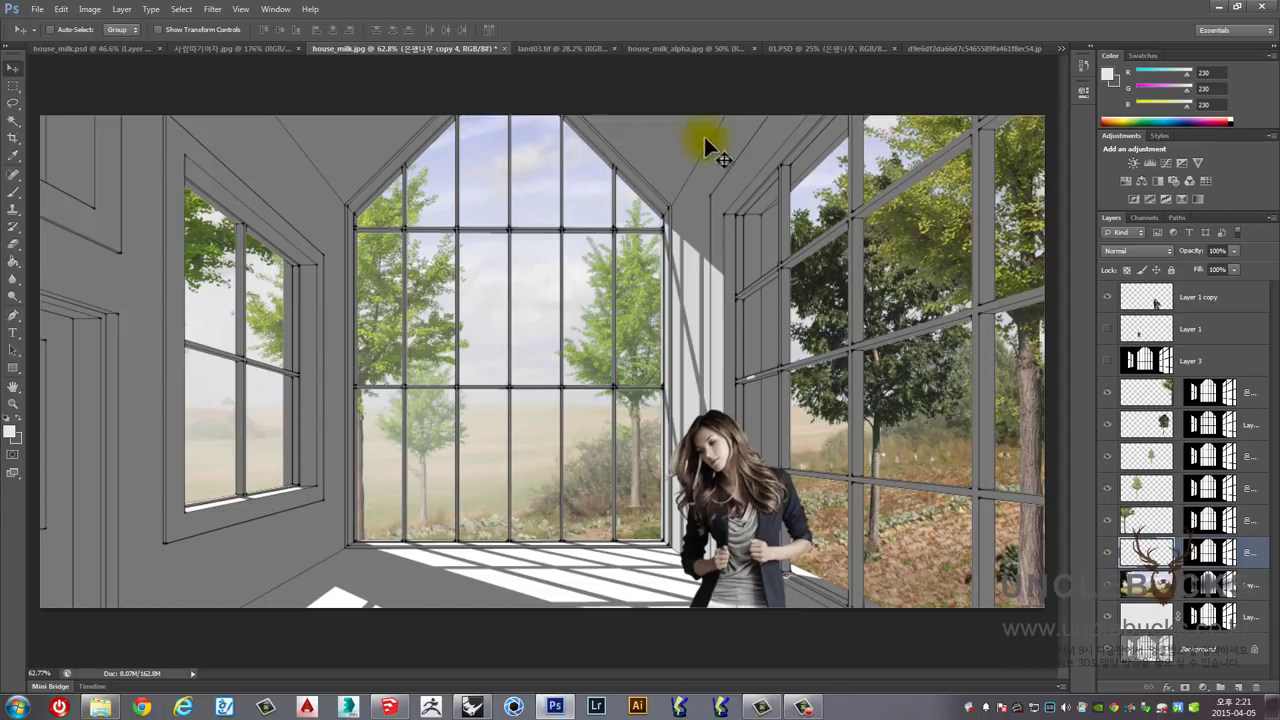
pyautogui.click(315, 149)
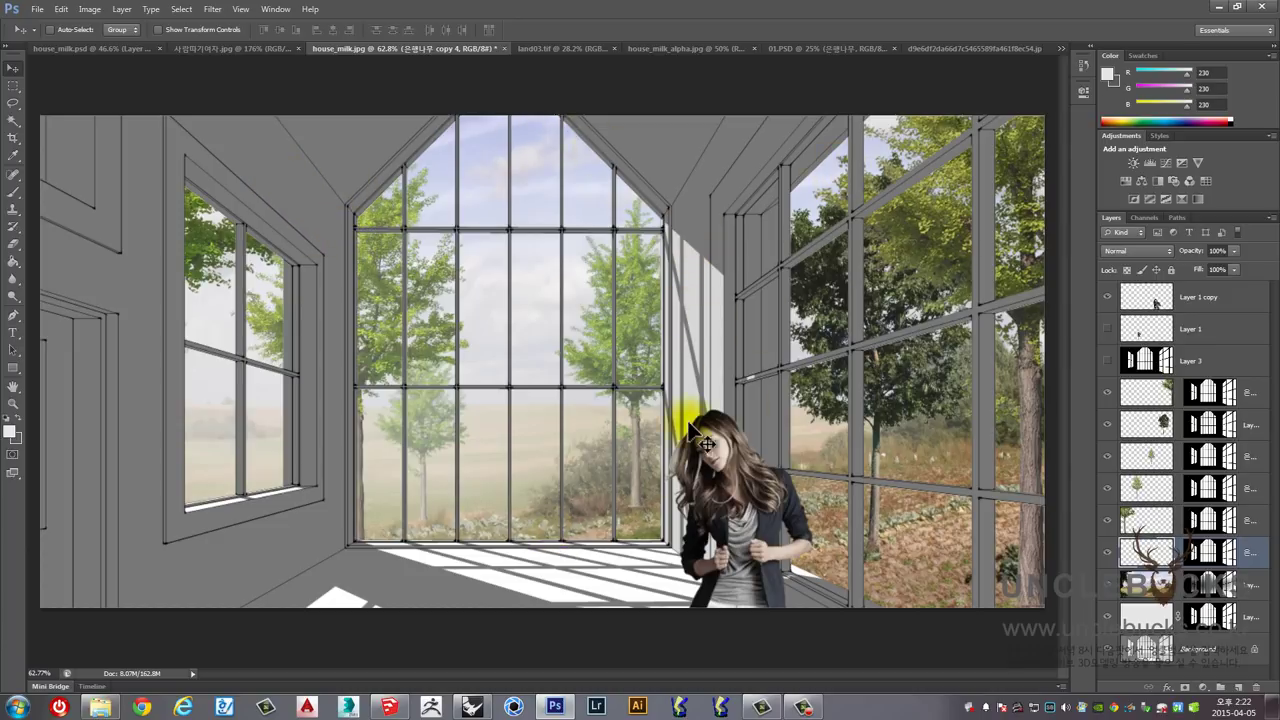
pyautogui.click(620, 386)
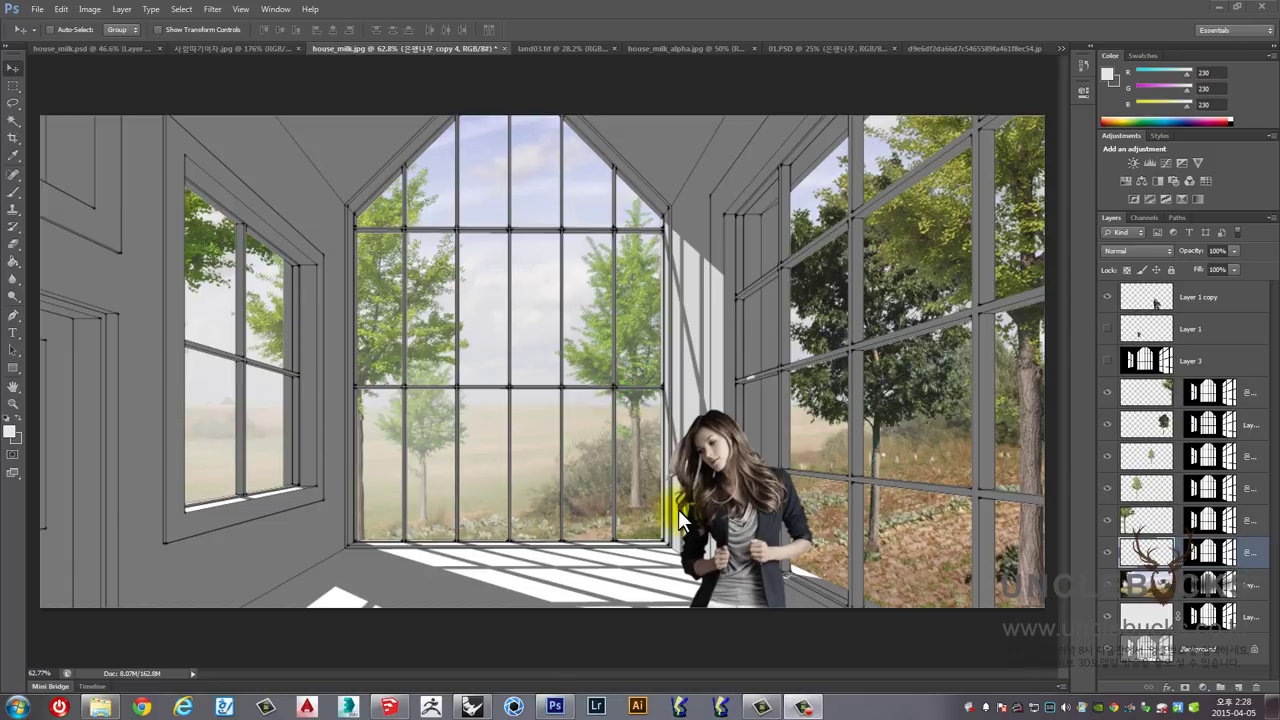
pyautogui.click(452, 314)
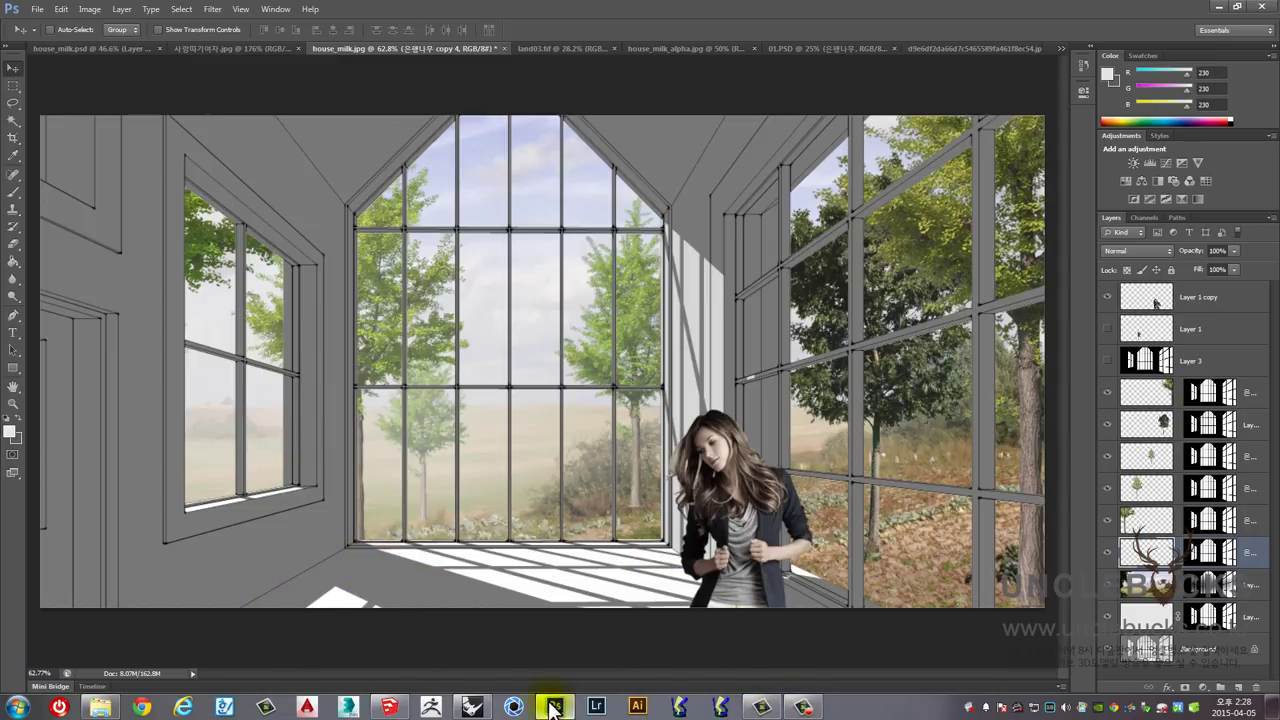
pyautogui.moveTo(389, 707)
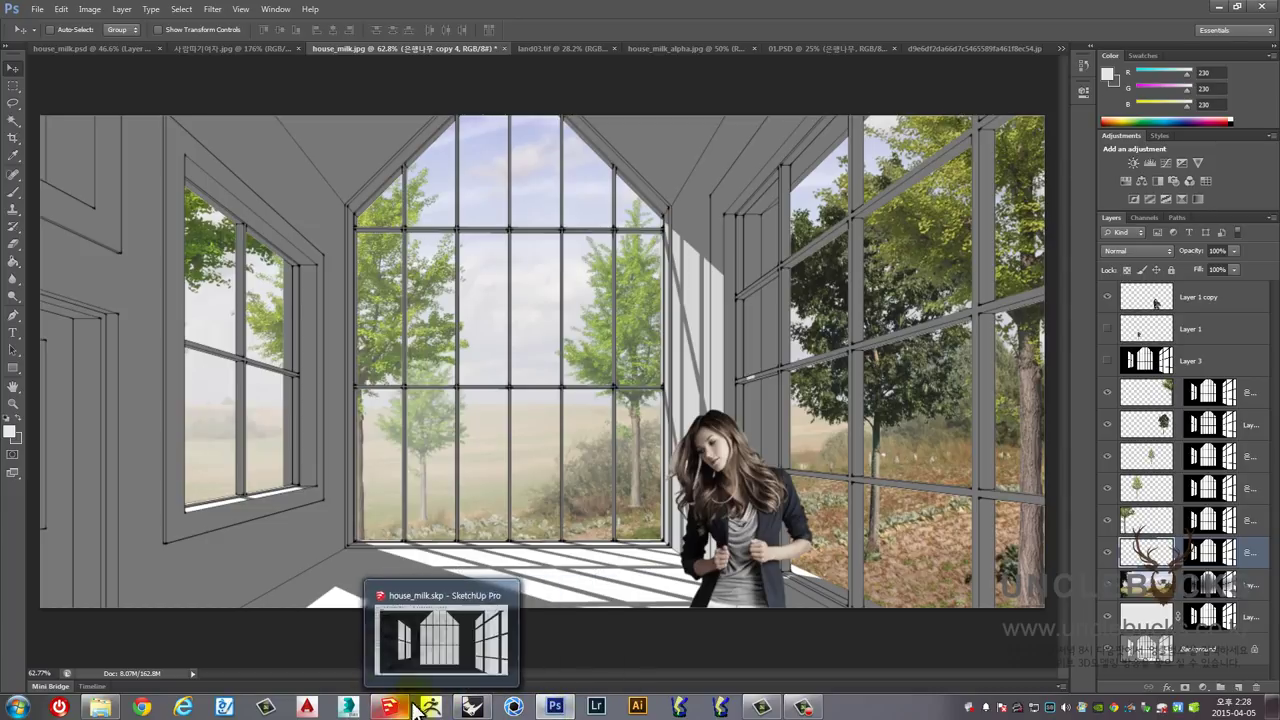
# Step: Open 155.JPG from the work folder through File > Open
pyautogui.click(516, 518)
pyautogui.click(38, 9)
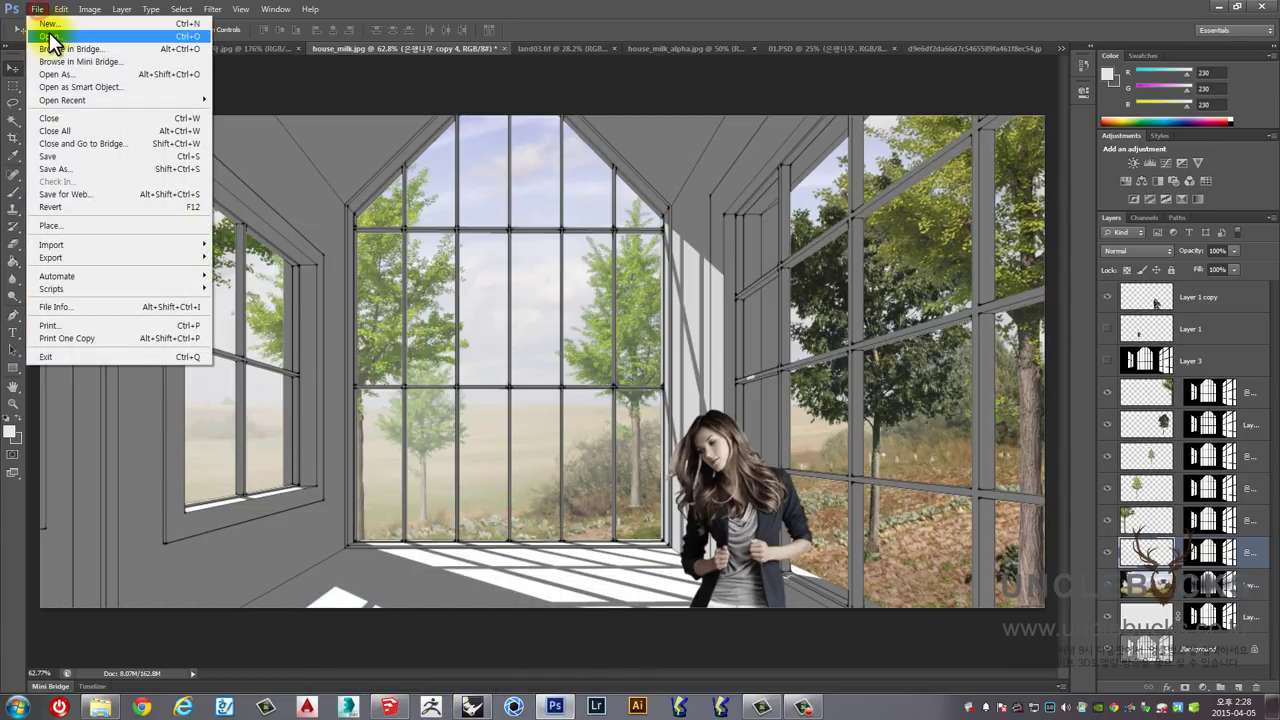
pyautogui.click(48, 34)
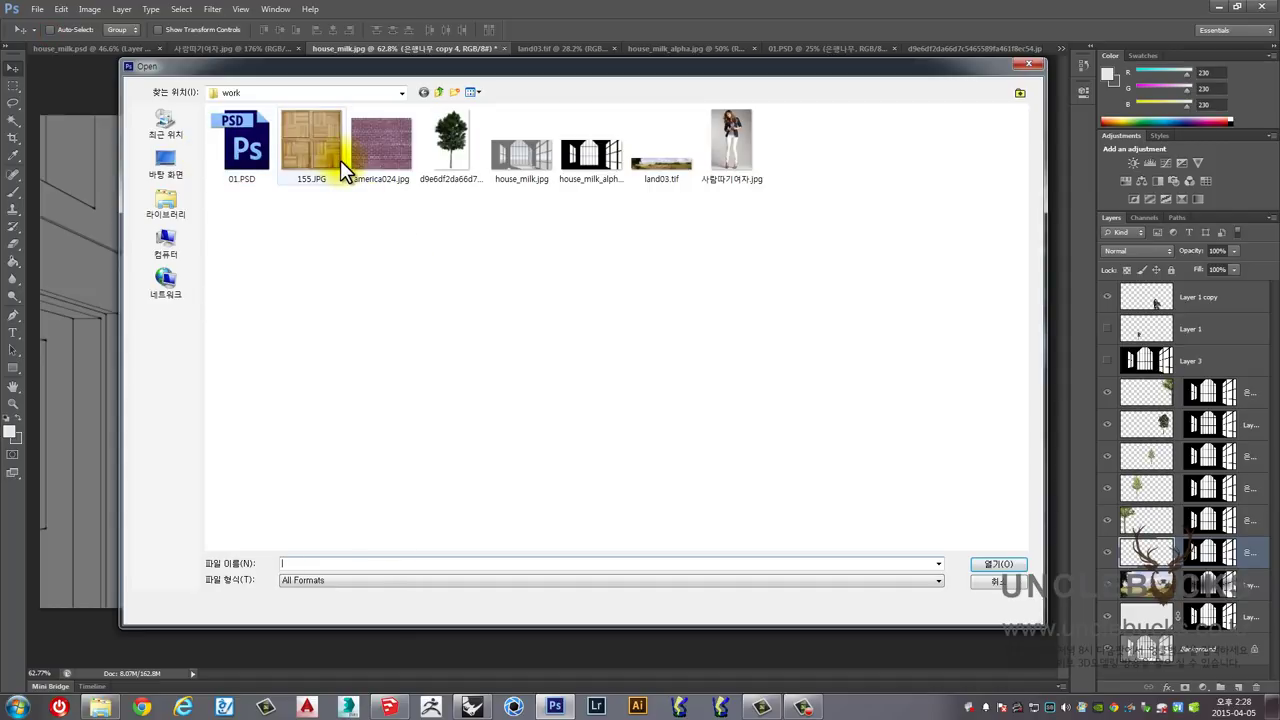
pyautogui.click(323, 151)
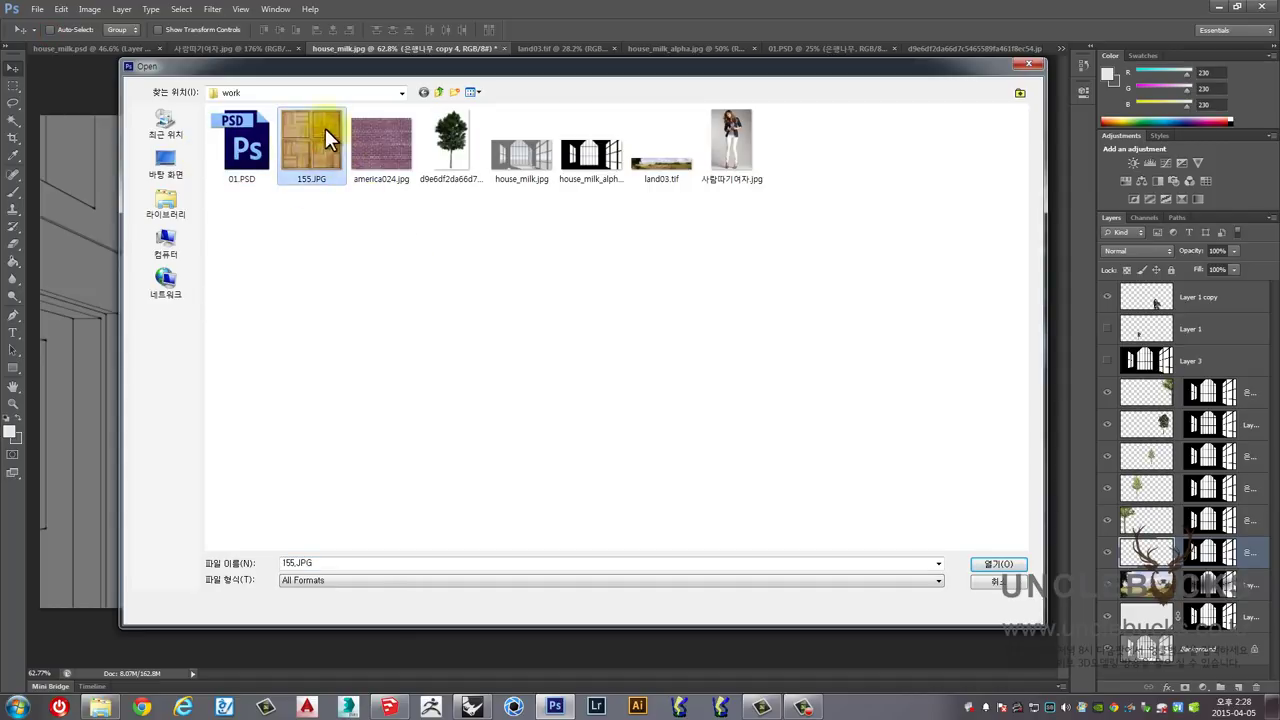
pyautogui.click(998, 563)
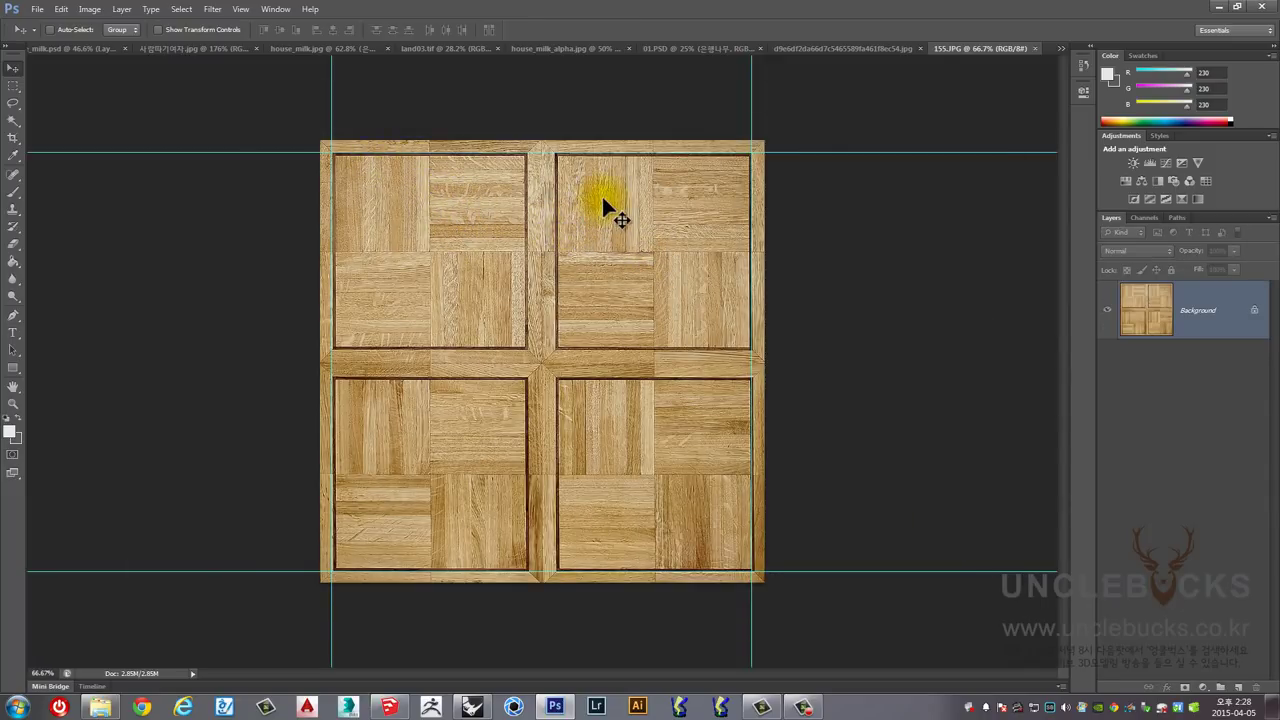
# Step: Drag the parquet onto house_milk.jpg as Layer 6 and raise it to the top of the stack
pyautogui.moveTo(603, 200)
pyautogui.mouseDown()
pyautogui.moveTo(585, 125)
pyautogui.moveTo(100, 110)
pyautogui.moveTo(476, 100)
pyautogui.moveTo(520, 82)
pyautogui.moveTo(386, 100)
pyautogui.moveTo(329, 49)
pyautogui.moveTo(515, 388)
pyautogui.moveTo(632, 301)
pyautogui.moveTo(561, 285)
pyautogui.moveTo(519, 309)
pyautogui.mouseUp()
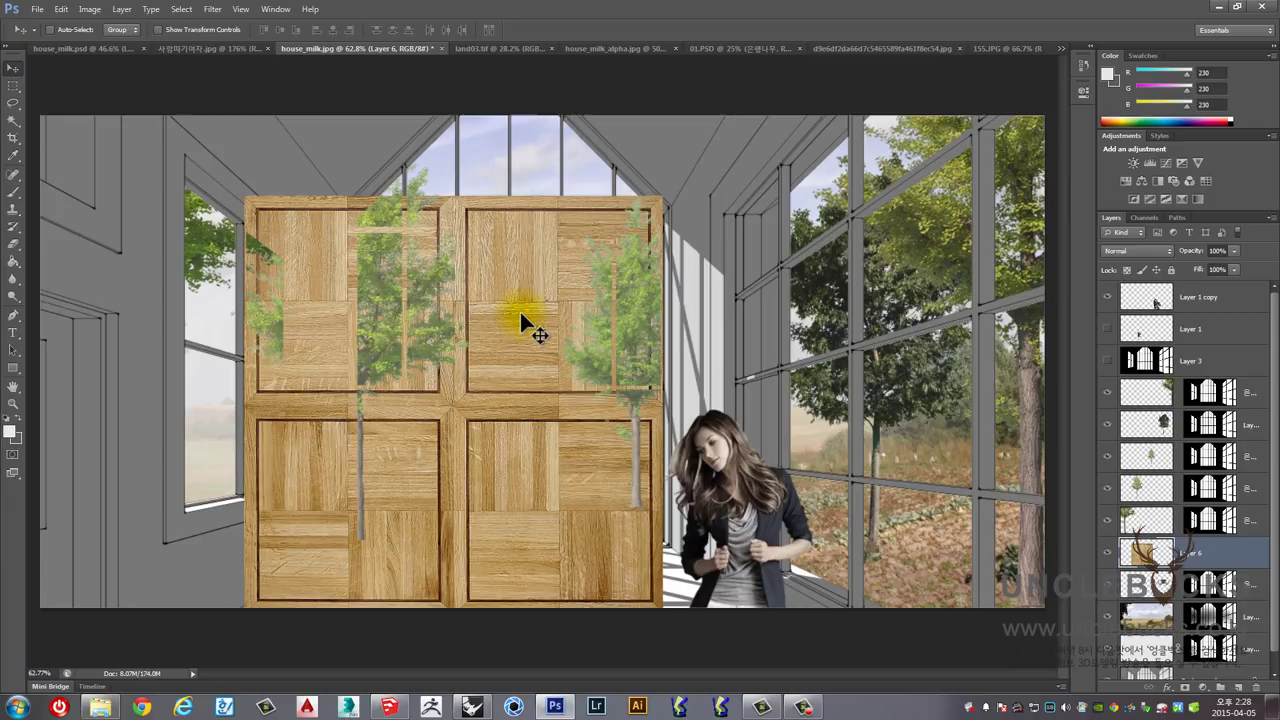
pyautogui.moveTo(451, 366)
pyautogui.mouseDown()
pyautogui.moveTo(509, 377)
pyautogui.moveTo(583, 266)
pyautogui.moveTo(743, 357)
pyautogui.moveTo(512, 408)
pyautogui.moveTo(471, 286)
pyautogui.moveTo(671, 271)
pyautogui.moveTo(634, 357)
pyautogui.moveTo(470, 285)
pyautogui.moveTo(624, 265)
pyautogui.moveTo(546, 370)
pyautogui.moveTo(612, 347)
pyautogui.mouseUp()
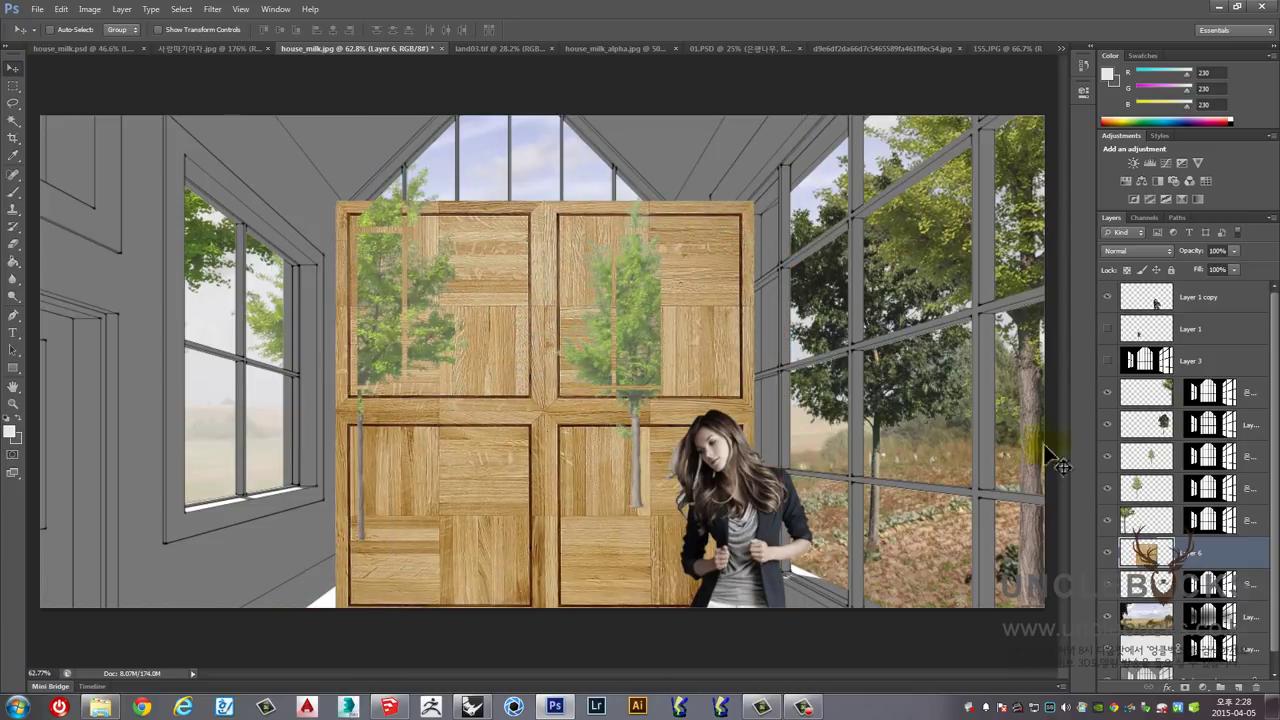
pyautogui.scroll(-1, 1270, 535)
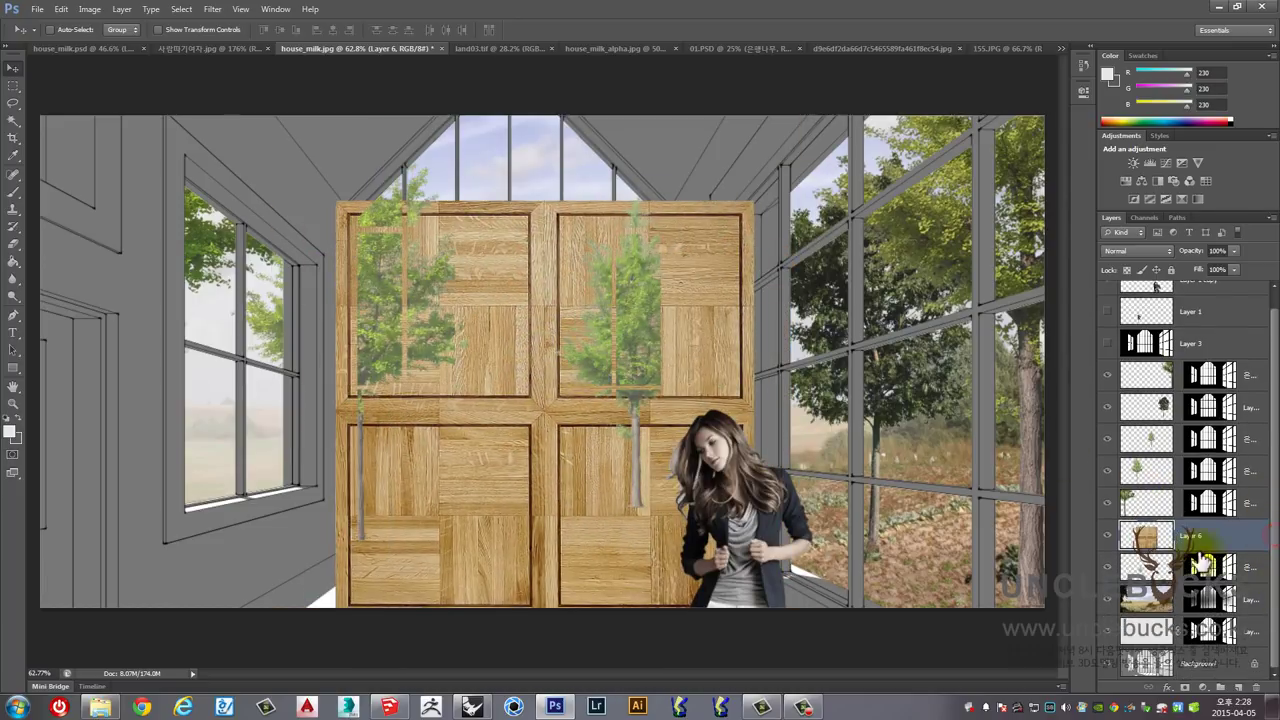
pyautogui.moveTo(1160, 538)
pyautogui.mouseDown()
pyautogui.moveTo(1192, 562)
pyautogui.moveTo(1165, 634)
pyautogui.mouseUp()
pyautogui.moveTo(577, 570)
pyautogui.mouseDown()
pyautogui.moveTo(563, 451)
pyautogui.moveTo(528, 480)
pyautogui.moveTo(580, 507)
pyautogui.moveTo(509, 556)
pyautogui.moveTo(475, 470)
pyautogui.moveTo(557, 409)
pyautogui.moveTo(510, 535)
pyautogui.mouseUp()
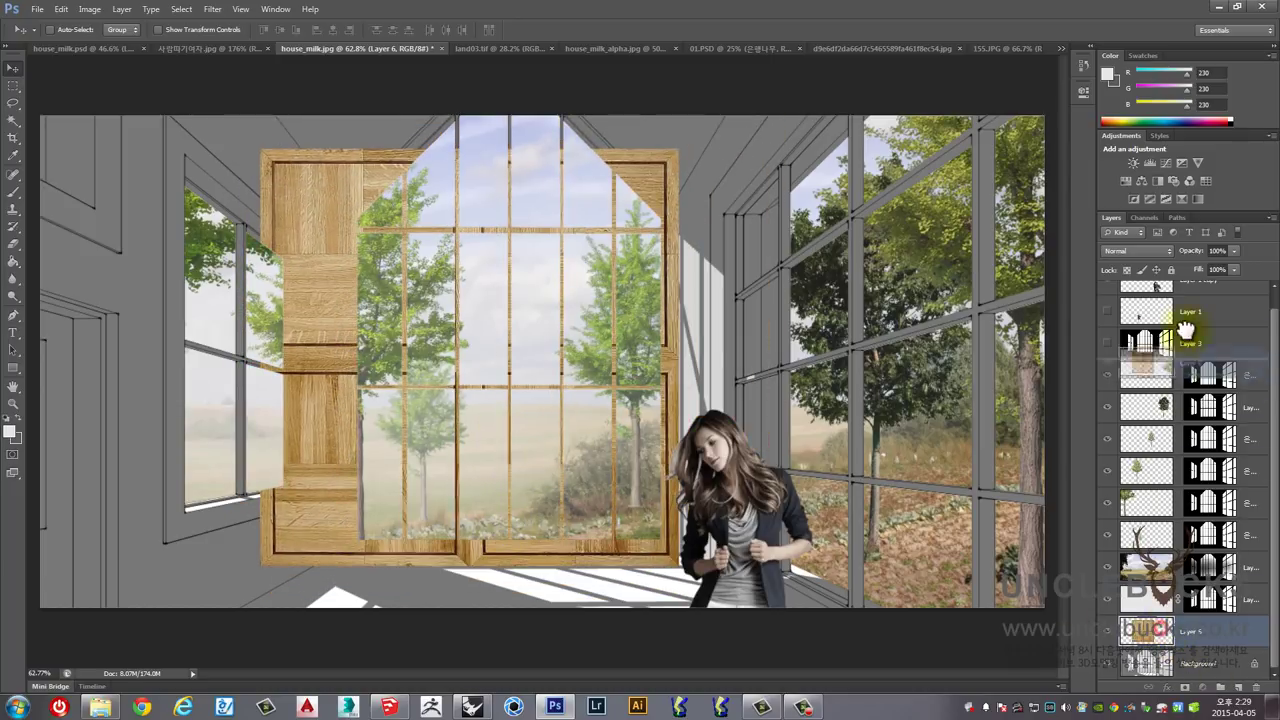
pyautogui.moveTo(1160, 630)
pyautogui.mouseDown()
pyautogui.moveTo(1185, 310)
pyautogui.moveTo(1163, 288)
pyautogui.mouseUp()
pyautogui.moveTo(580, 337)
pyautogui.mouseDown()
pyautogui.moveTo(493, 321)
pyautogui.moveTo(651, 291)
pyautogui.mouseUp()
pyautogui.scroll(-2, 526, 346)
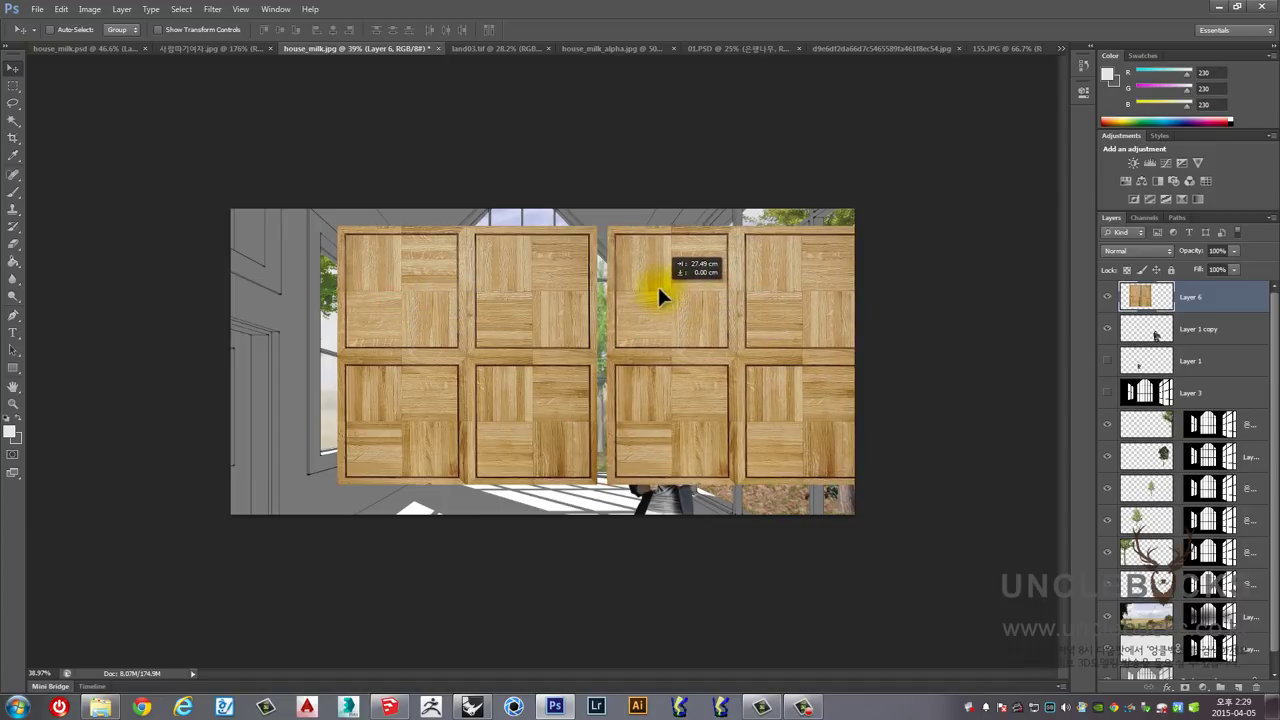
# Step: Butt the parquet copy seamlessly against the original, merge them, and scale to about half
pyautogui.moveTo(651, 291); pyautogui.dragTo(656, 292)
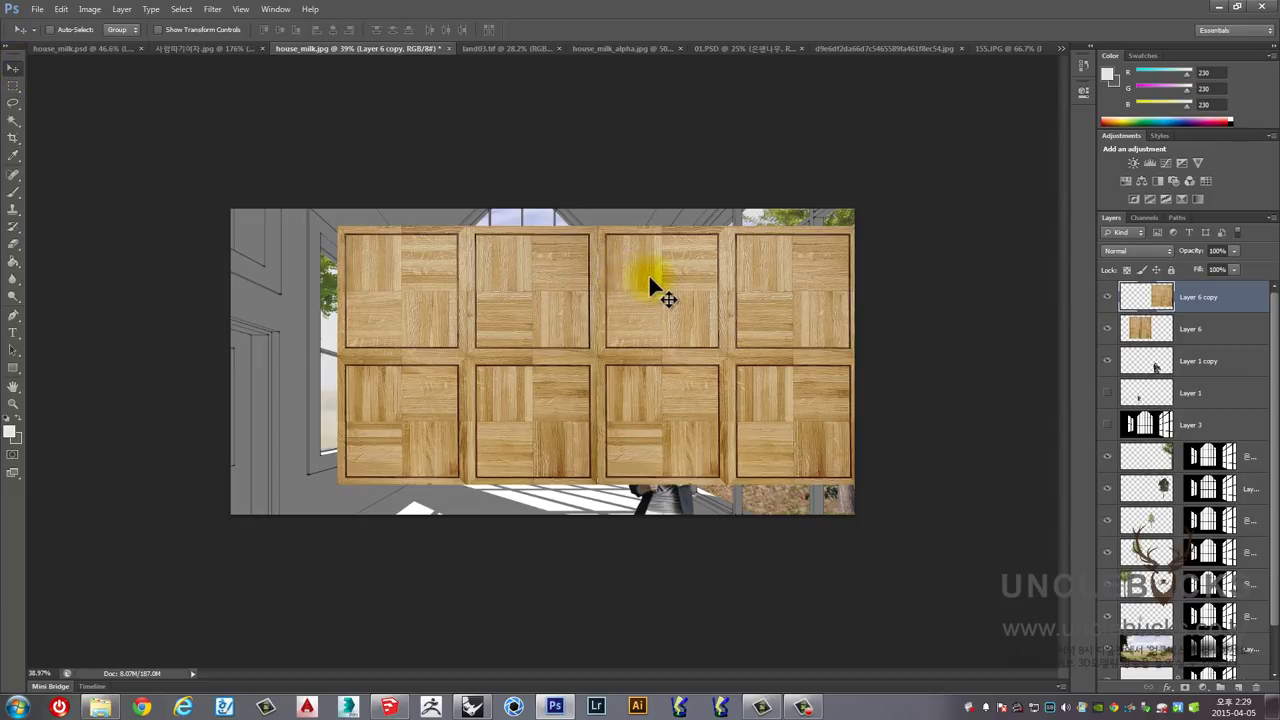
pyautogui.press('Left')
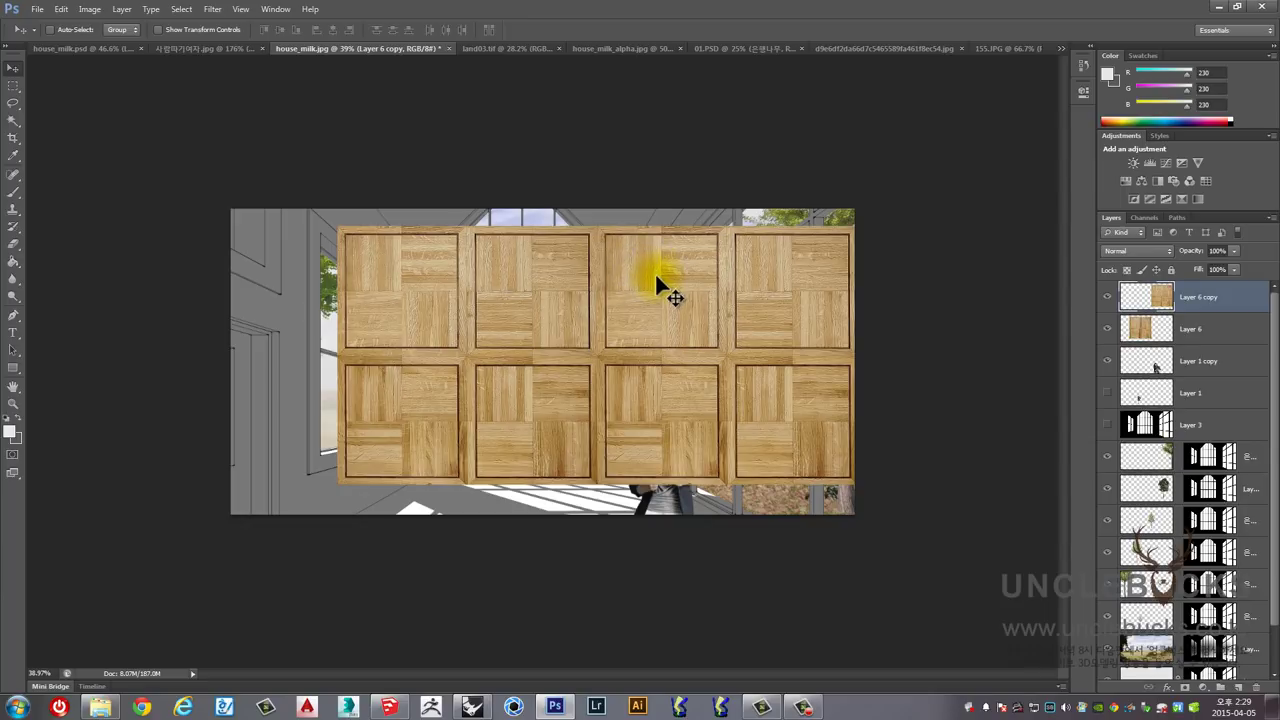
pyautogui.hotkey('ctrl', 'e')
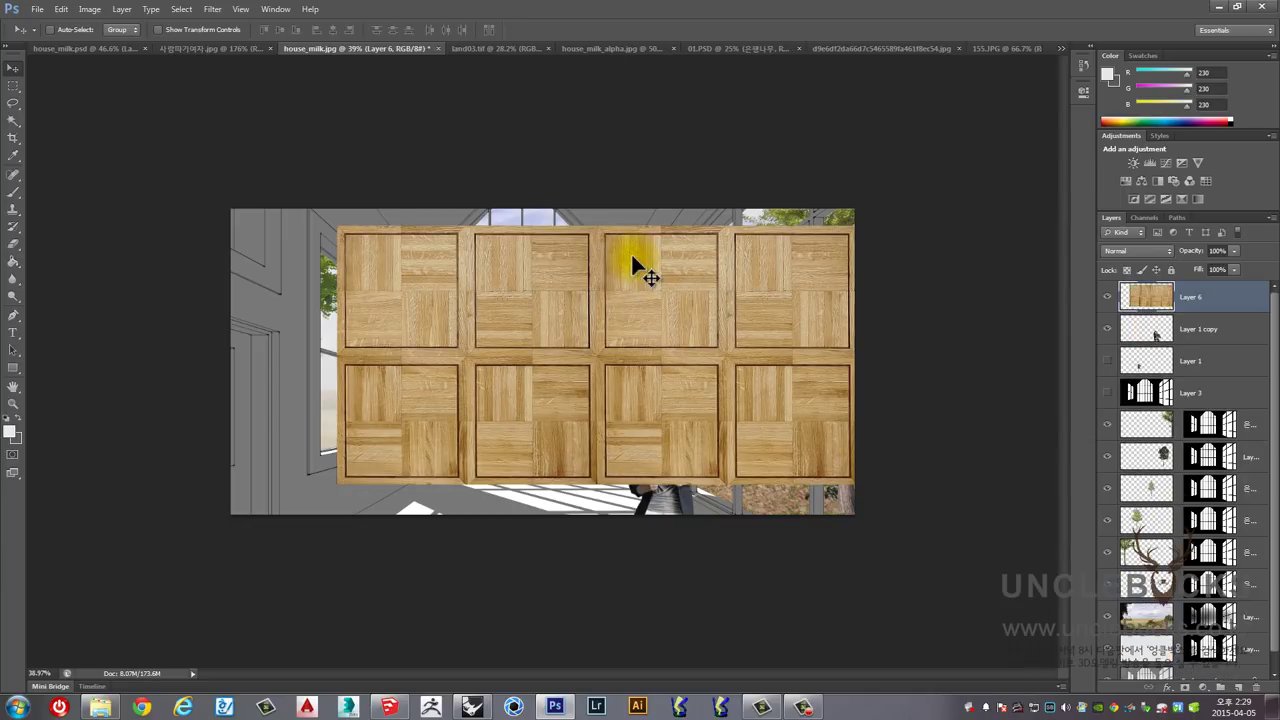
pyautogui.moveTo(620, 287); pyautogui.dragTo(576, 253)
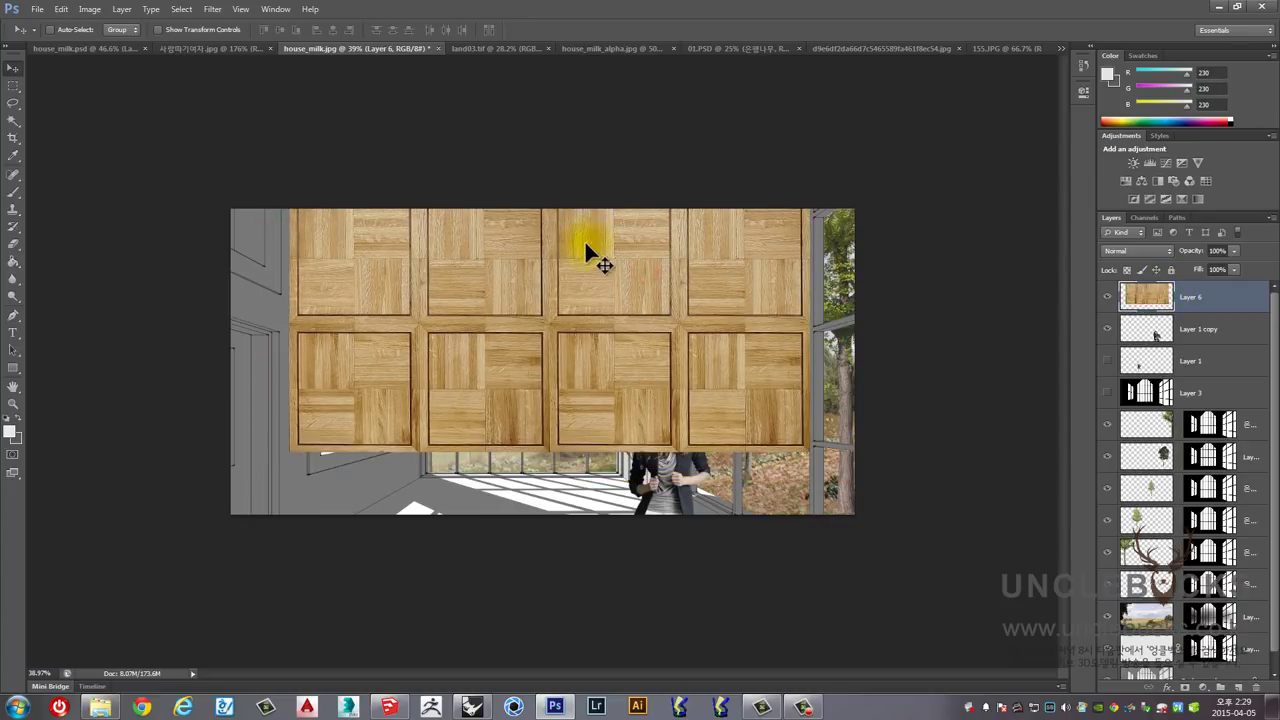
pyautogui.hotkey('ctrl', 't')
pyautogui.moveTo(290, 193); pyautogui.dragTo(556, 335)
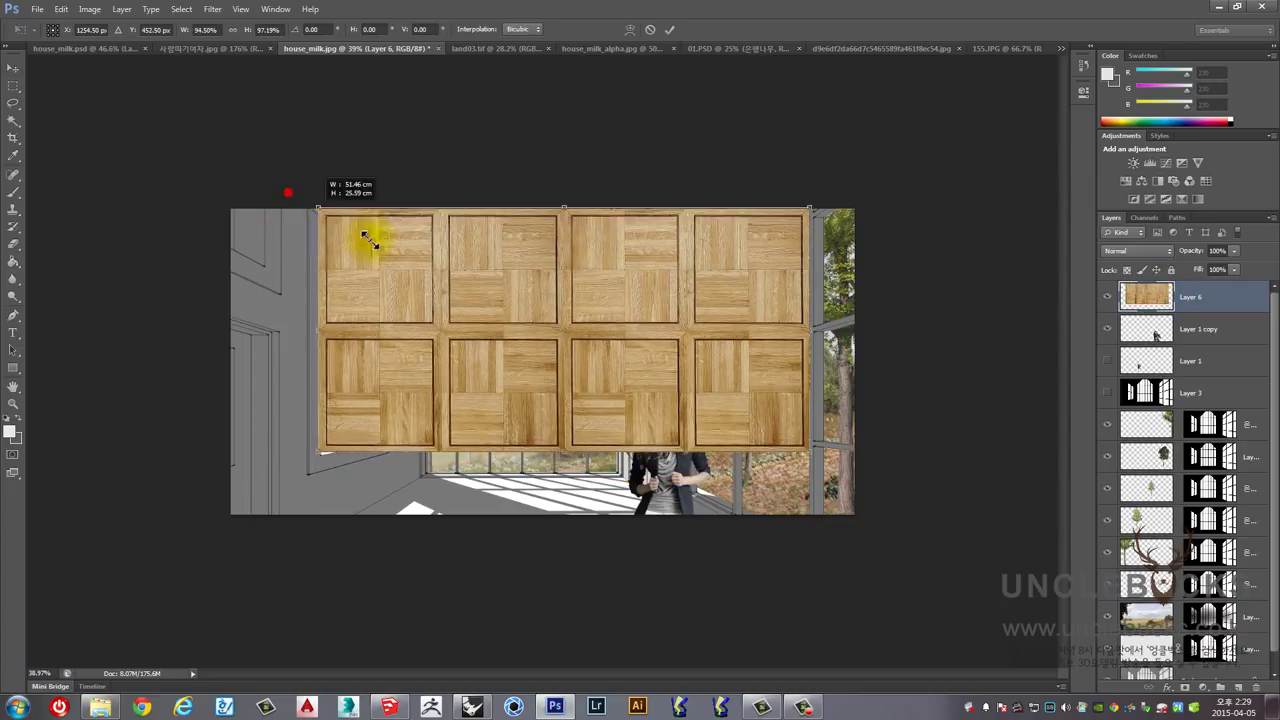
pyautogui.press('Return')
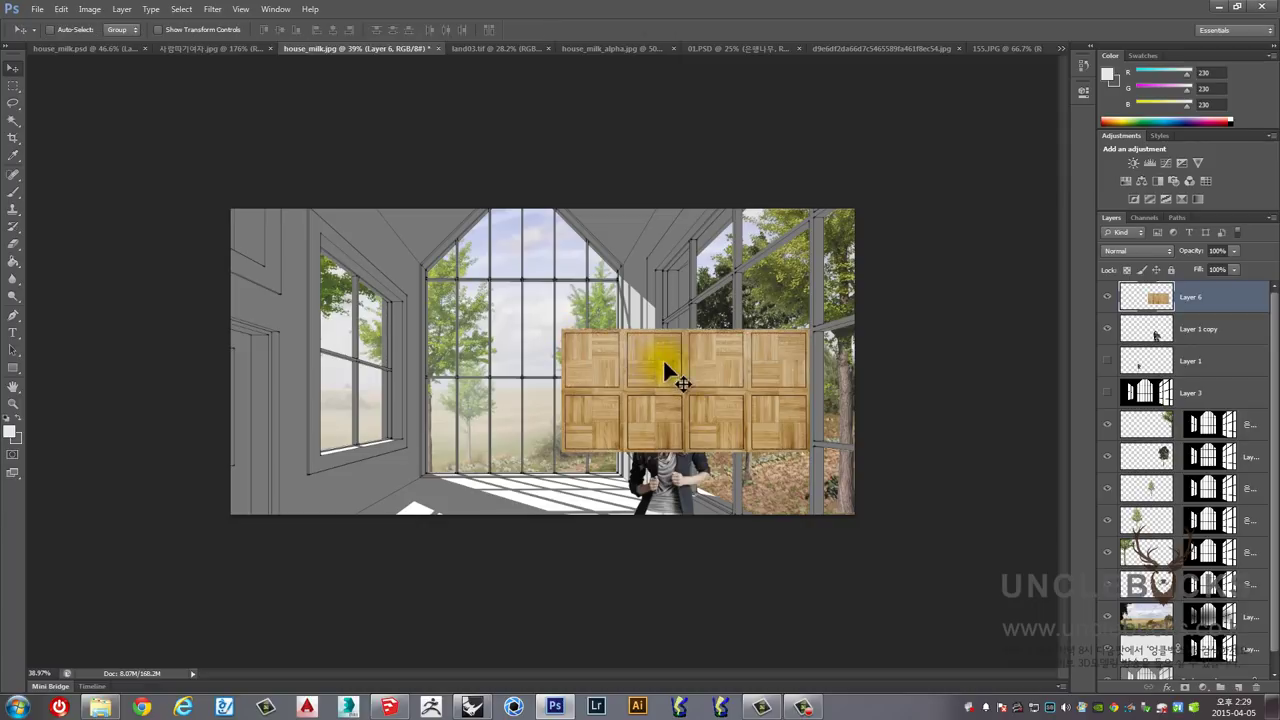
# Step: Tile the half-size panels into a 4x4 block merged into Layer 6, shifted left
pyautogui.moveTo(662, 357)
pyautogui.mouseDown()
pyautogui.moveTo(434, 252)
pyautogui.moveTo(513, 378)
pyautogui.mouseUp()
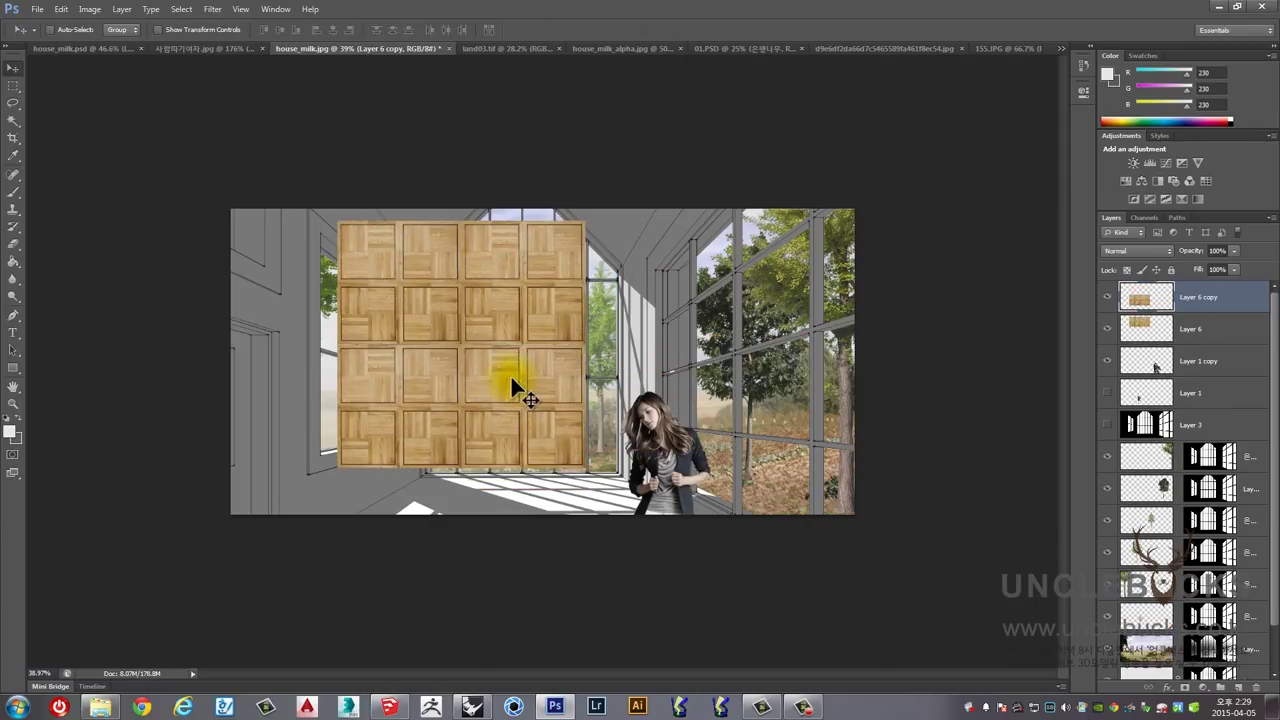
pyautogui.hotkey('ctrl', 't')
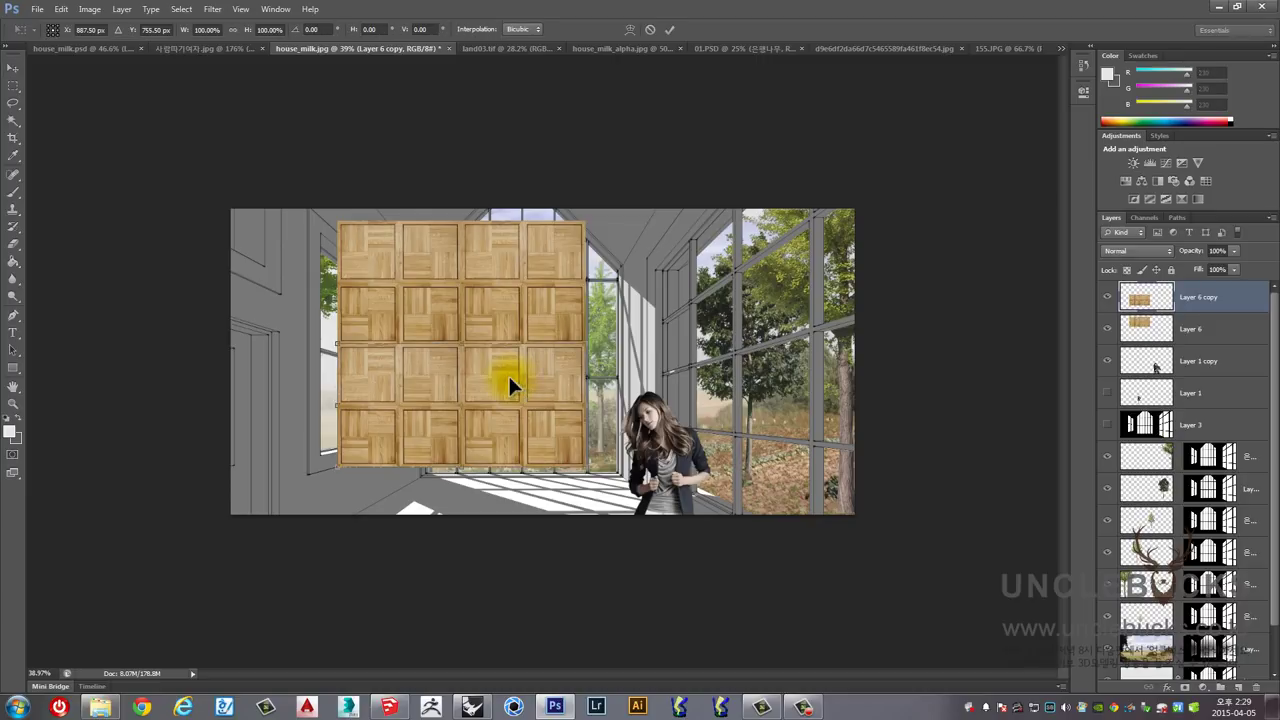
pyautogui.press('Return')
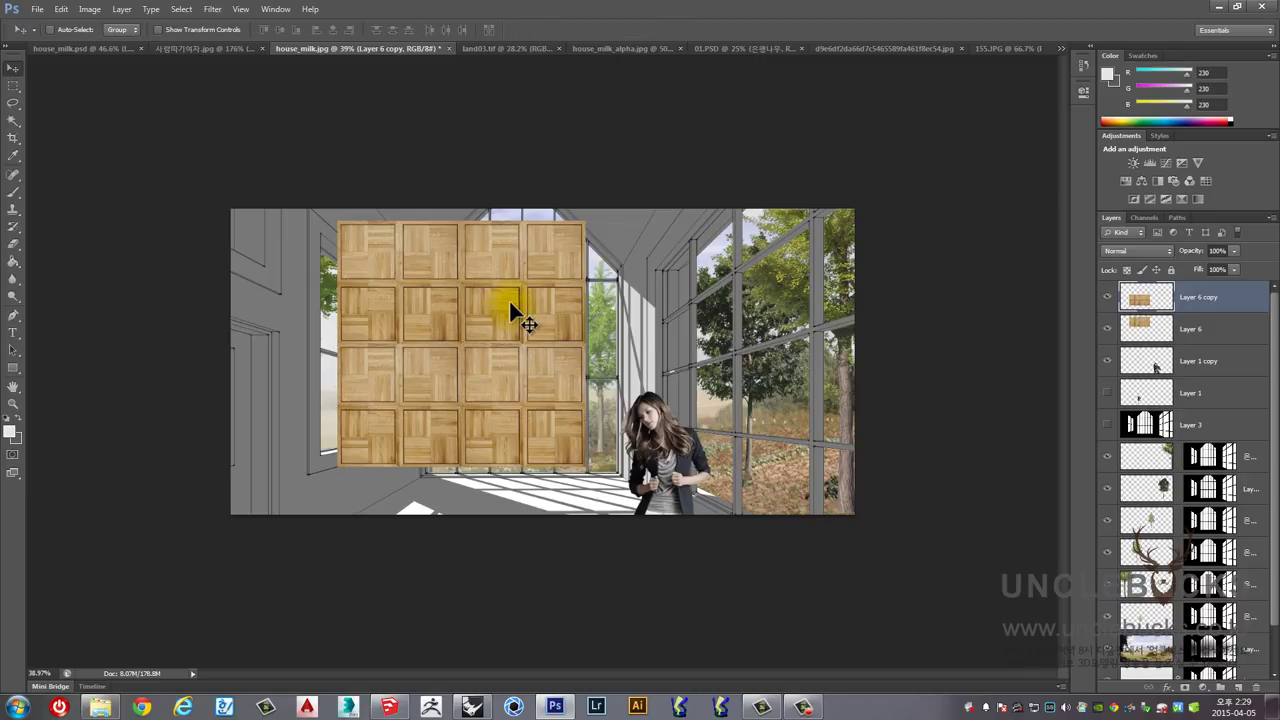
pyautogui.hotkey('ctrl', 'e')
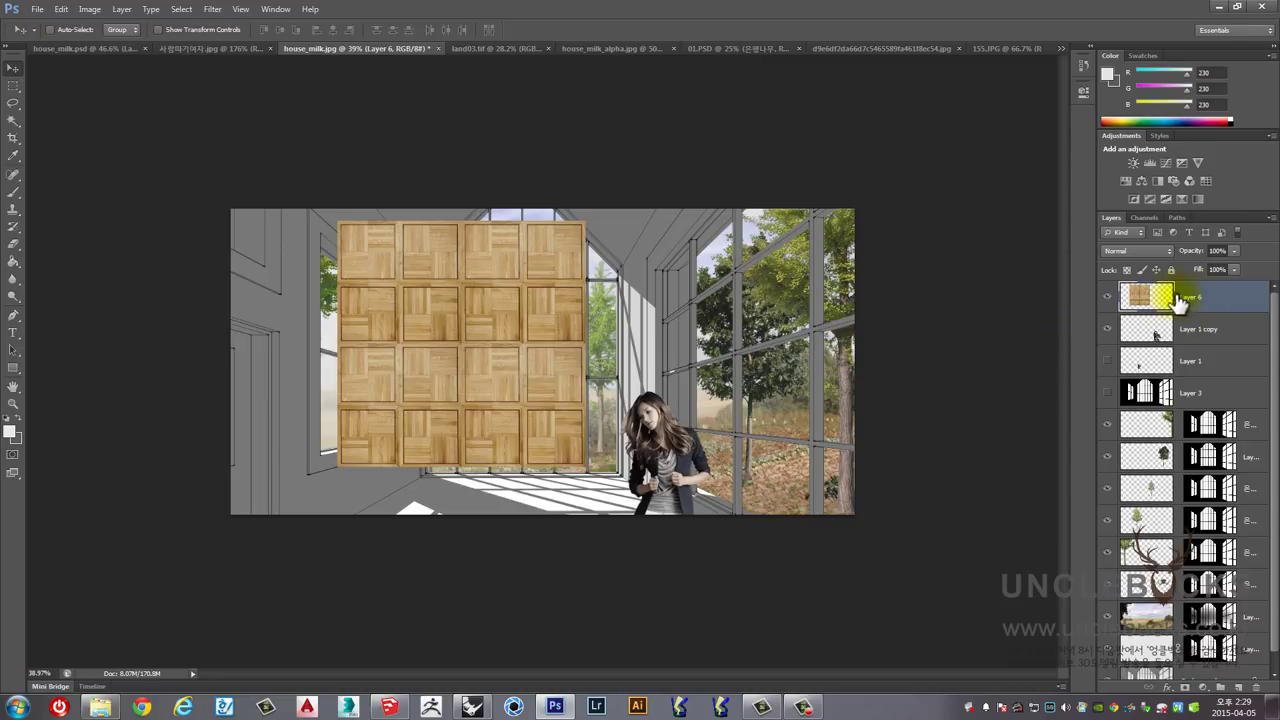
pyautogui.moveTo(522, 300)
pyautogui.mouseDown()
pyautogui.moveTo(507, 314)
pyautogui.moveTo(571, 566)
pyautogui.moveTo(568, 436)
pyautogui.moveTo(499, 271)
pyautogui.moveTo(541, 284)
pyautogui.moveTo(457, 313)
pyautogui.mouseUp()
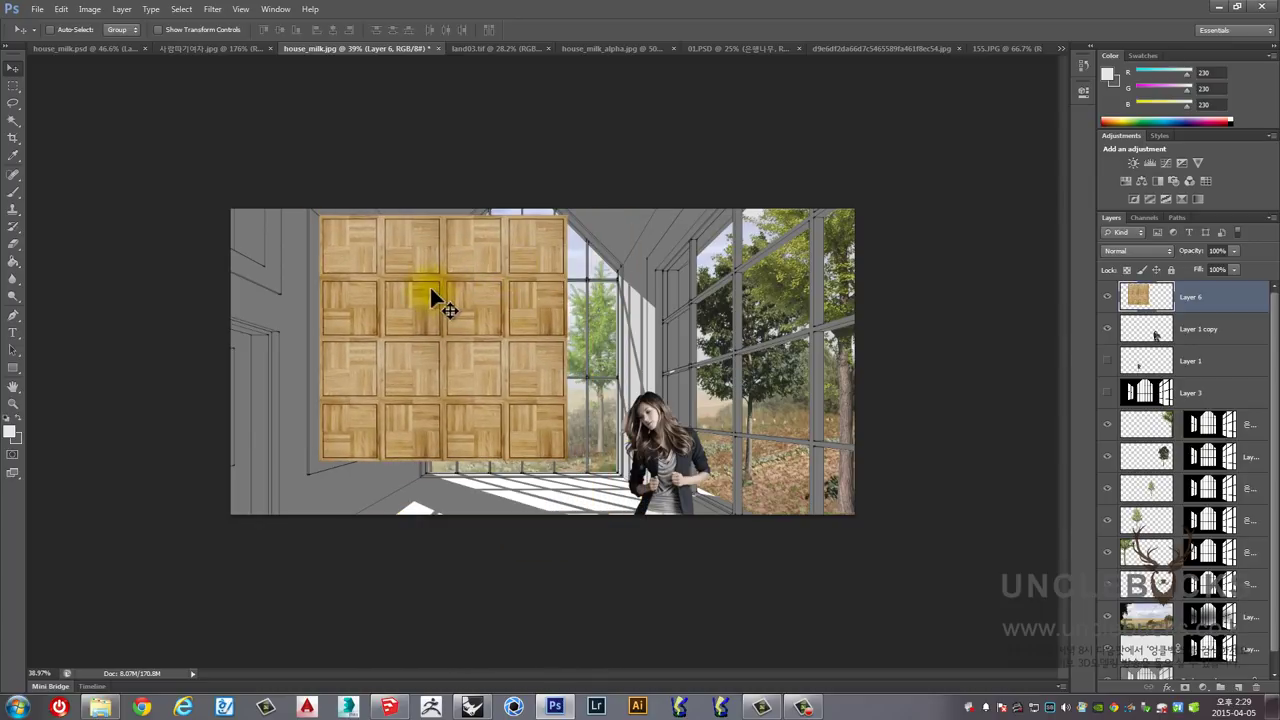
pyautogui.hotkey('ctrl', 't')
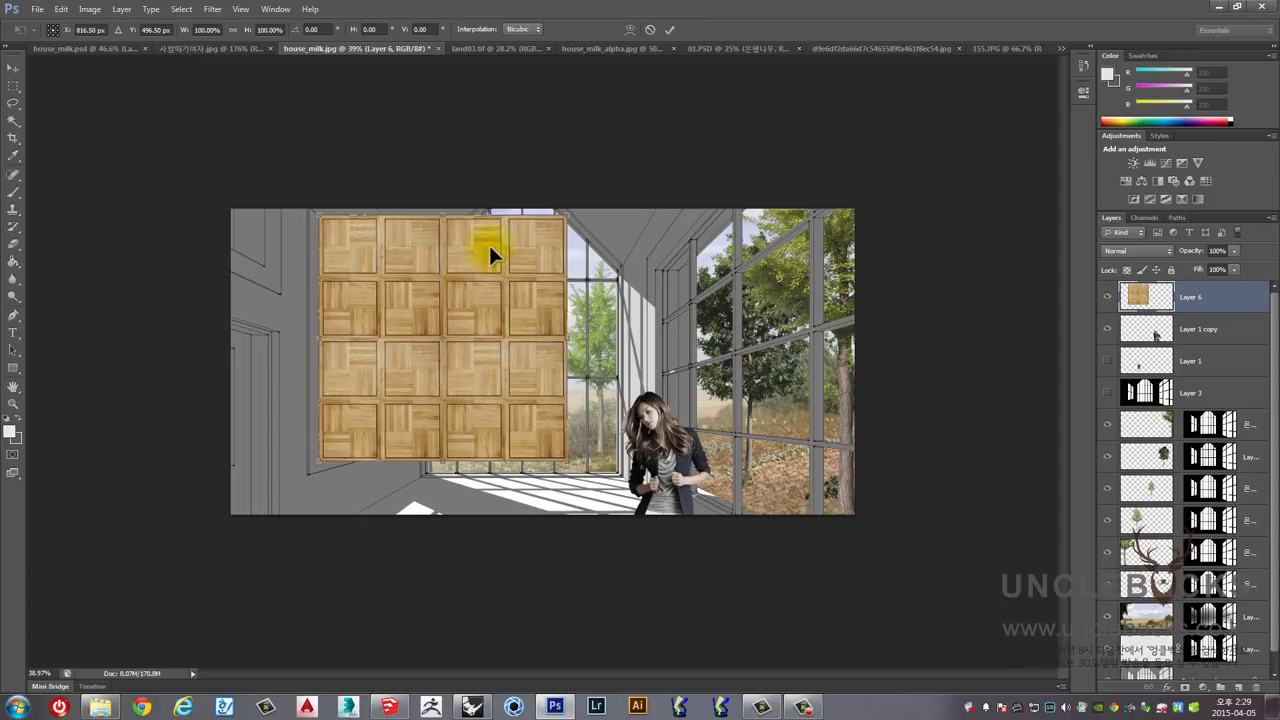
# Step: Move the wood block to the back wall's base and resize it to fit the floor width
pyautogui.moveTo(494, 249)
pyautogui.mouseDown()
pyautogui.moveTo(563, 349)
pyautogui.moveTo(563, 423)
pyautogui.moveTo(549, 292)
pyautogui.moveTo(545, 472)
pyautogui.mouseUp()
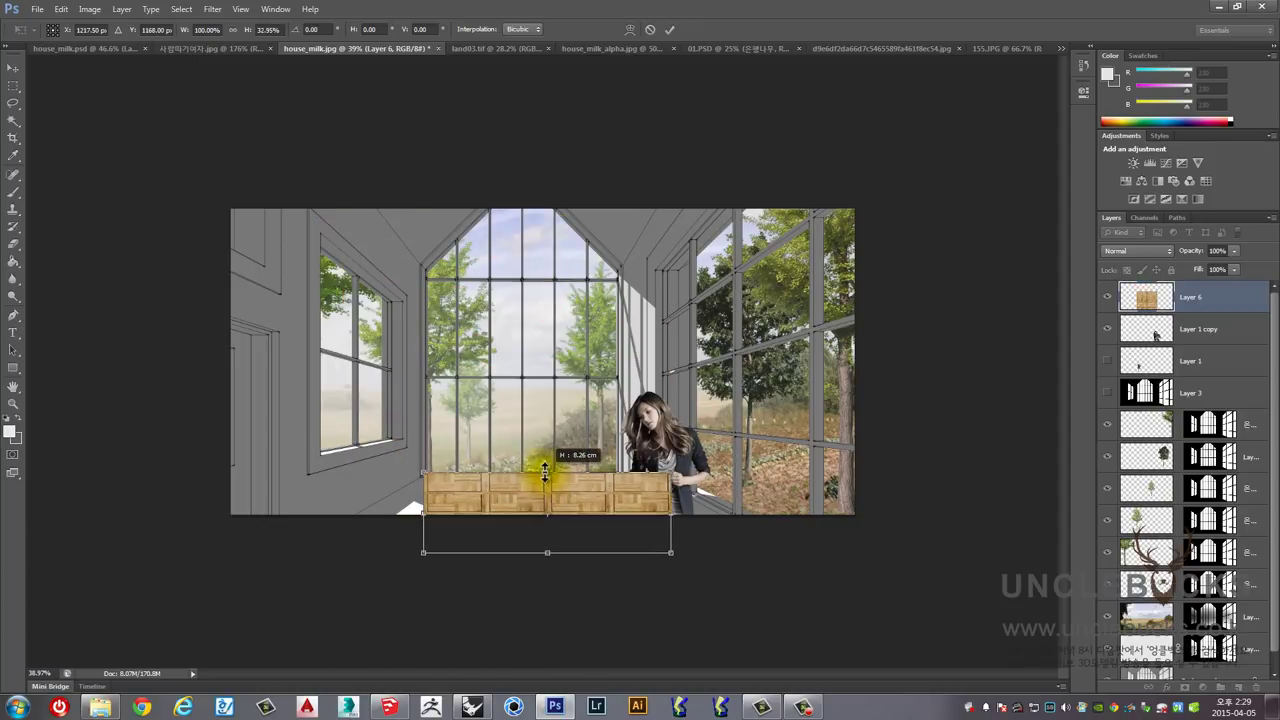
pyautogui.scroll(3, 500, 490)
pyautogui.scroll(2, 521, 547)
pyautogui.moveTo(541, 551)
pyautogui.mouseDown()
pyautogui.moveTo(648, 400)
pyautogui.moveTo(637, 385)
pyautogui.mouseUp()
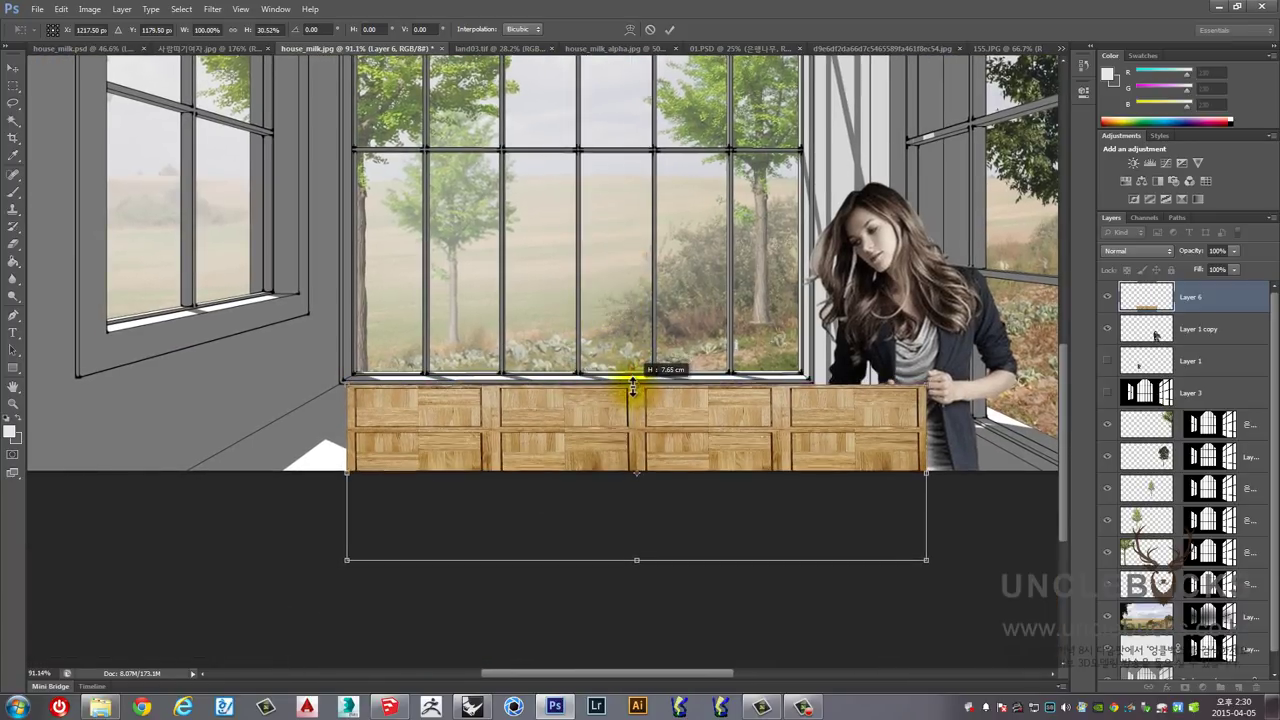
pyautogui.moveTo(346, 472); pyautogui.dragTo(339, 477)
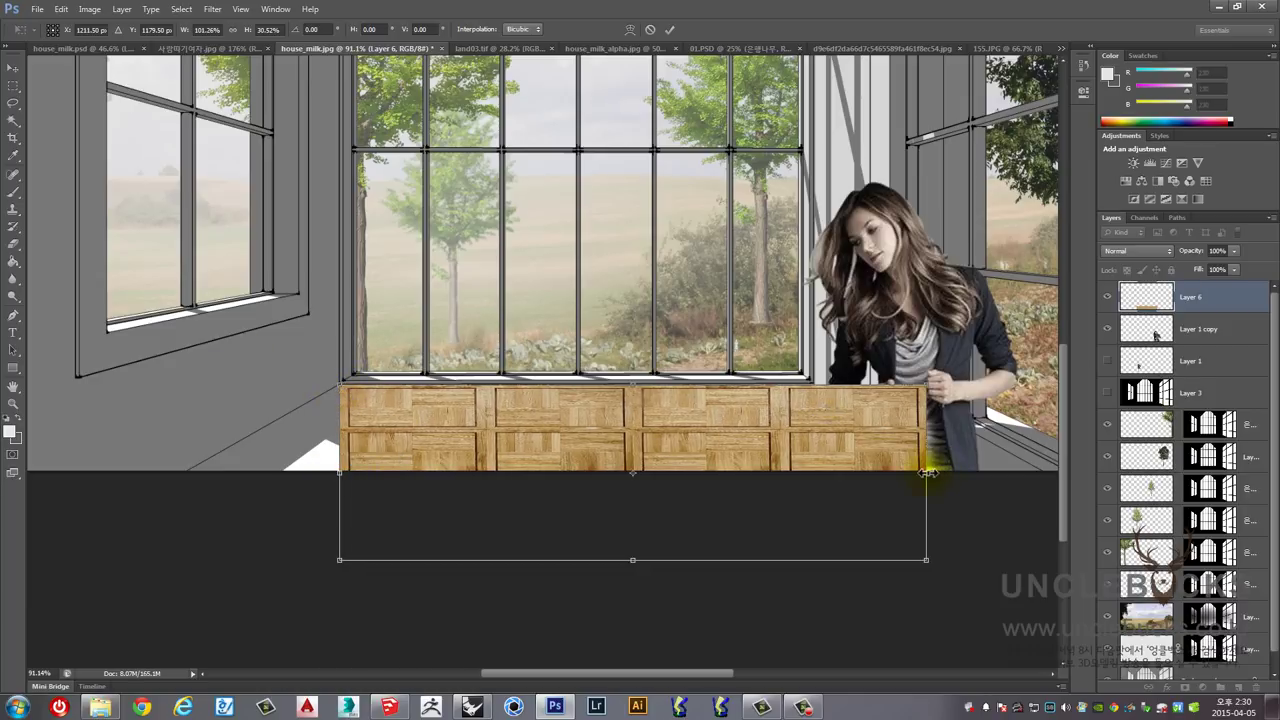
pyautogui.moveTo(928, 472); pyautogui.dragTo(816, 495)
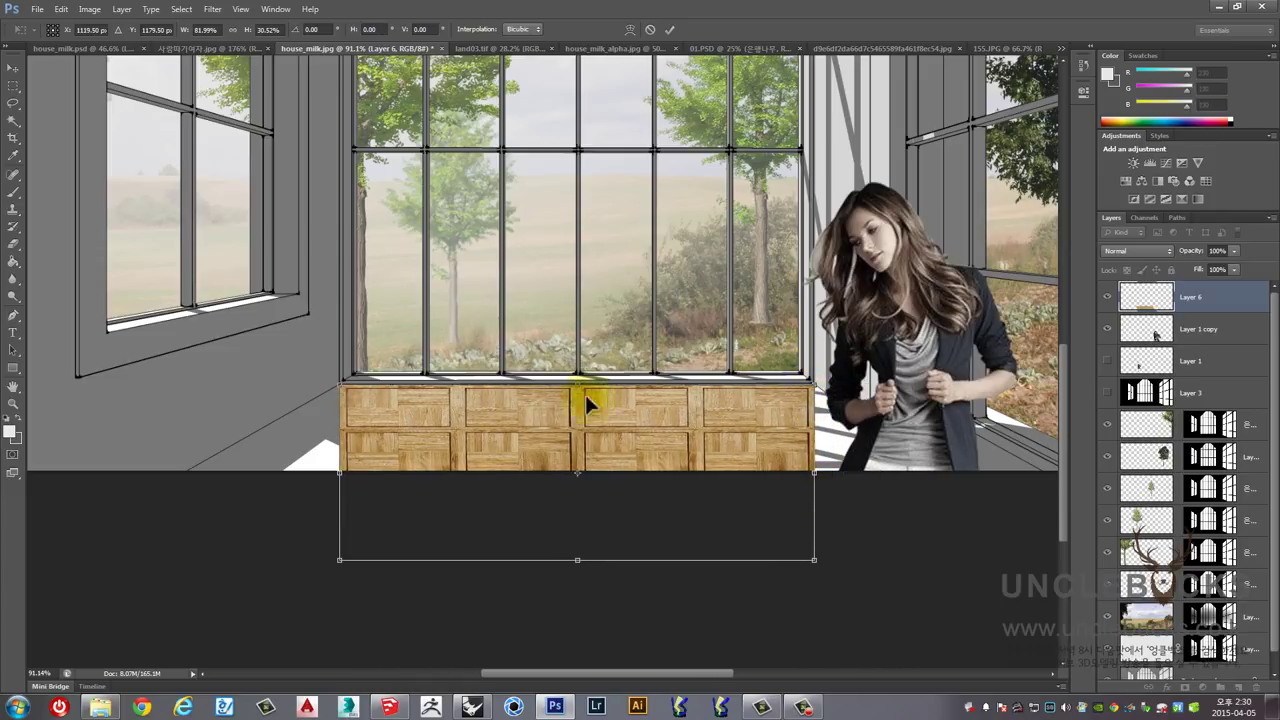
pyautogui.press('Return')
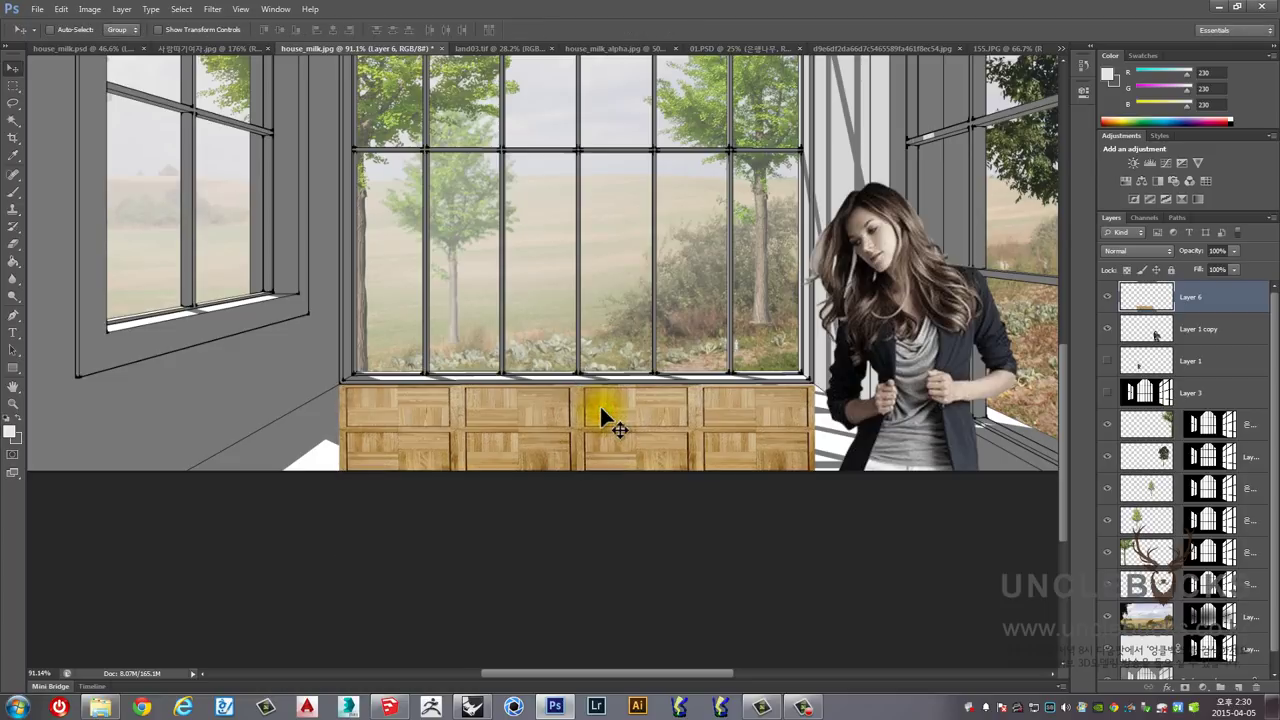
pyautogui.scroll(2, 725, 412)
pyautogui.scroll(3, 793, 389)
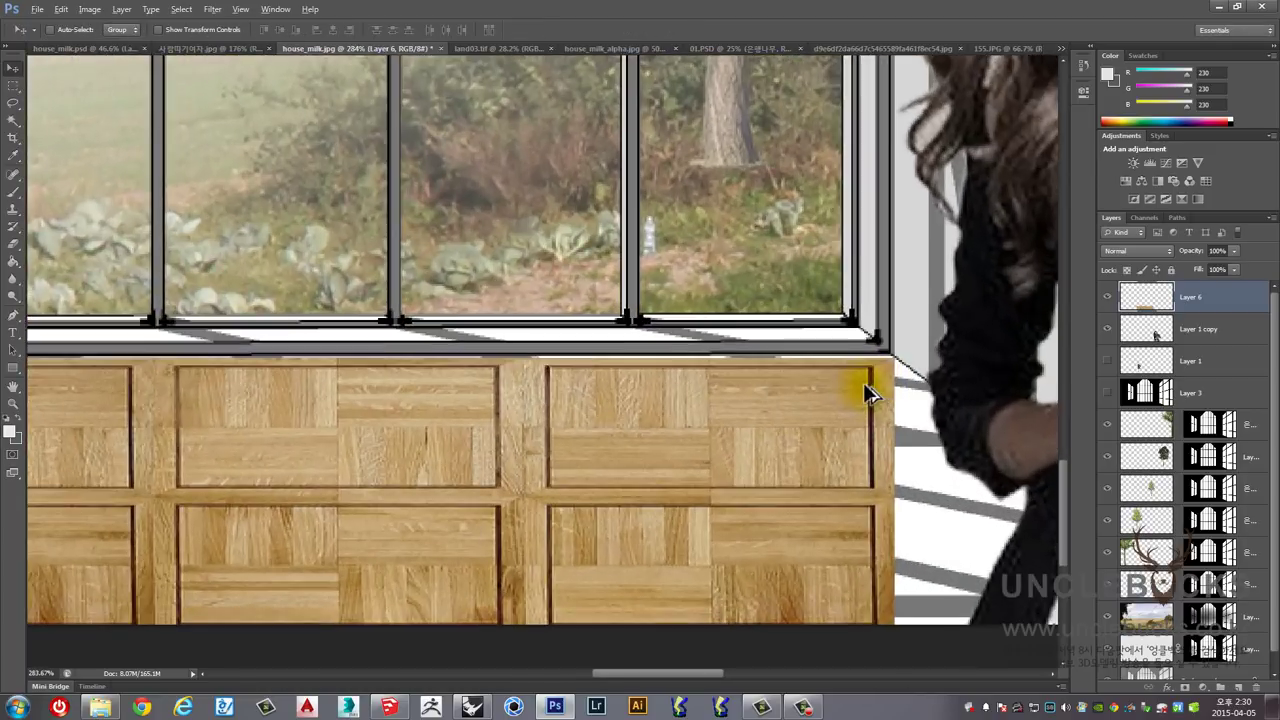
pyautogui.scroll(2, 866, 391)
pyautogui.scroll(2, 877, 371)
pyautogui.scroll(-3, 876, 380)
pyautogui.scroll(1, 874, 375)
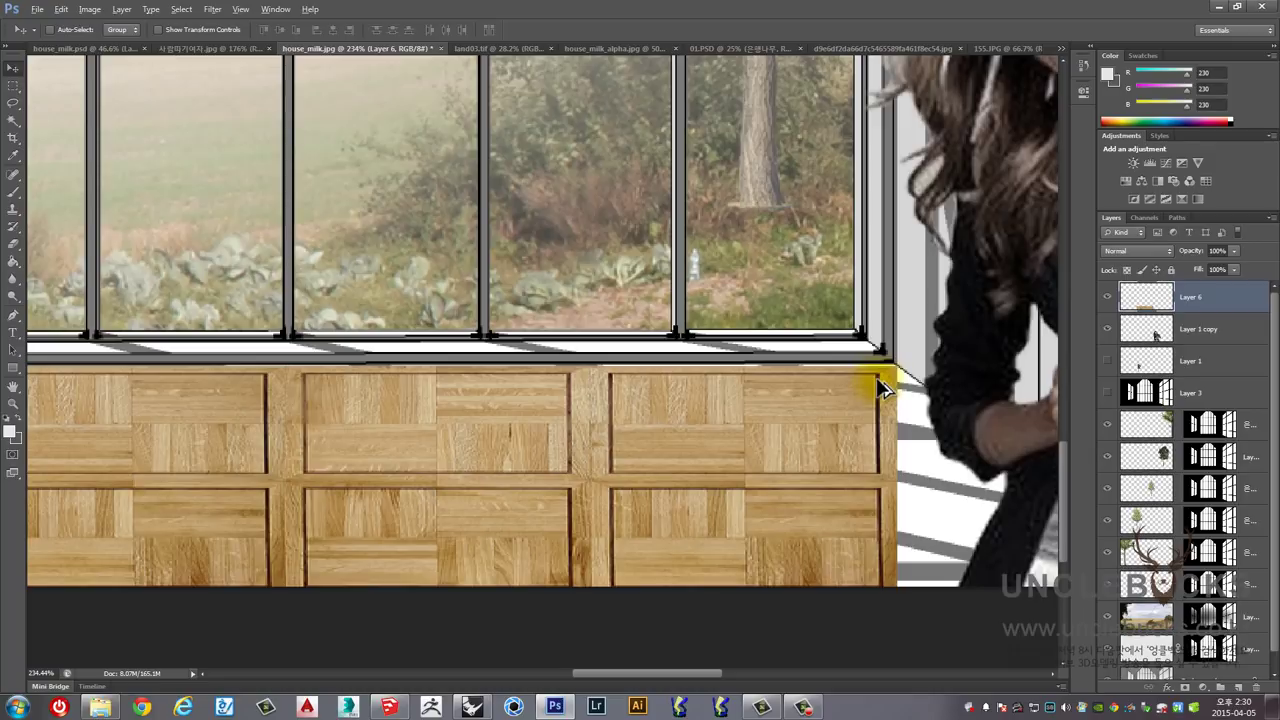
pyautogui.scroll(-1, 870, 388)
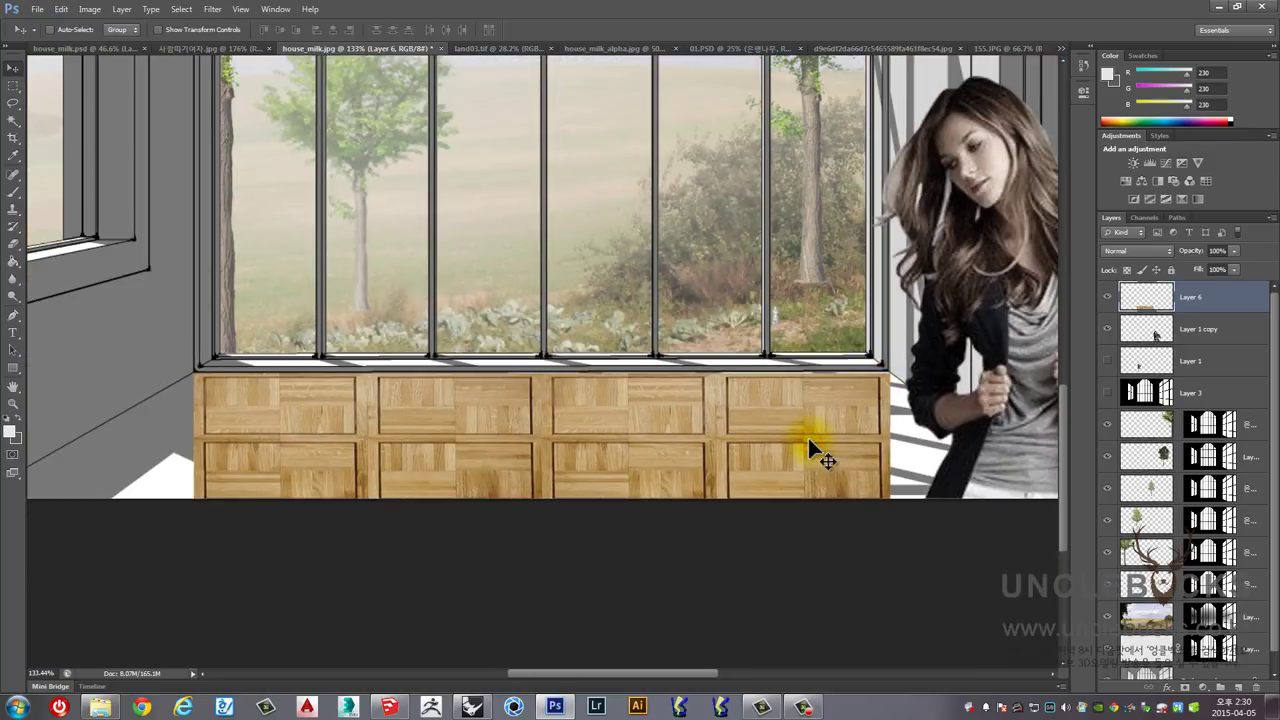
# Step: Distort the parquet into perspective by pulling its bottom corners outward across the floor
pyautogui.hotkey('ctrl', 't')
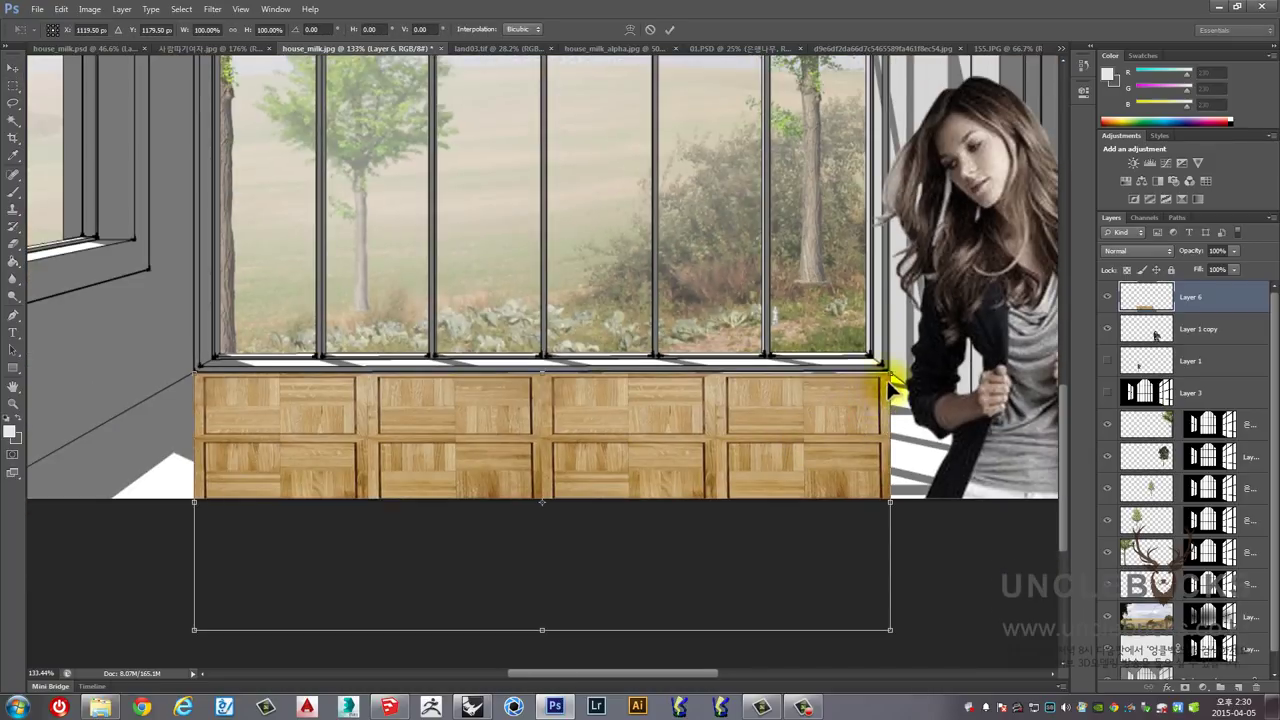
pyautogui.hscroll(-1, 904, 372)
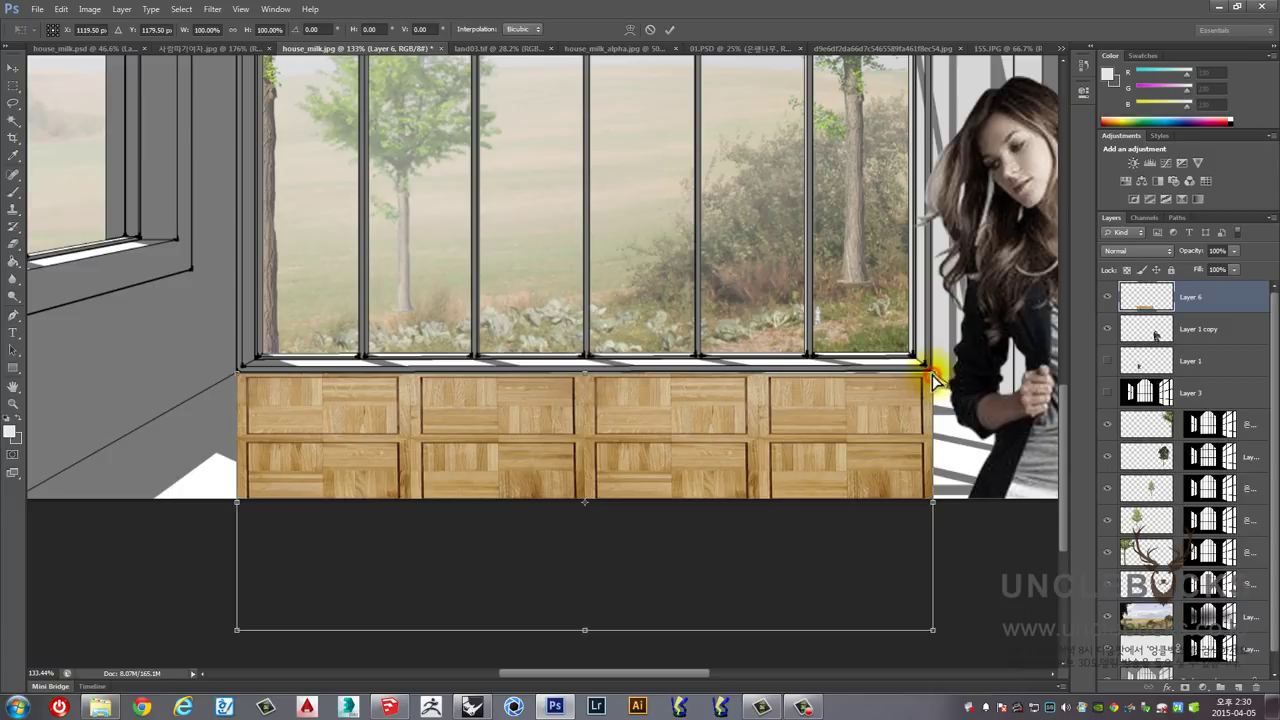
pyautogui.moveTo(932, 380); pyautogui.dragTo(929, 368)
pyautogui.scroll(-3, 929, 368)
pyautogui.scroll(-2, 808, 437)
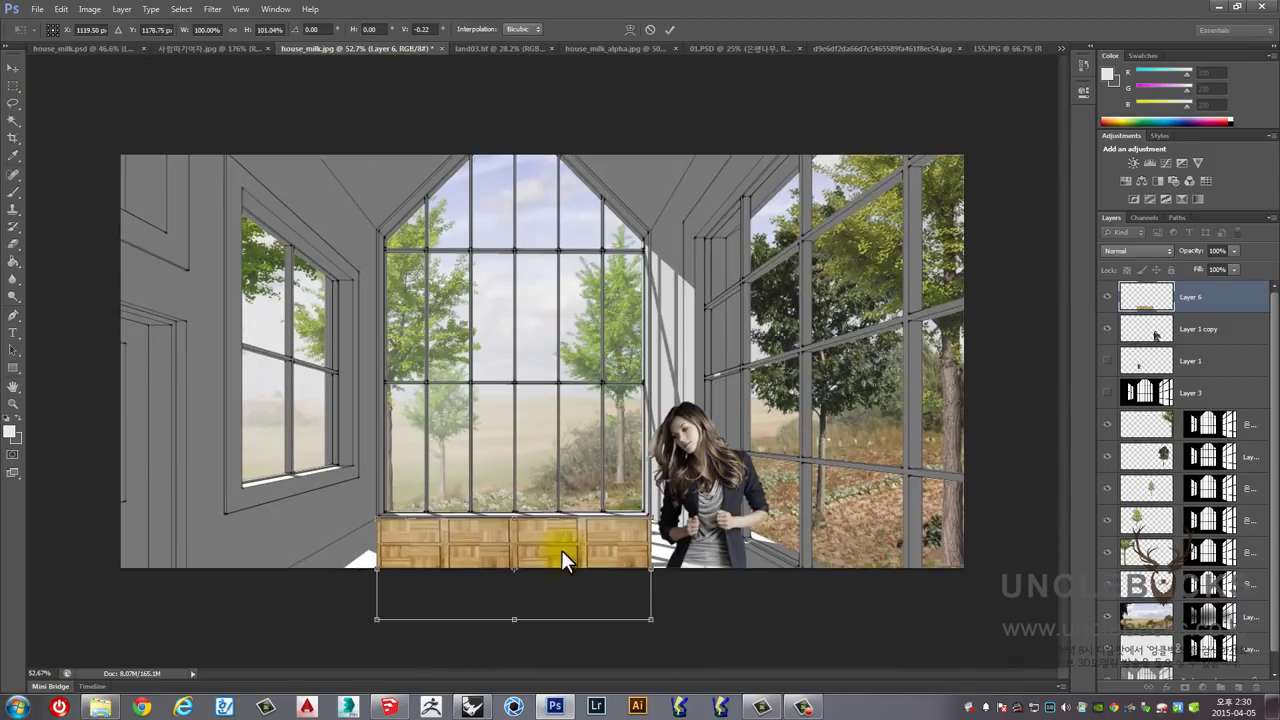
pyautogui.moveTo(371, 619); pyautogui.dragTo(196, 604)
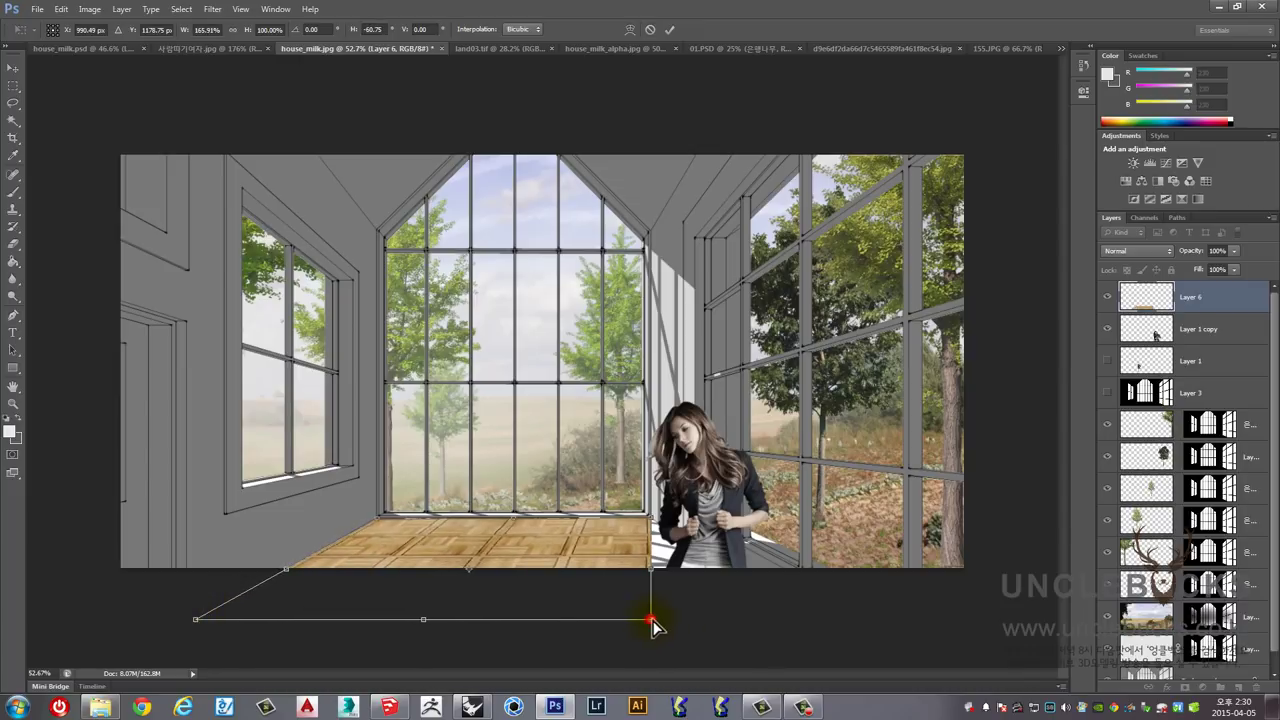
pyautogui.moveTo(651, 625); pyautogui.dragTo(720, 626)
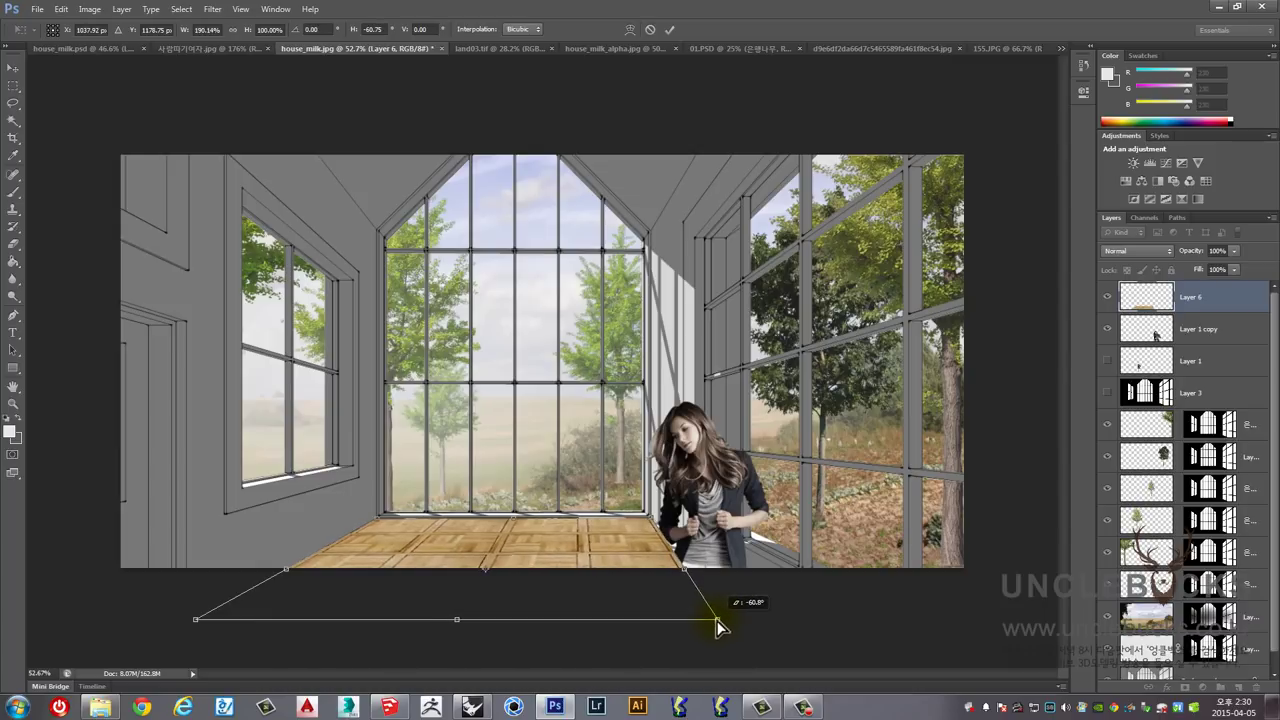
pyautogui.moveTo(720, 626)
pyautogui.mouseDown()
pyautogui.moveTo(837, 622)
pyautogui.moveTo(688, 630)
pyautogui.moveTo(793, 635)
pyautogui.mouseUp()
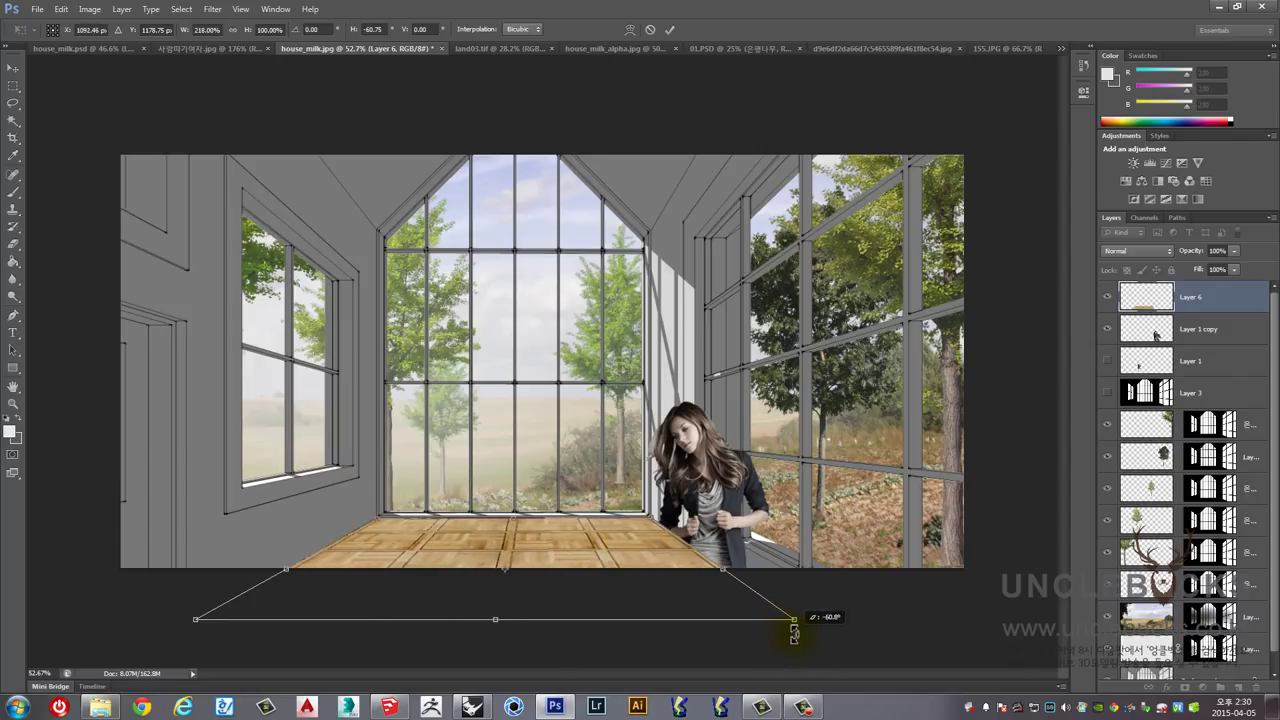
# Step: Apply the perspective distortion to the parquet floor layer
pyautogui.press('Return')
pyautogui.scroll(2, 434, 580)
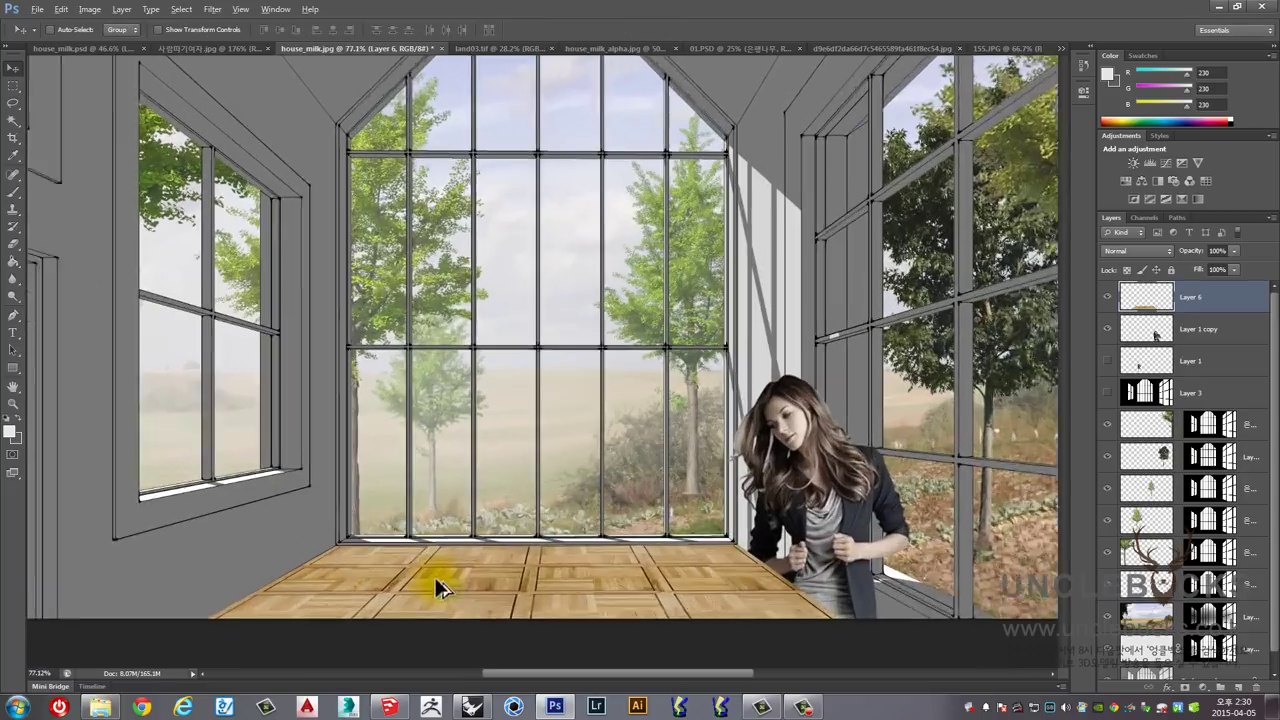
pyautogui.scroll(2, 534, 569)
pyautogui.scroll(2, 646, 523)
pyautogui.scroll(-4, 639, 517)
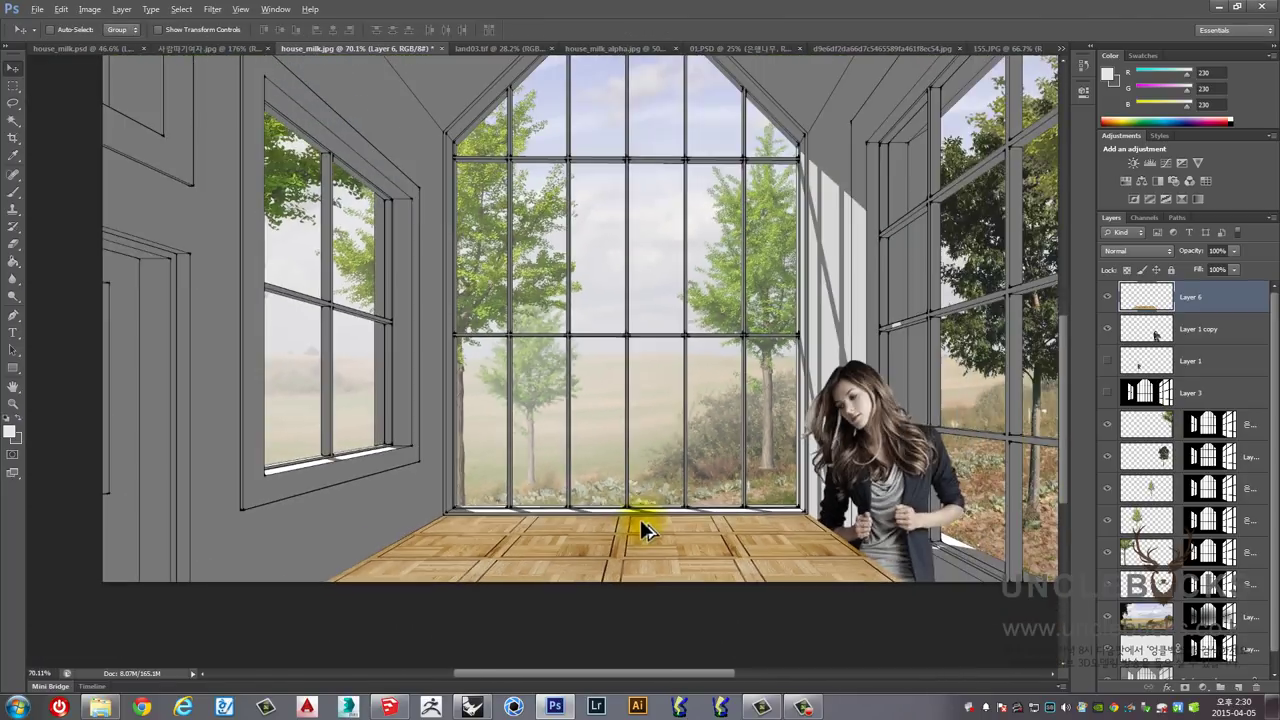
pyautogui.scroll(-2, 640, 519)
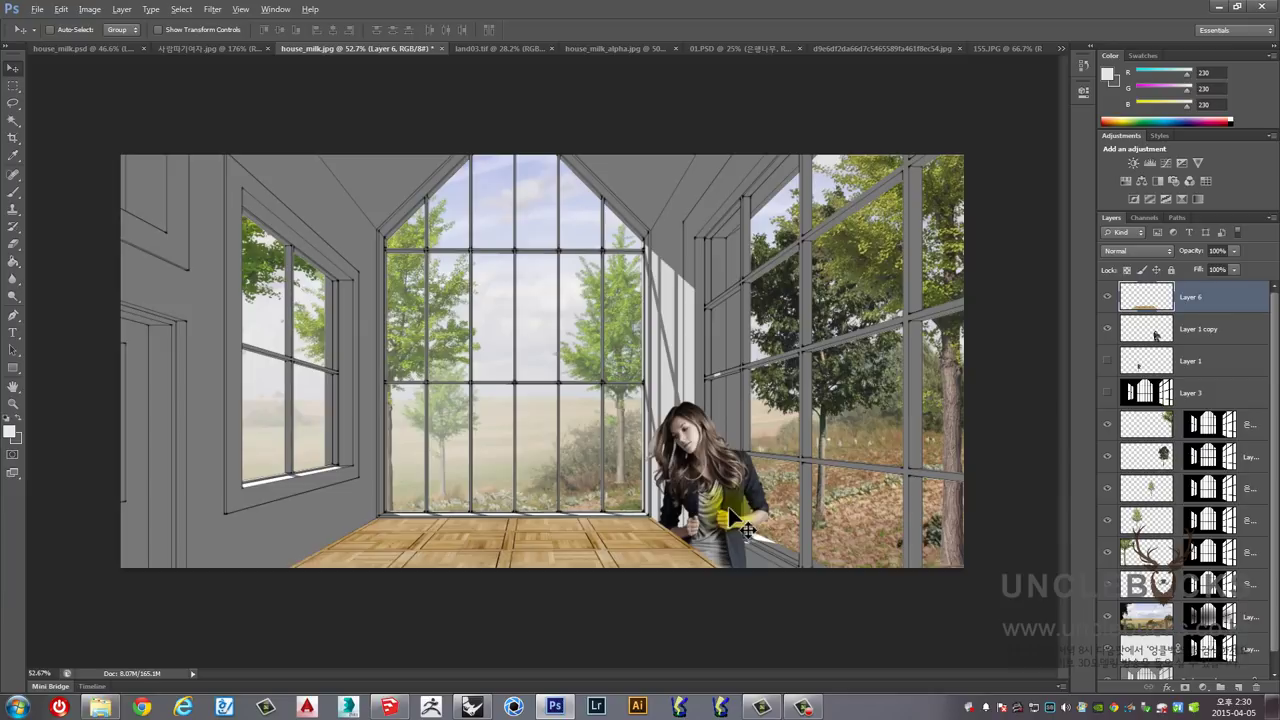
pyautogui.scroll(-1, 730, 490)
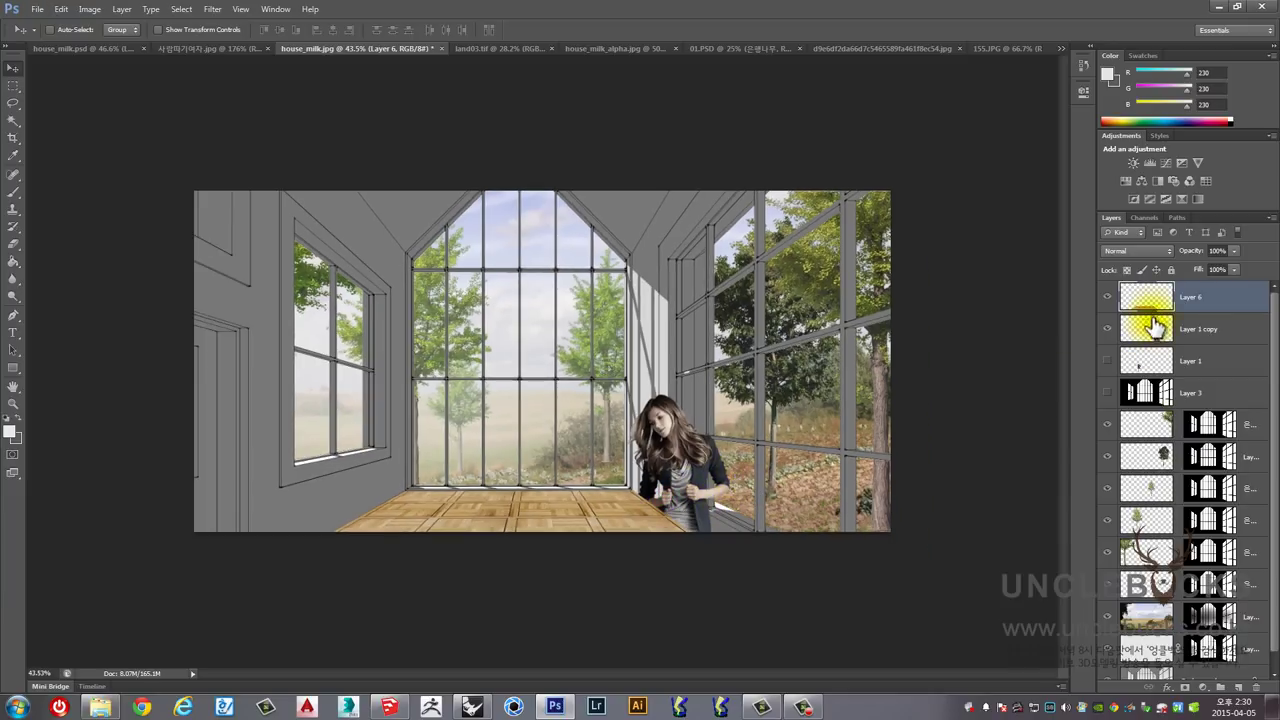
# Step: Drag Layer 6 down the stack to sit just above the Background layer
pyautogui.moveTo(1155, 297)
pyautogui.mouseDown()
pyautogui.moveTo(1166, 596)
pyautogui.moveTo(1152, 633)
pyautogui.mouseUp()
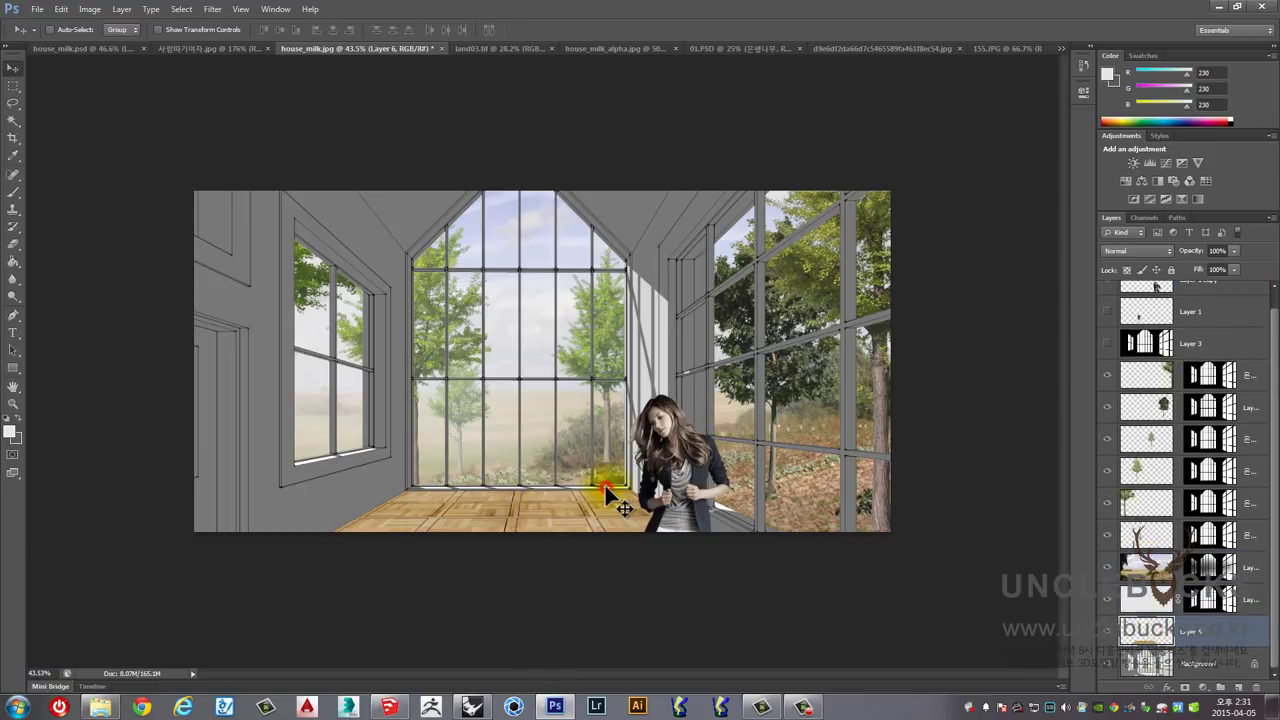
pyautogui.scroll(2, 606, 490)
pyautogui.scroll(2, 594, 517)
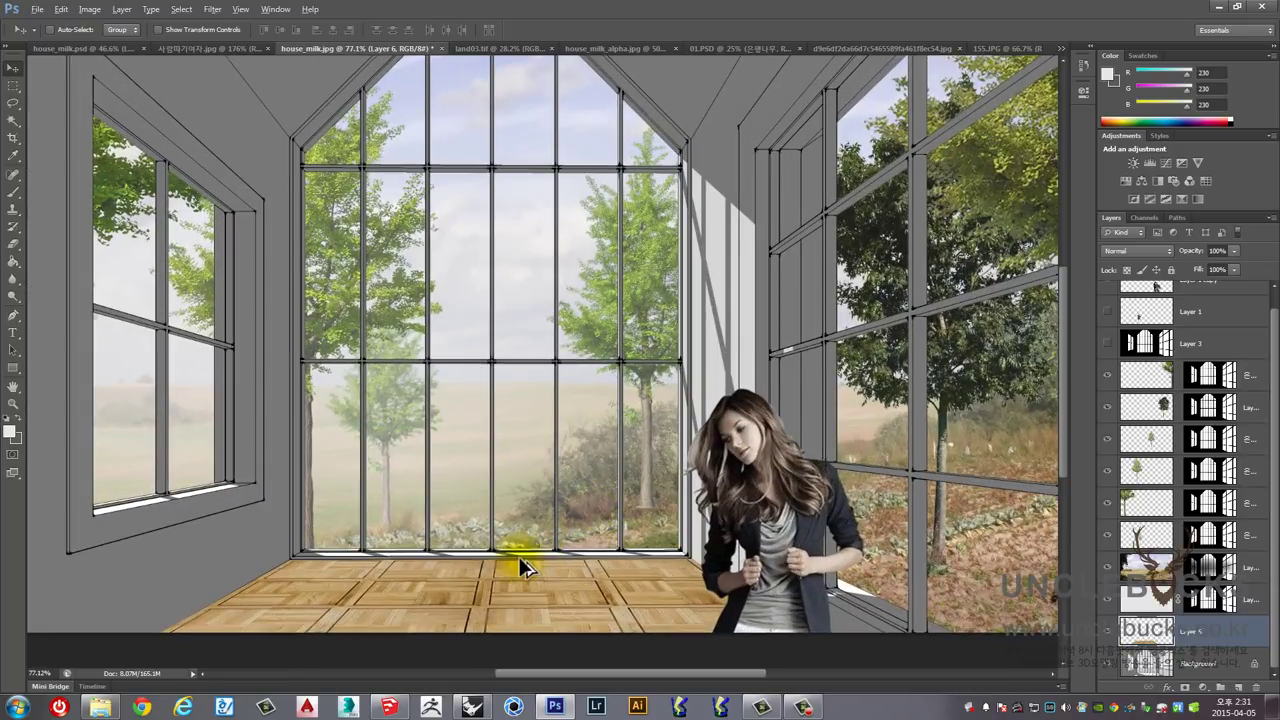
pyautogui.scroll(-1, 520, 563)
pyautogui.scroll(-1, 514, 571)
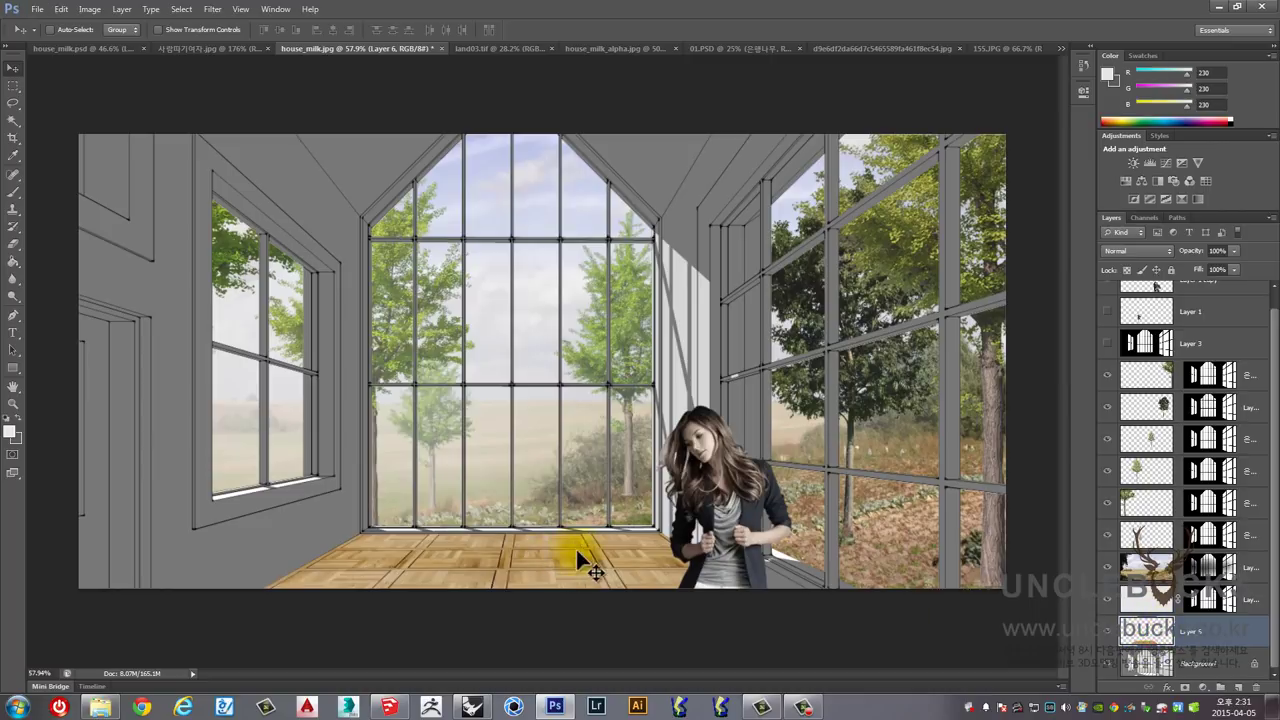
# Step: Change parquet Layer 6's blend mode from Normal to Multiply
pyautogui.click(1108, 290)
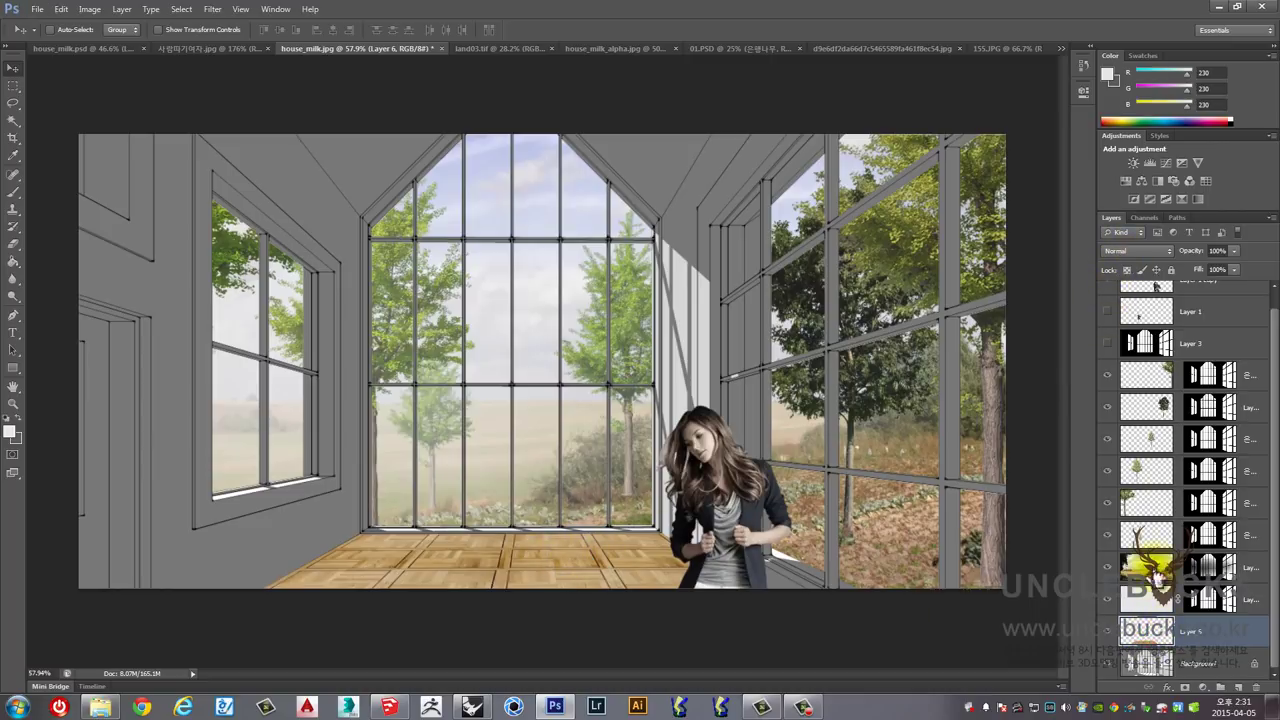
pyautogui.click(1122, 251)
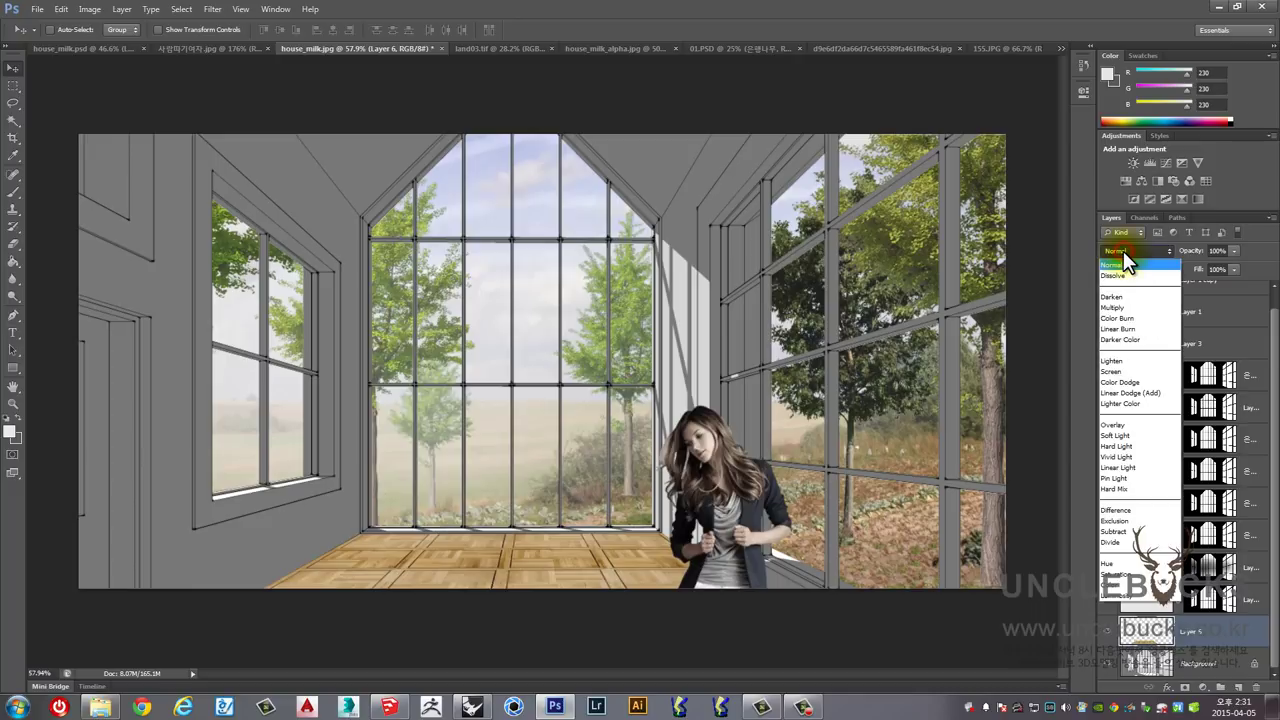
pyautogui.click(1122, 306)
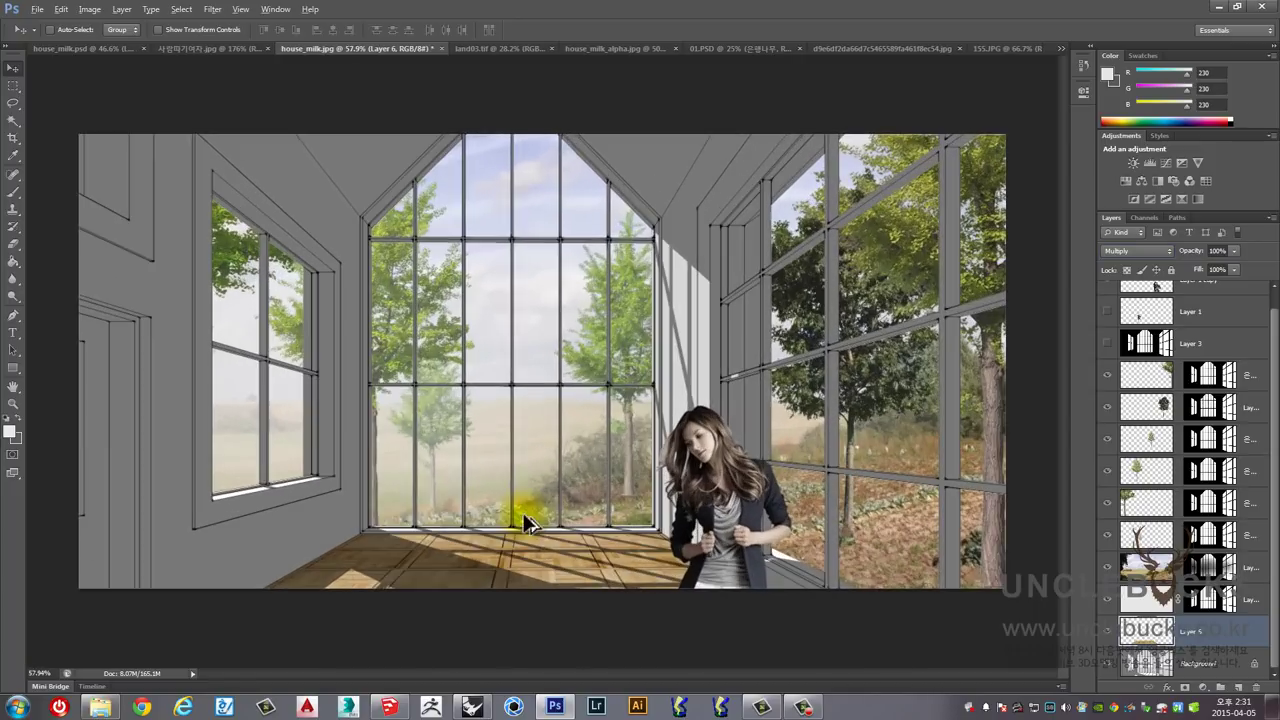
pyautogui.scroll(2, 528, 525)
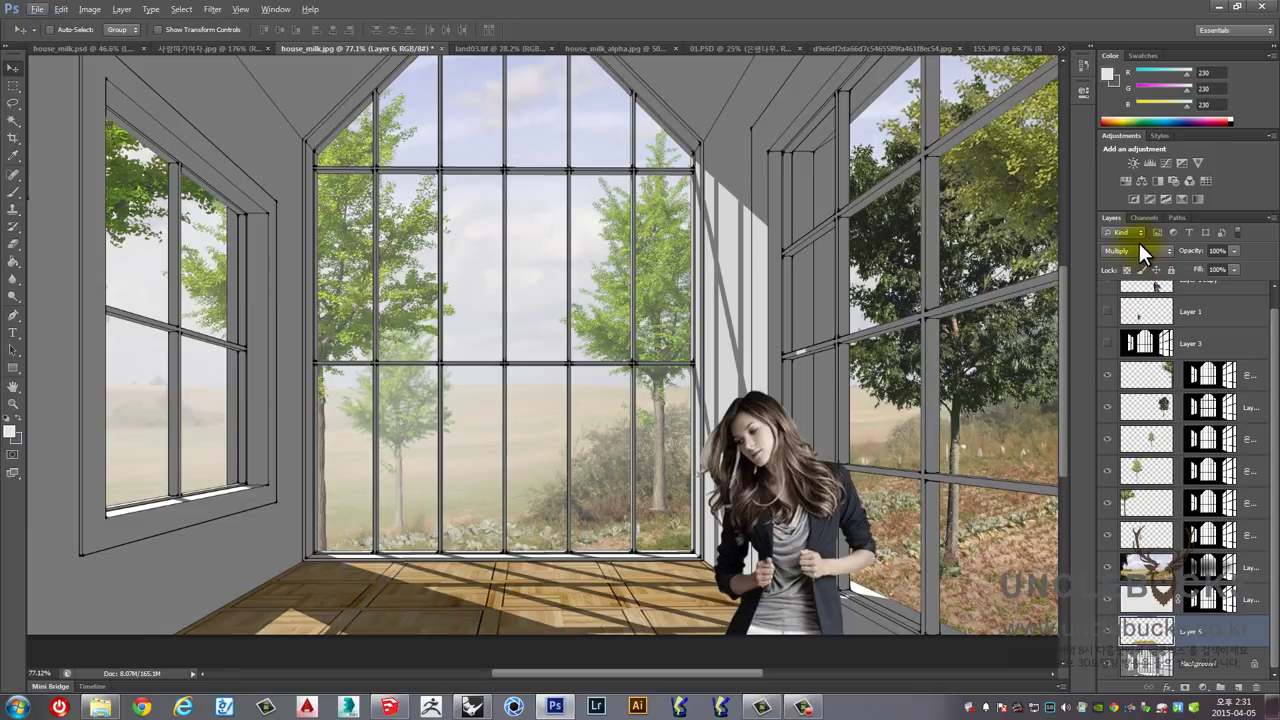
pyautogui.scroll(-2, 447, 592)
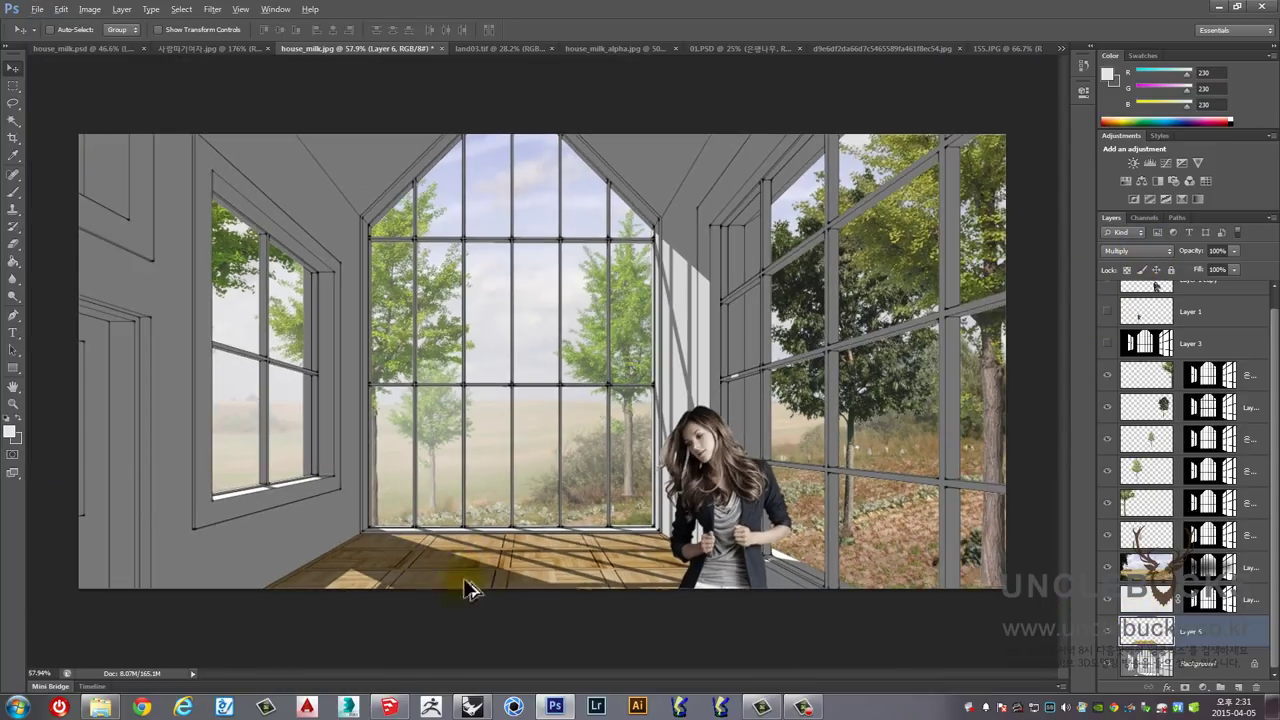
# Step: Apply Hue/Saturation to the floor layer: Hue -10, Saturation +12, Lightness +31
pyautogui.press('i')
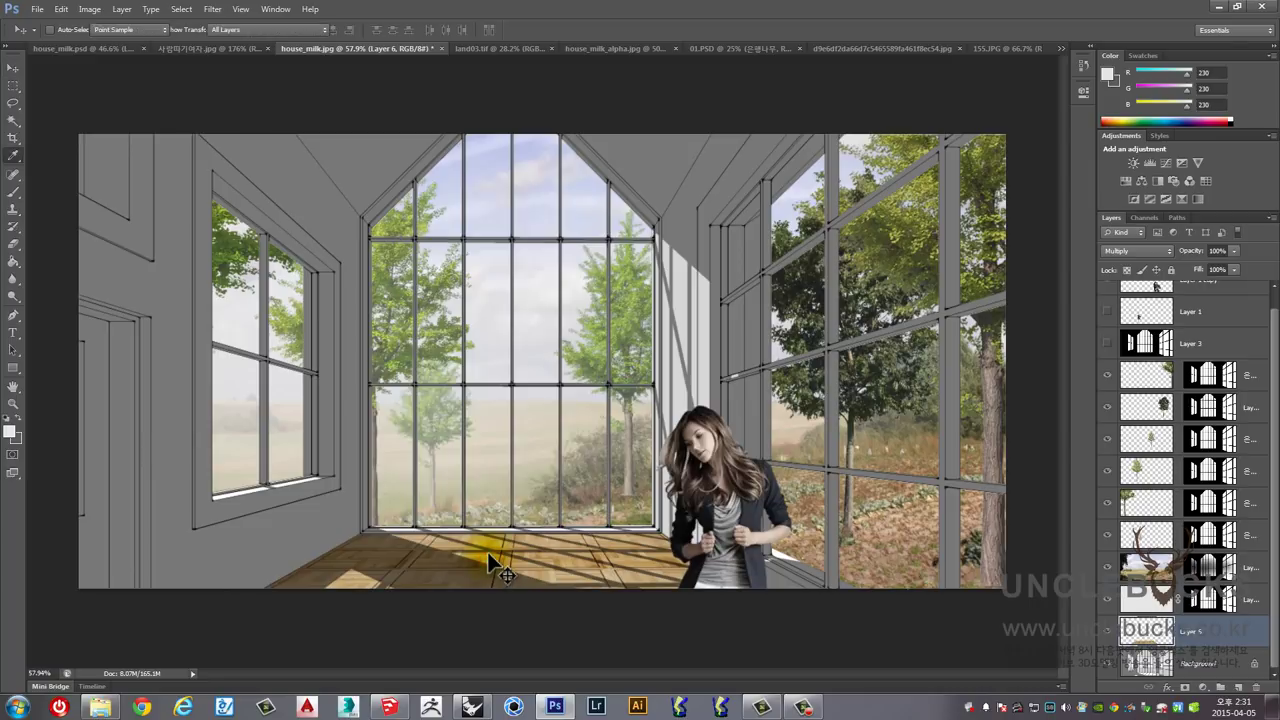
pyautogui.hotkey('ctrl', 'u')
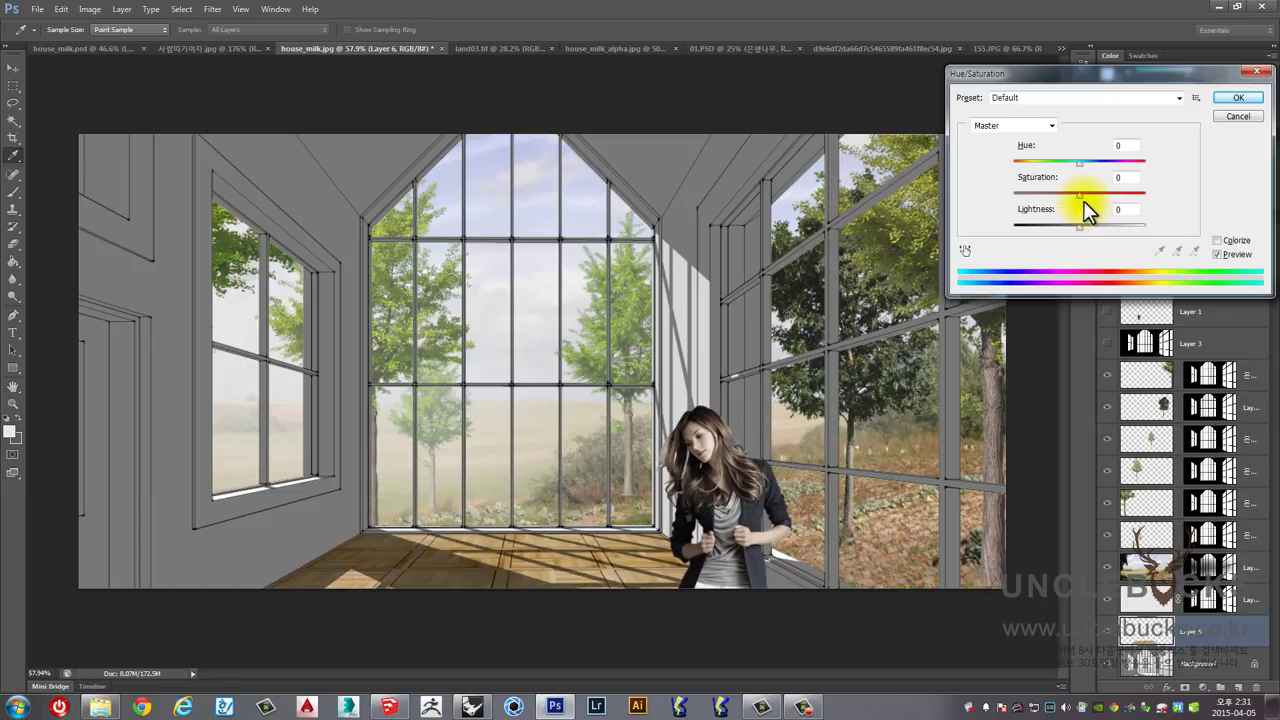
pyautogui.moveTo(1078, 195)
pyautogui.mouseDown()
pyautogui.moveTo(1081, 227)
pyautogui.moveTo(1100, 228)
pyautogui.mouseUp()
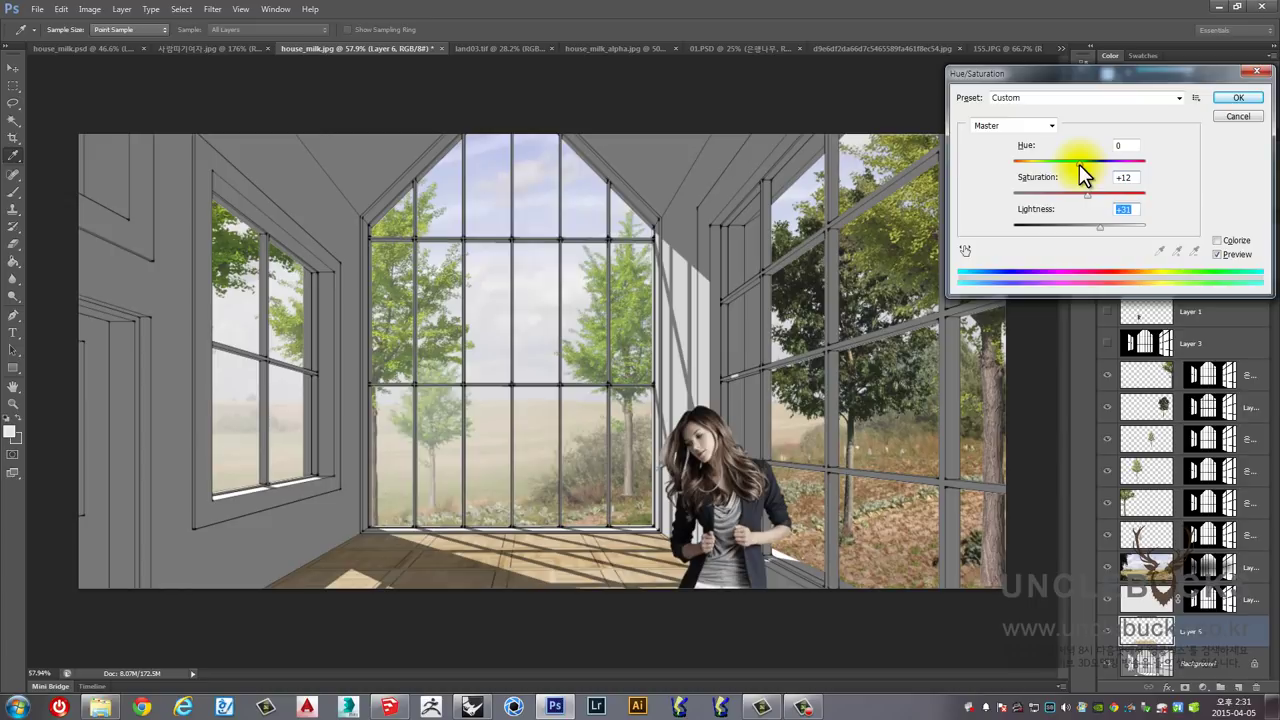
pyautogui.moveTo(1079, 164); pyautogui.dragTo(1072, 164)
pyautogui.click(1236, 97)
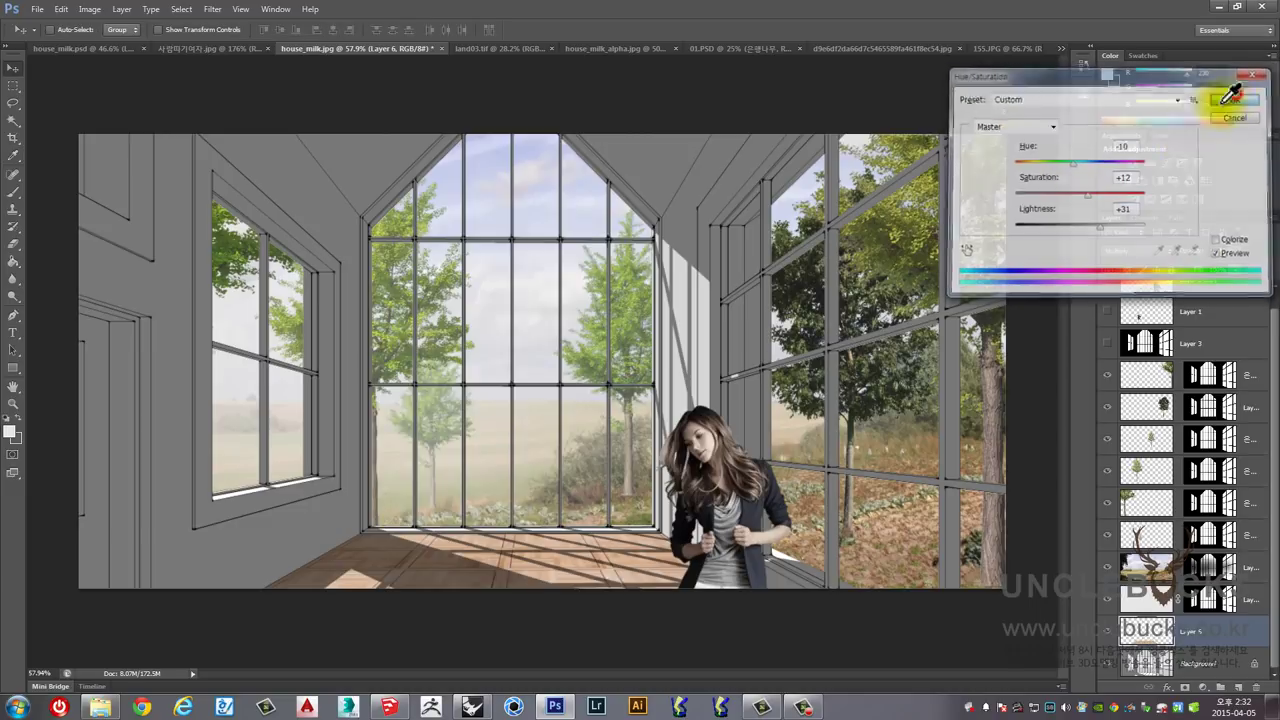
pyautogui.scroll(-1, 600, 450)
pyautogui.scroll(1, 550, 460)
pyautogui.scroll(1, 524, 466)
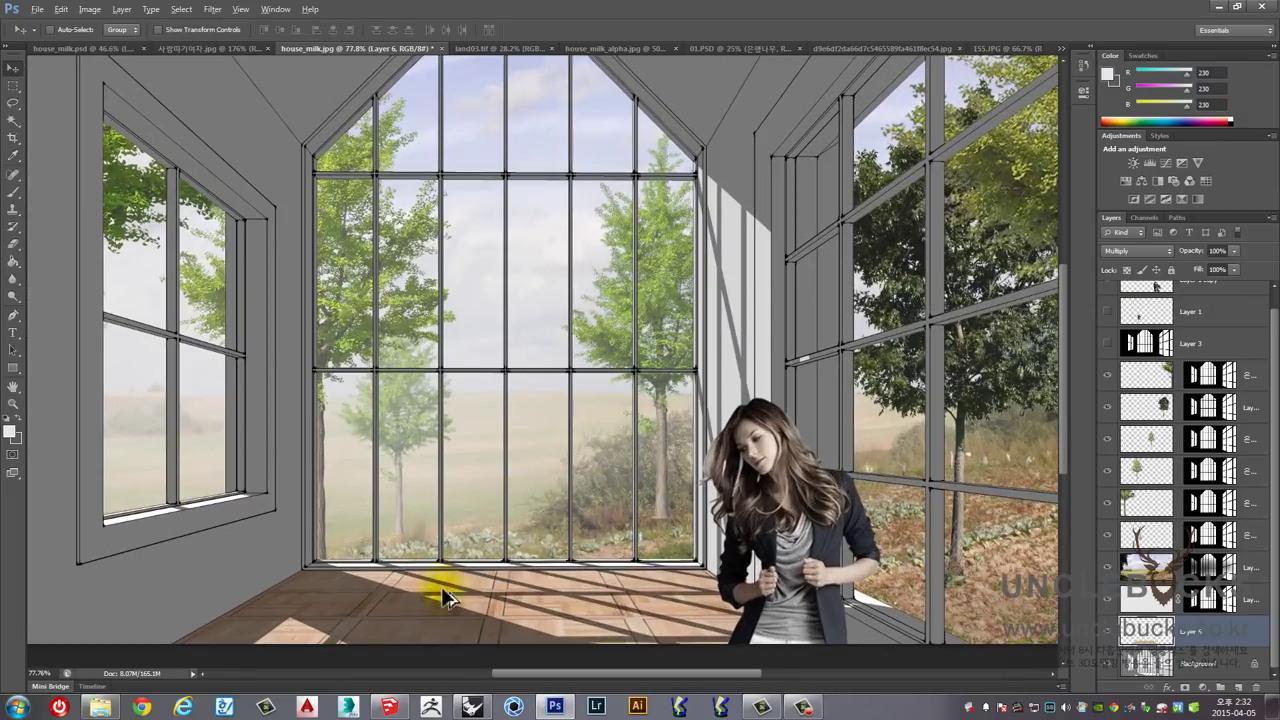
pyautogui.scroll(-1, 737, 590)
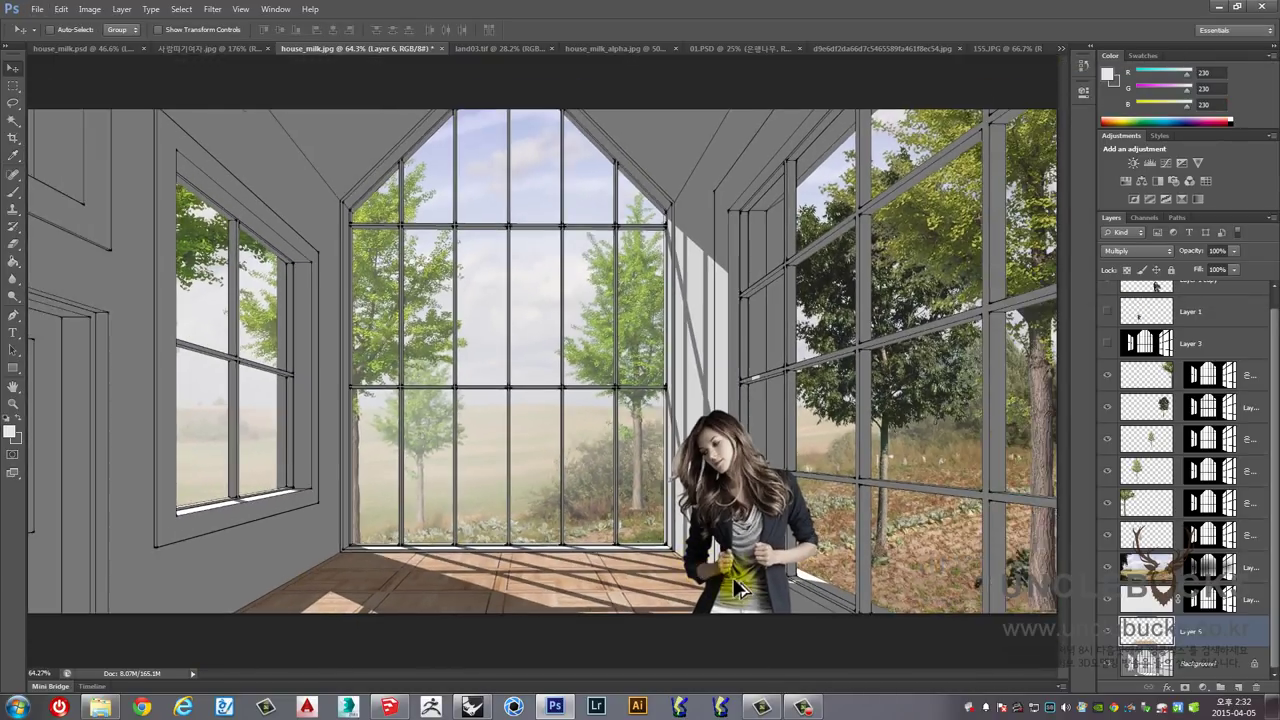
pyautogui.scroll(-1, 737, 590)
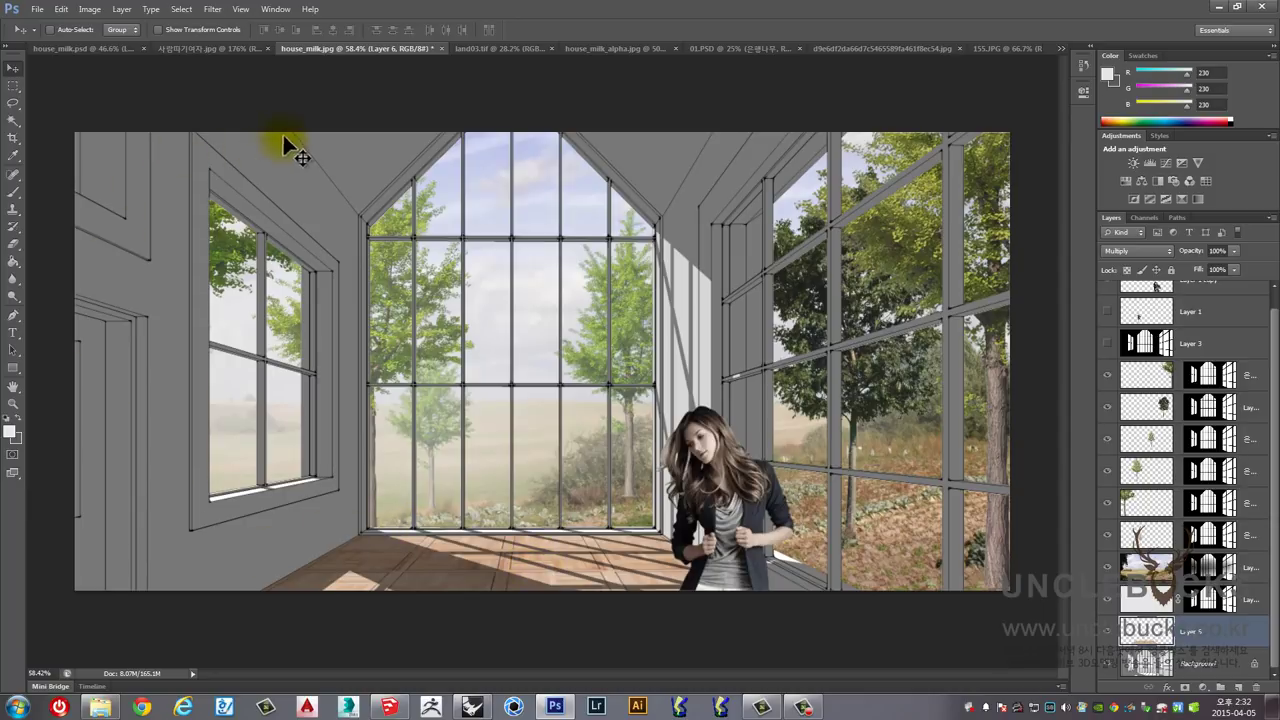
pyautogui.scroll(2, 340, 540)
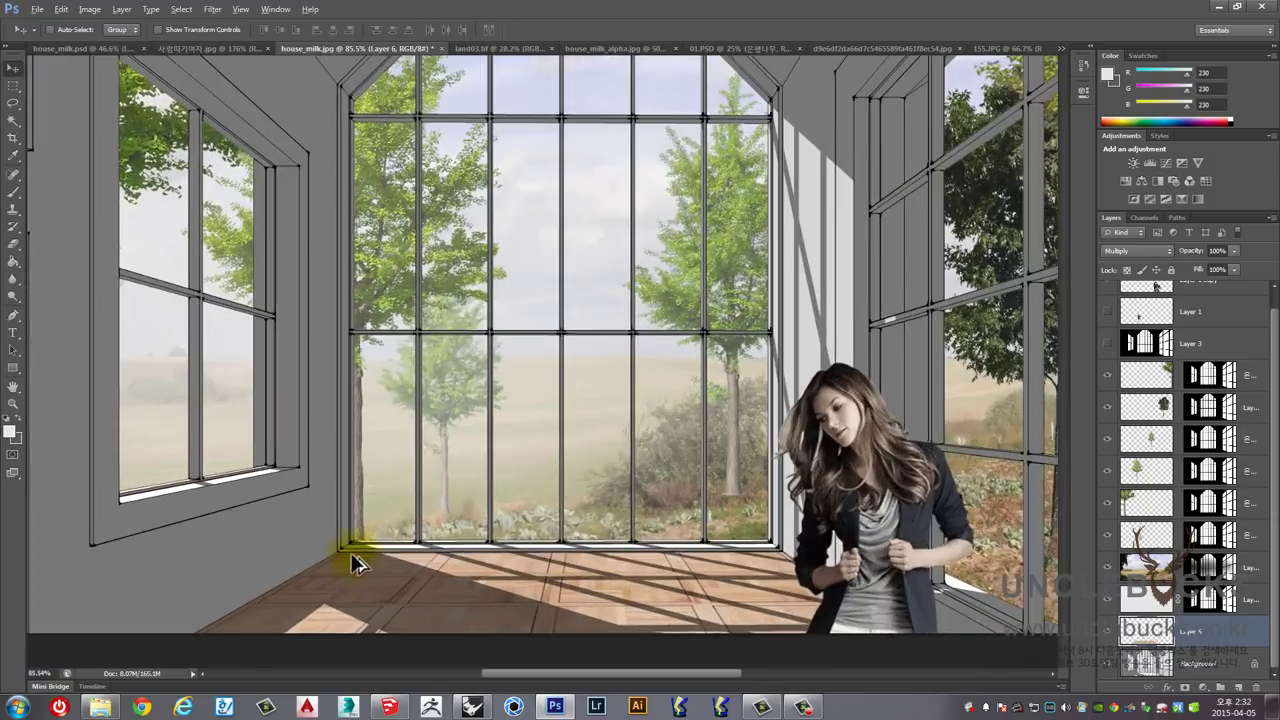
pyautogui.scroll(2, 360, 555)
pyautogui.scroll(-2, 373, 561)
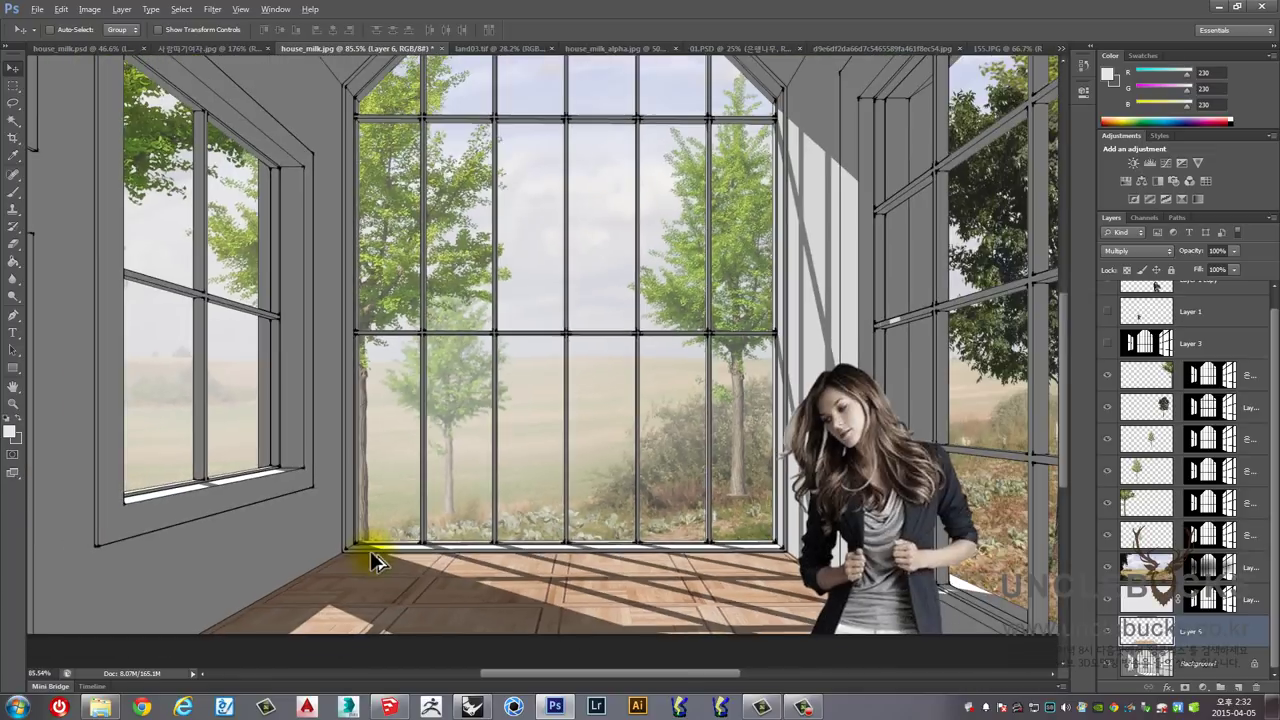
pyautogui.scroll(-2, 371, 557)
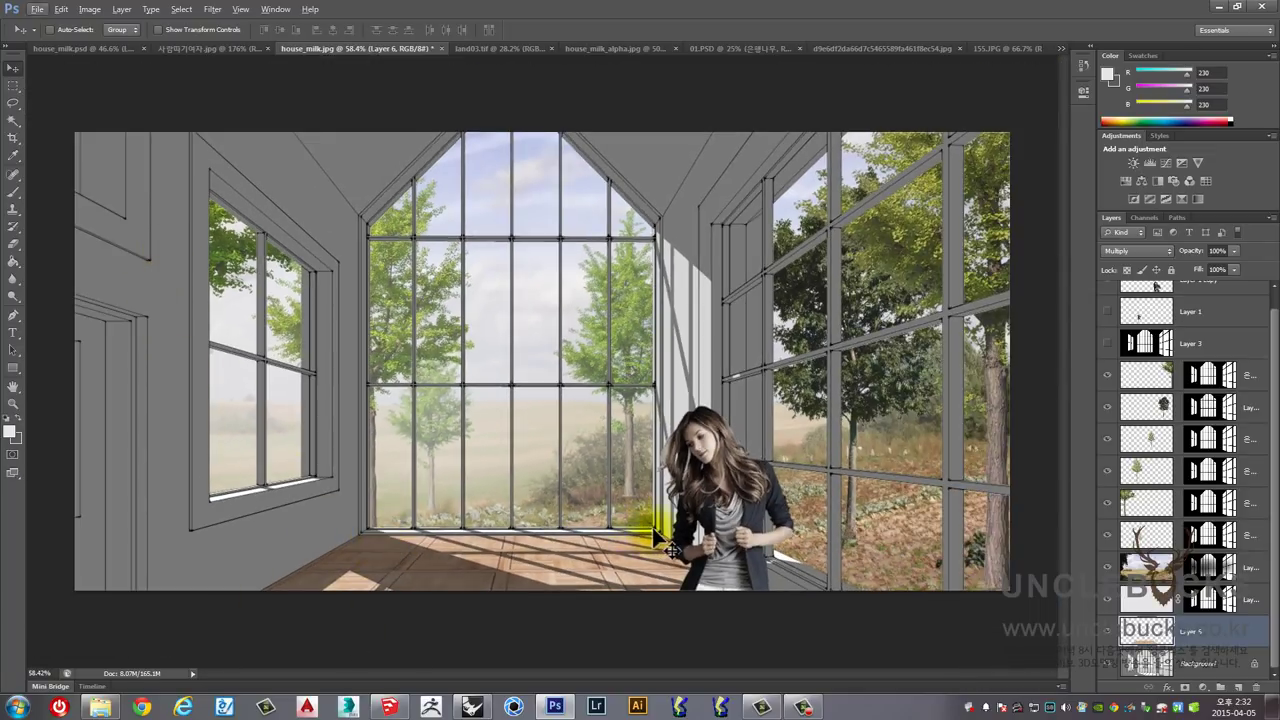
pyautogui.scroll(2, 220, 282)
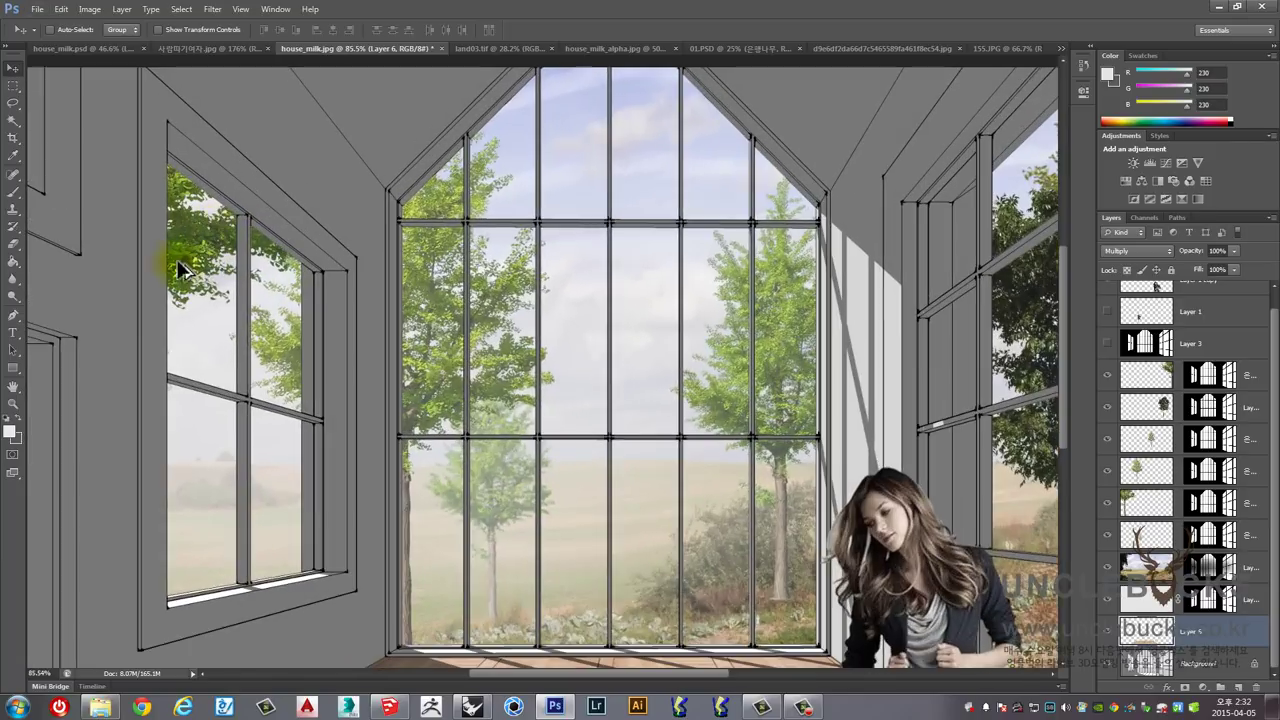
pyautogui.scroll(1, 160, 310)
pyautogui.scroll(1, 180, 342)
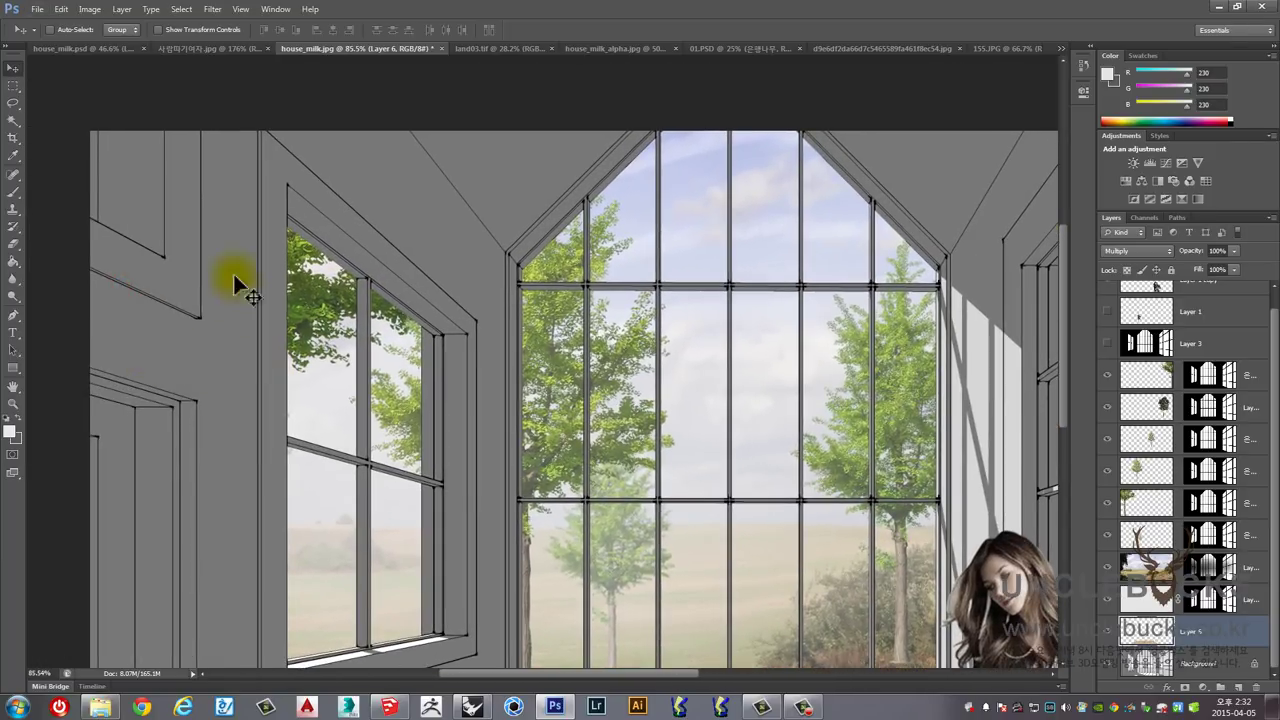
pyautogui.scroll(-3, 490, 330)
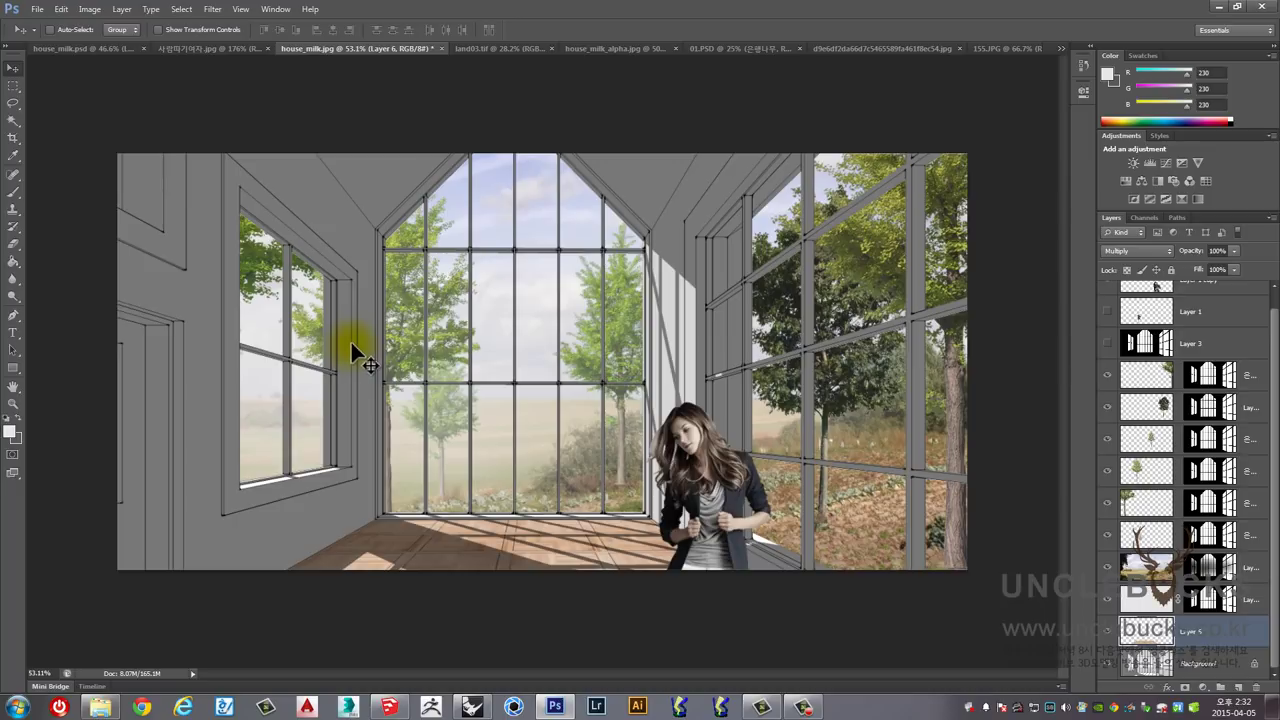
pyautogui.scroll(2, 351, 342)
pyautogui.scroll(-2, 355, 345)
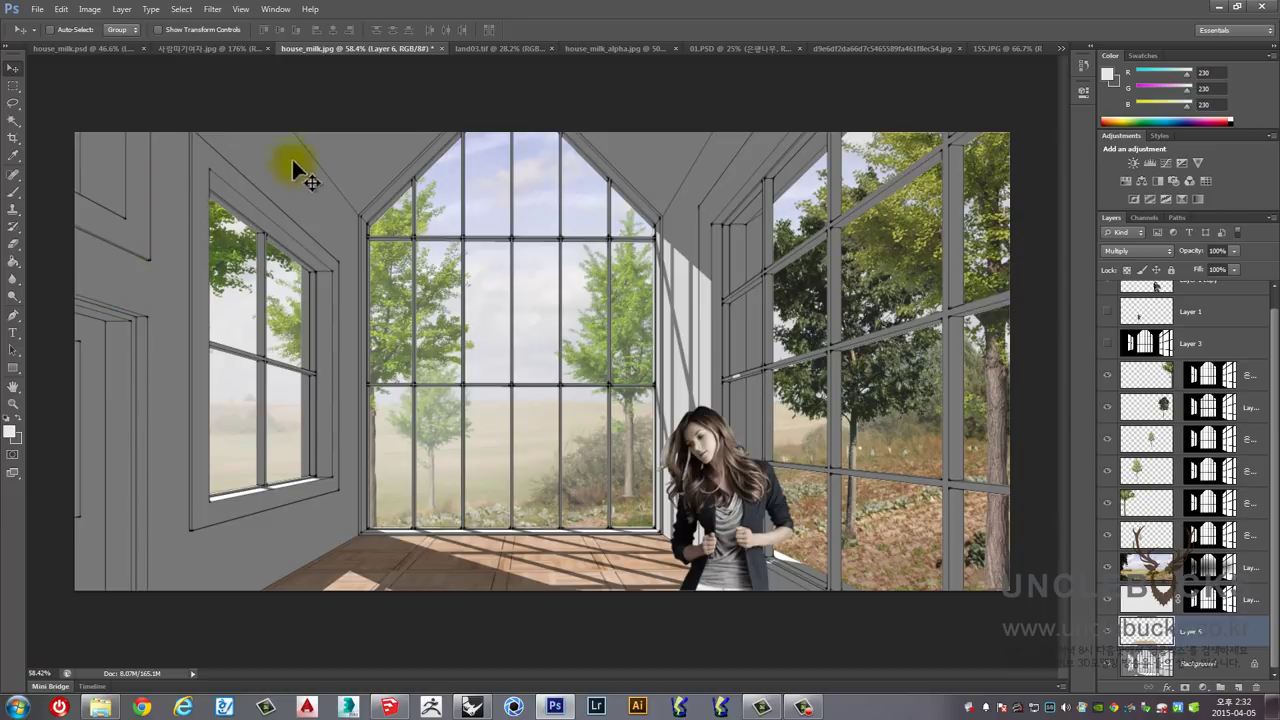
pyautogui.click(566, 357)
# Step: Switch to SketchUp and apply the Architectural Design Style to house_milk.skp
pyautogui.click(389, 707)
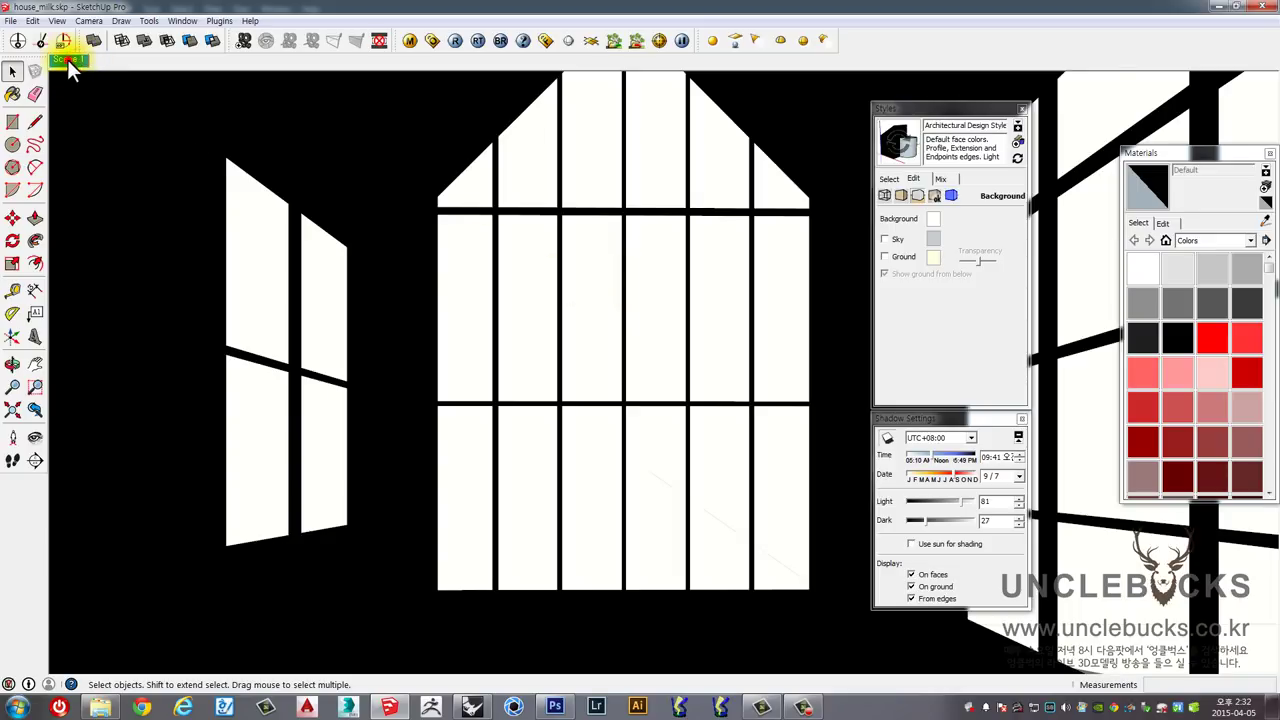
pyautogui.click(626, 183)
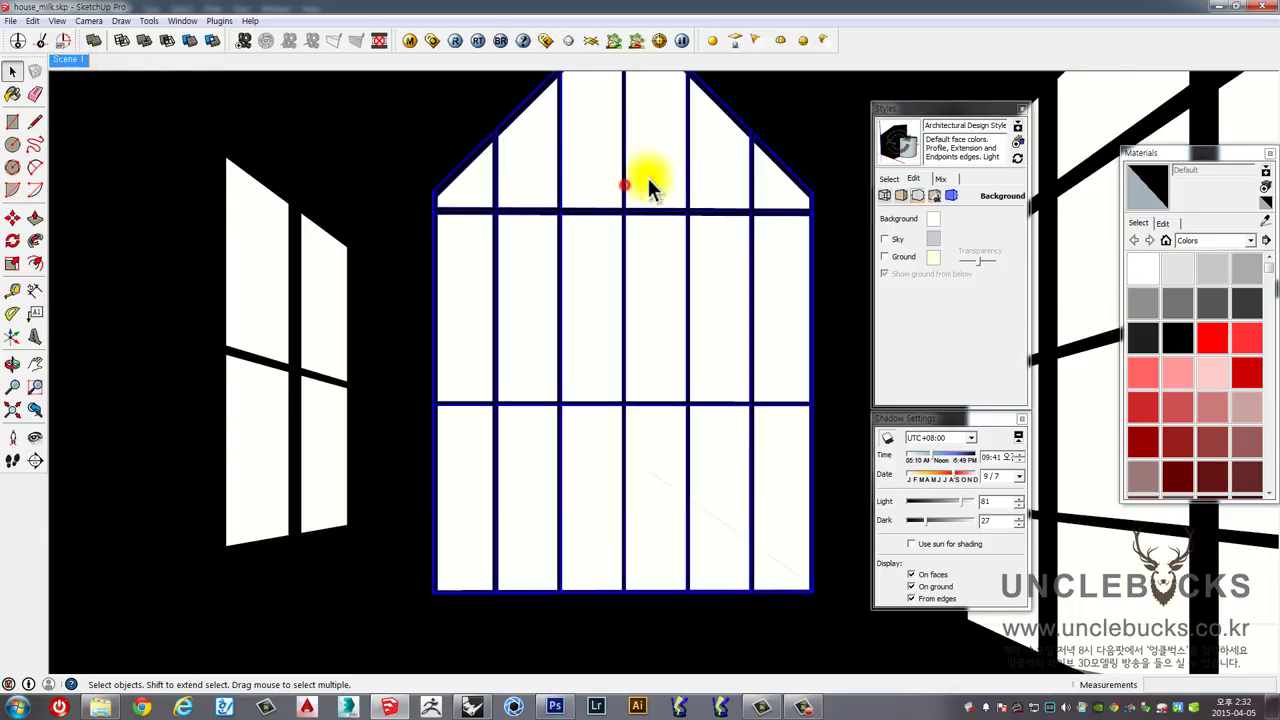
pyautogui.click(480, 160)
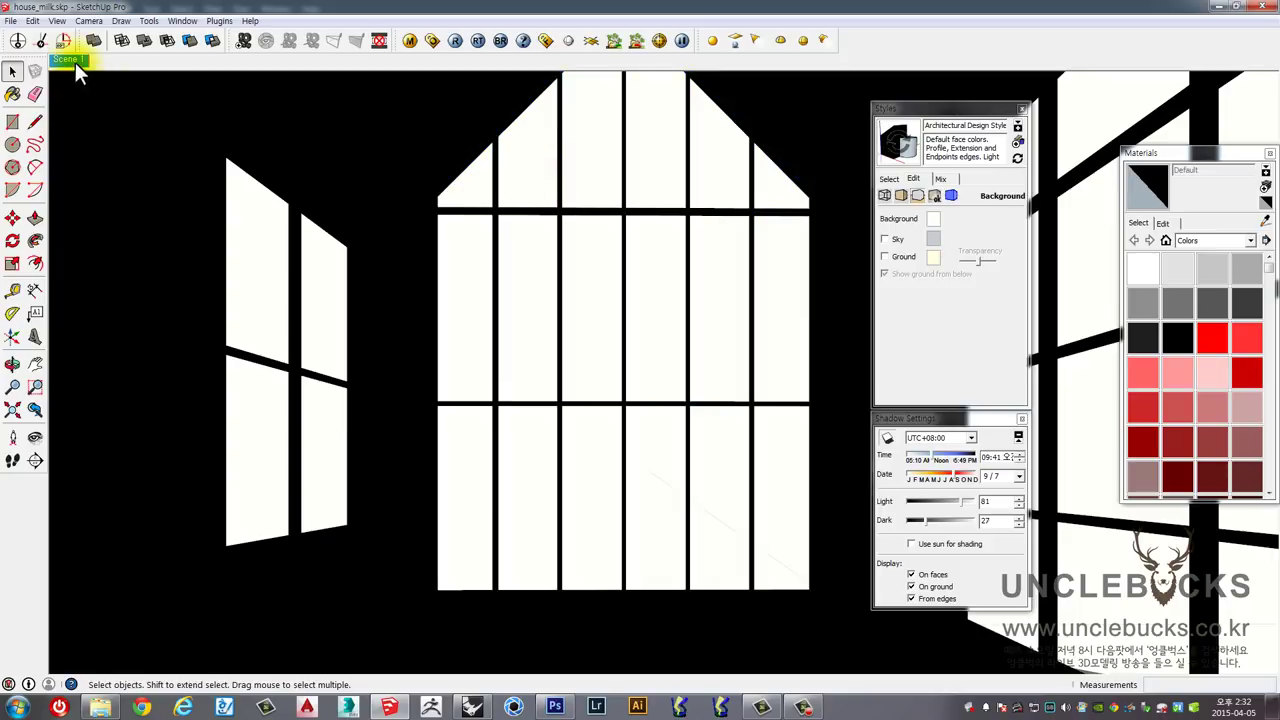
pyautogui.click(888, 178)
pyautogui.click(928, 228)
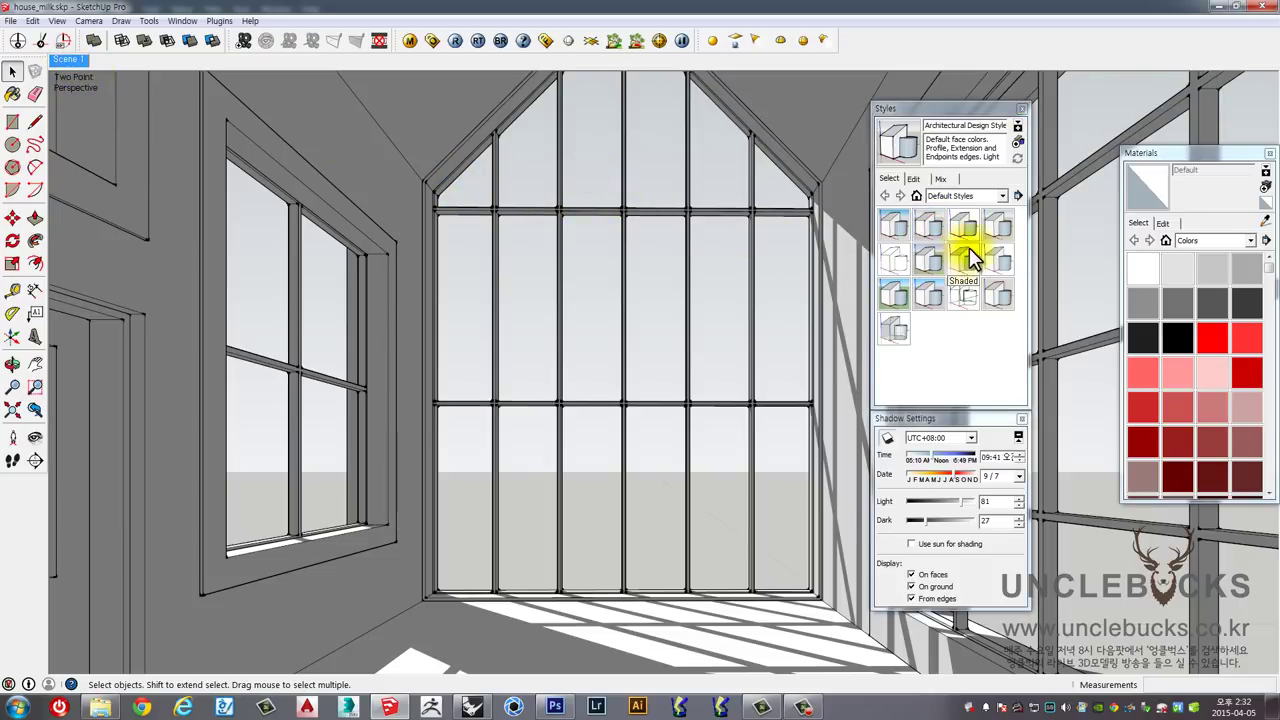
# Step: Turn off shadows and apply the HiddenLine style to the model
pyautogui.click(56, 20)
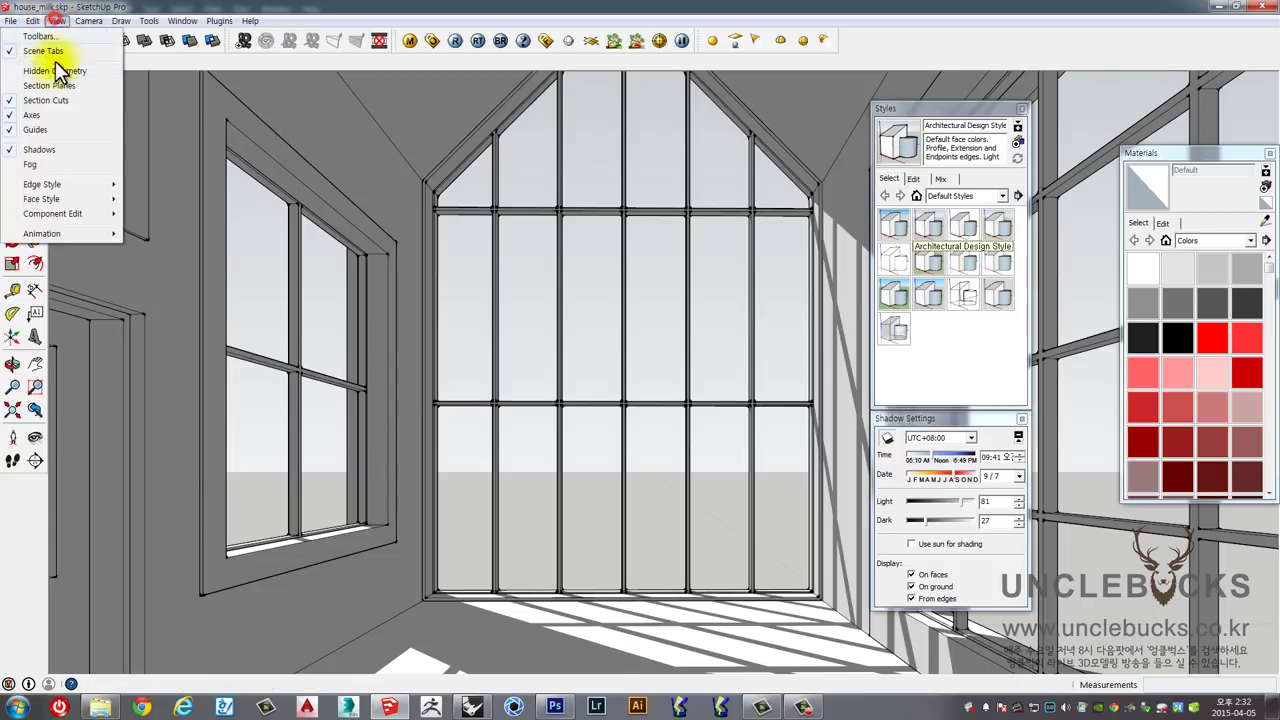
pyautogui.click(40, 149)
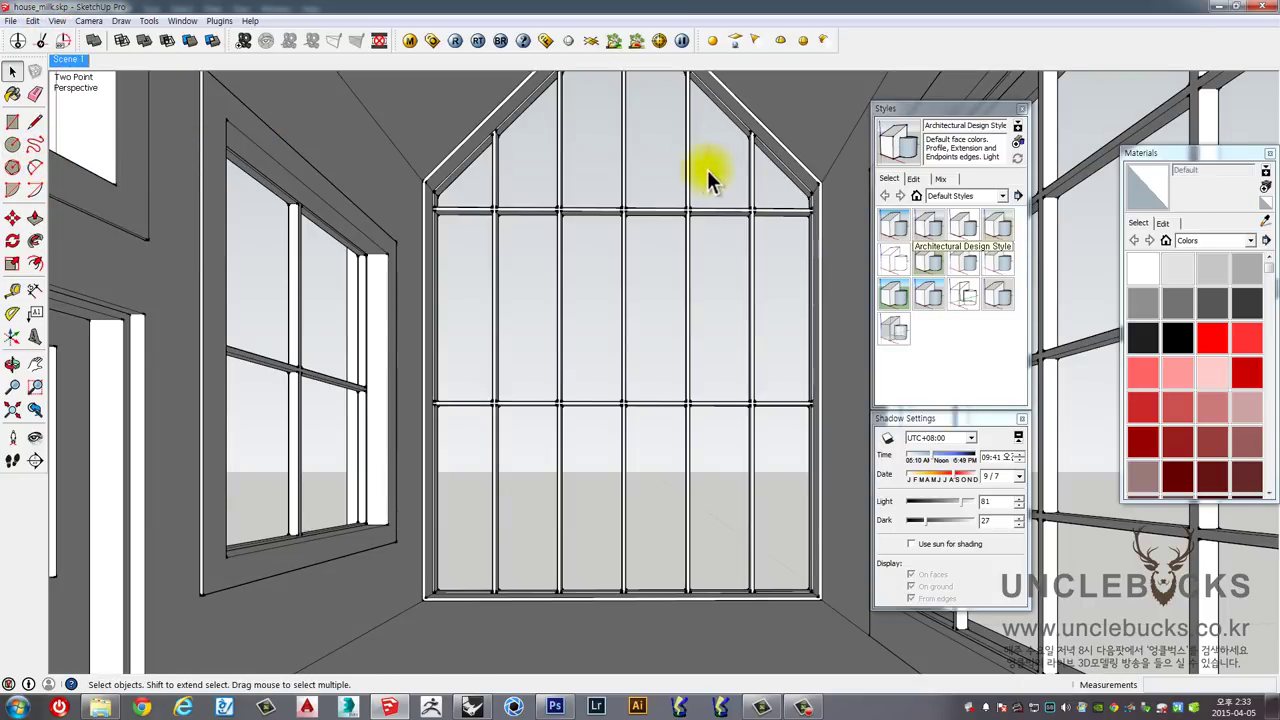
pyautogui.click(895, 260)
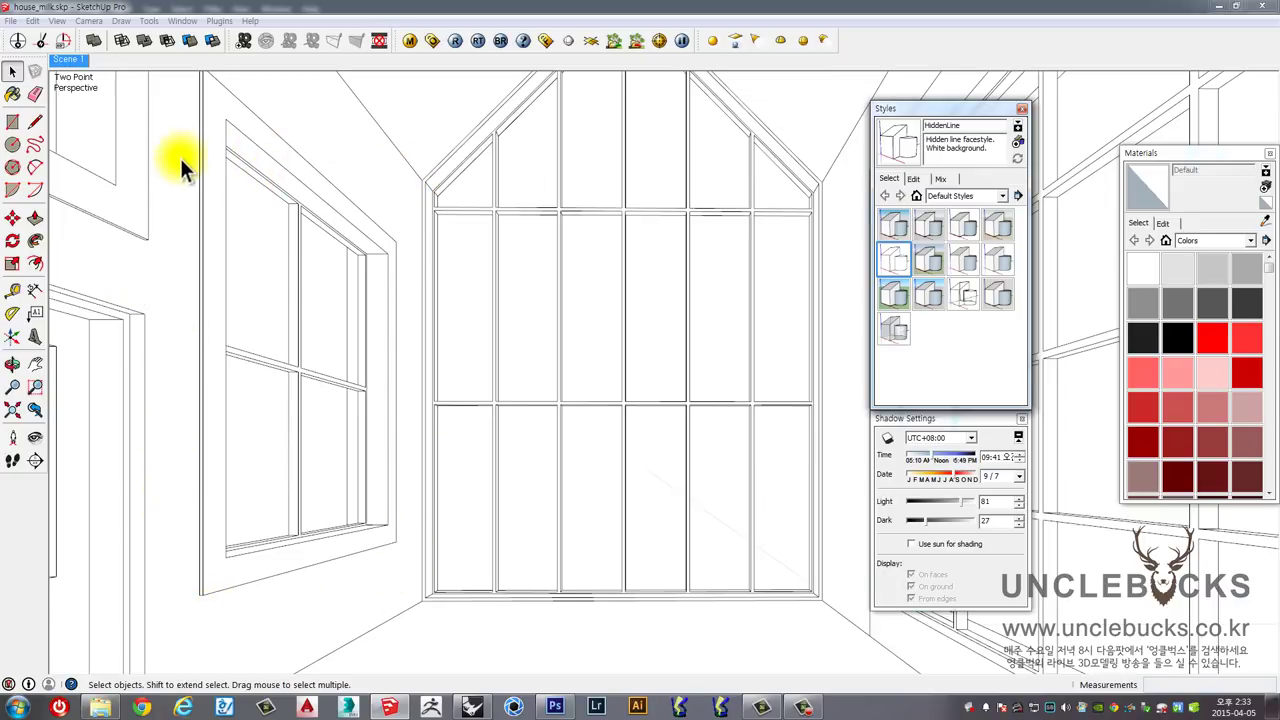
pyautogui.click(10, 20)
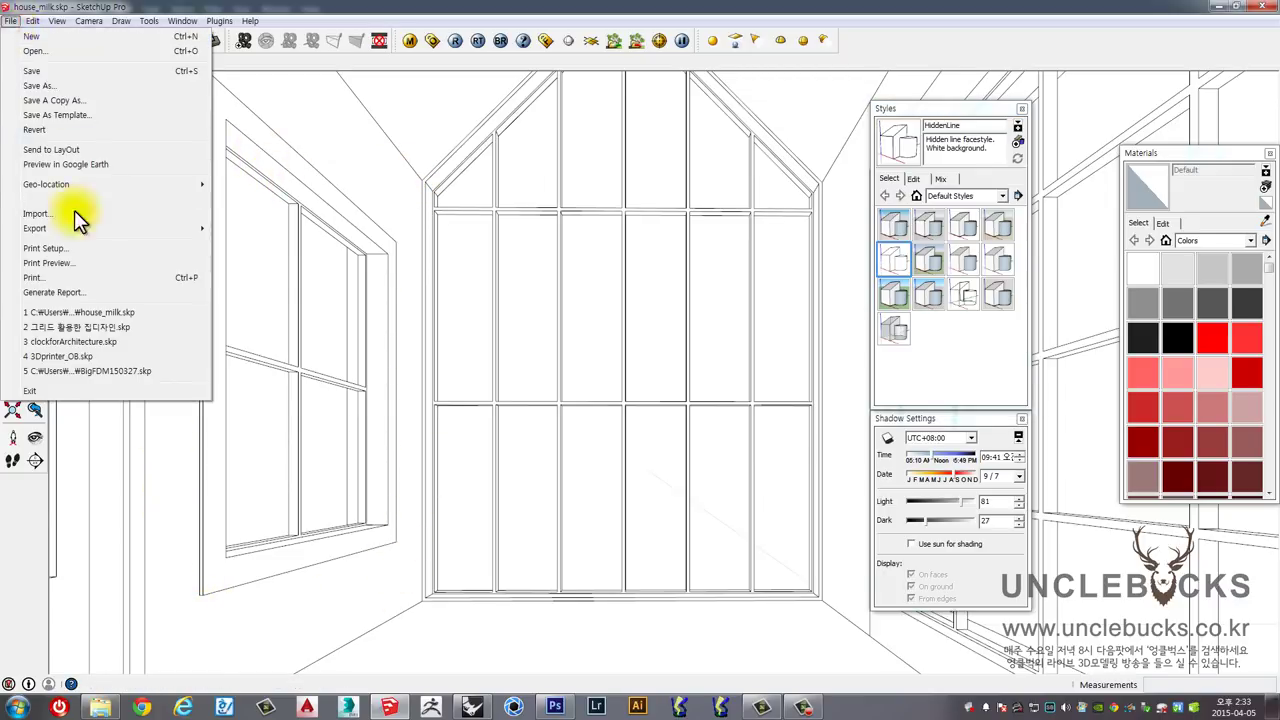
# Step: Export the view as house_milk_line.jpg at 2400 × 1176 with anti-aliasing off
pyautogui.moveTo(36, 228)
pyautogui.click(262, 244)
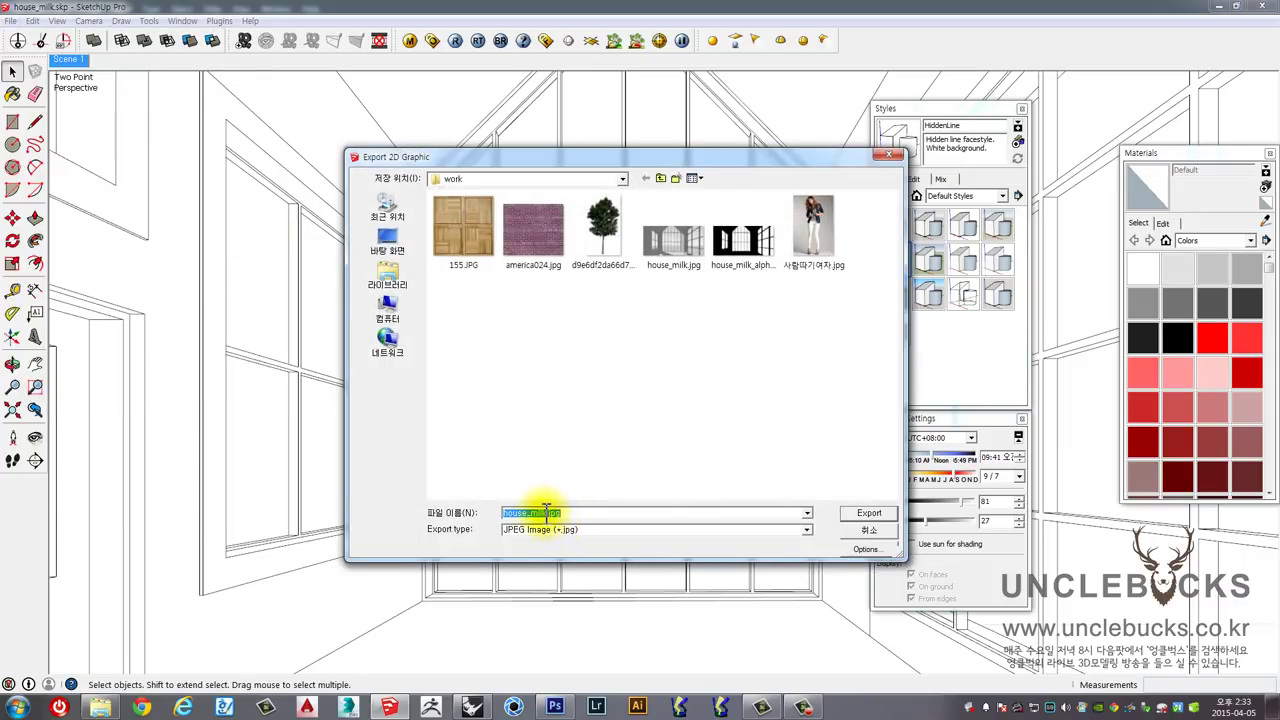
pyautogui.click(546, 512)
pyautogui.write('_line')
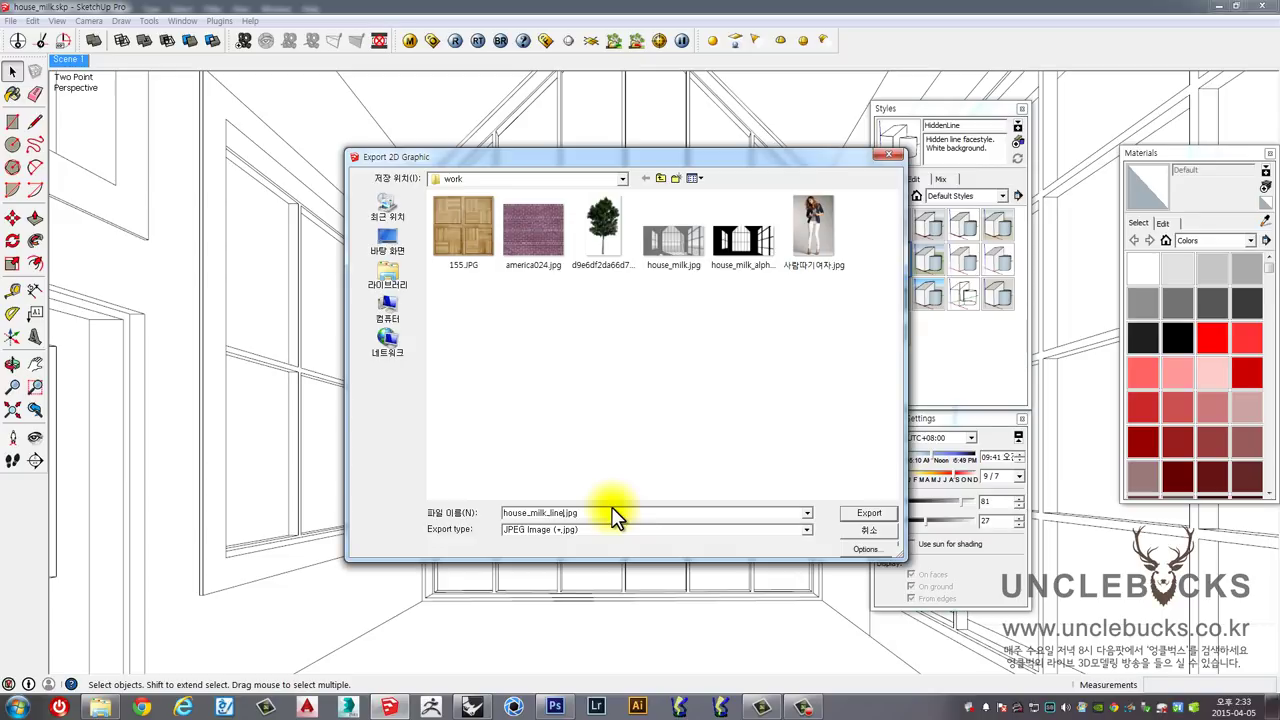
pyautogui.click(863, 550)
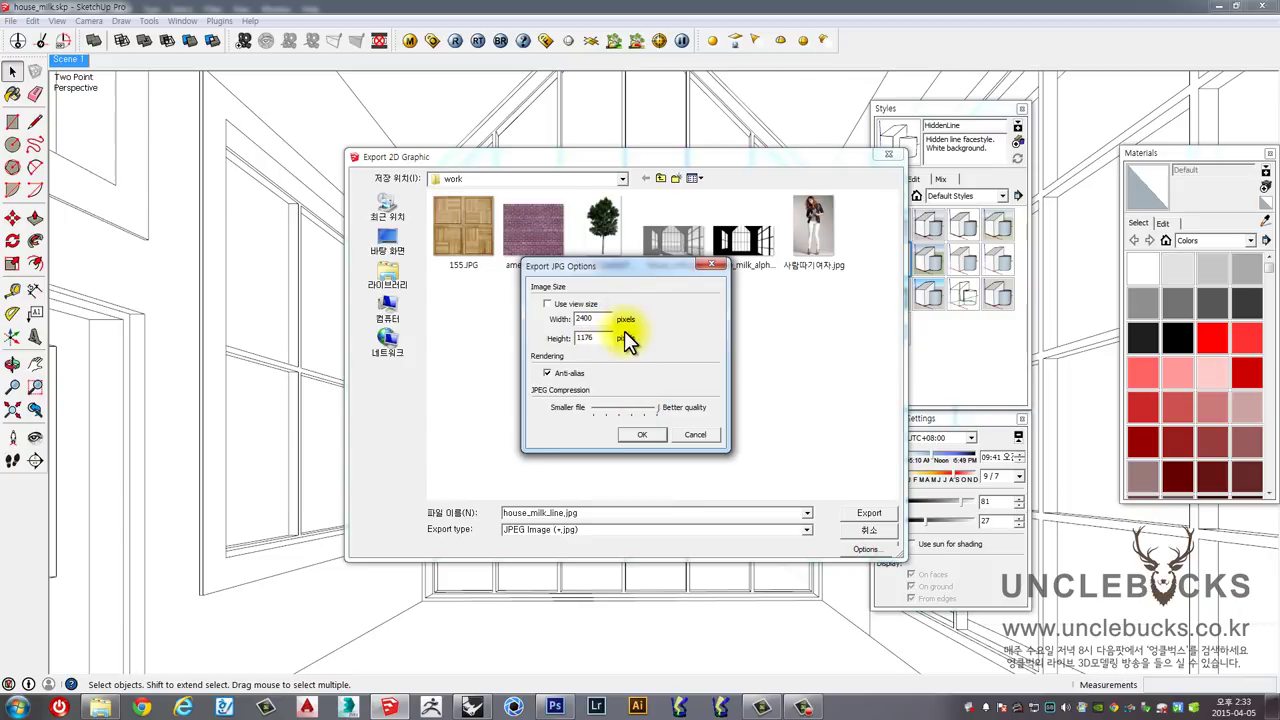
pyautogui.click(548, 374)
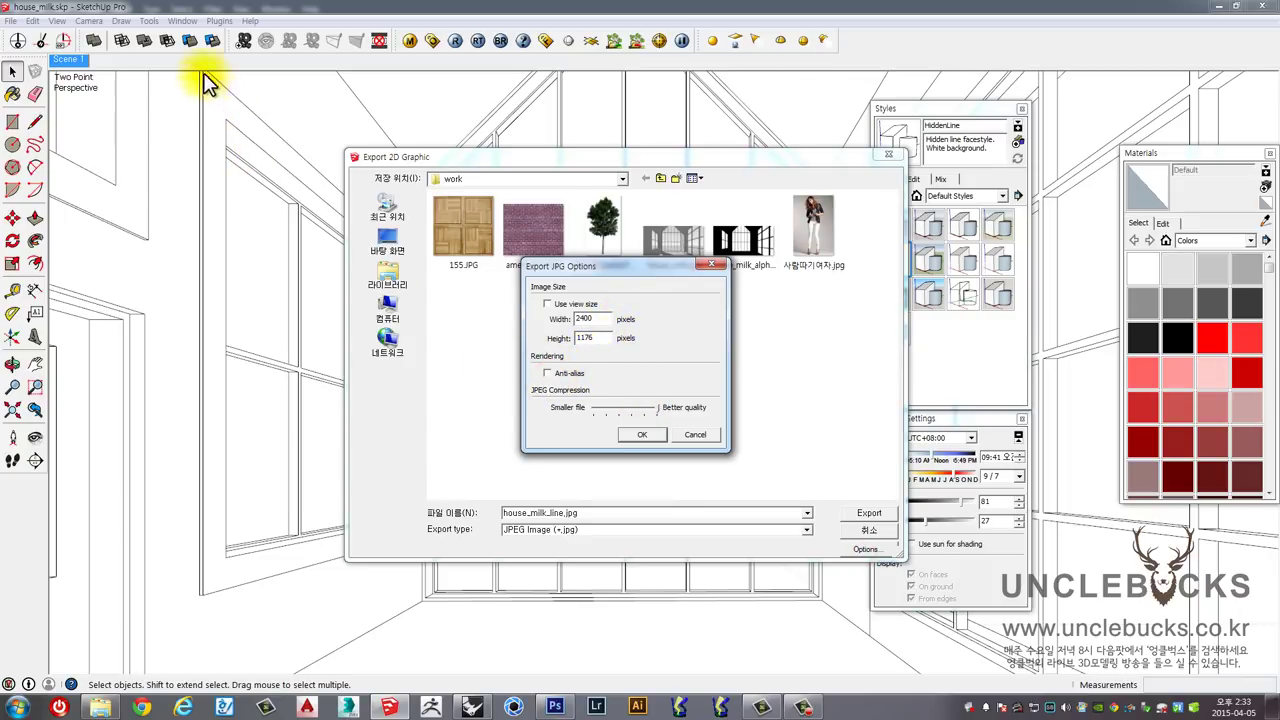
pyautogui.click(660, 437)
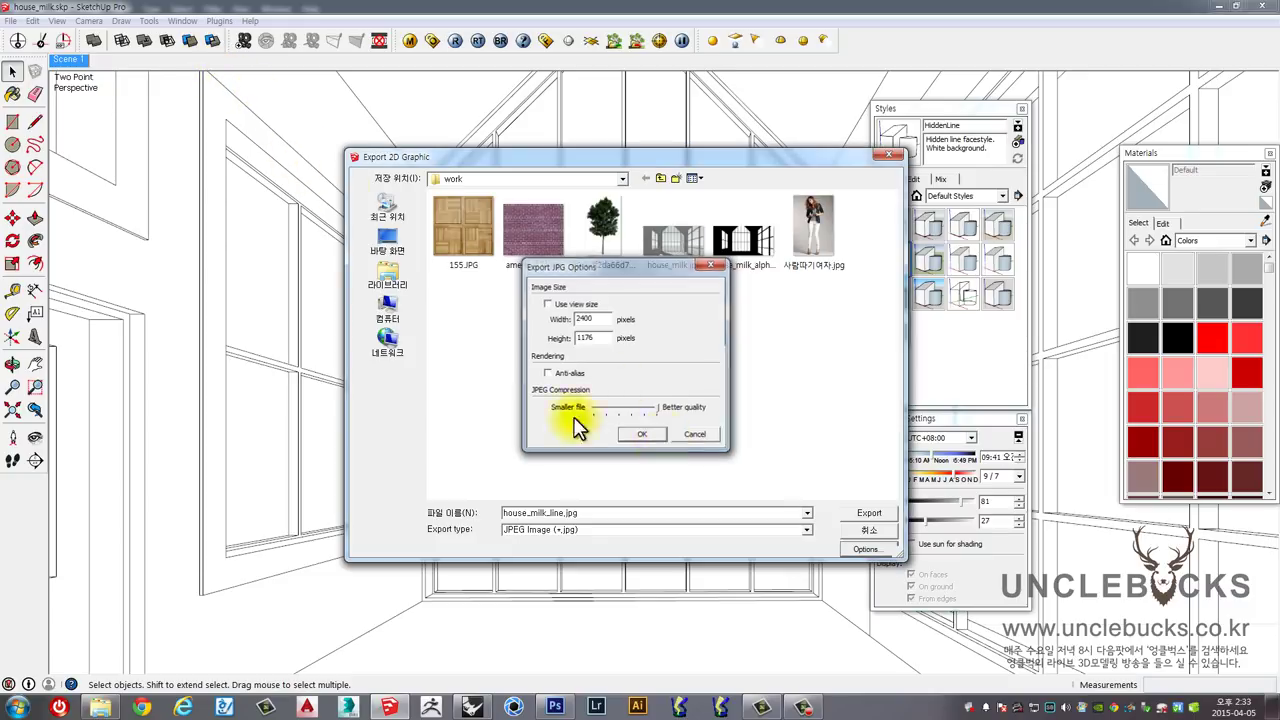
pyautogui.click(878, 514)
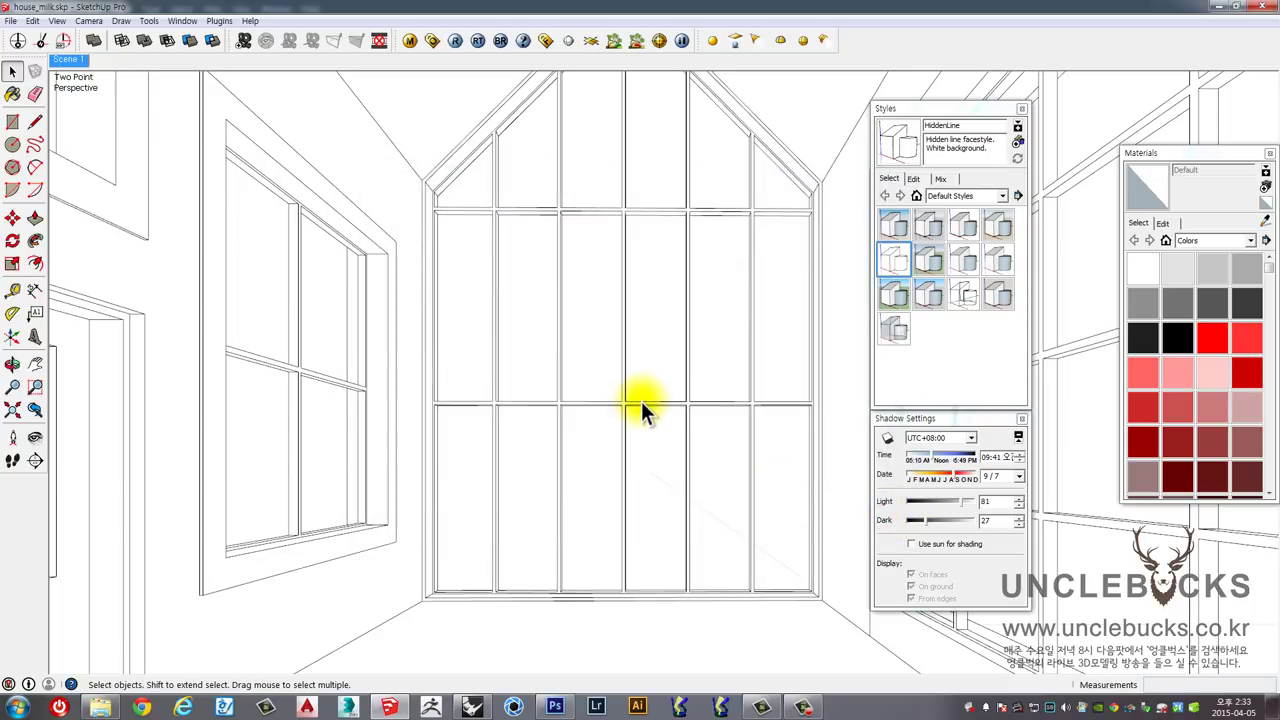
# Step: Back in Photoshop, open the exported house_milk_line.jpg as a document
pyautogui.click(555, 707)
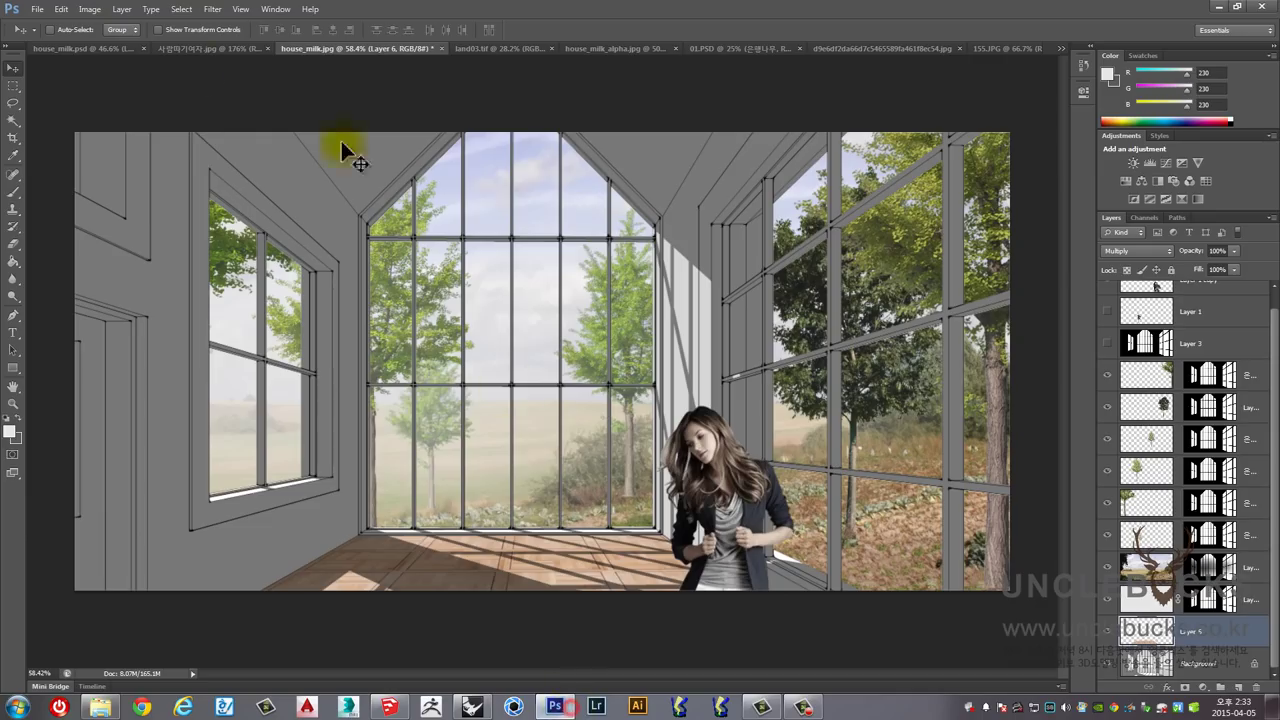
pyautogui.click(37, 9)
pyautogui.click(45, 36)
pyautogui.click(662, 160)
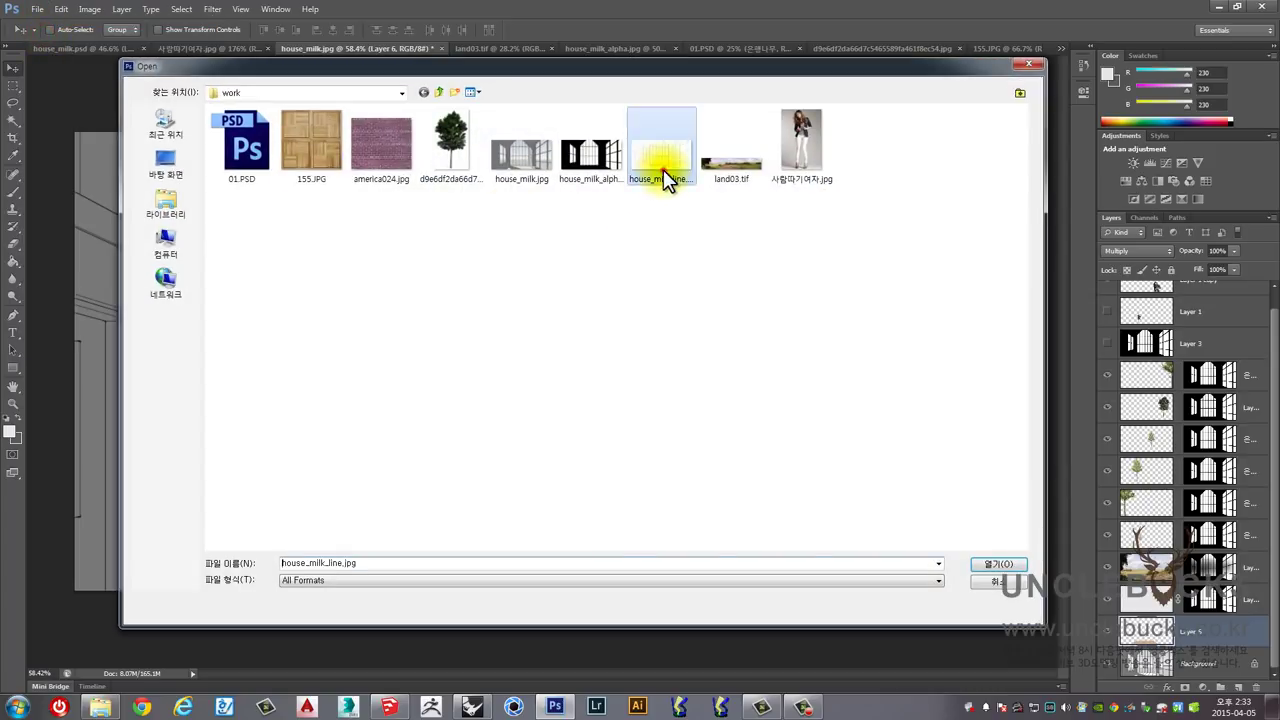
pyautogui.click(993, 563)
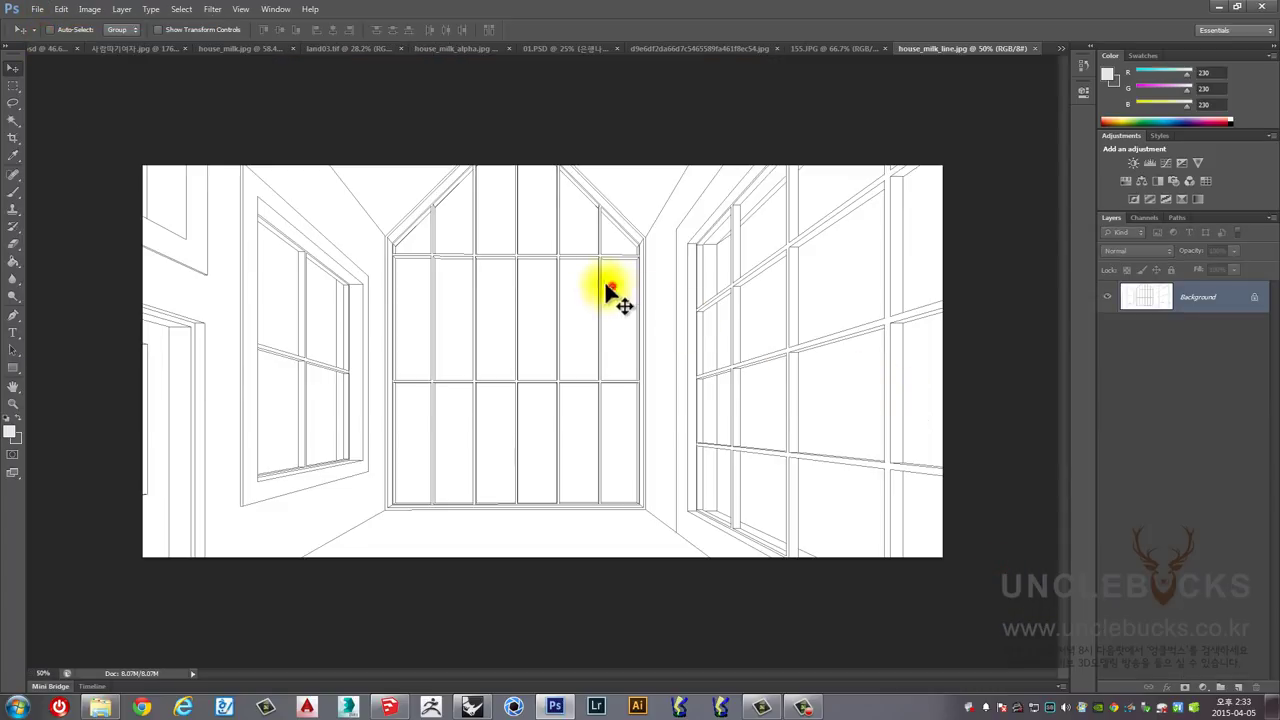
# Step: Zoom and pan around the line drawing to inspect its lines
pyautogui.scroll(3, 565, 293)
pyautogui.scroll(3, 571, 216)
pyautogui.scroll(3, 537, 211)
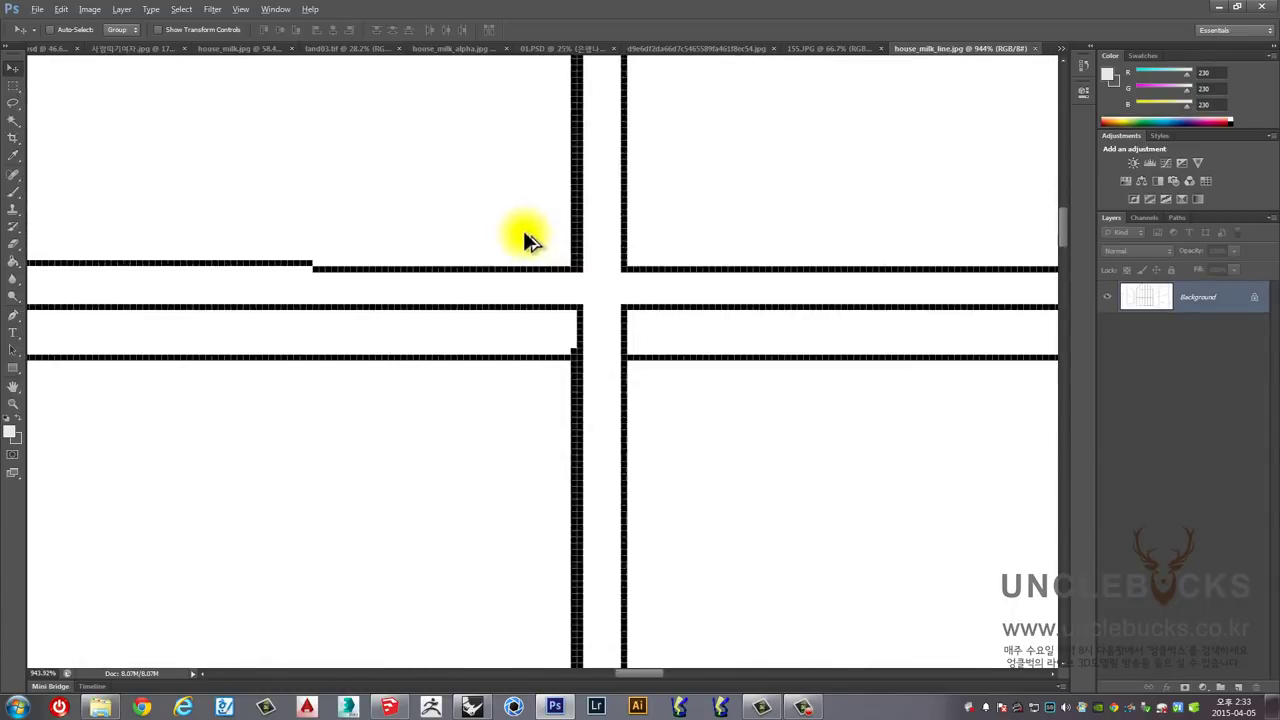
pyautogui.scroll(2, 523, 234)
pyautogui.scroll(2, 605, 300)
pyautogui.scroll(1, 594, 297)
pyautogui.scroll(-2, 534, 274)
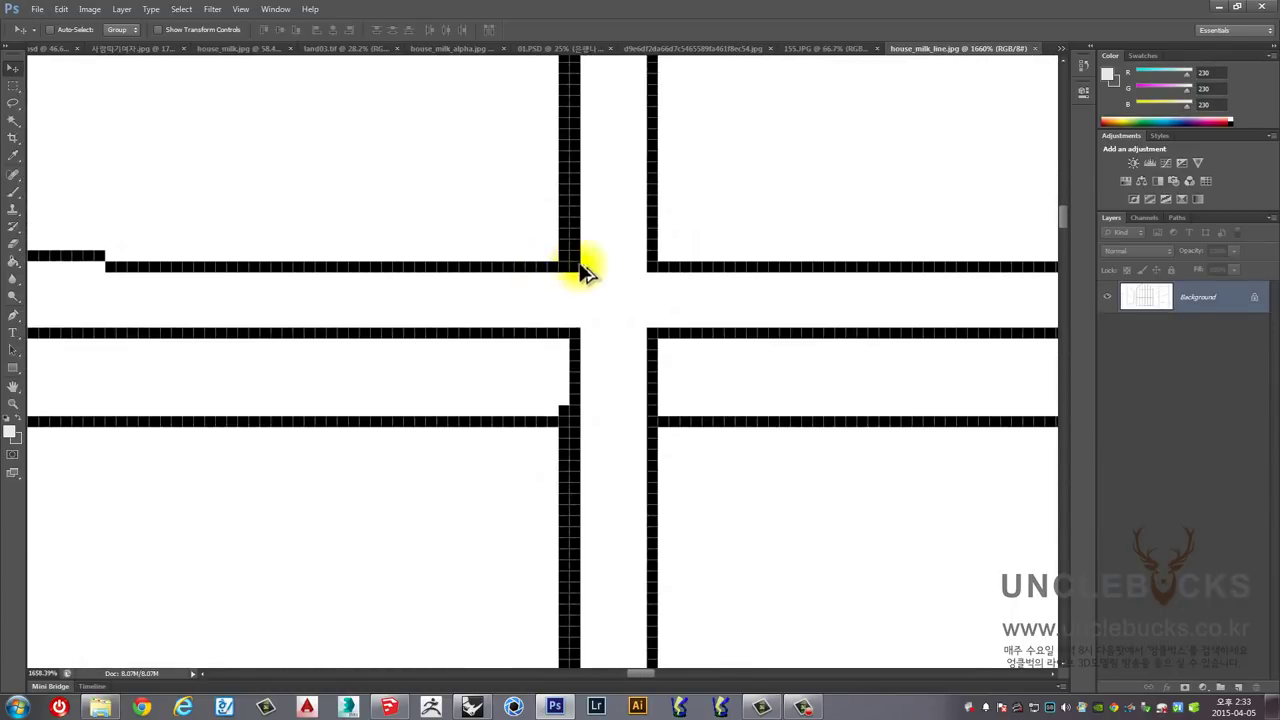
pyautogui.scroll(-1, 206, 251)
pyautogui.scroll(-3, 177, 257)
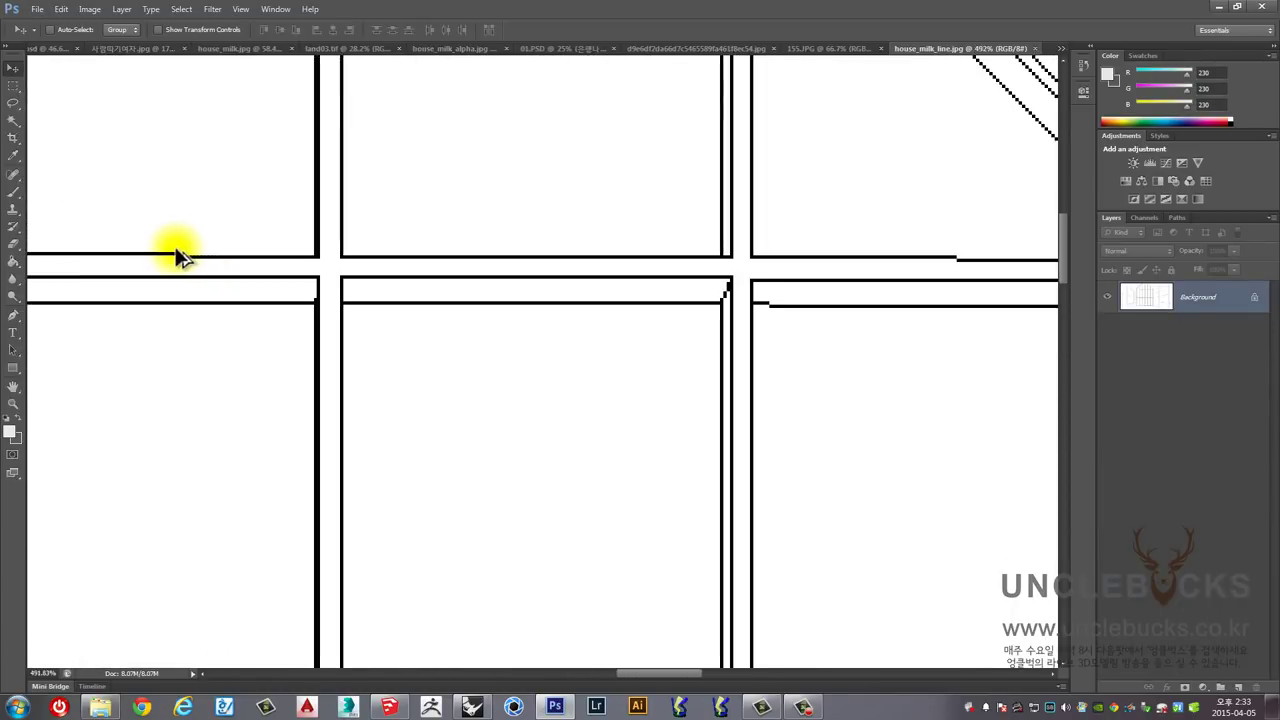
pyautogui.scroll(3, 175, 255)
pyautogui.scroll(3, 175, 257)
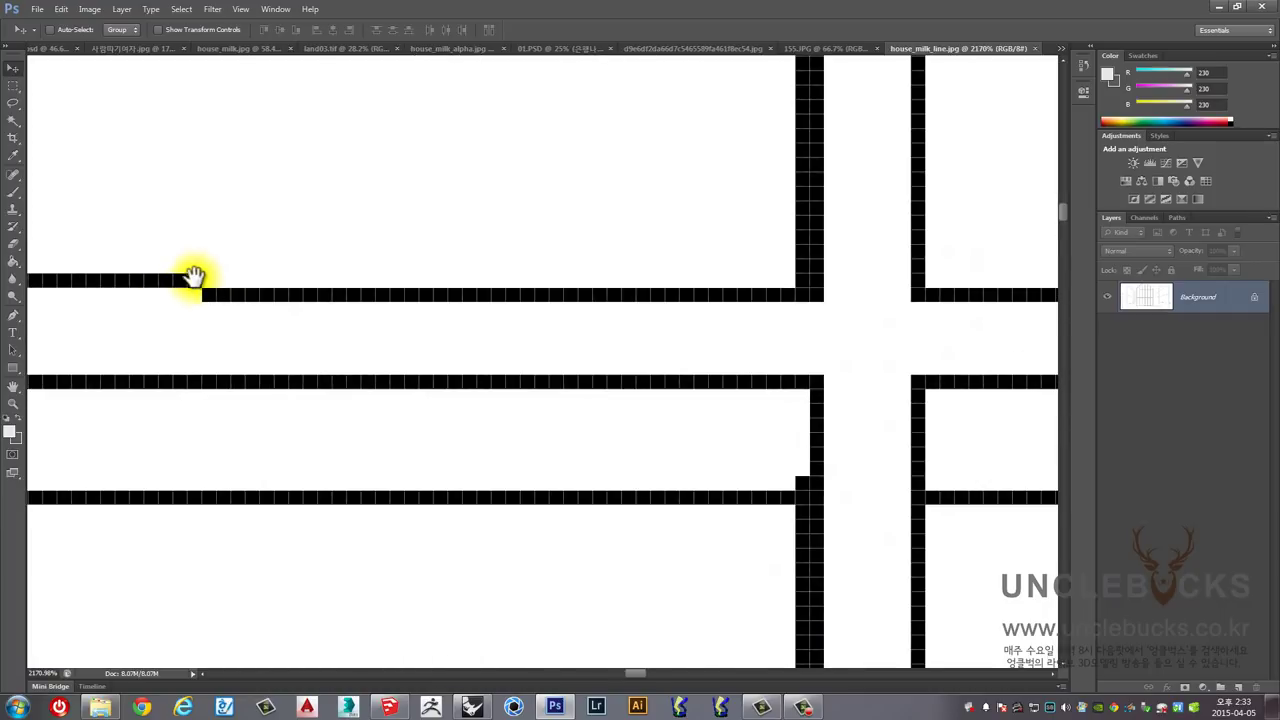
pyautogui.moveTo(203, 276); pyautogui.dragTo(469, 333)
pyautogui.scroll(-2, 475, 338)
pyautogui.scroll(-2, 484, 341)
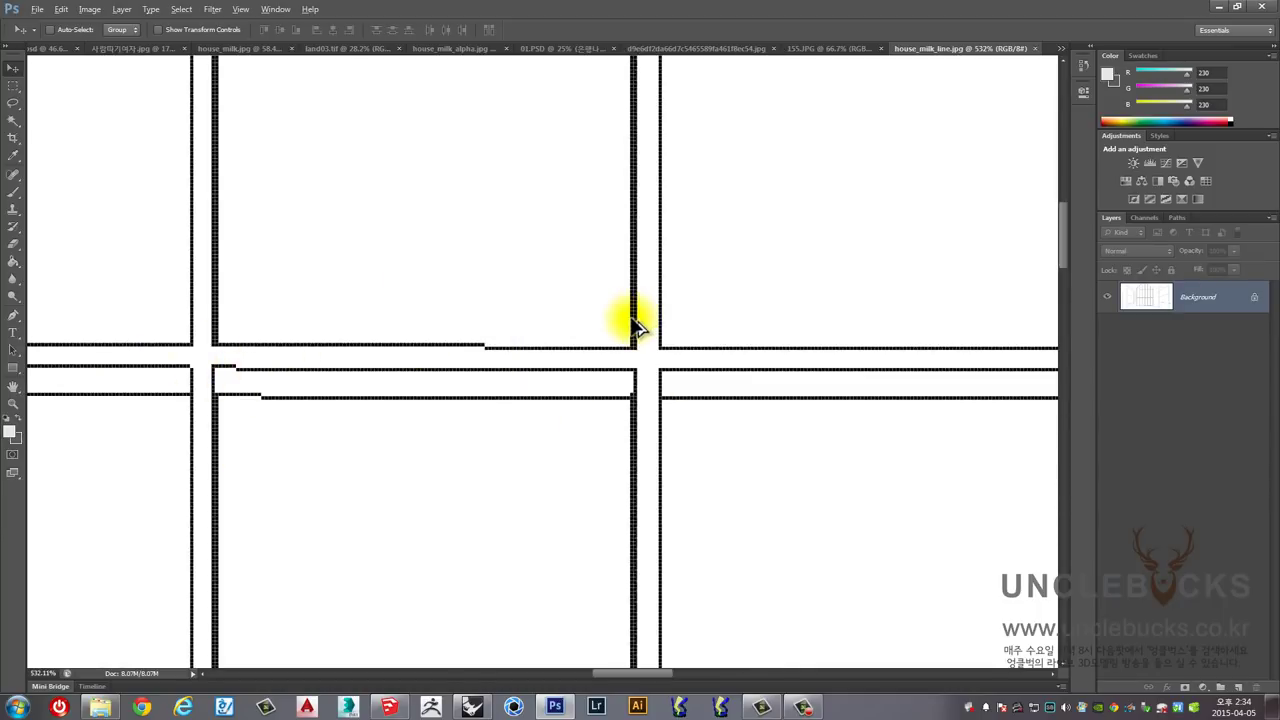
pyautogui.scroll(2, 290, 362)
pyautogui.scroll(1, 203, 383)
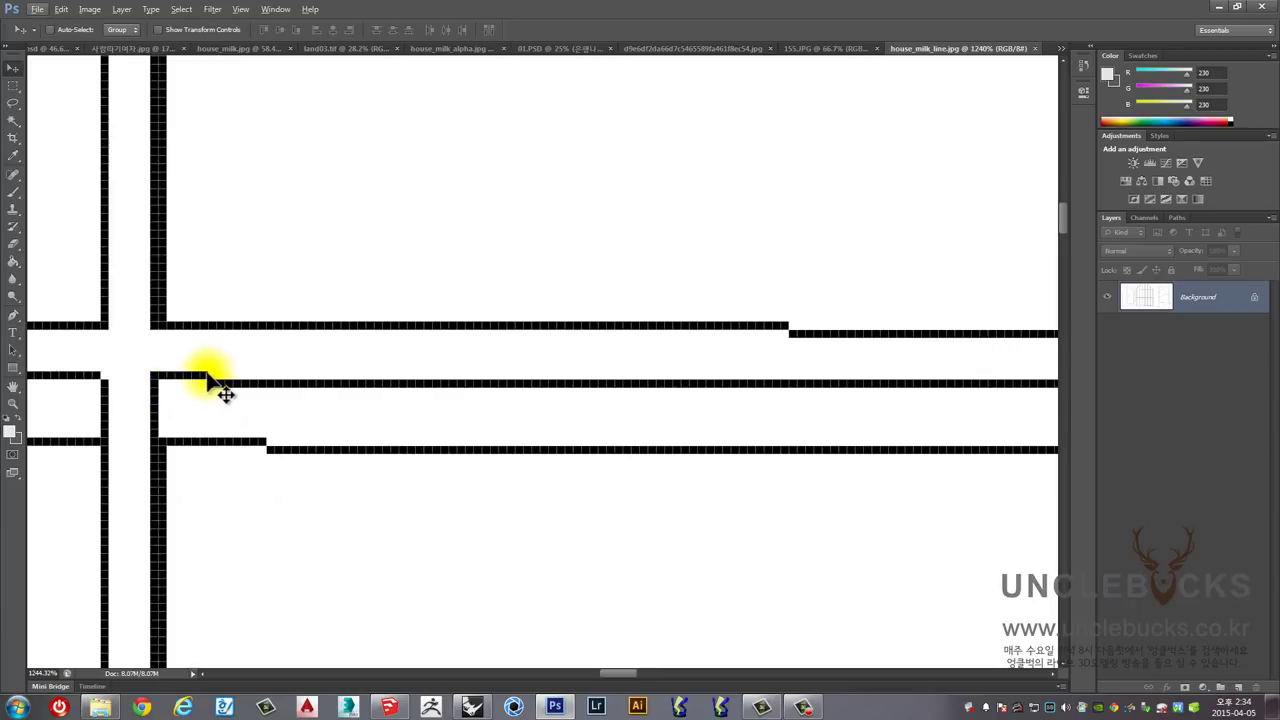
pyautogui.scroll(-3, 210, 370)
pyautogui.scroll(-3, 209, 366)
pyautogui.scroll(-3, 209, 366)
pyautogui.scroll(-3, 209, 366)
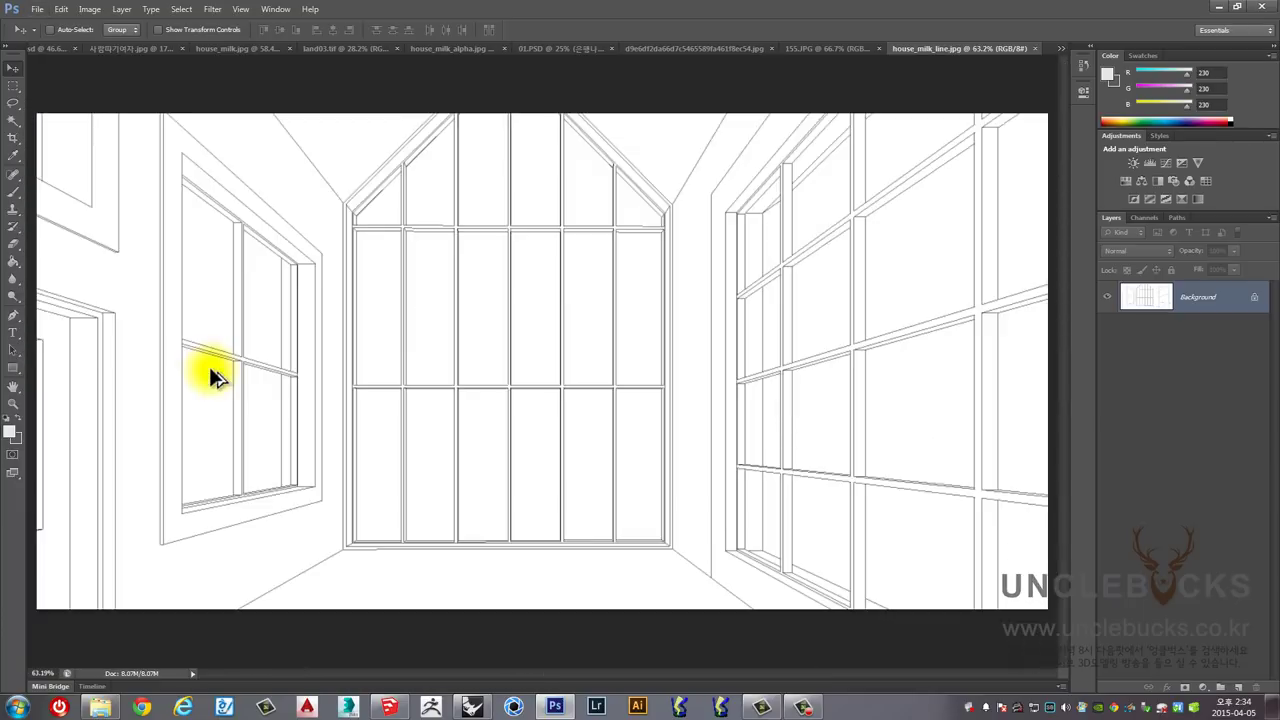
pyautogui.scroll(3, 209, 366)
pyautogui.scroll(-2, 451, 171)
pyautogui.scroll(1, 520, 143)
pyautogui.scroll(3, 555, 140)
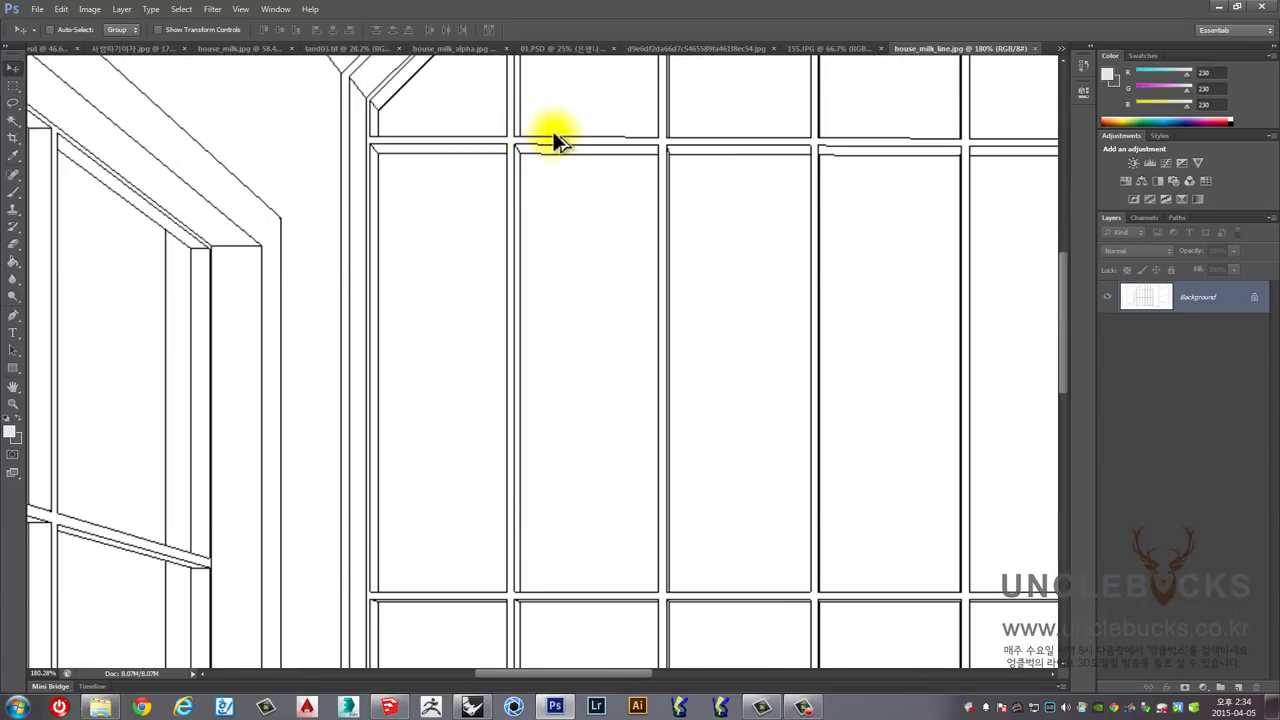
pyautogui.scroll(1, 554, 140)
pyautogui.scroll(2, 545, 150)
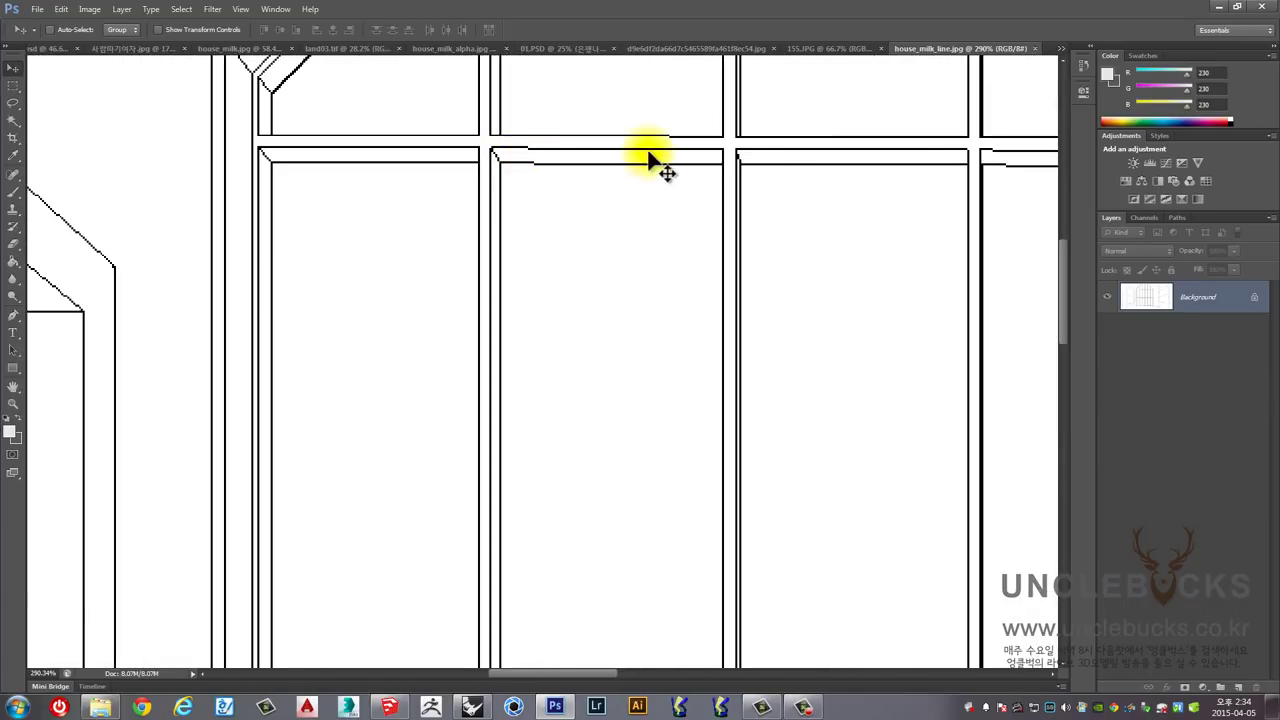
pyautogui.scroll(-1, 670, 152)
pyautogui.scroll(-2, 674, 151)
pyautogui.scroll(-2, 674, 151)
pyautogui.scroll(2, 677, 145)
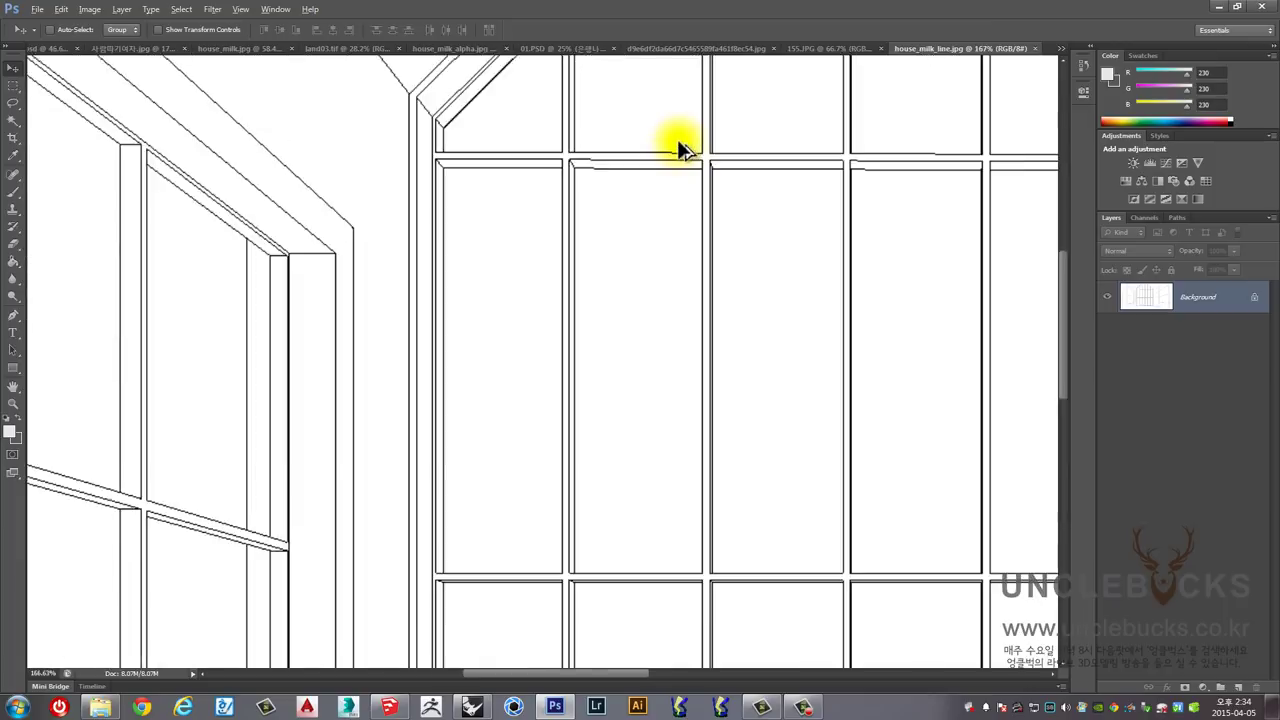
pyautogui.scroll(3, 677, 139)
pyautogui.scroll(2, 557, 206)
pyautogui.scroll(-6, 580, 170)
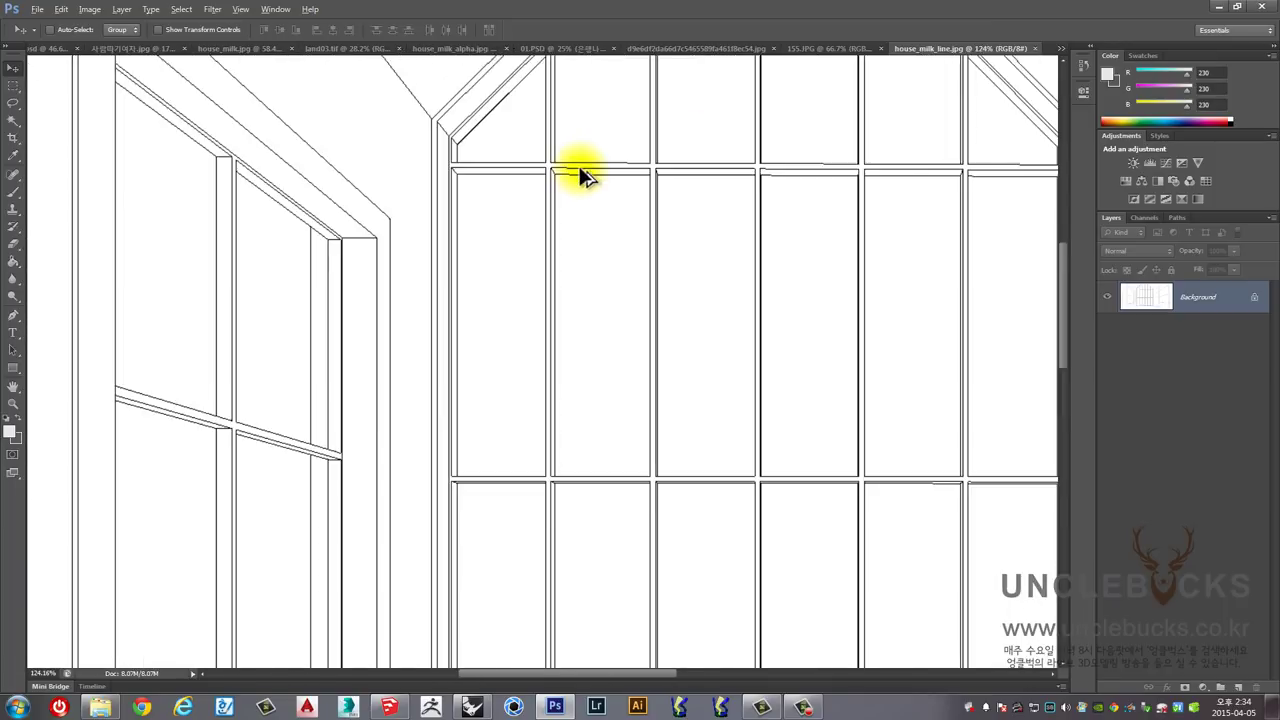
pyautogui.scroll(-3, 580, 170)
pyautogui.scroll(-2, 580, 170)
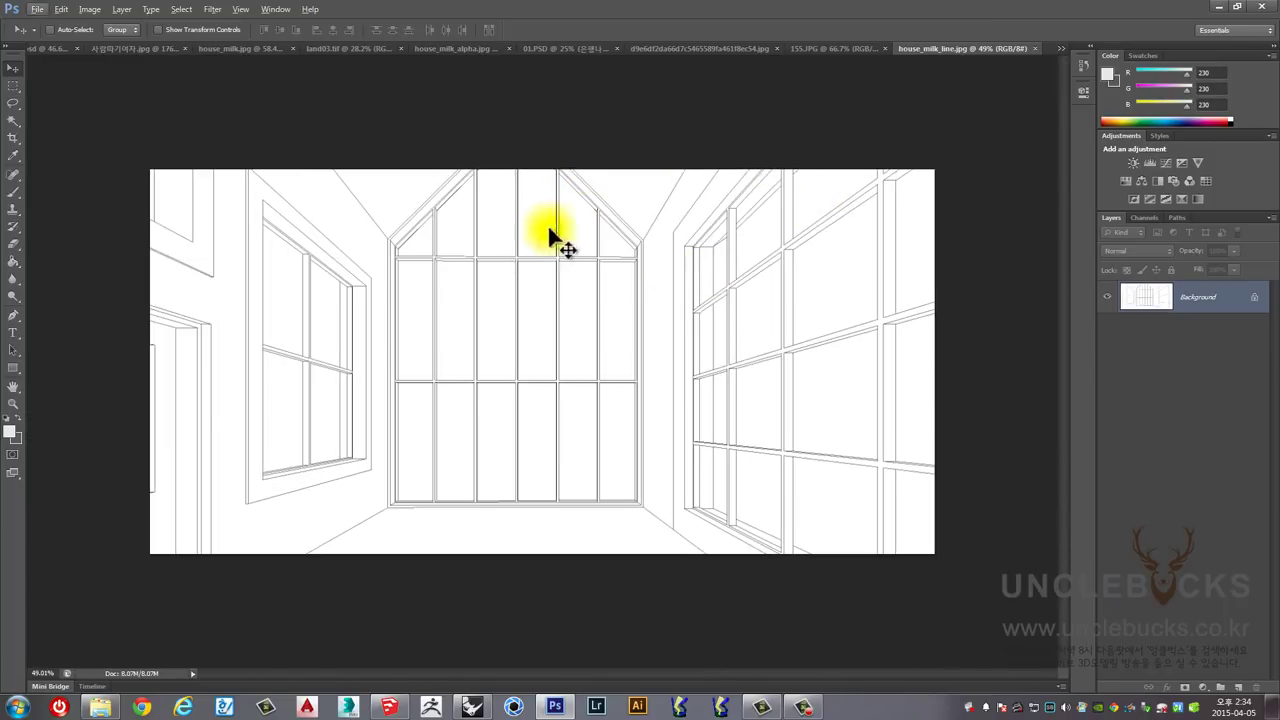
# Step: Drag the line drawing into house_milk.jpg as Layer 7, aligned over the render
pyautogui.click(440, 50)
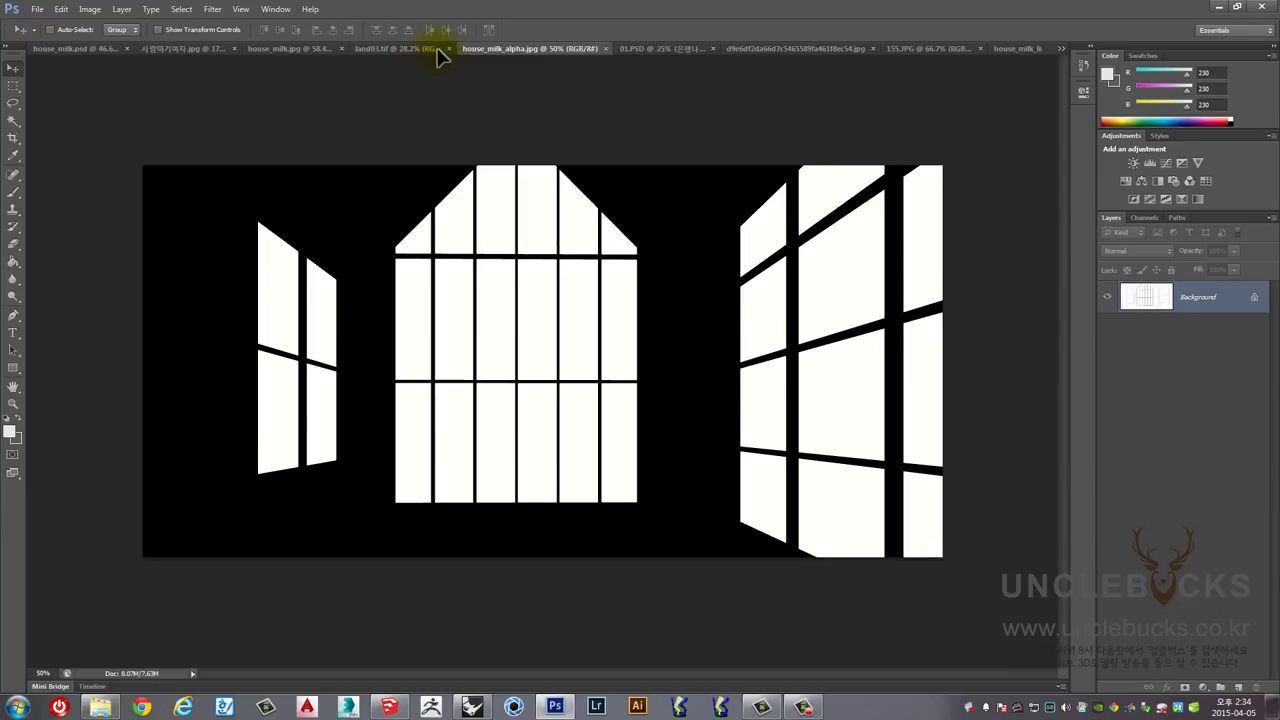
pyautogui.click(424, 50)
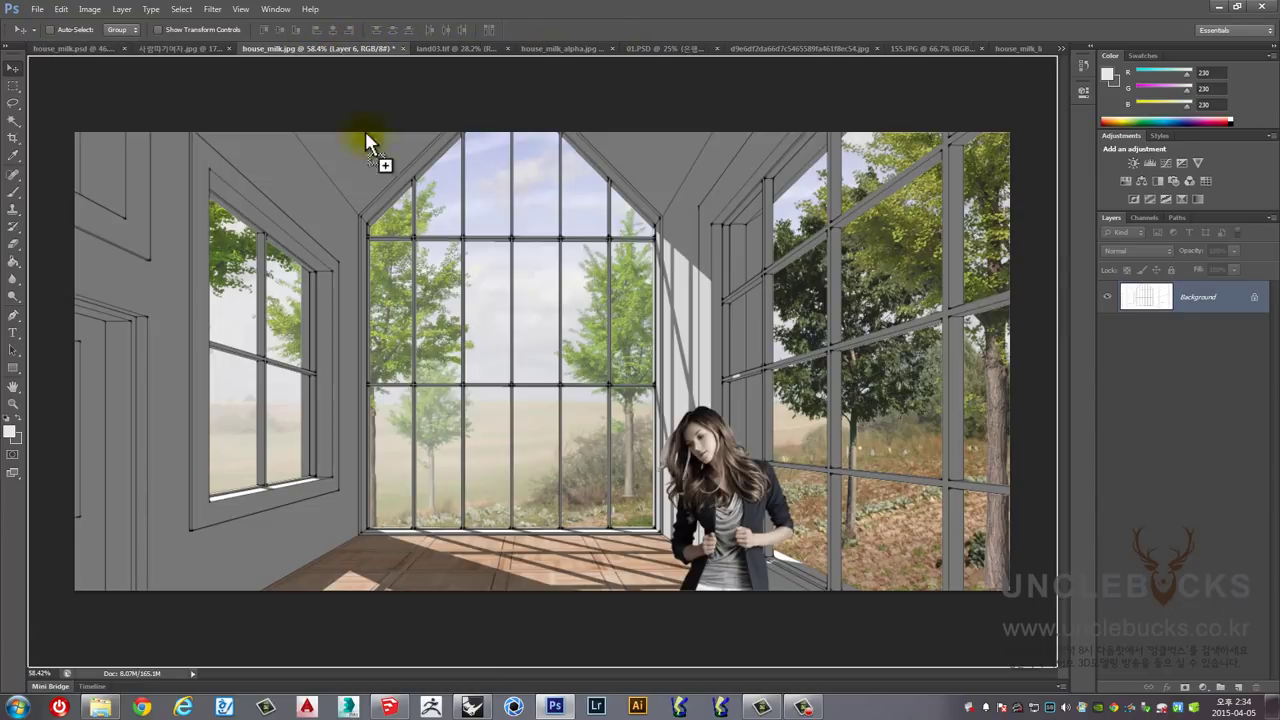
pyautogui.moveTo(312, 48); pyautogui.dragTo(508, 323)
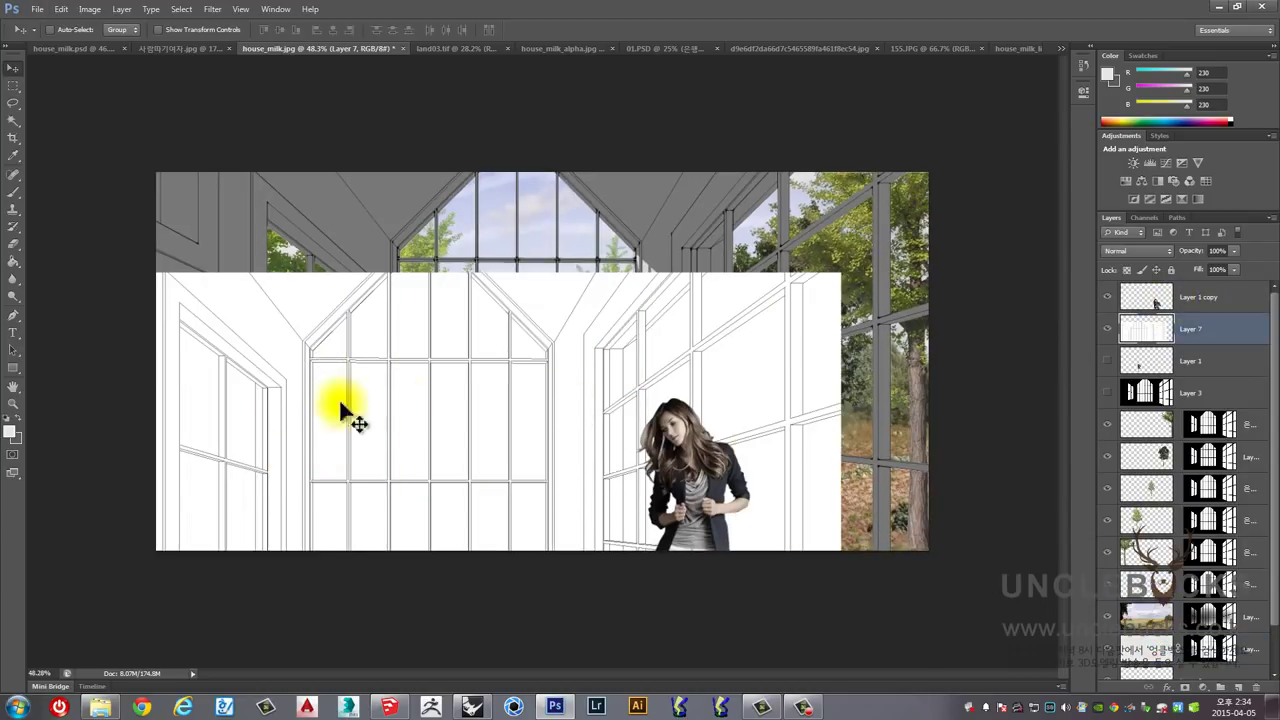
pyautogui.moveTo(340, 410); pyautogui.dragTo(382, 285)
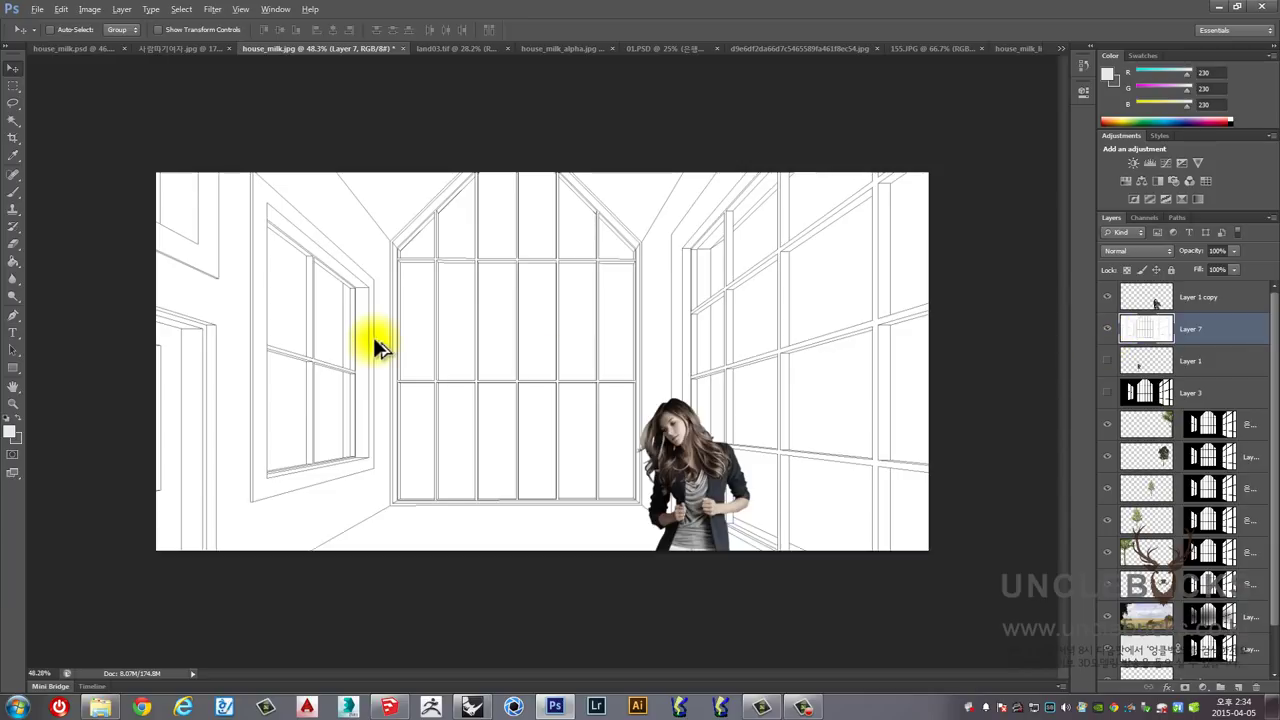
pyautogui.scroll(-1, 368, 340)
pyautogui.scroll(2, 366, 340)
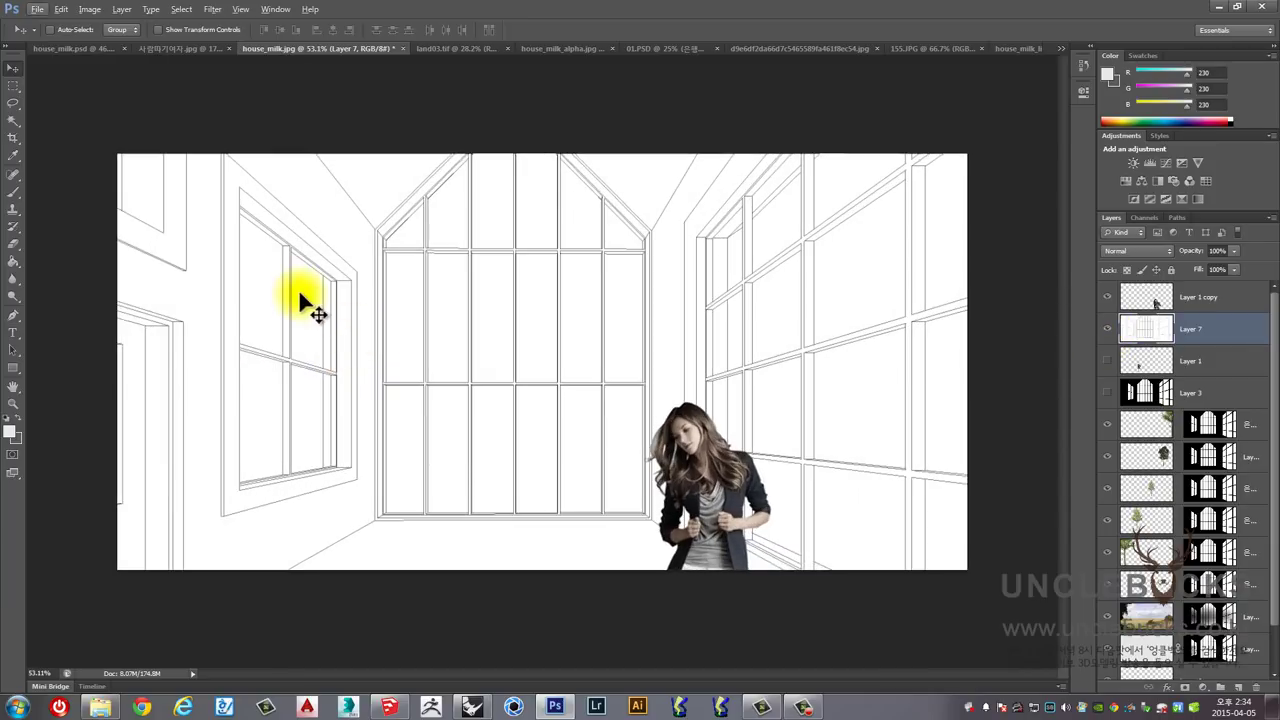
# Step: Hide Layer 7 after comparing the line drawing with the render
pyautogui.click(1107, 330)
pyautogui.click(1107, 330)
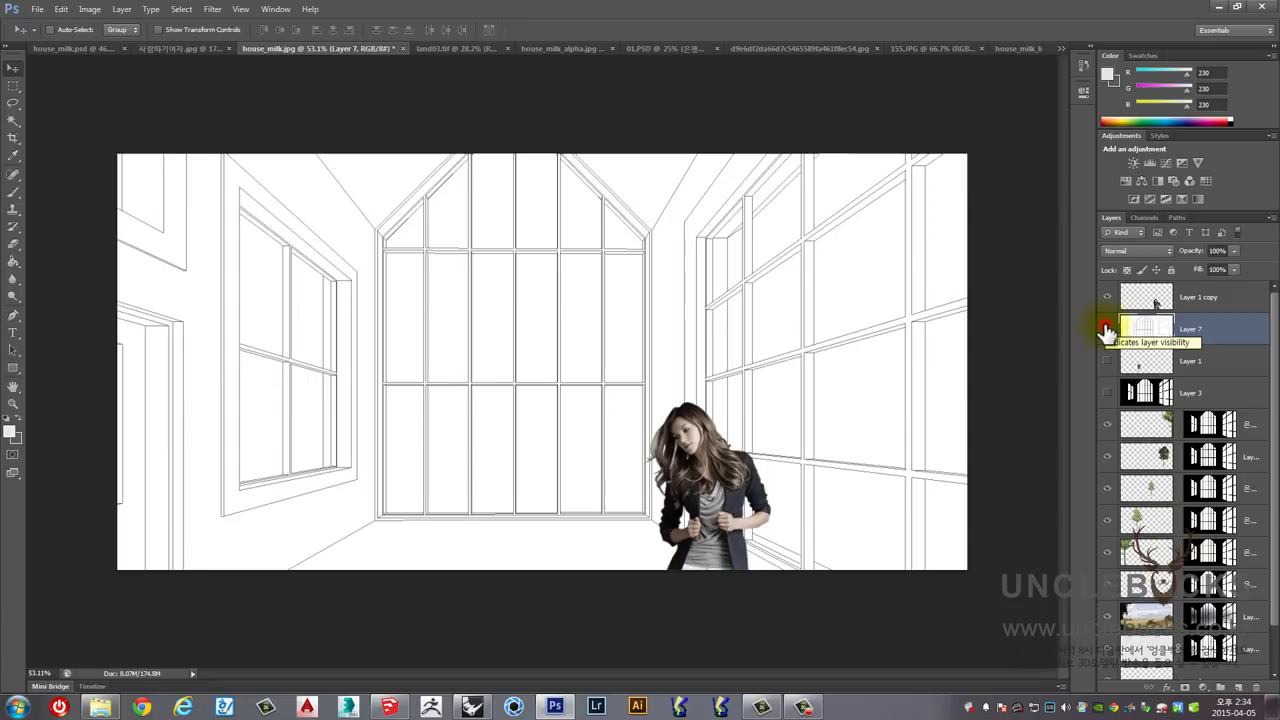
pyautogui.click(13, 118)
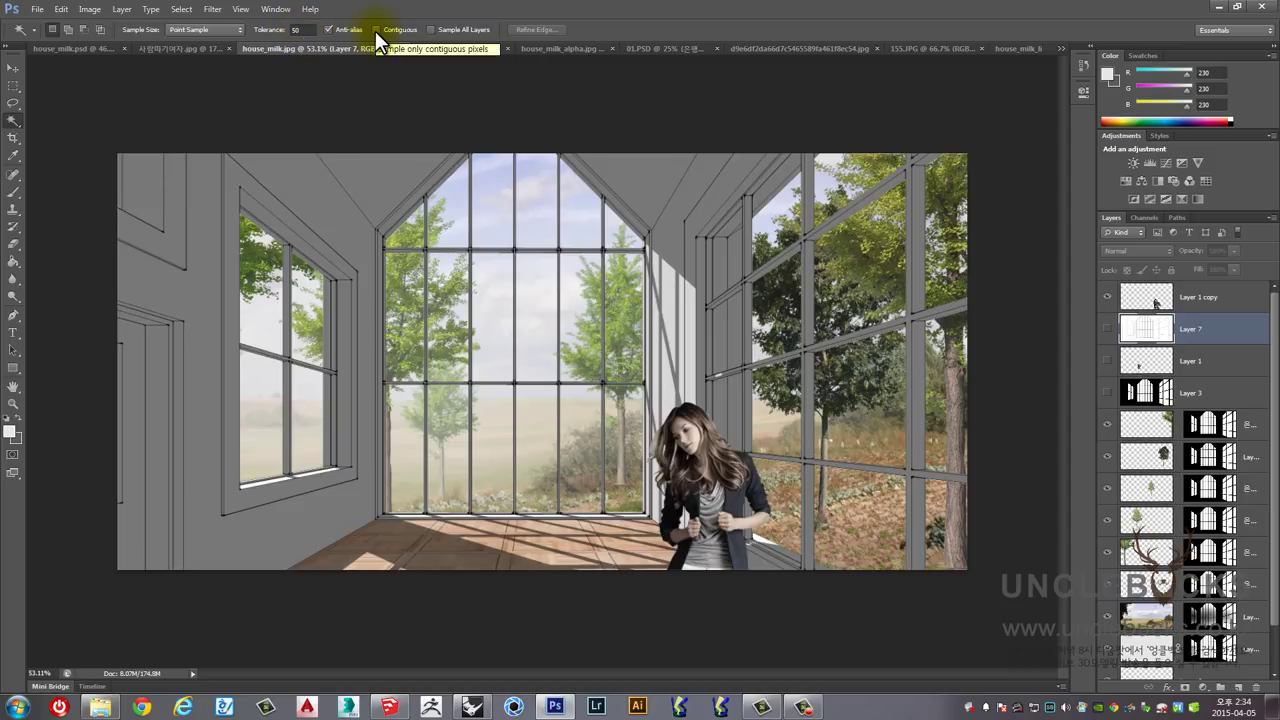
pyautogui.click(1107, 328)
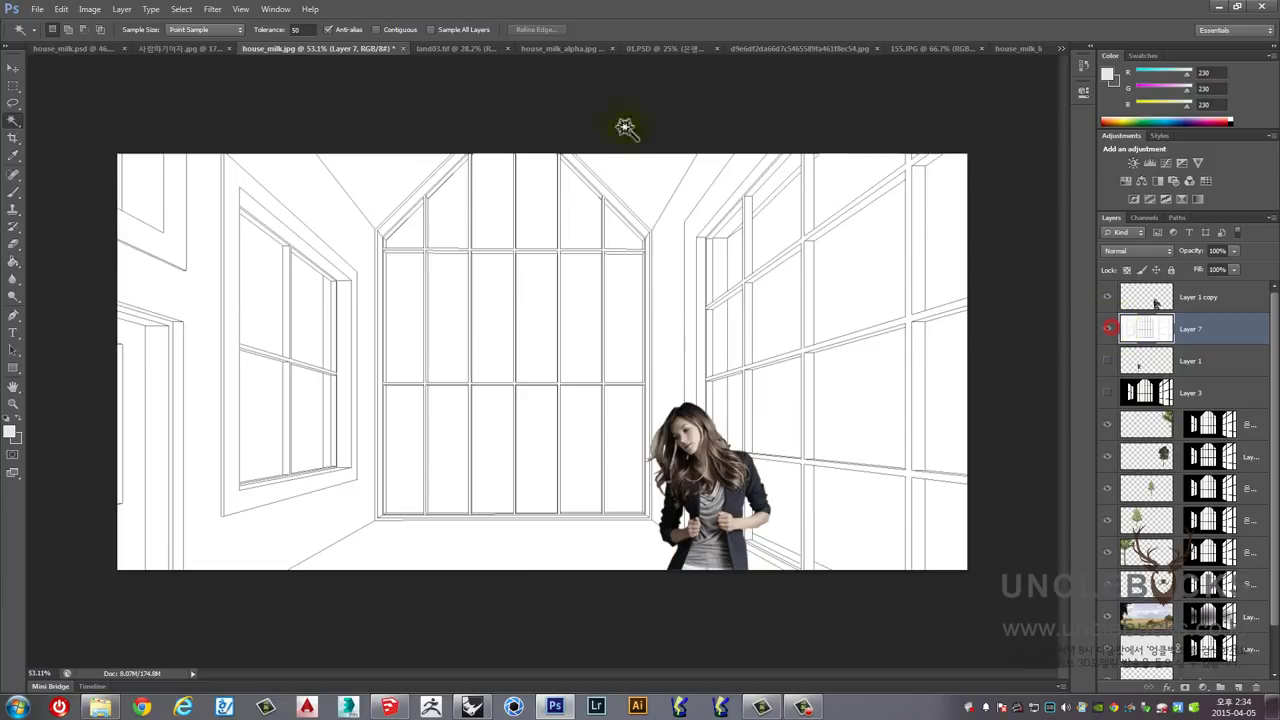
pyautogui.click(375, 30)
pyautogui.click(208, 223)
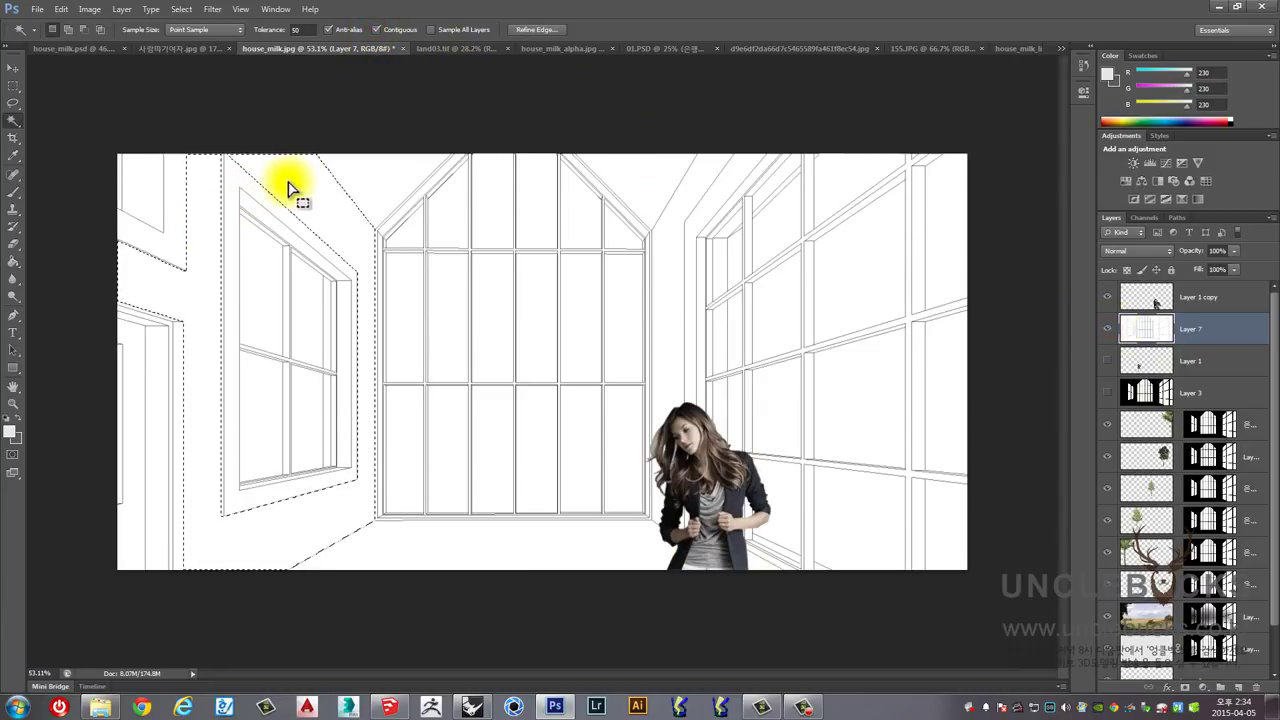
pyautogui.click(209, 221)
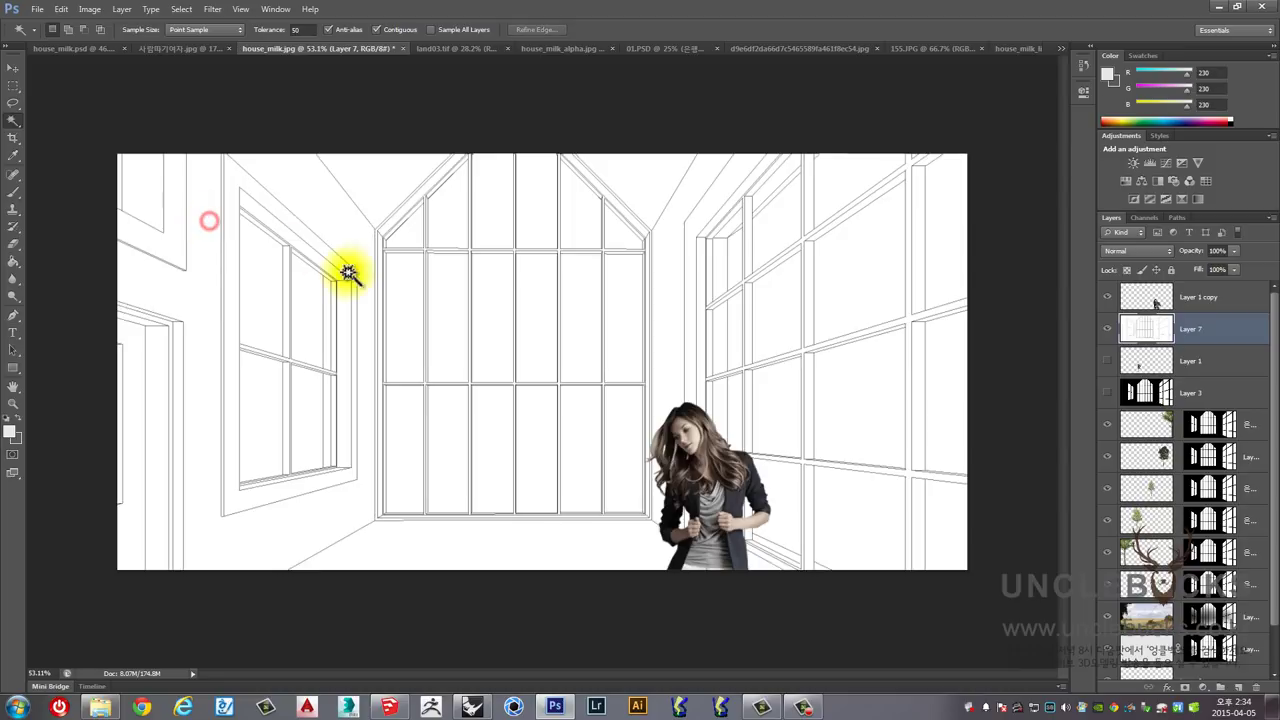
pyautogui.click(410, 276)
pyautogui.click(377, 30)
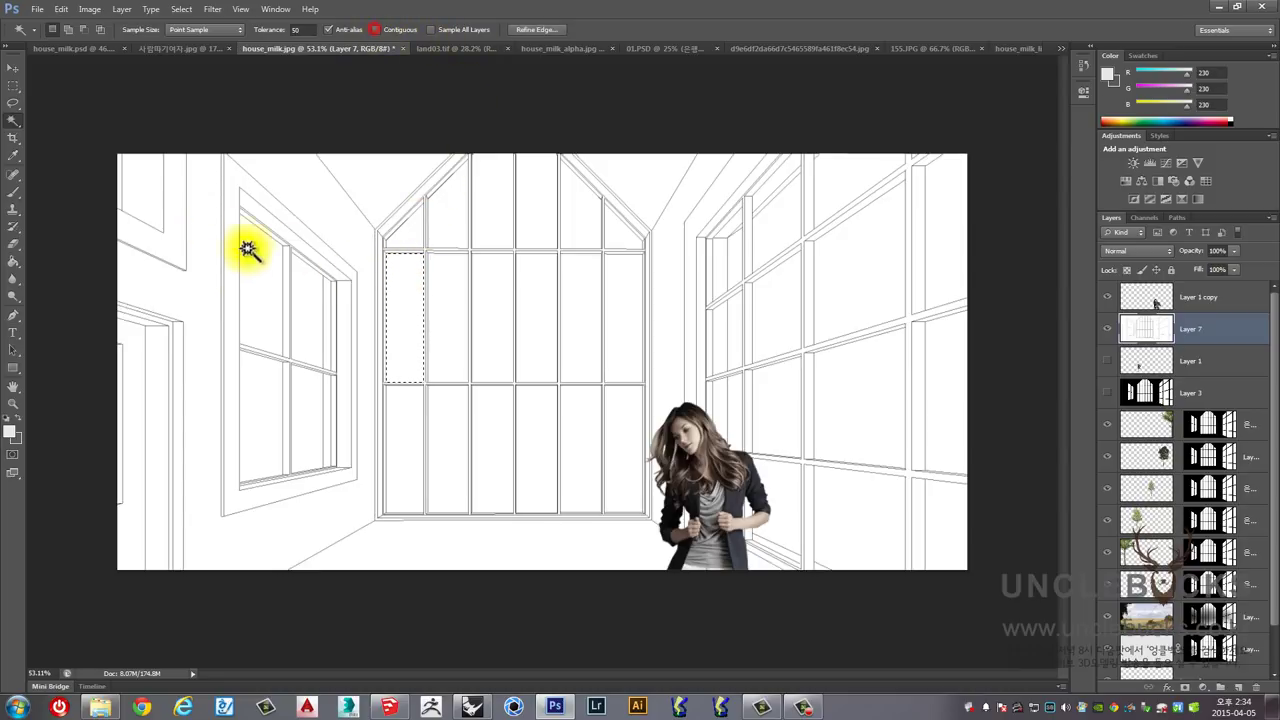
pyautogui.click(263, 283)
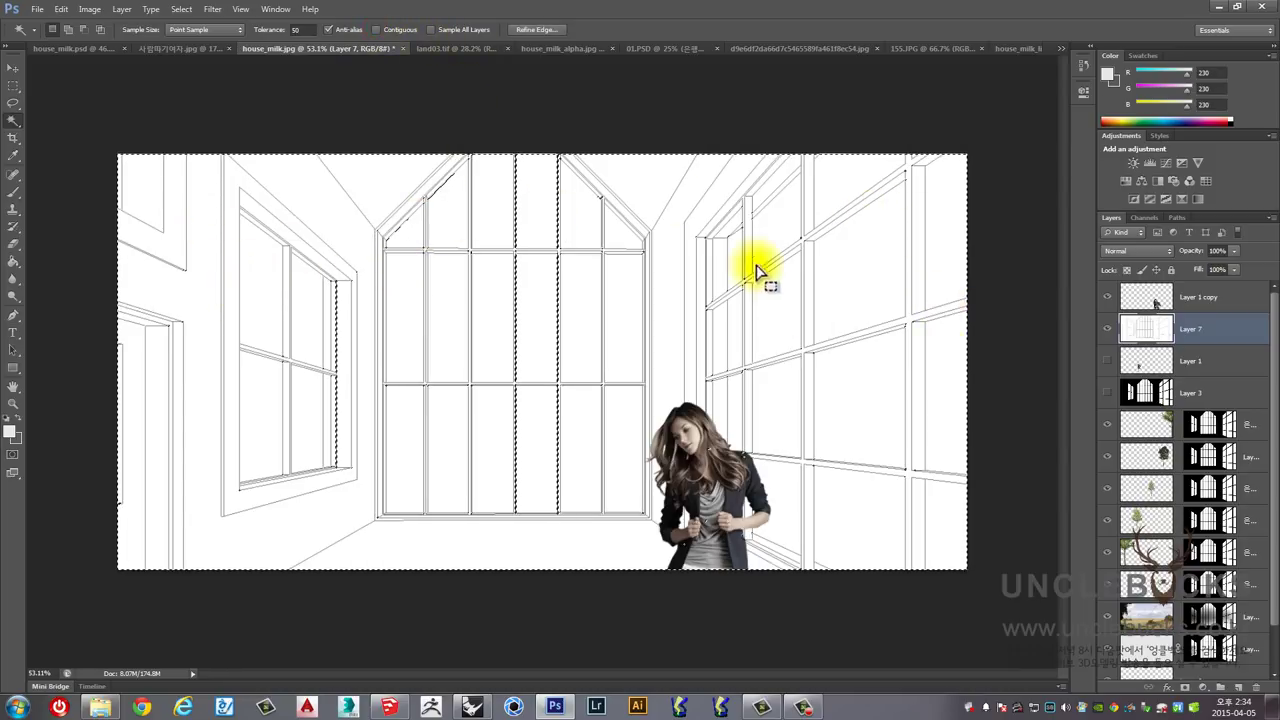
pyautogui.click(377, 30)
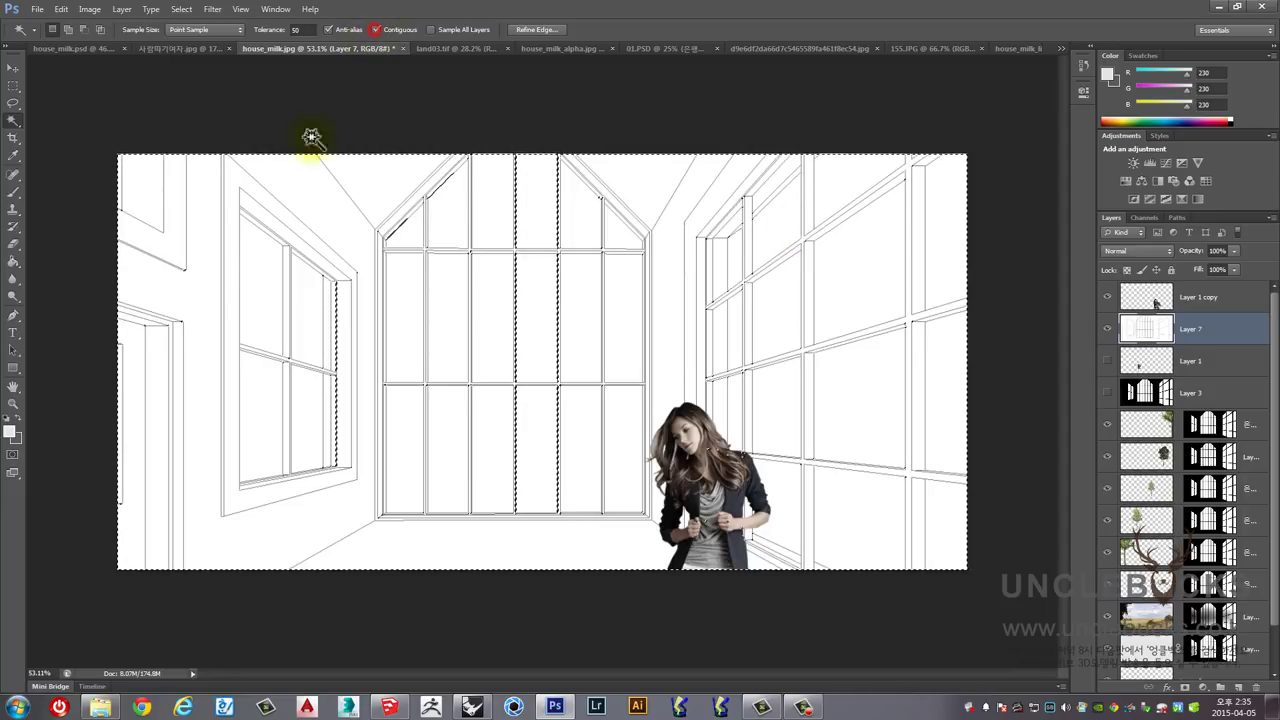
pyautogui.hotkey('ctrl', 'd')
pyautogui.click(205, 274)
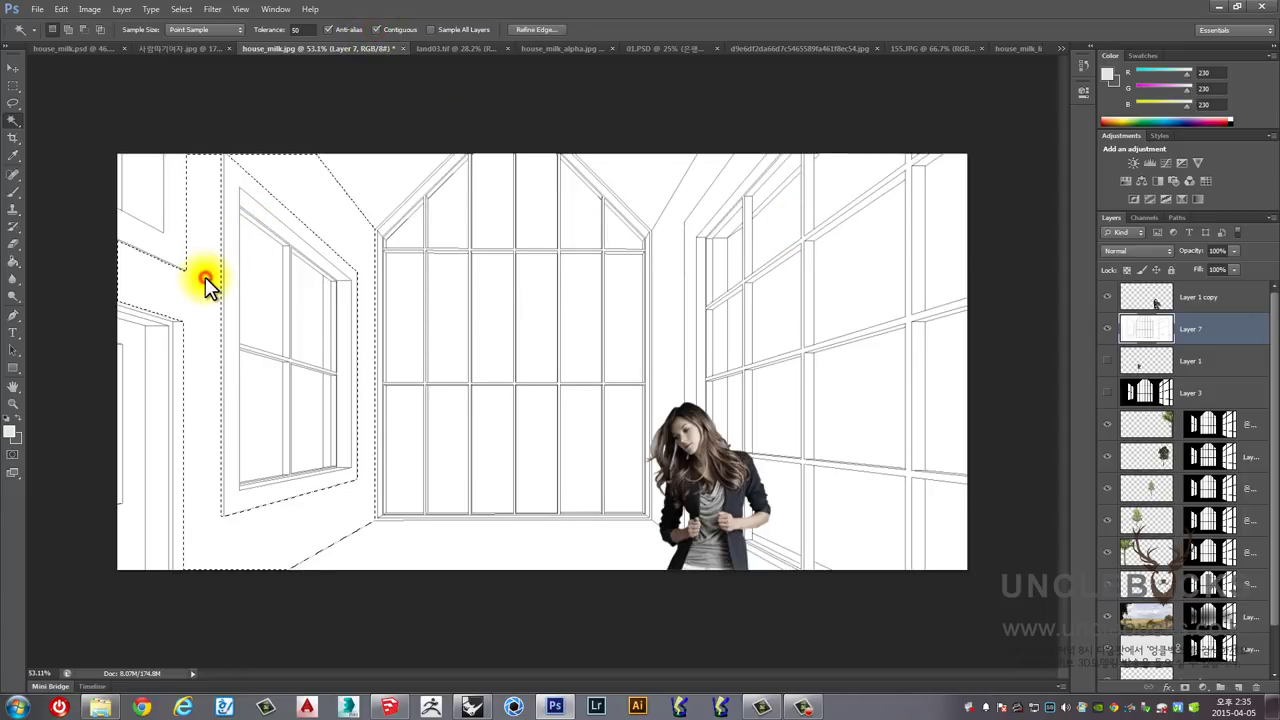
pyautogui.scroll(2, 205, 277)
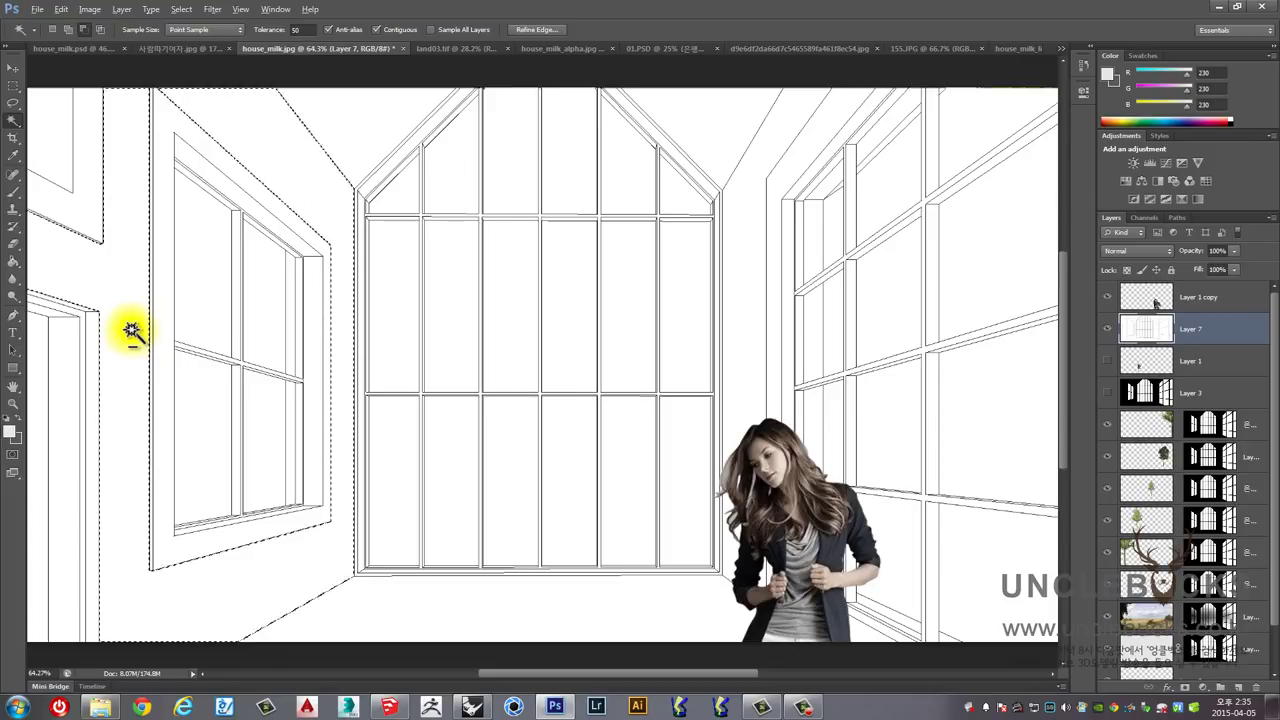
pyautogui.scroll(-2, 131, 329)
pyautogui.click(13, 85)
pyautogui.click(330, 261)
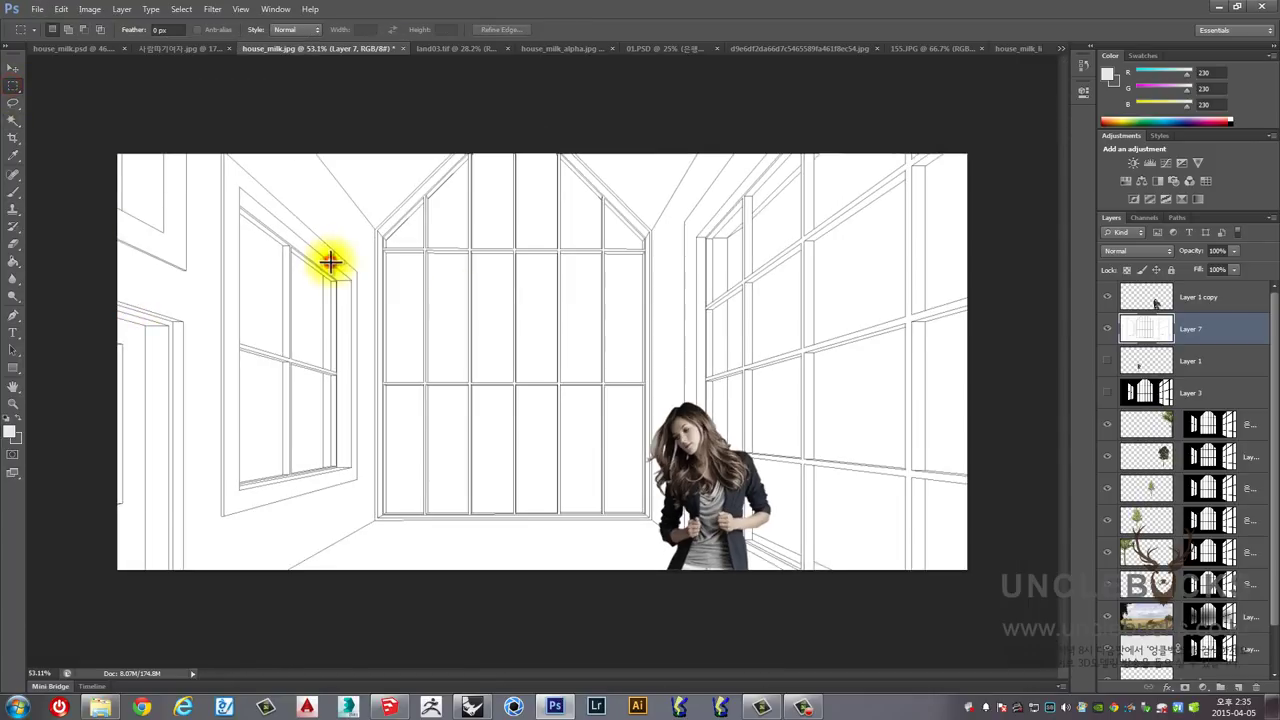
pyautogui.click(451, 204)
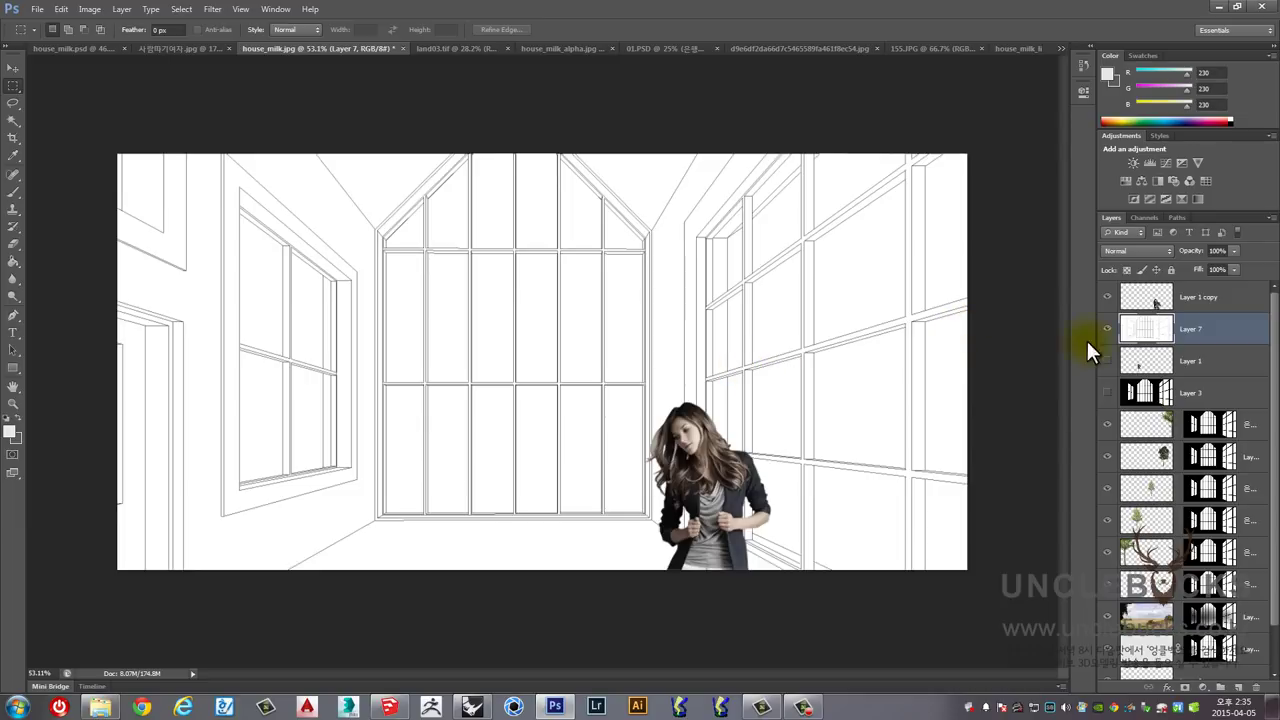
pyautogui.click(1107, 329)
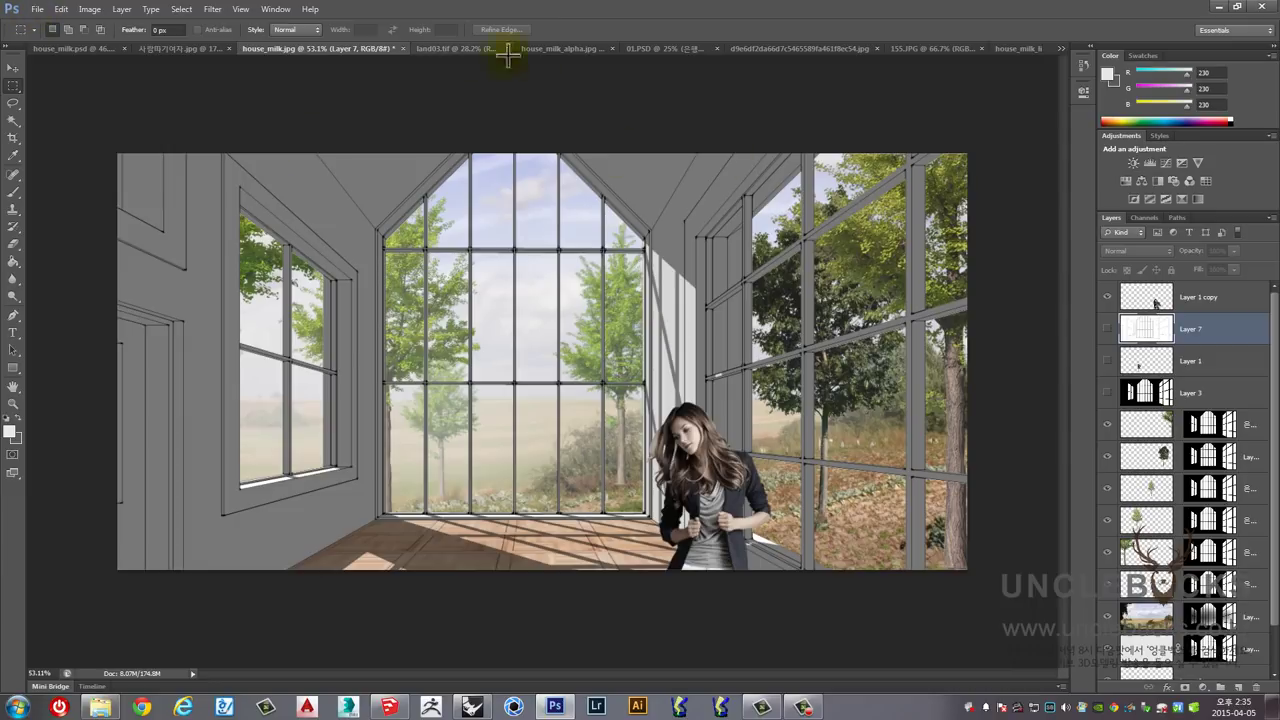
# Step: Close land03.tif, the house_milk_alpha mask, and 01.PSD without saving
pyautogui.click(458, 45)
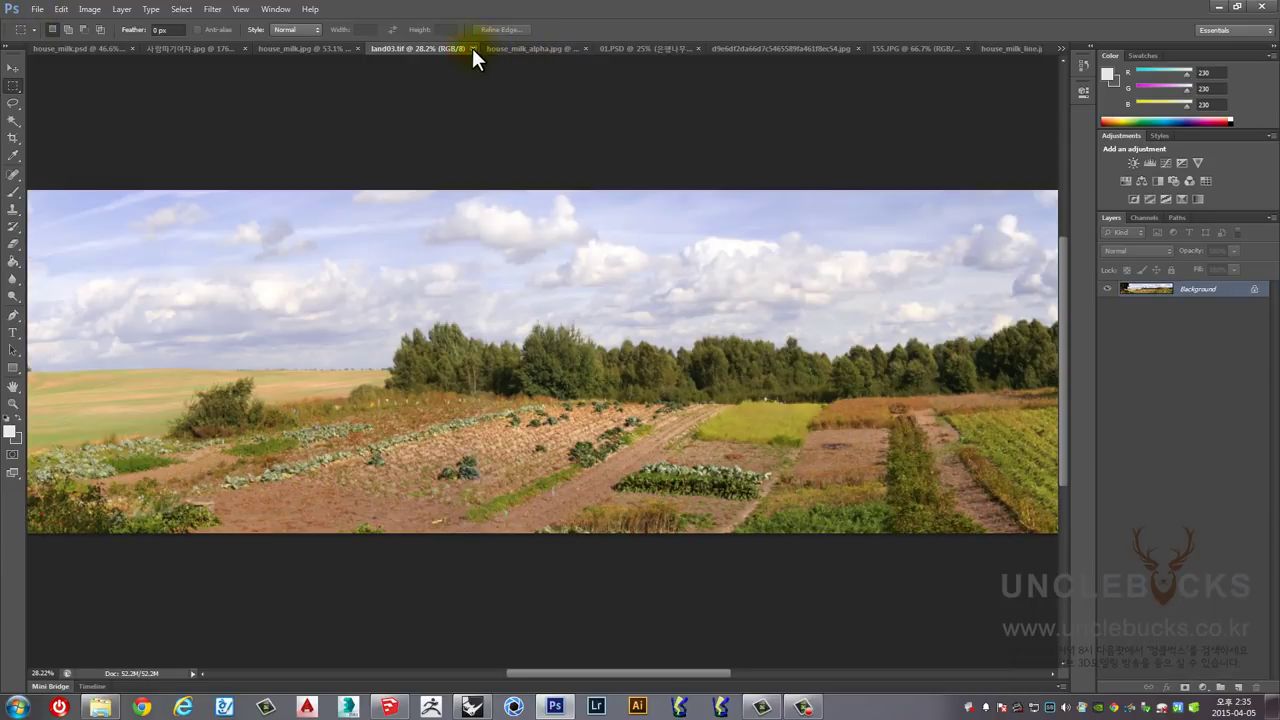
pyautogui.hotkey('ctrl', 'w')
pyautogui.click(500, 48)
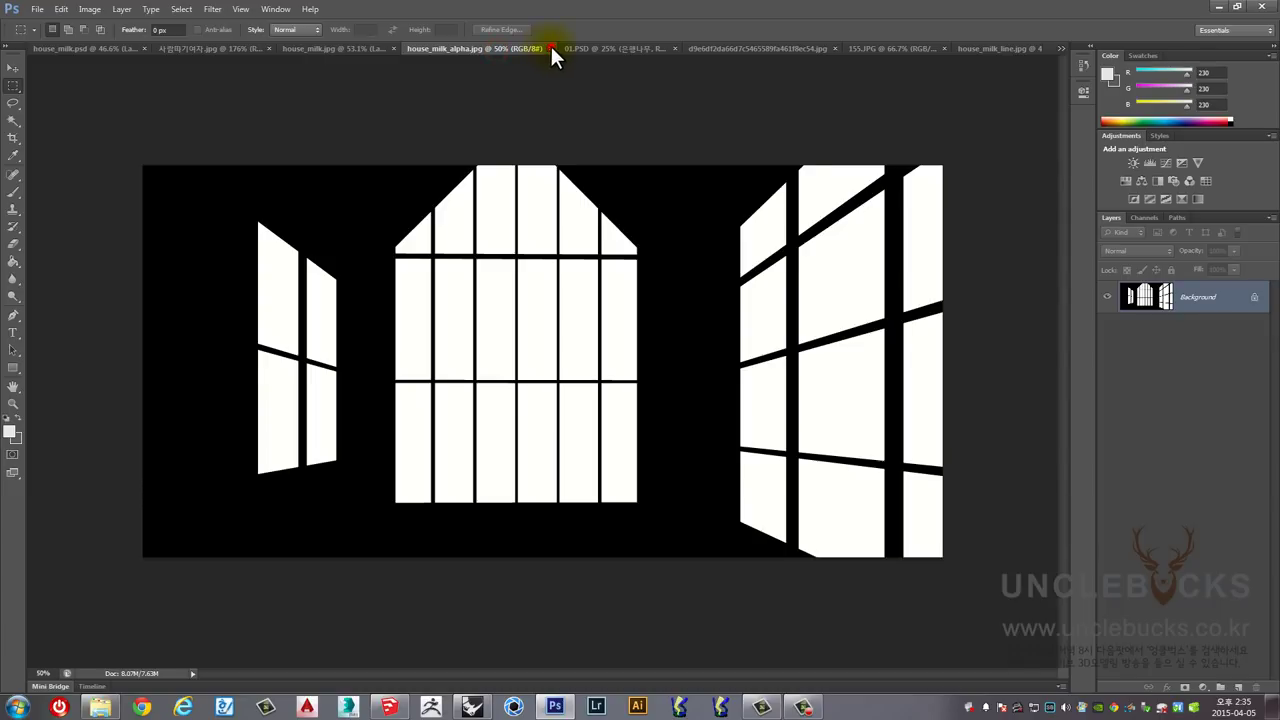
pyautogui.hotkey('ctrl', 'w')
pyautogui.click(546, 48)
pyautogui.hotkey('ctrl', 'w')
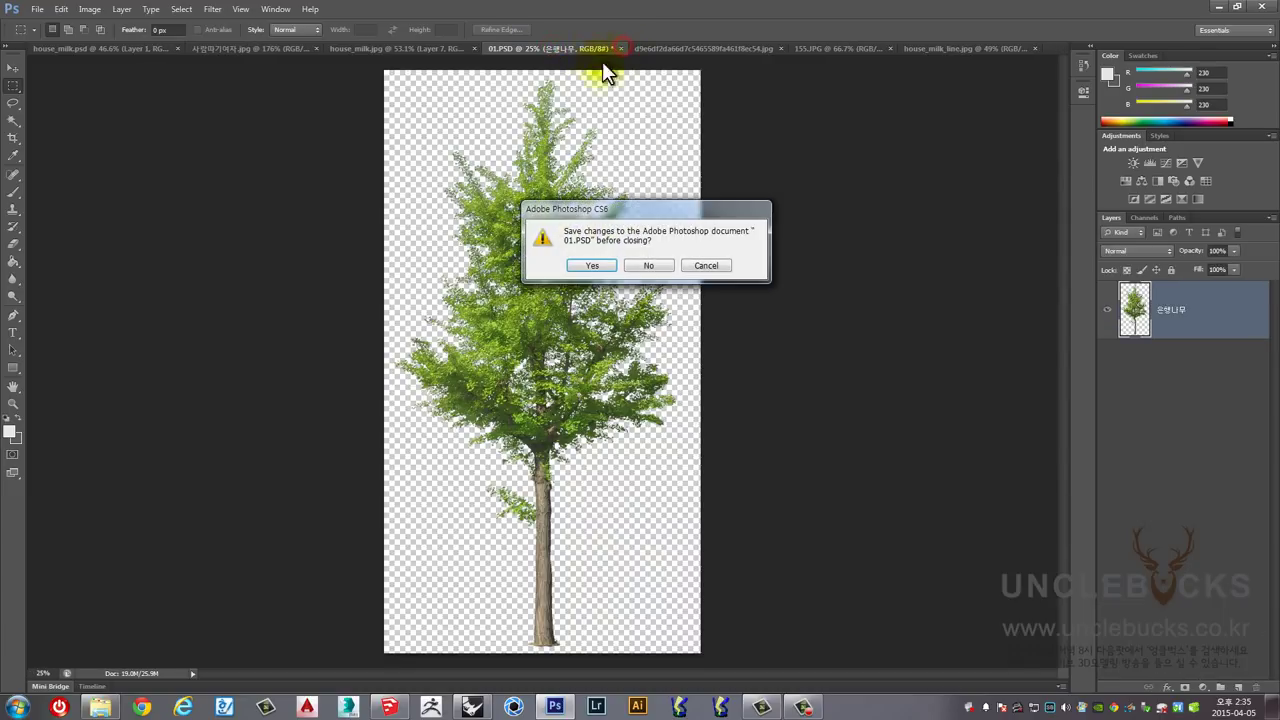
pyautogui.click(645, 266)
# Step: Close the second tree image, house_milk_line.jpg and the 155.JPG parquet texture
pyautogui.click(553, 48)
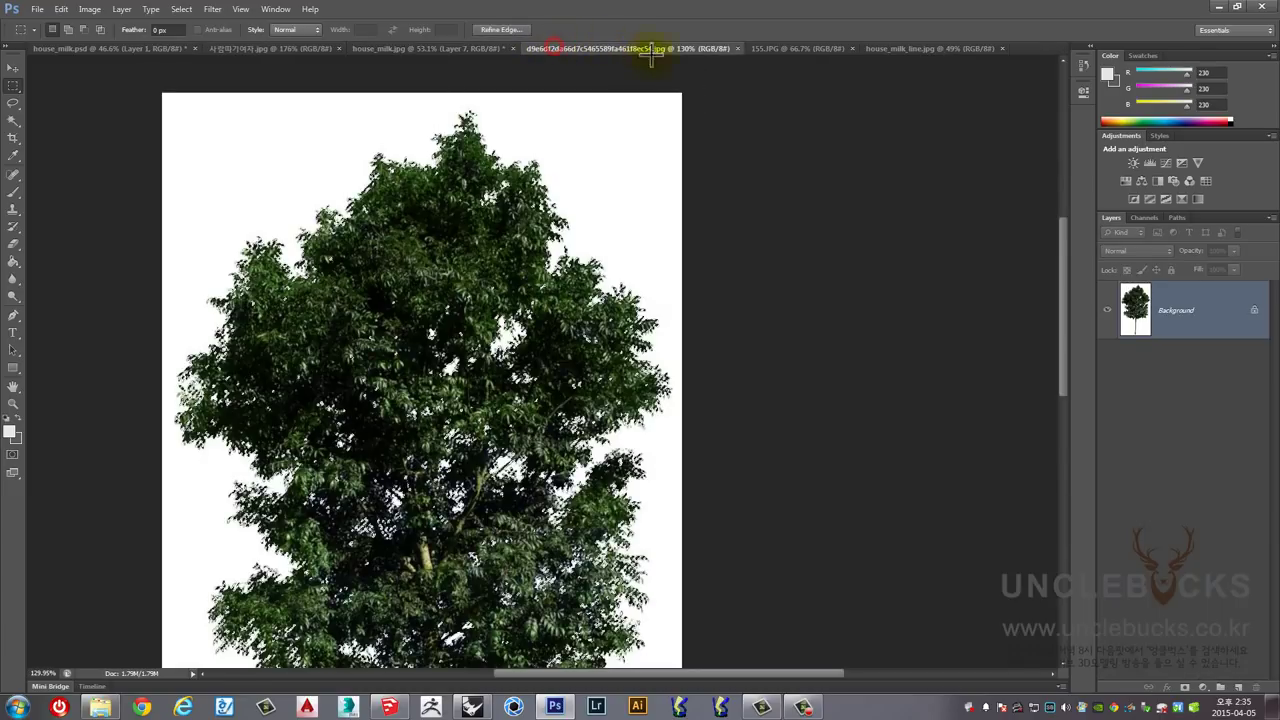
pyautogui.click(738, 48)
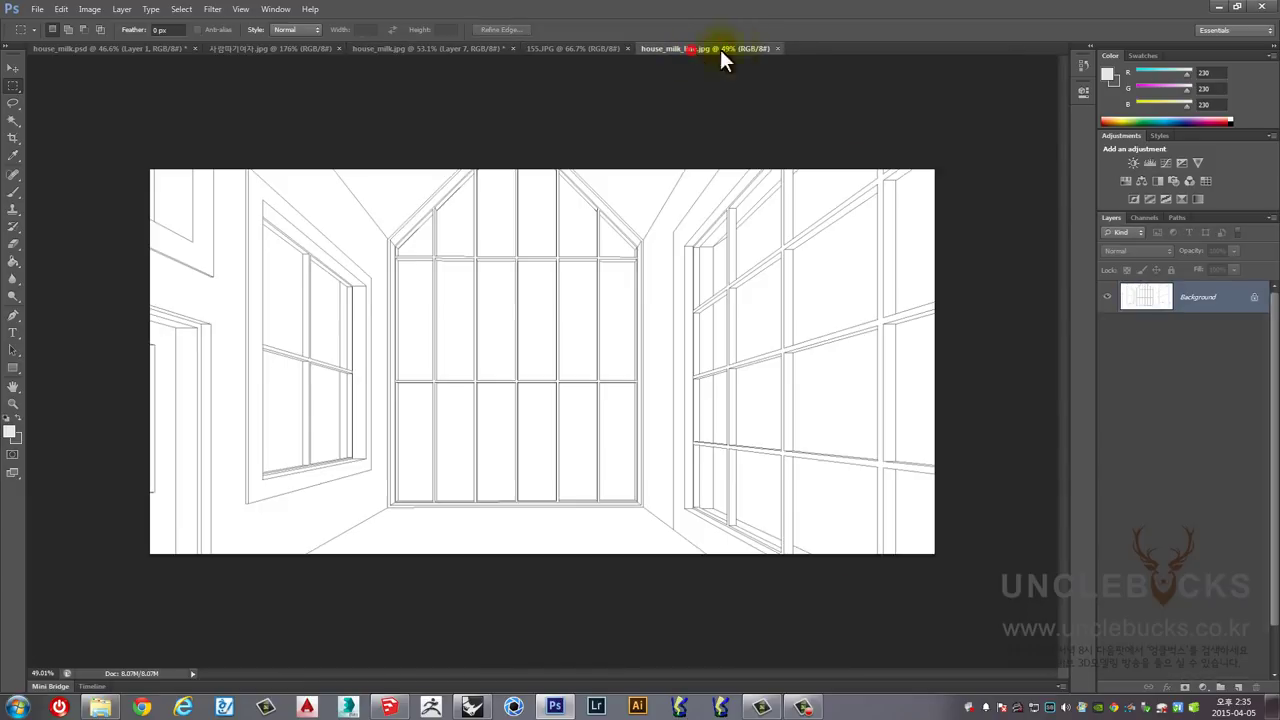
pyautogui.click(777, 48)
pyautogui.click(599, 47)
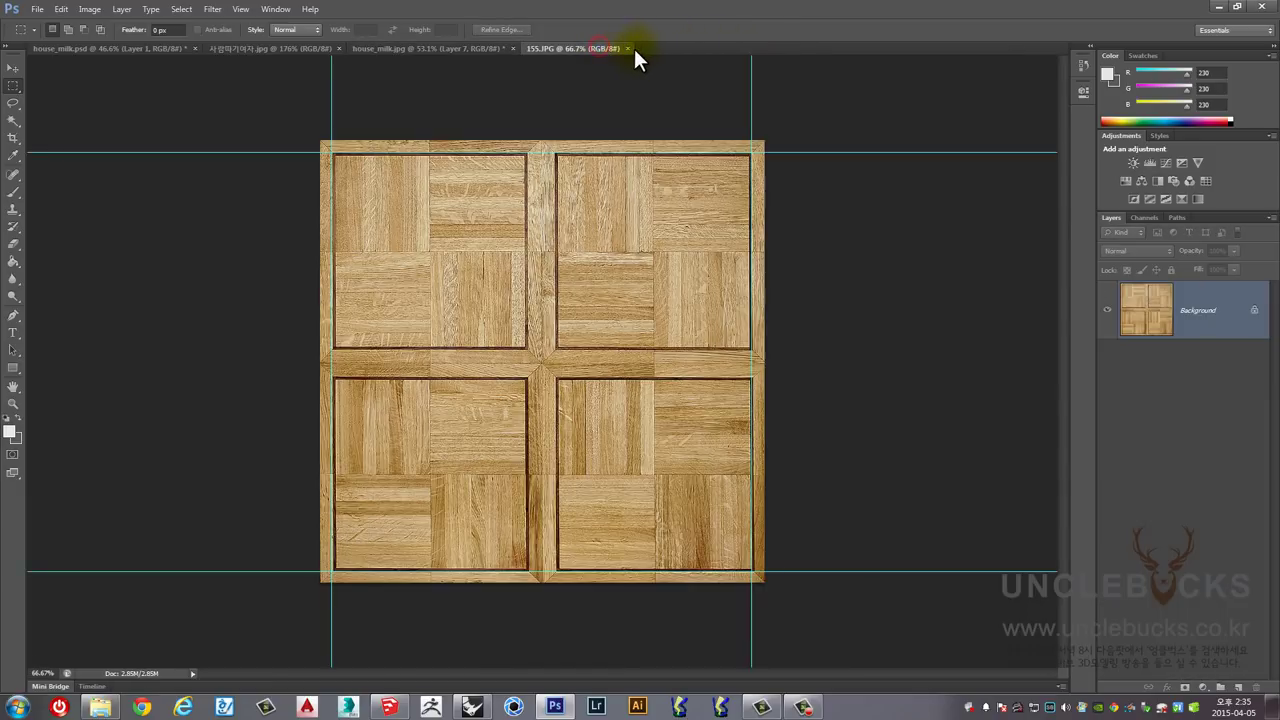
pyautogui.click(628, 48)
# Step: Open the america024.jpg brick texture and select the Move tool
pyautogui.click(35, 12)
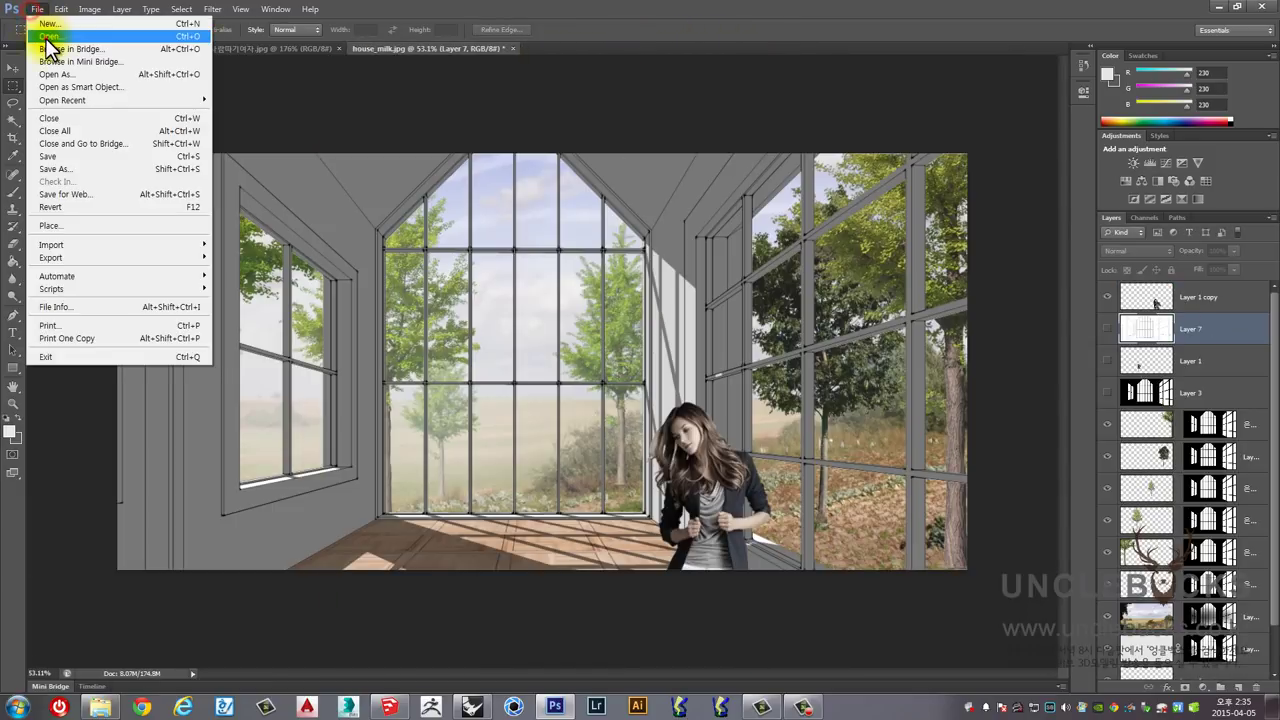
pyautogui.click(45, 34)
pyautogui.click(392, 160)
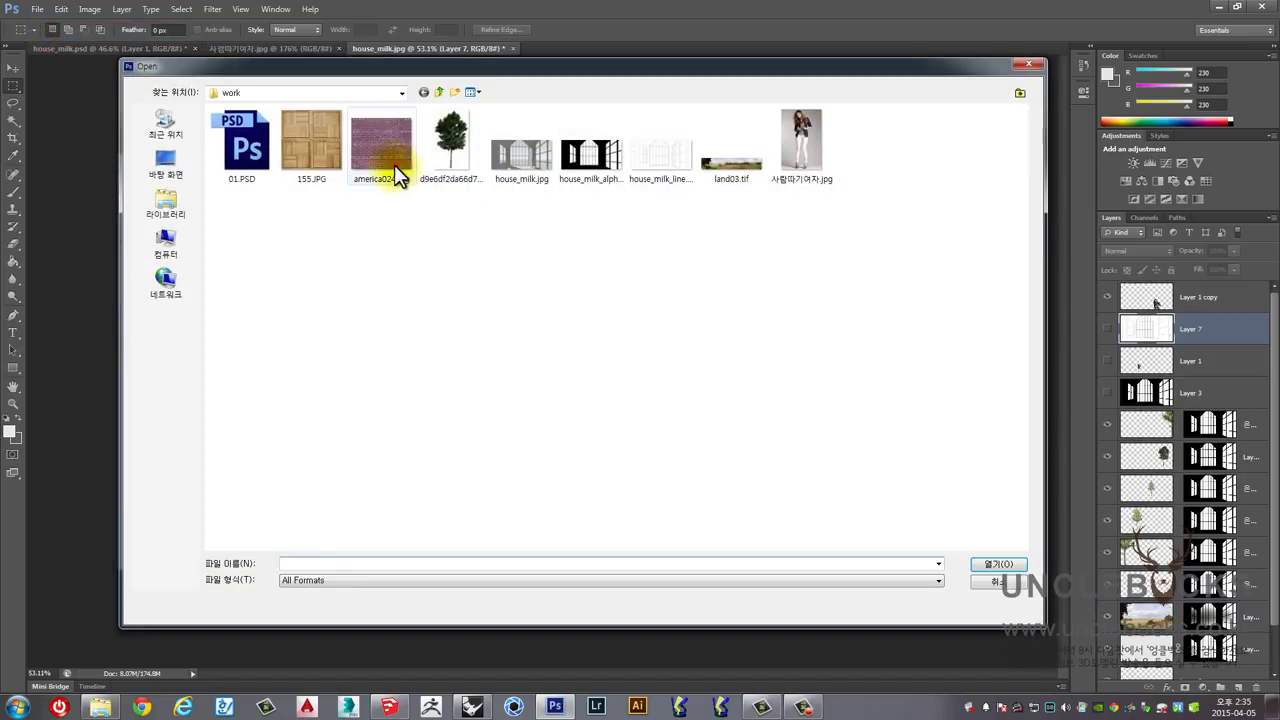
pyautogui.click(1011, 562)
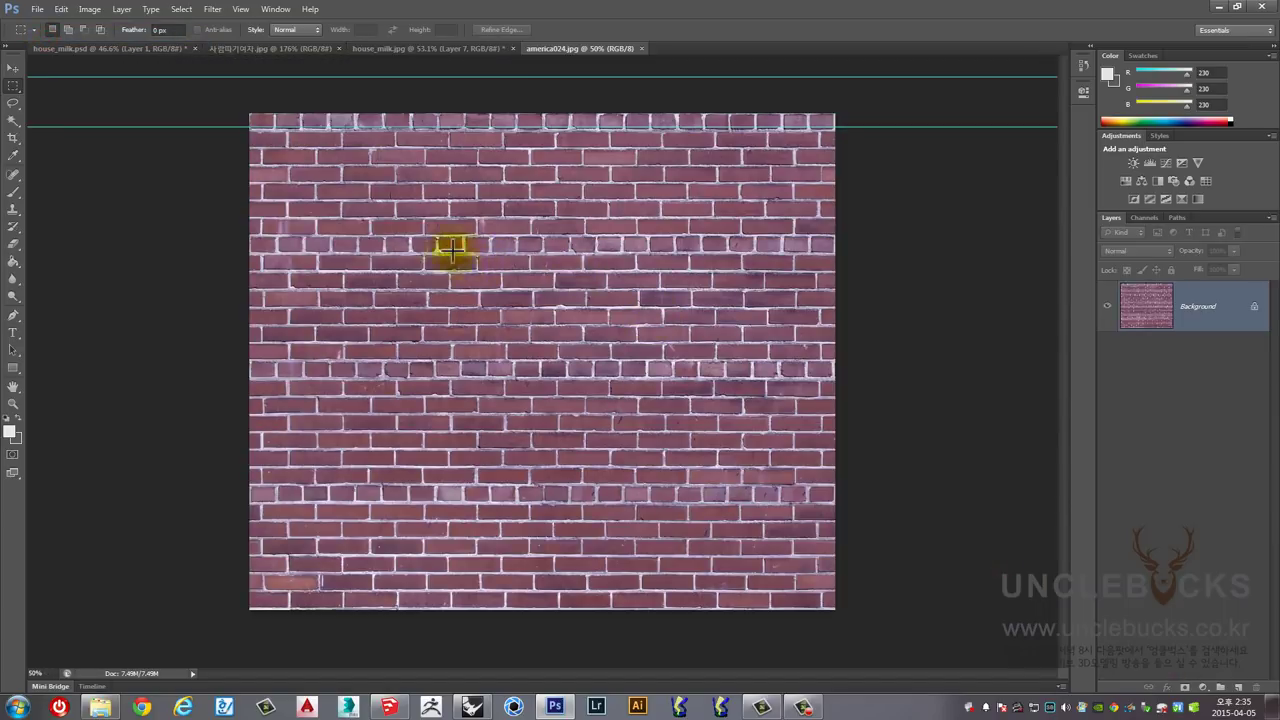
pyautogui.click(14, 68)
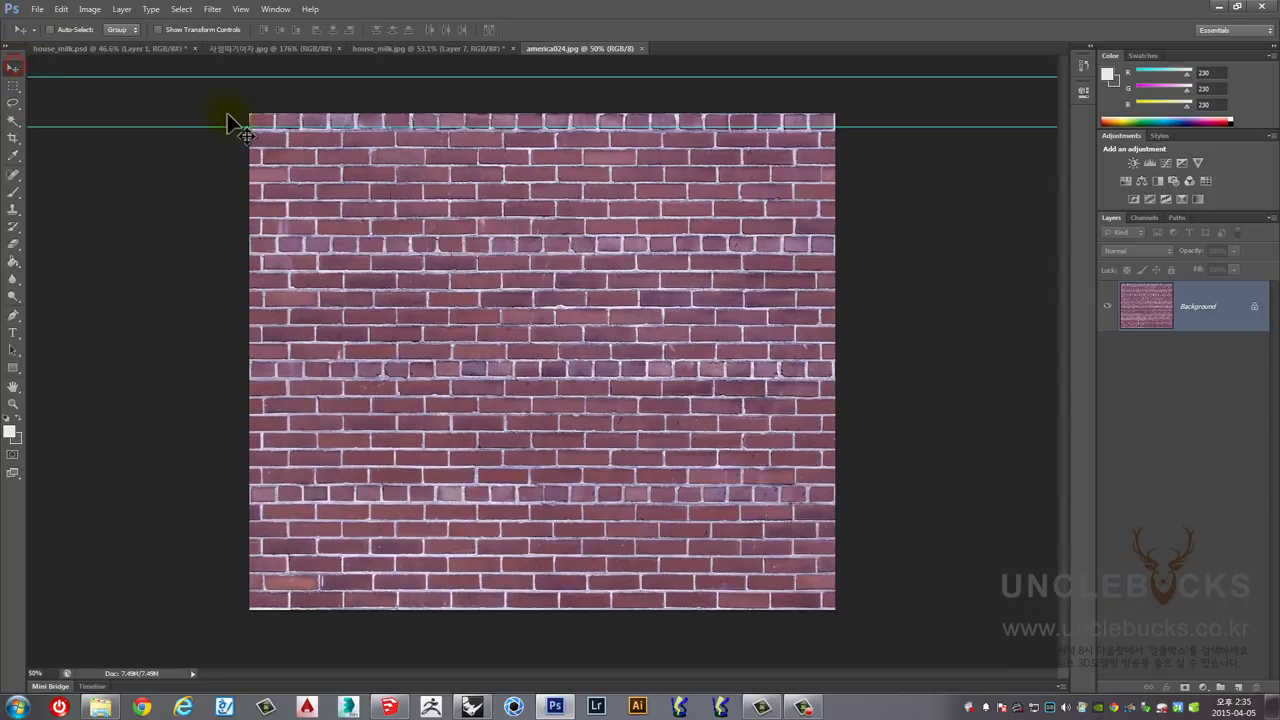
pyautogui.scroll(-1, 314, 141)
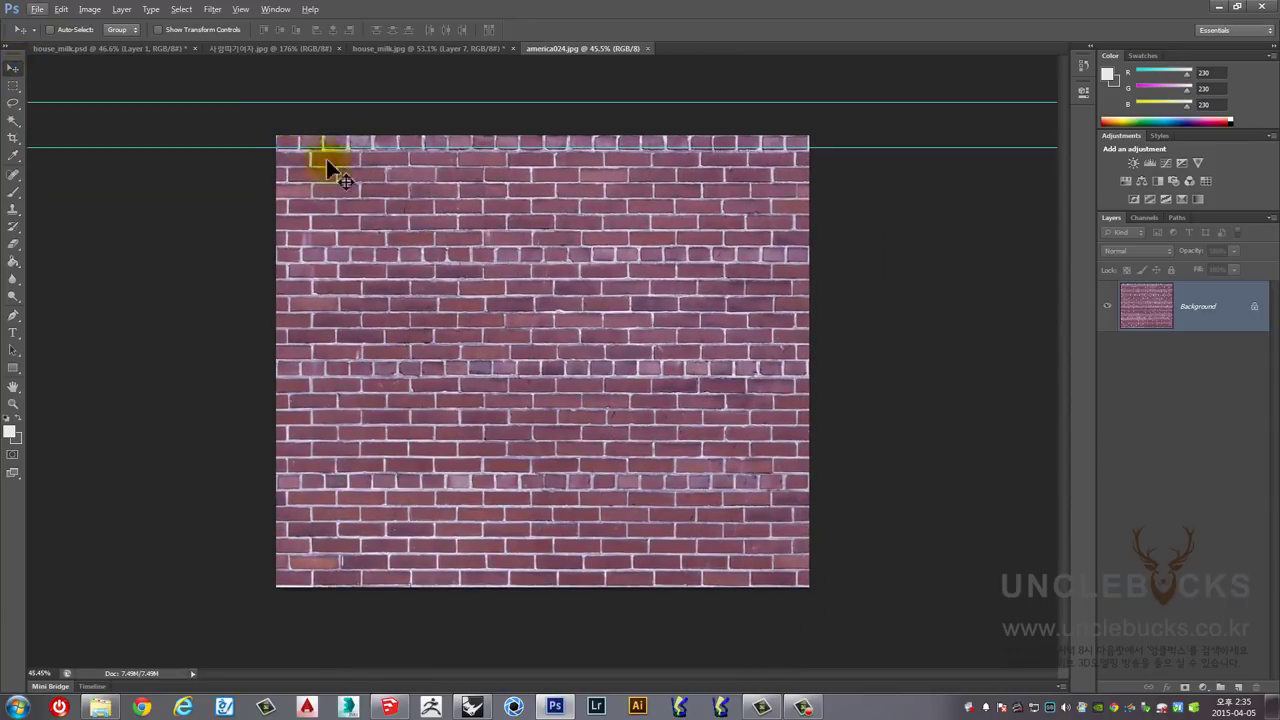
# Step: Drop the brick texture into house_milk.jpg as new Layer 8
pyautogui.moveTo(418, 172); pyautogui.dragTo(408, 60)
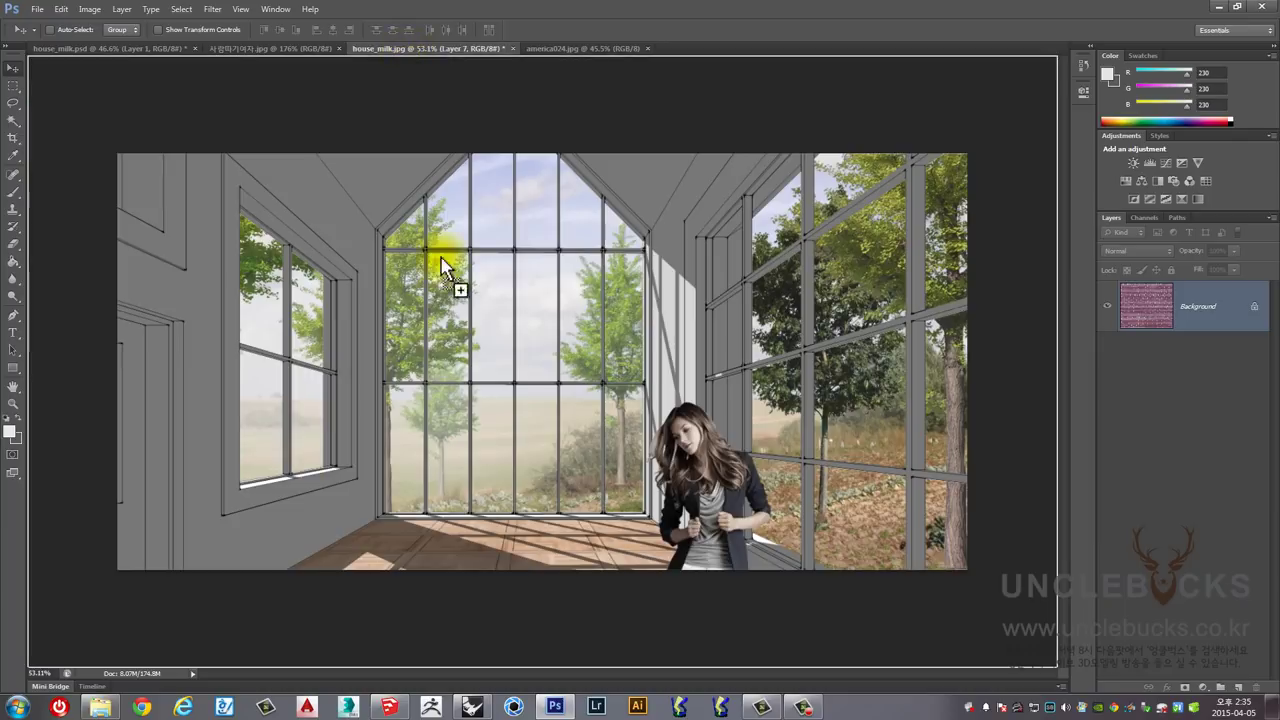
pyautogui.moveTo(408, 55); pyautogui.dragTo(440, 268)
pyautogui.moveTo(399, 317)
pyautogui.mouseDown()
pyautogui.moveTo(410, 263)
pyautogui.moveTo(422, 268)
pyautogui.moveTo(403, 284)
pyautogui.mouseUp()
pyautogui.scroll(-2, 412, 272)
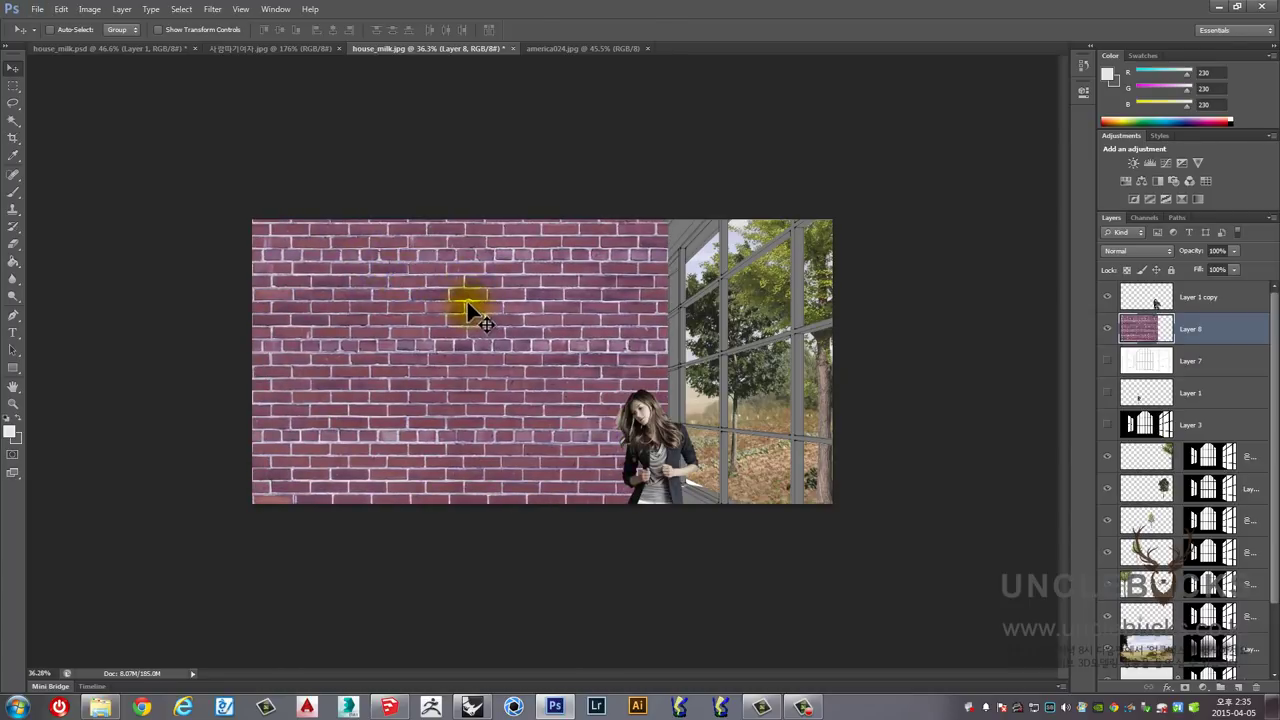
# Step: Cancel a trial resize of the bricks, then move Layer 7 above Layer 8 and show it
pyautogui.hotkey('ctrl', 't')
pyautogui.moveTo(245, 165); pyautogui.dragTo(410, 300)
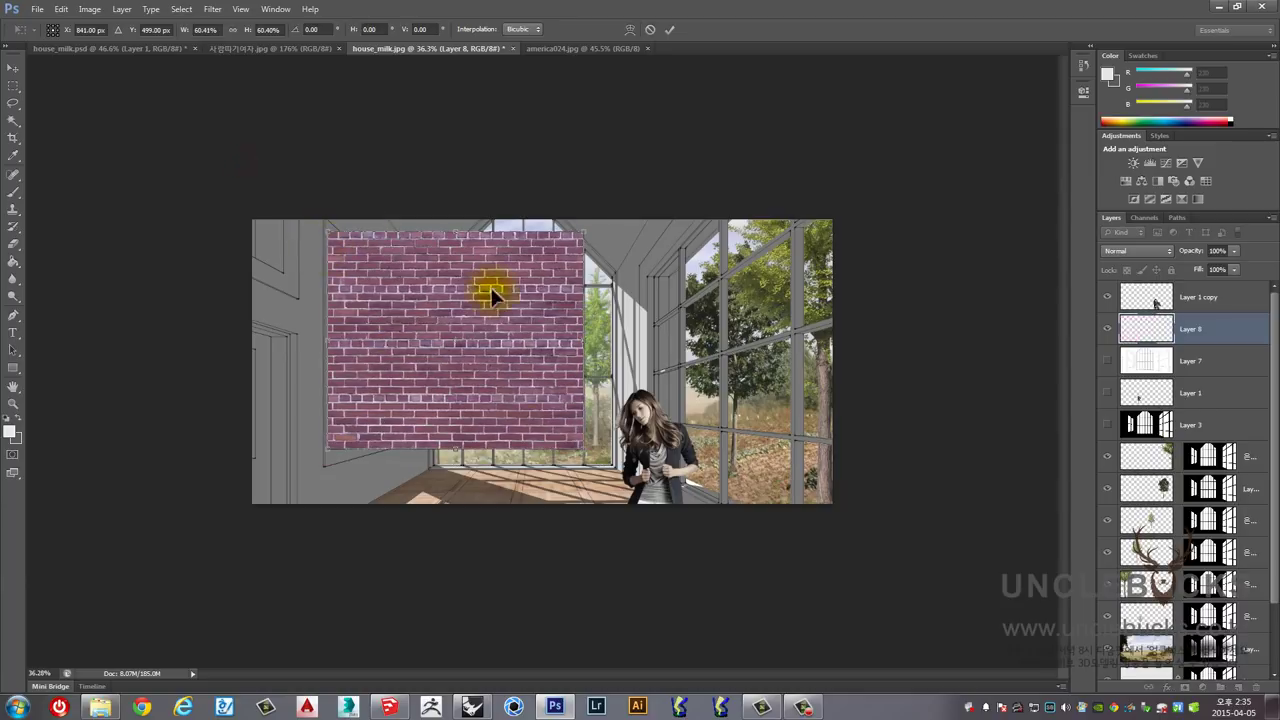
pyautogui.moveTo(486, 286)
pyautogui.mouseDown()
pyautogui.moveTo(445, 265)
pyautogui.moveTo(486, 286)
pyautogui.moveTo(460, 288)
pyautogui.moveTo(540, 272)
pyautogui.moveTo(462, 256)
pyautogui.mouseUp()
pyautogui.press('Escape')
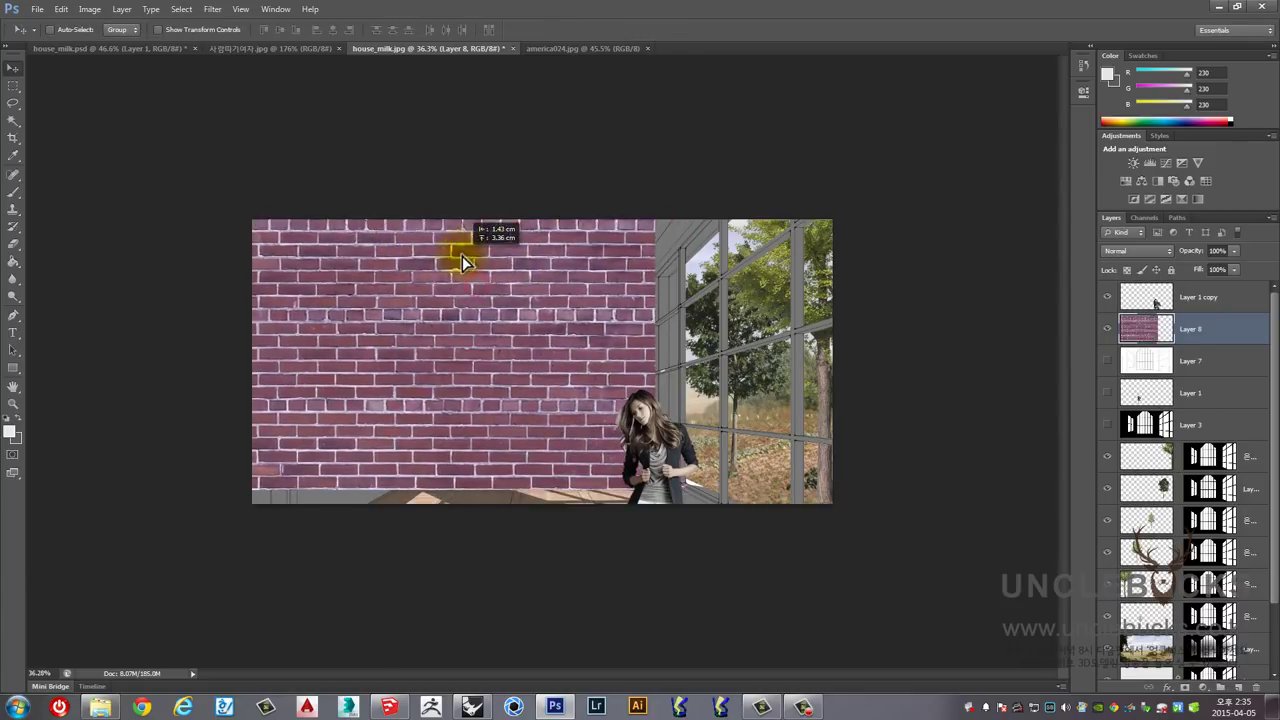
pyautogui.click(1140, 372)
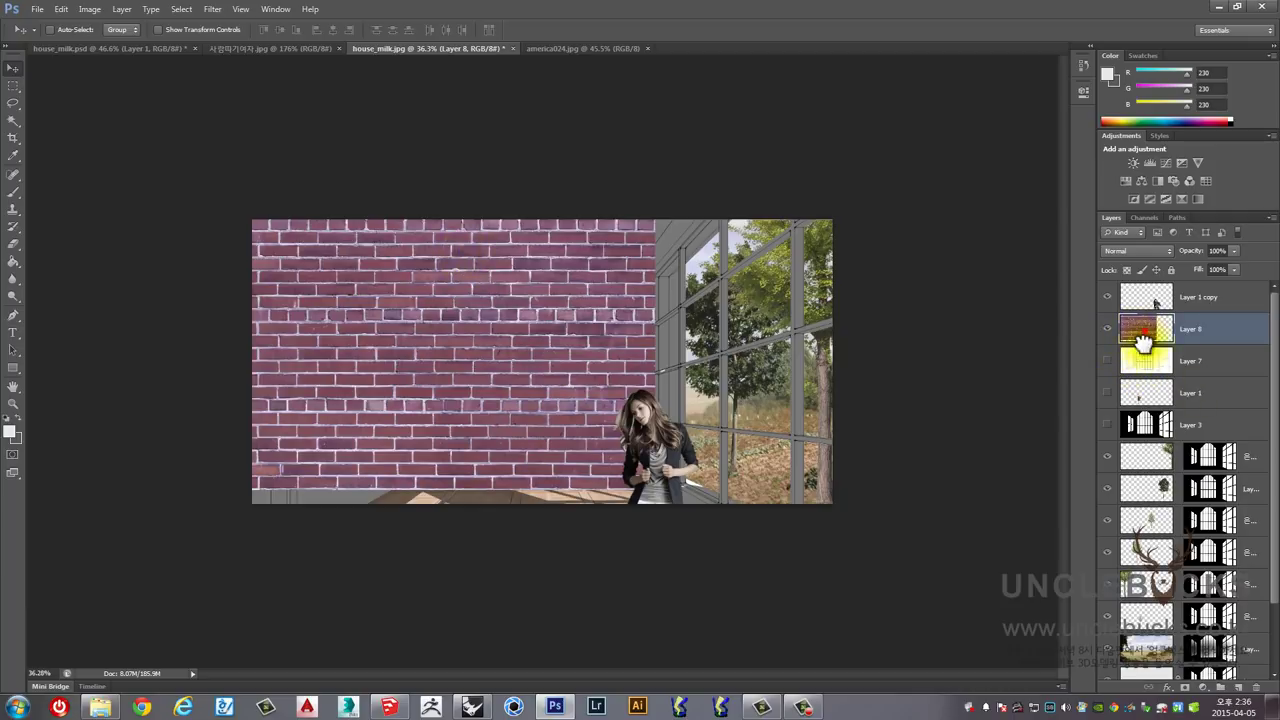
pyautogui.moveTo(1140, 368); pyautogui.dragTo(1138, 332)
pyautogui.click(1137, 332)
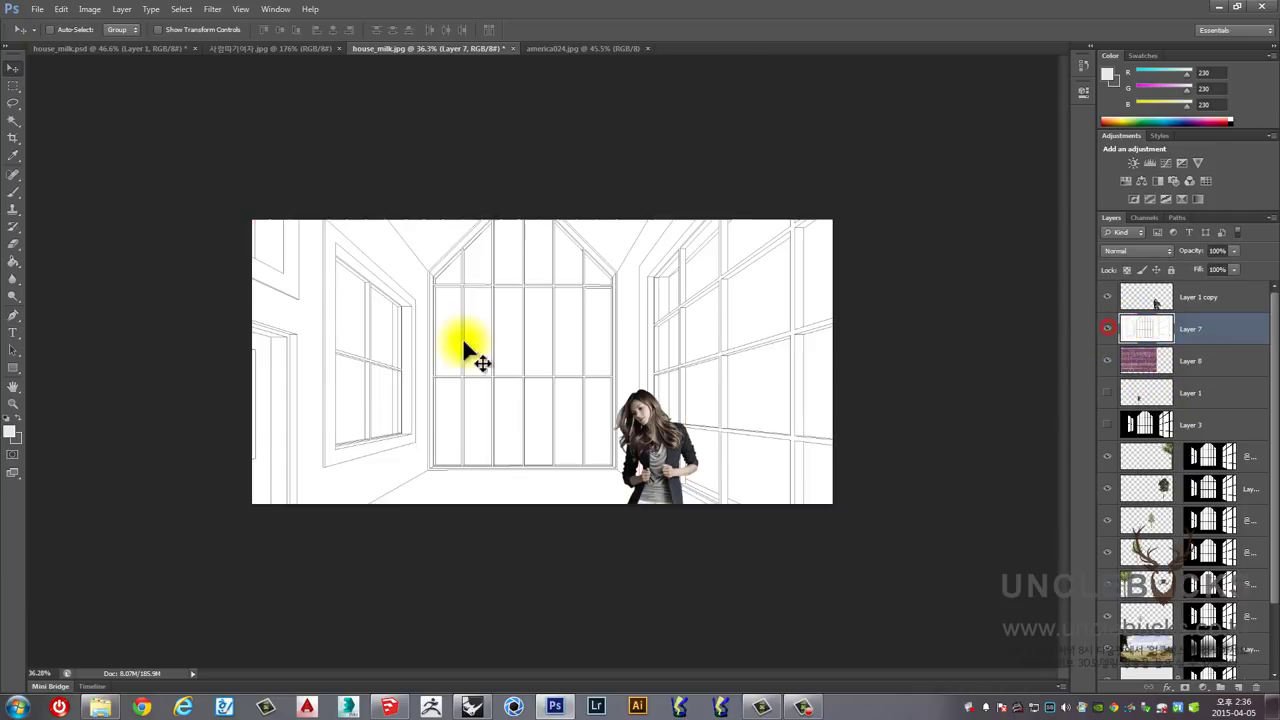
# Step: Magic Wand the left wall on Layer 7, hide Layer 7, and mask brick Layer 8 to that selection
pyautogui.click(12, 122)
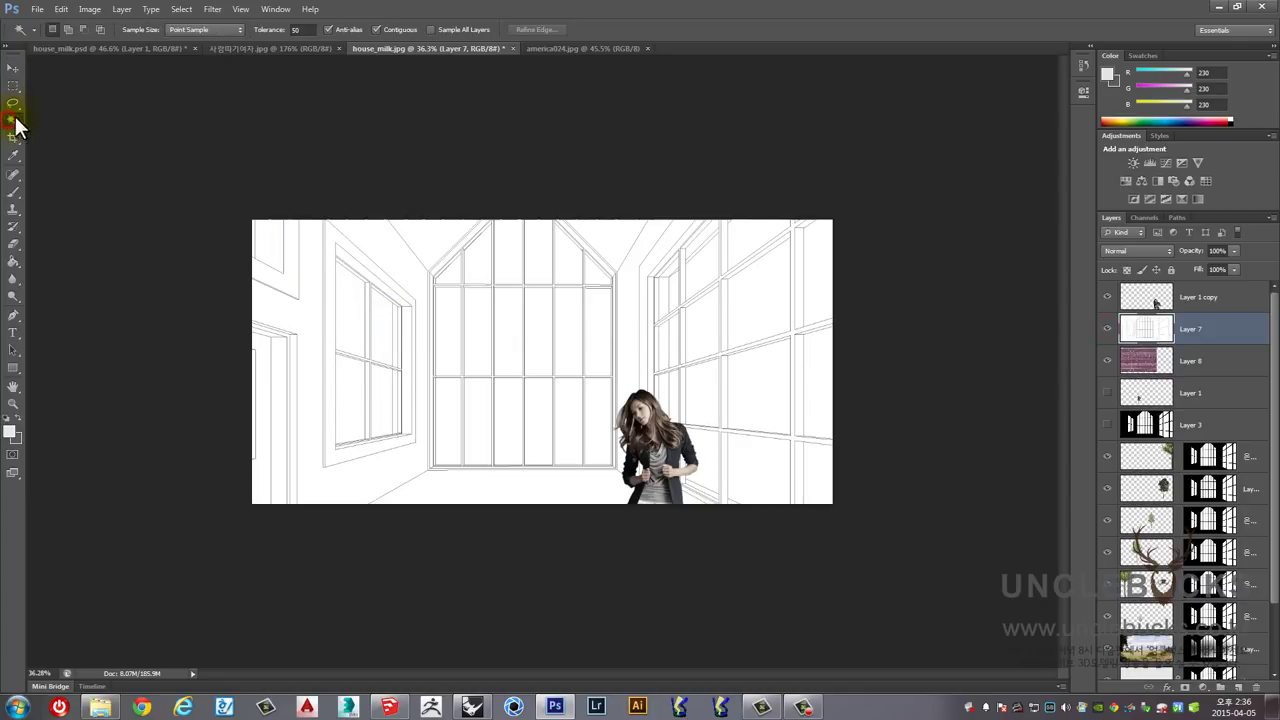
pyautogui.click(307, 315)
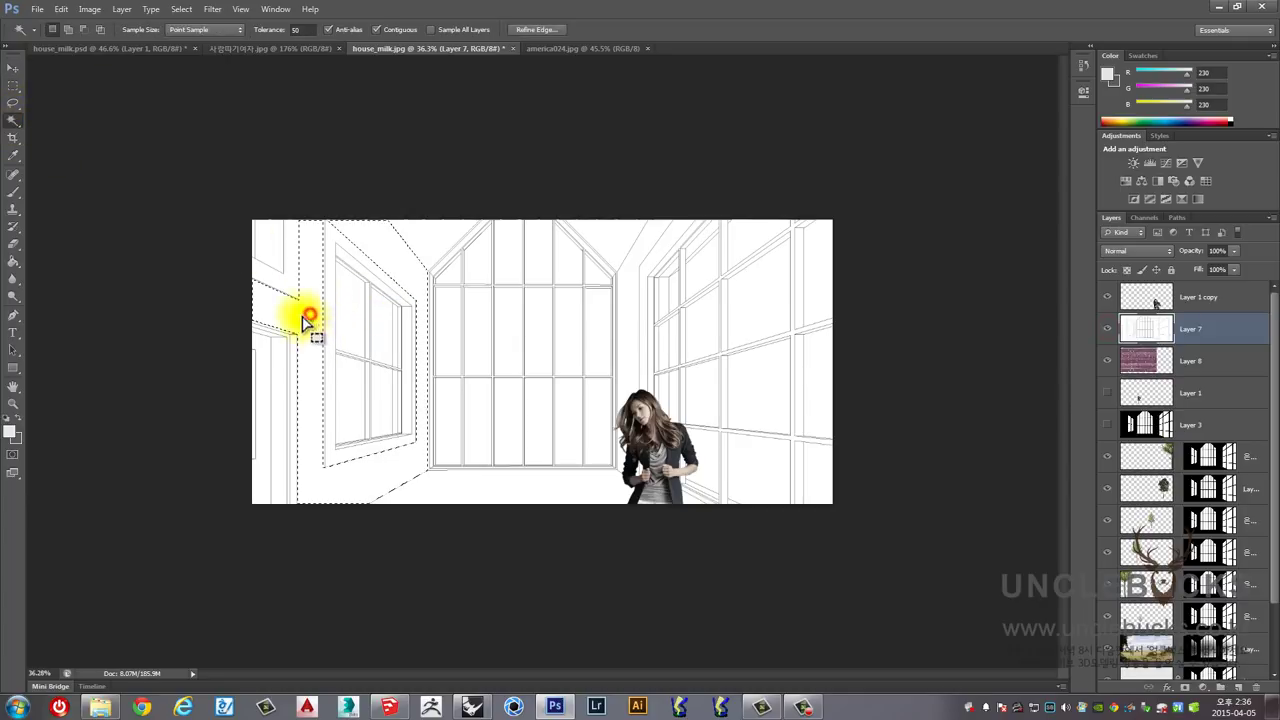
pyautogui.click(1107, 329)
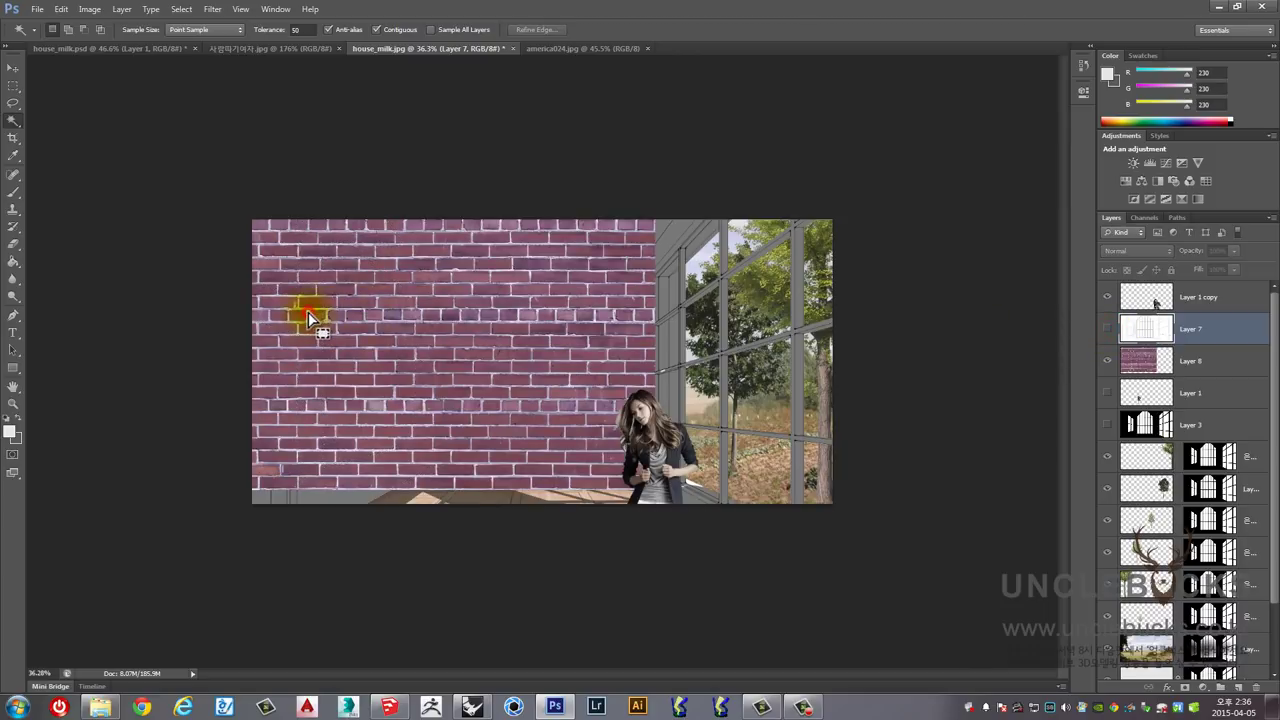
pyautogui.click(1190, 360)
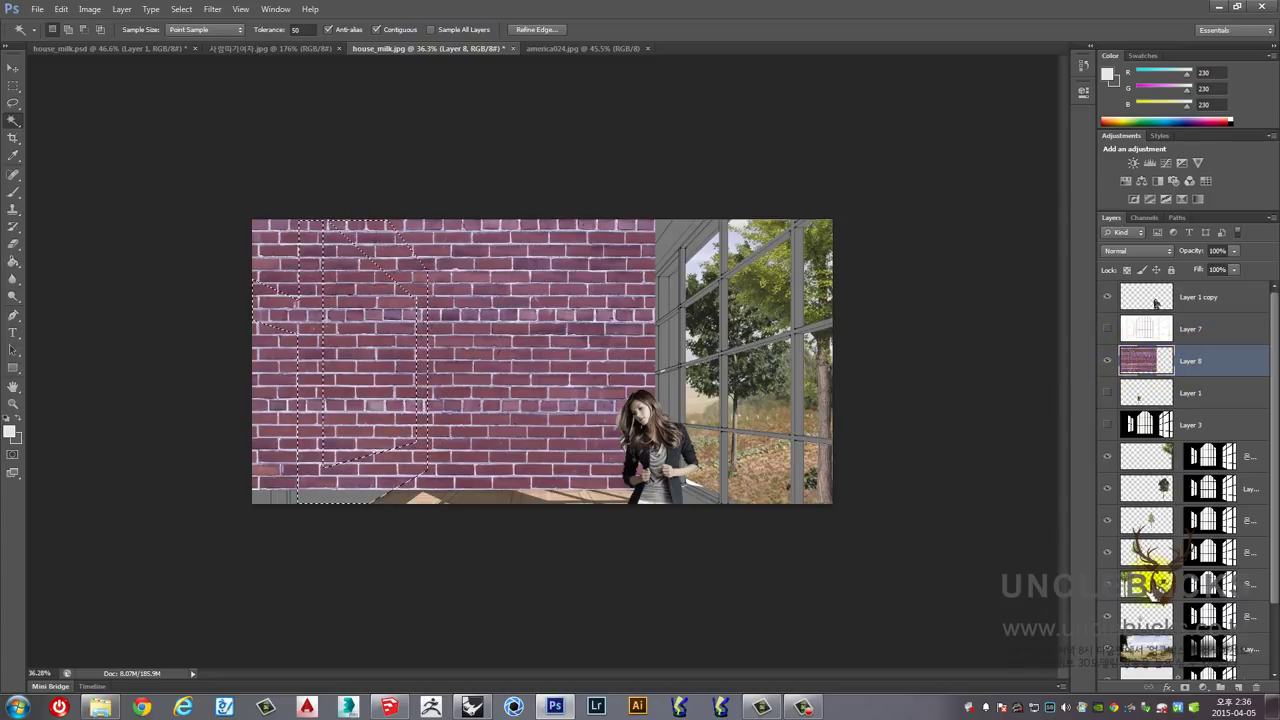
pyautogui.scroll(-1, 1200, 660)
pyautogui.click(1185, 688)
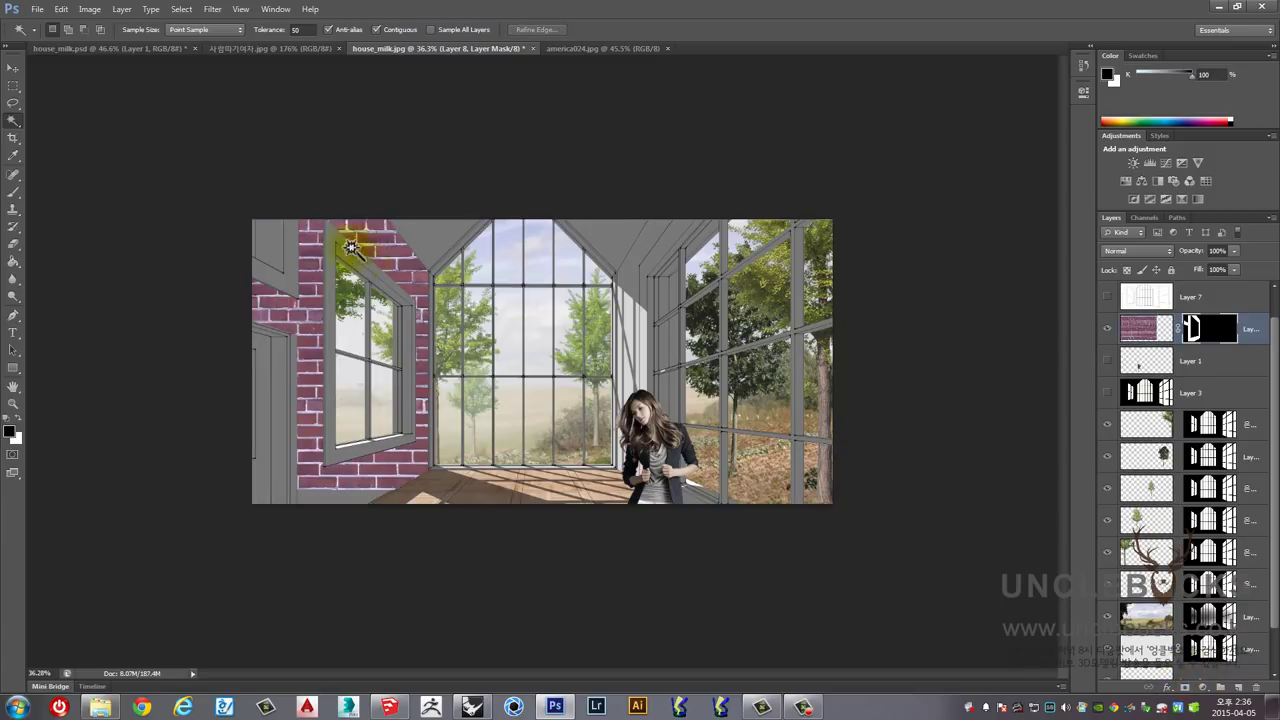
pyautogui.click(17, 72)
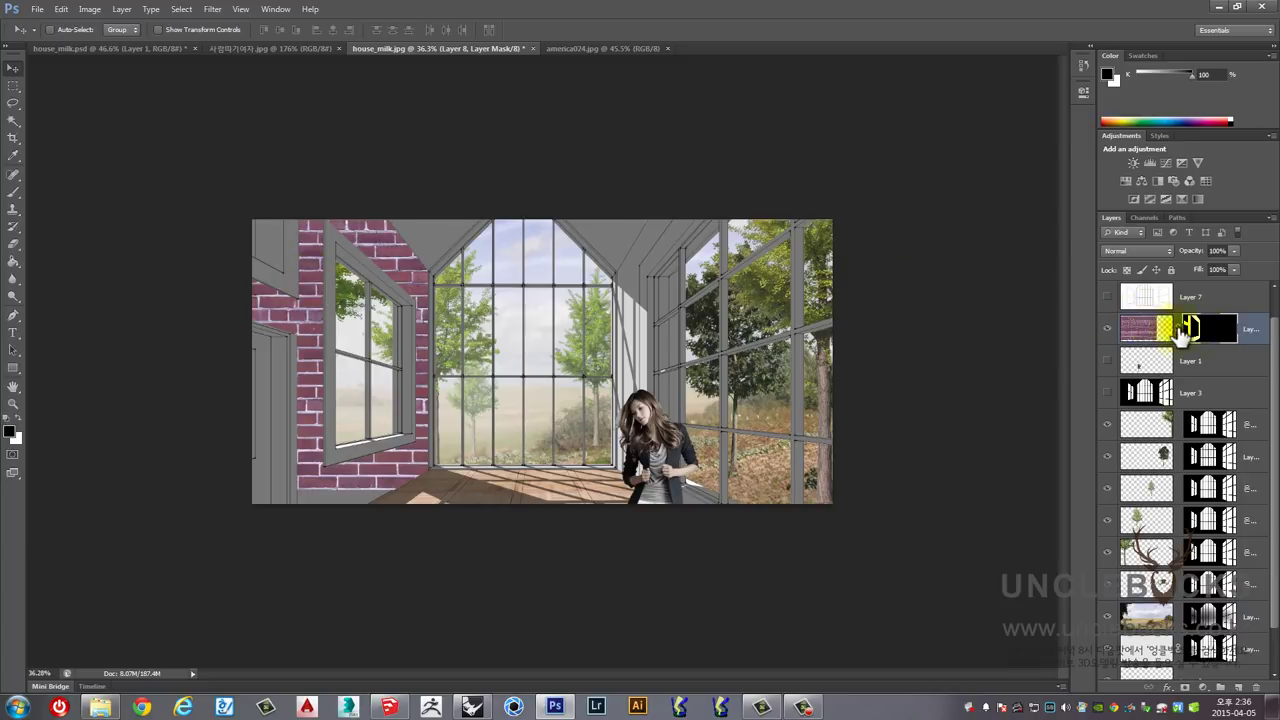
pyautogui.click(1138, 330)
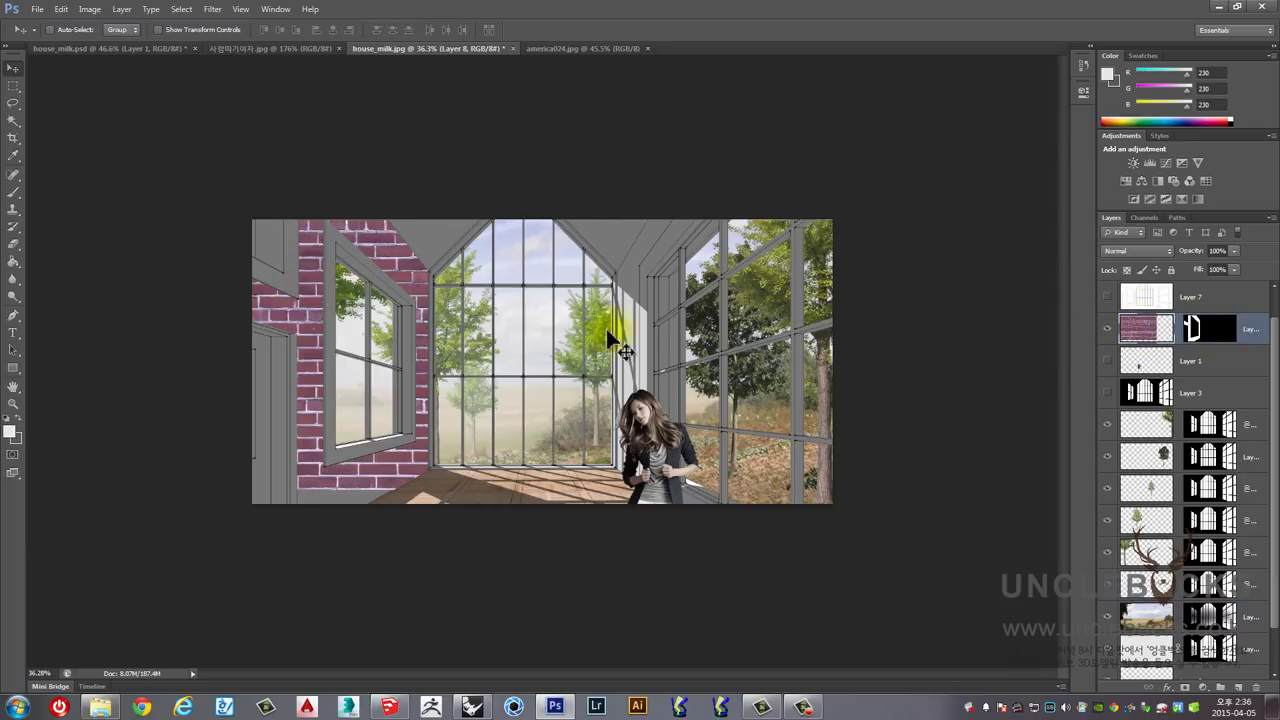
pyautogui.scroll(-1, 353, 313)
# Step: Free-transform the brick layer, narrowing its sides and trimming its top and bottom edges
pyautogui.hotkey('ctrl', 't')
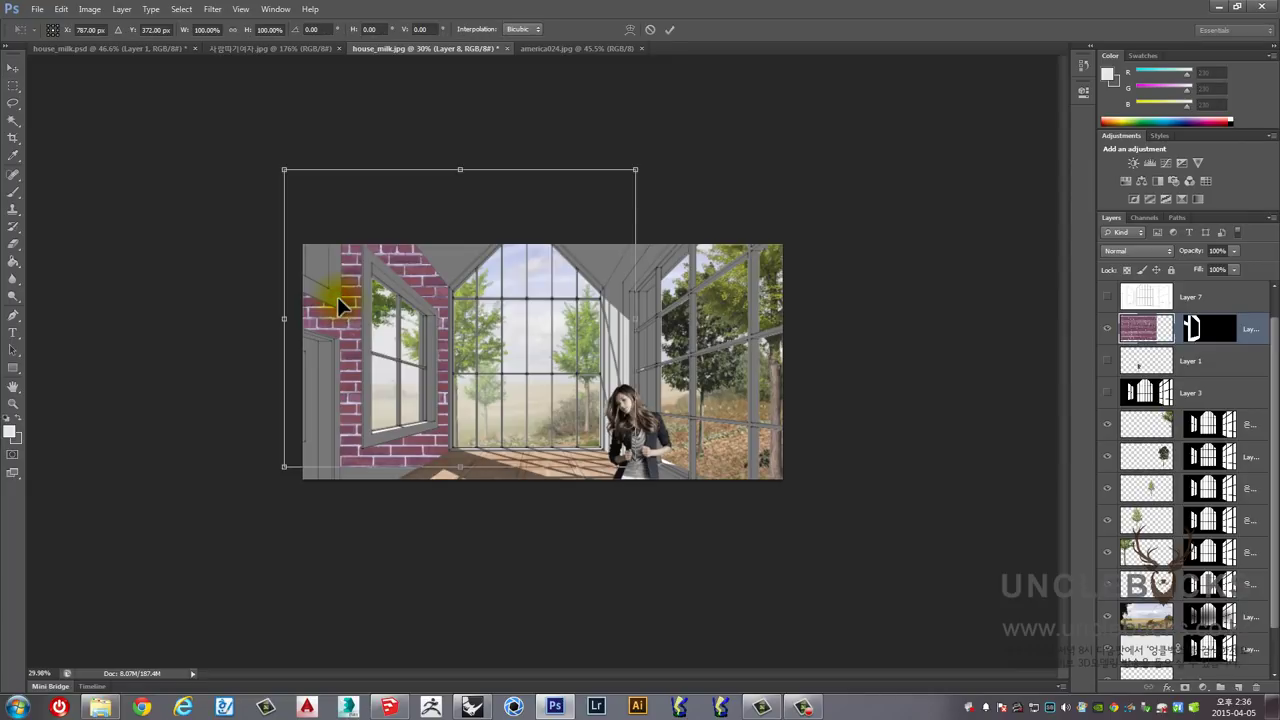
pyautogui.moveTo(633, 322); pyautogui.dragTo(452, 329)
pyautogui.moveTo(285, 320); pyautogui.dragTo(303, 320)
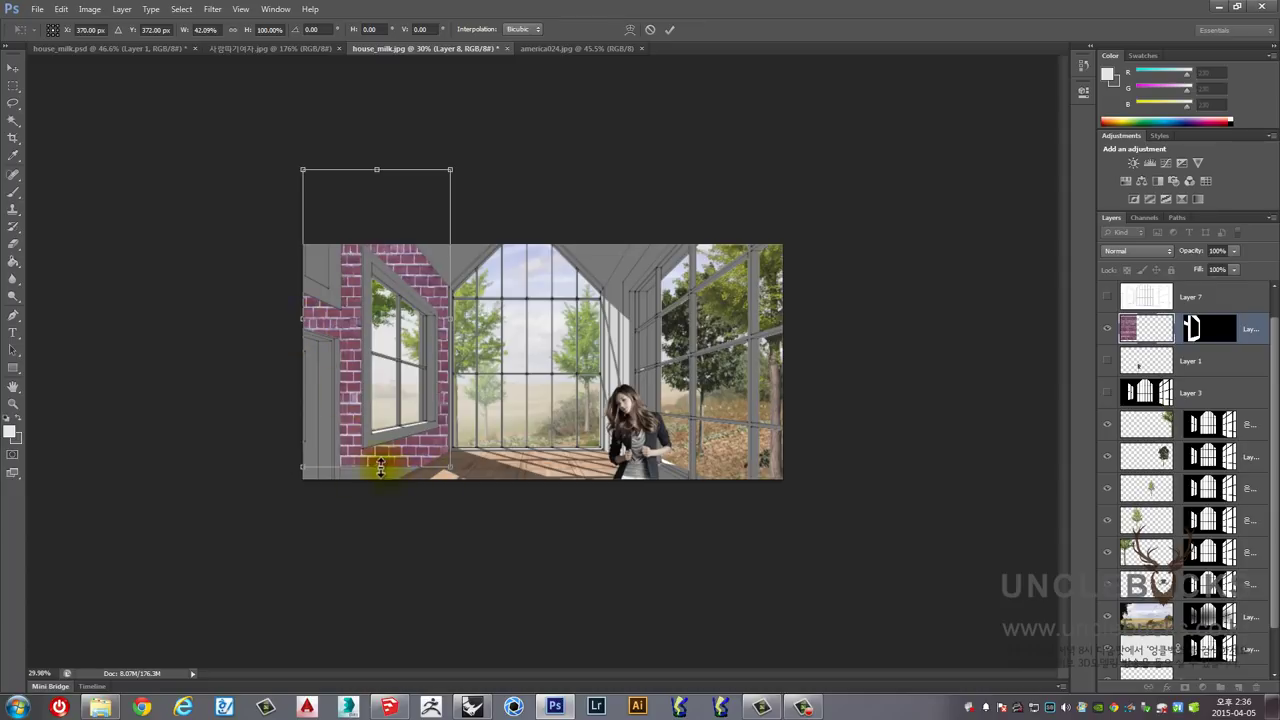
pyautogui.moveTo(371, 460); pyautogui.dragTo(371, 452)
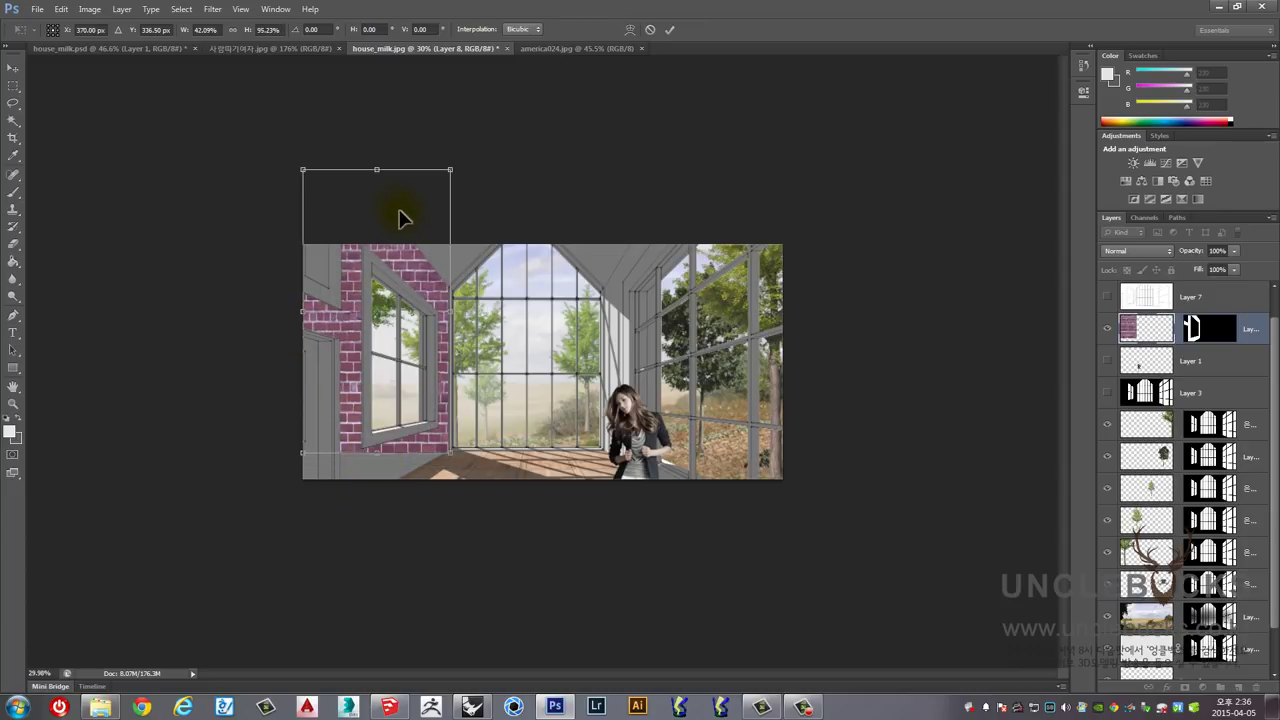
pyautogui.moveTo(381, 172); pyautogui.dragTo(390, 286)
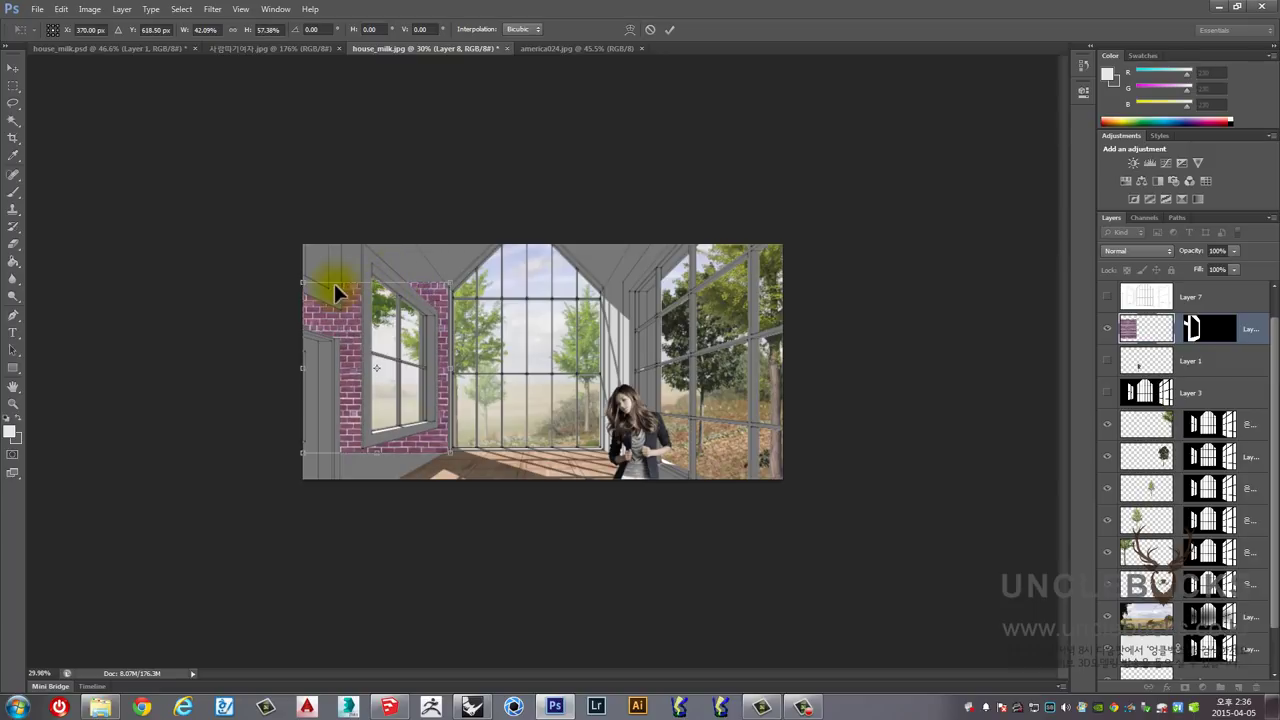
# Step: Drag the left corners up and down to match the wall's perspective, then commit
pyautogui.moveTo(303, 284); pyautogui.dragTo(303, 119)
pyautogui.moveTo(303, 462); pyautogui.dragTo(307, 528)
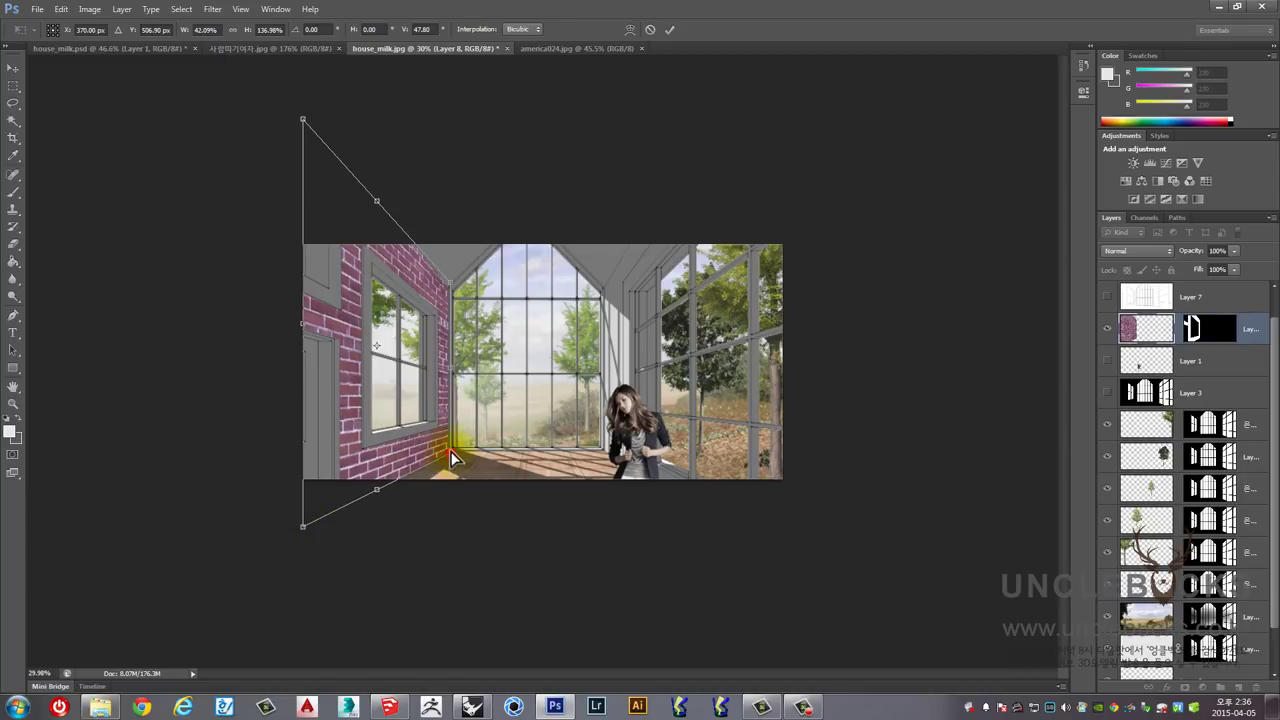
pyautogui.moveTo(451, 451); pyautogui.dragTo(451, 450)
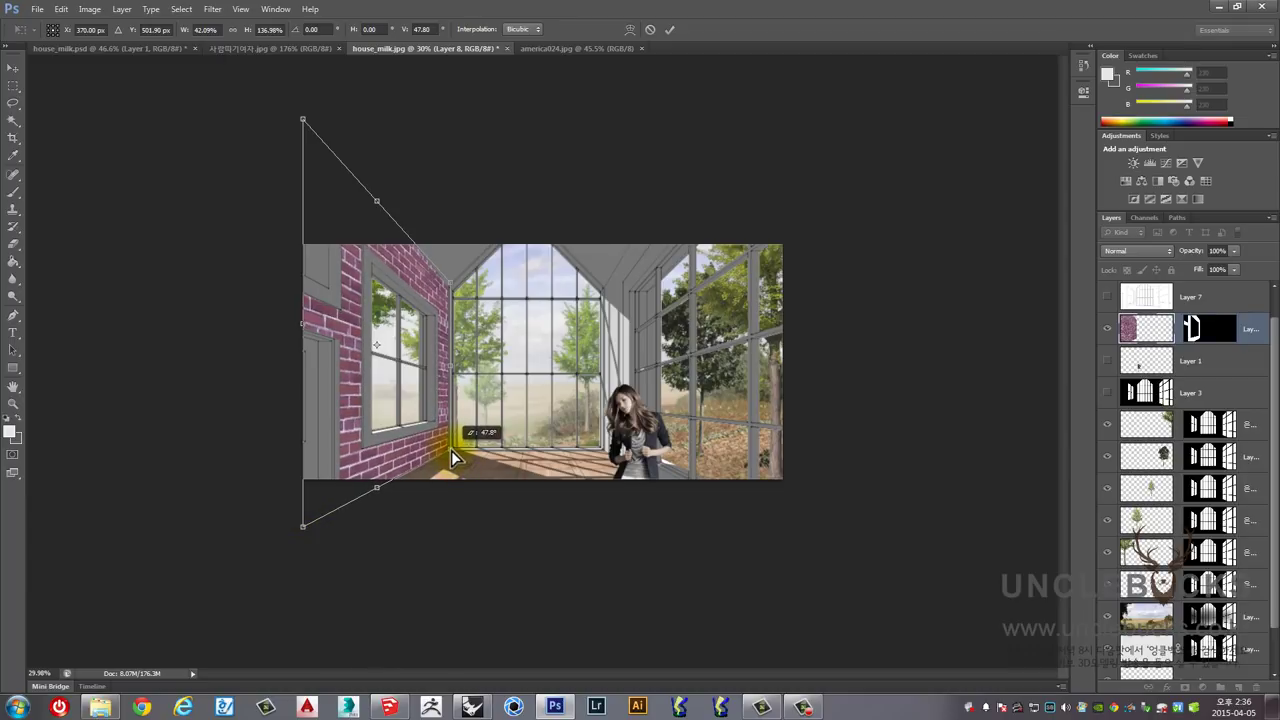
pyautogui.moveTo(303, 528); pyautogui.dragTo(303, 536)
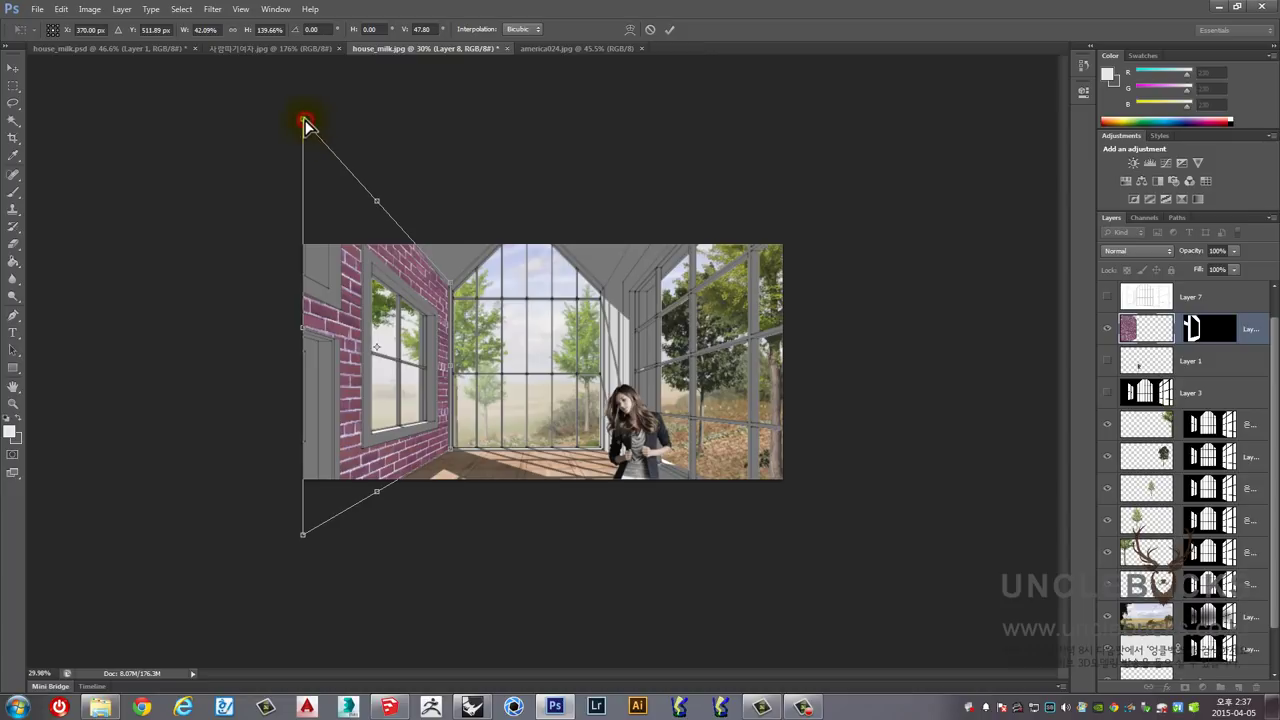
pyautogui.moveTo(303, 118); pyautogui.dragTo(304, 108)
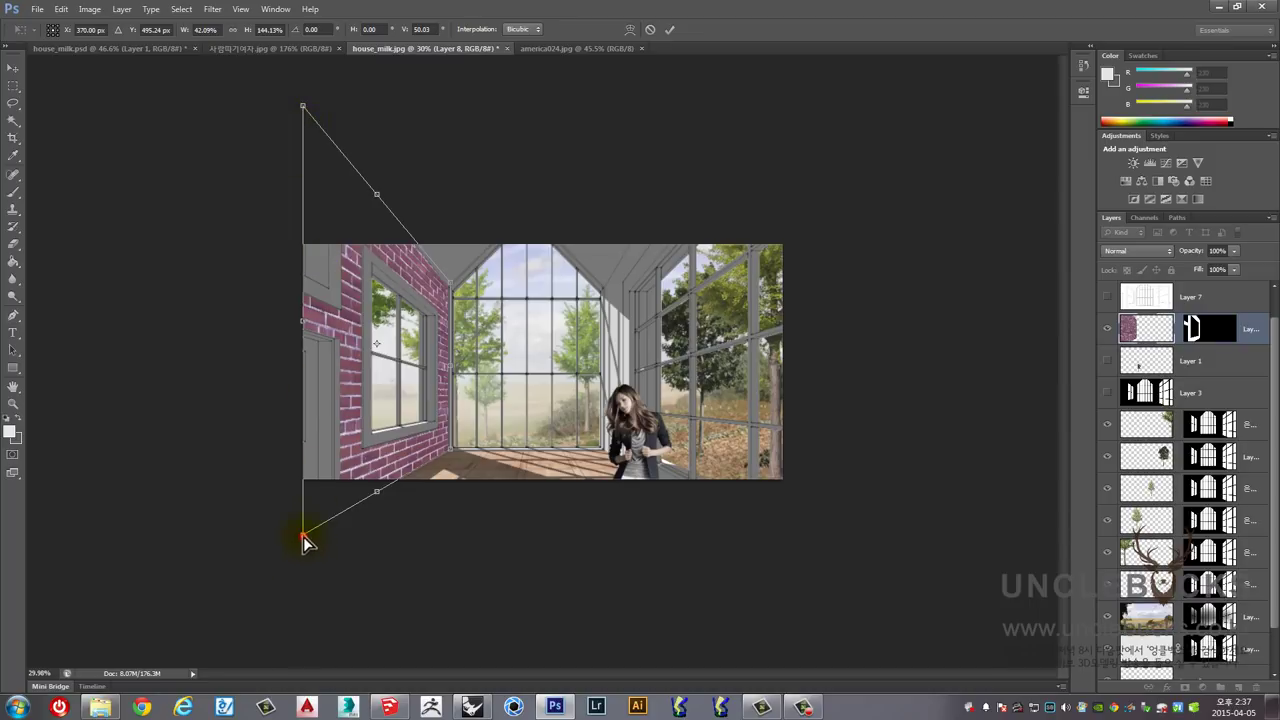
pyautogui.moveTo(305, 541); pyautogui.dragTo(306, 533)
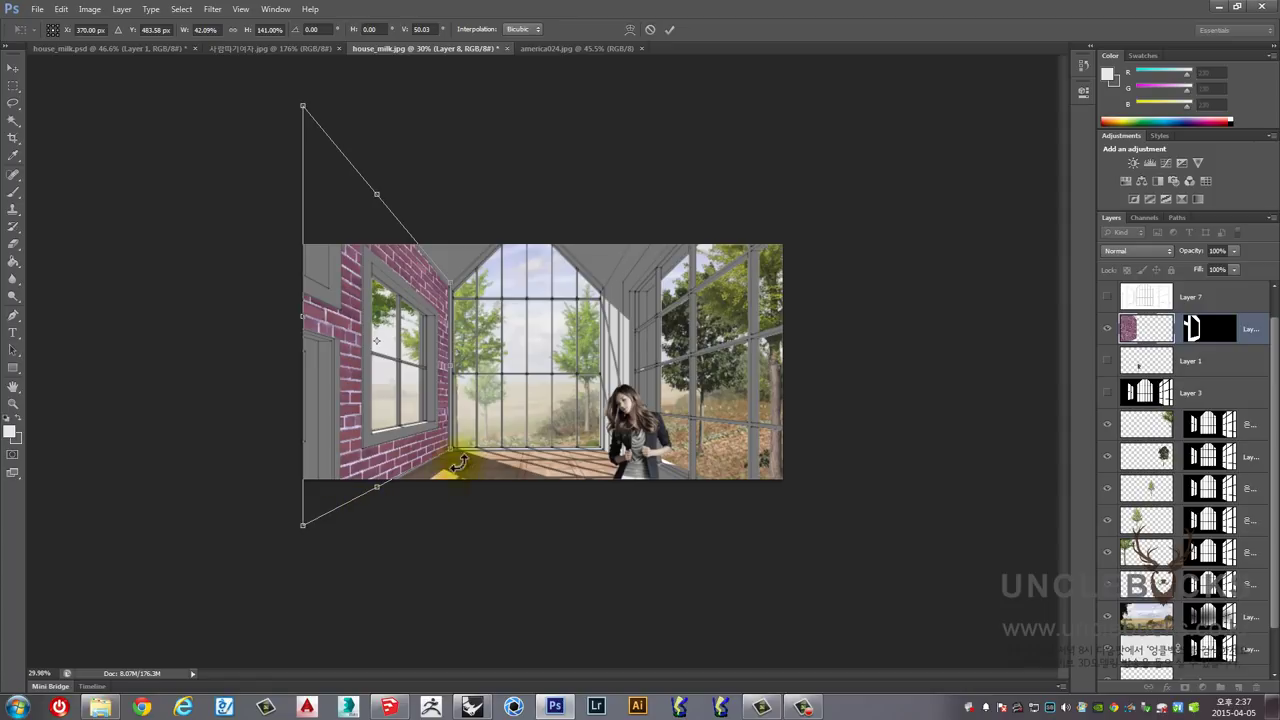
pyautogui.moveTo(451, 451); pyautogui.dragTo(449, 454)
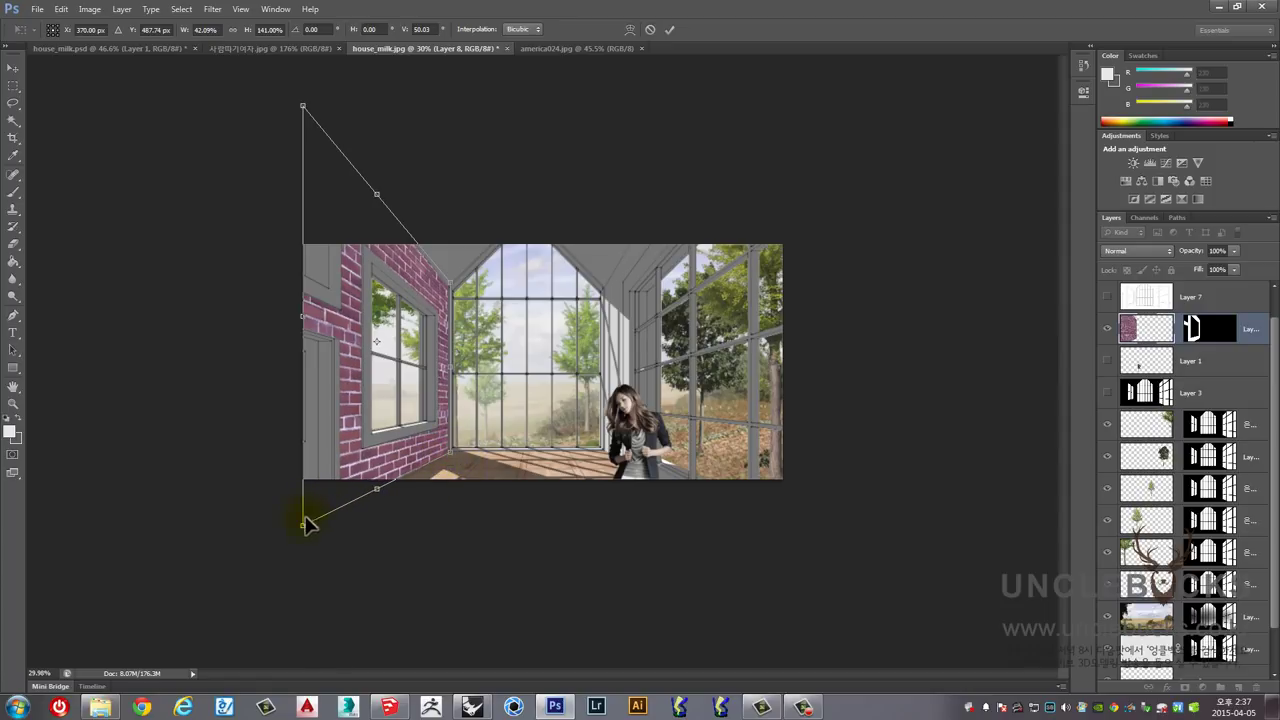
pyautogui.moveTo(303, 523); pyautogui.dragTo(304, 535)
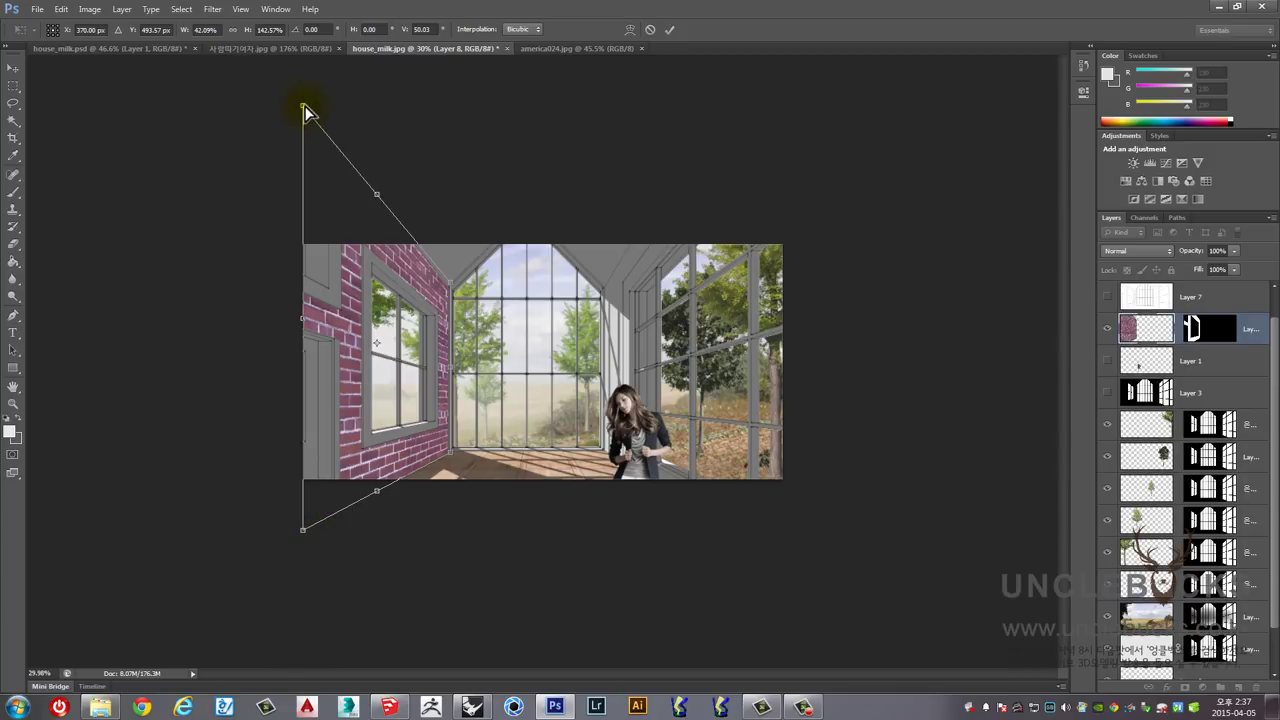
pyautogui.moveTo(304, 104); pyautogui.dragTo(305, 96)
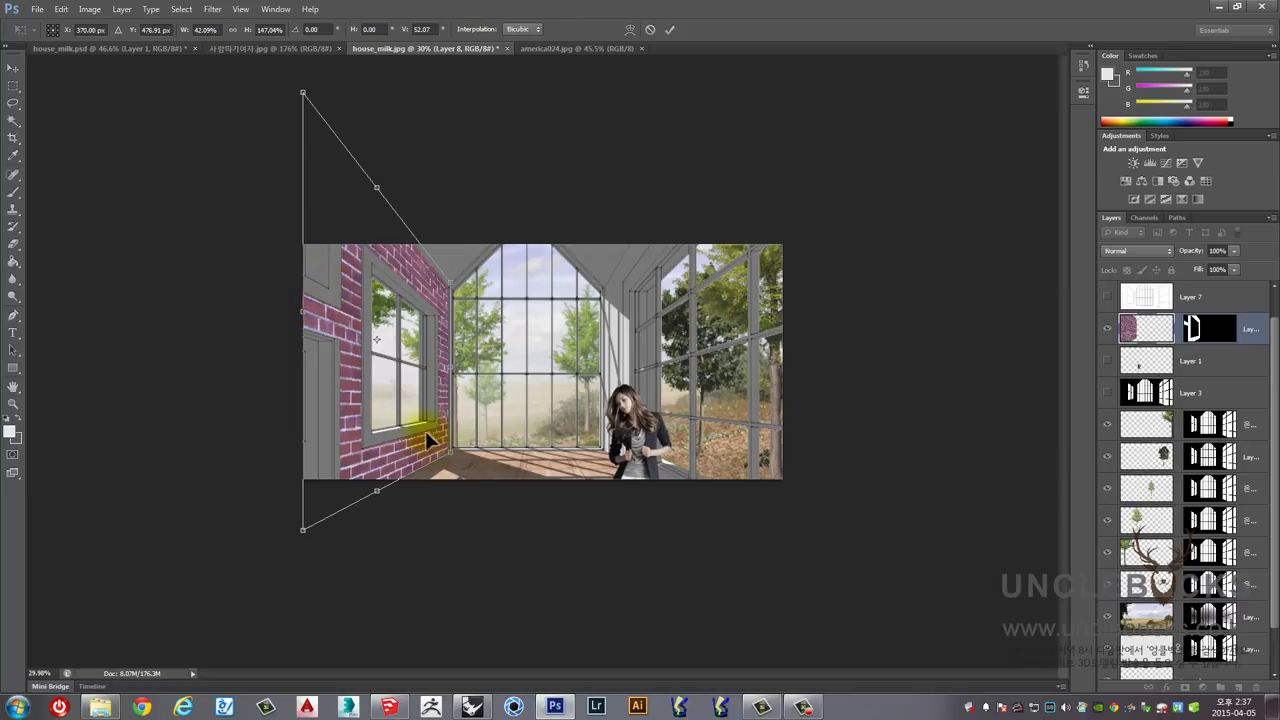
pyautogui.moveTo(303, 531); pyautogui.dragTo(303, 545)
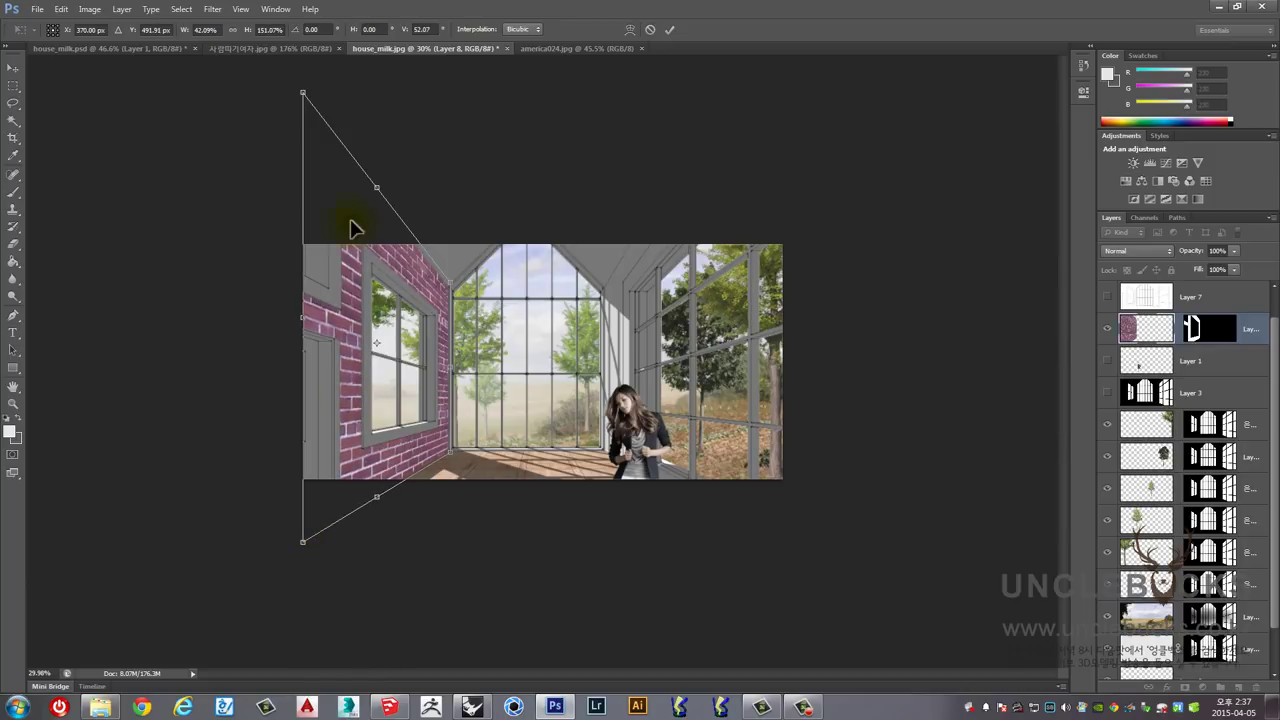
pyautogui.moveTo(303, 93); pyautogui.dragTo(303, 80)
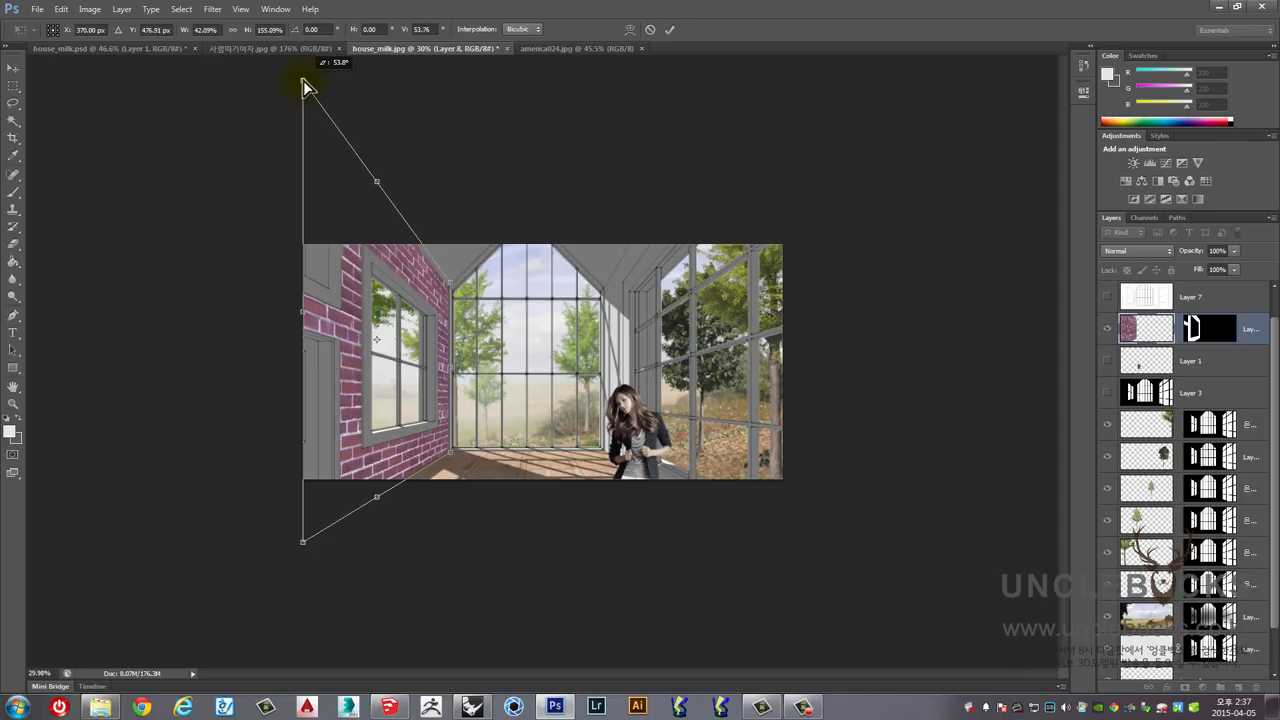
pyautogui.press('Return')
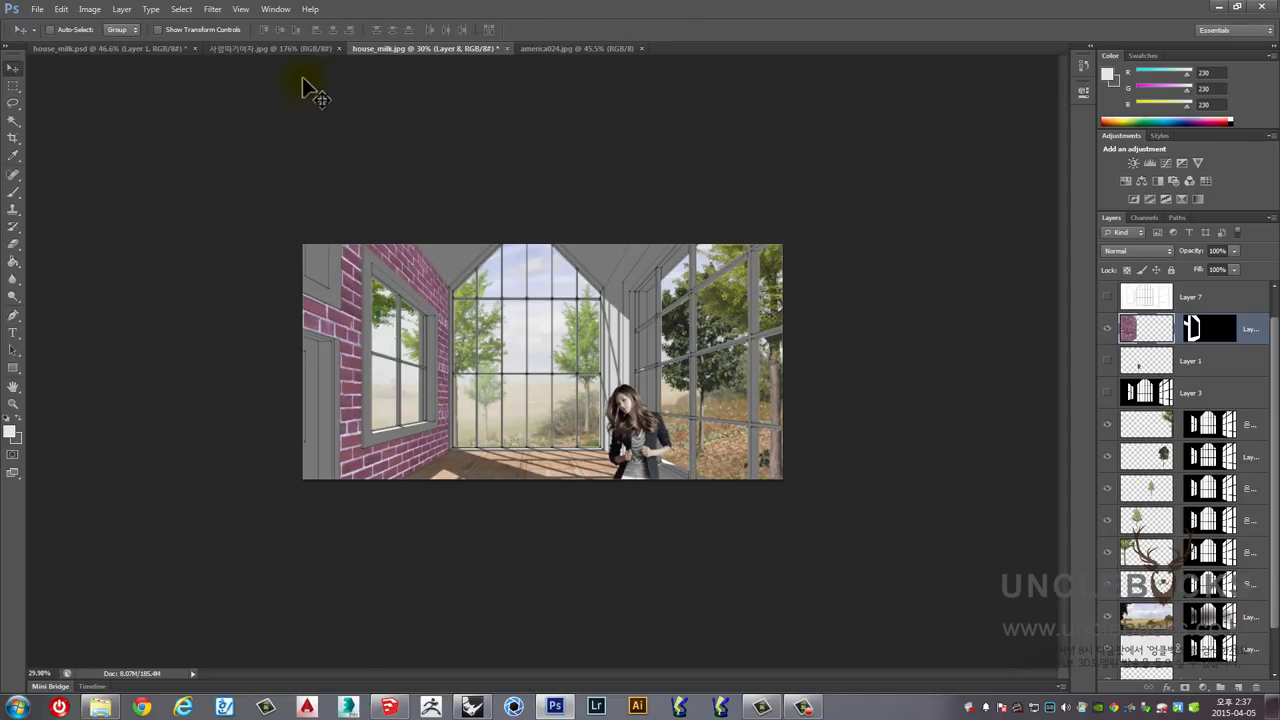
# Step: Set brick Layer 8's blend mode to Multiply
pyautogui.scroll(3, 406, 323)
pyautogui.scroll(2, 380, 343)
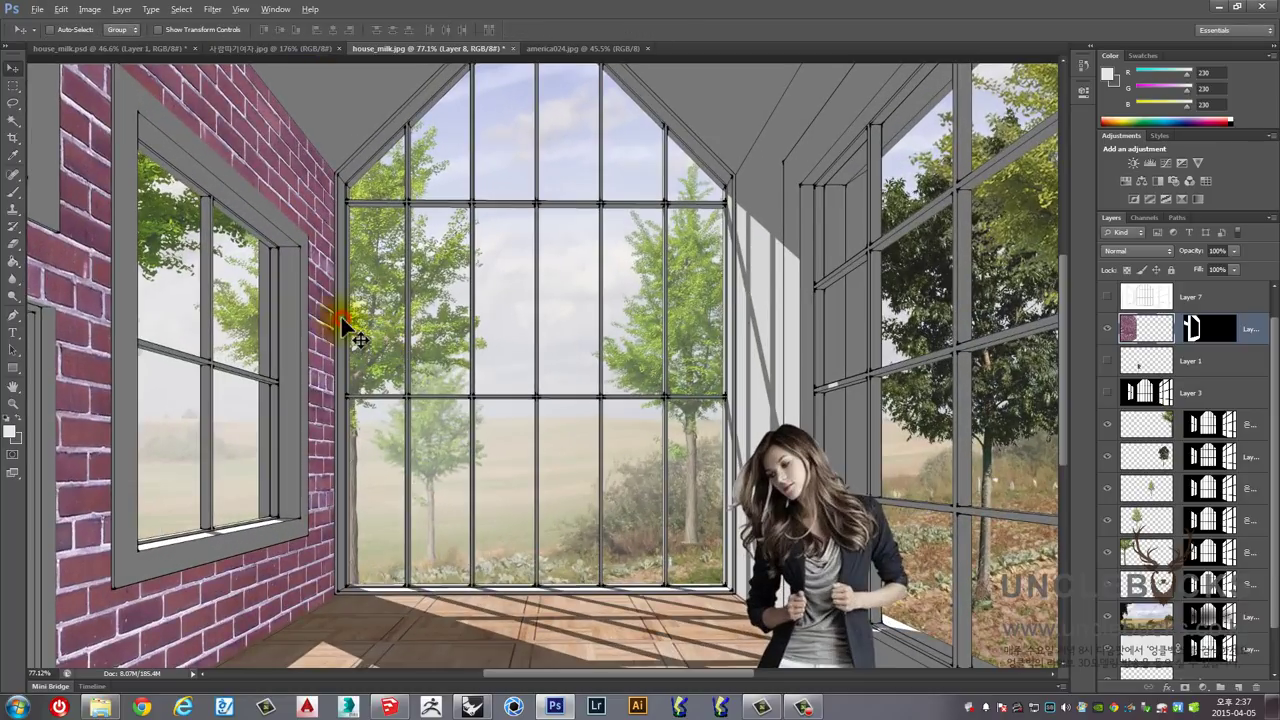
pyautogui.scroll(-2, 320, 305)
pyautogui.scroll(-1, 320, 234)
pyautogui.scroll(-1, 386, 243)
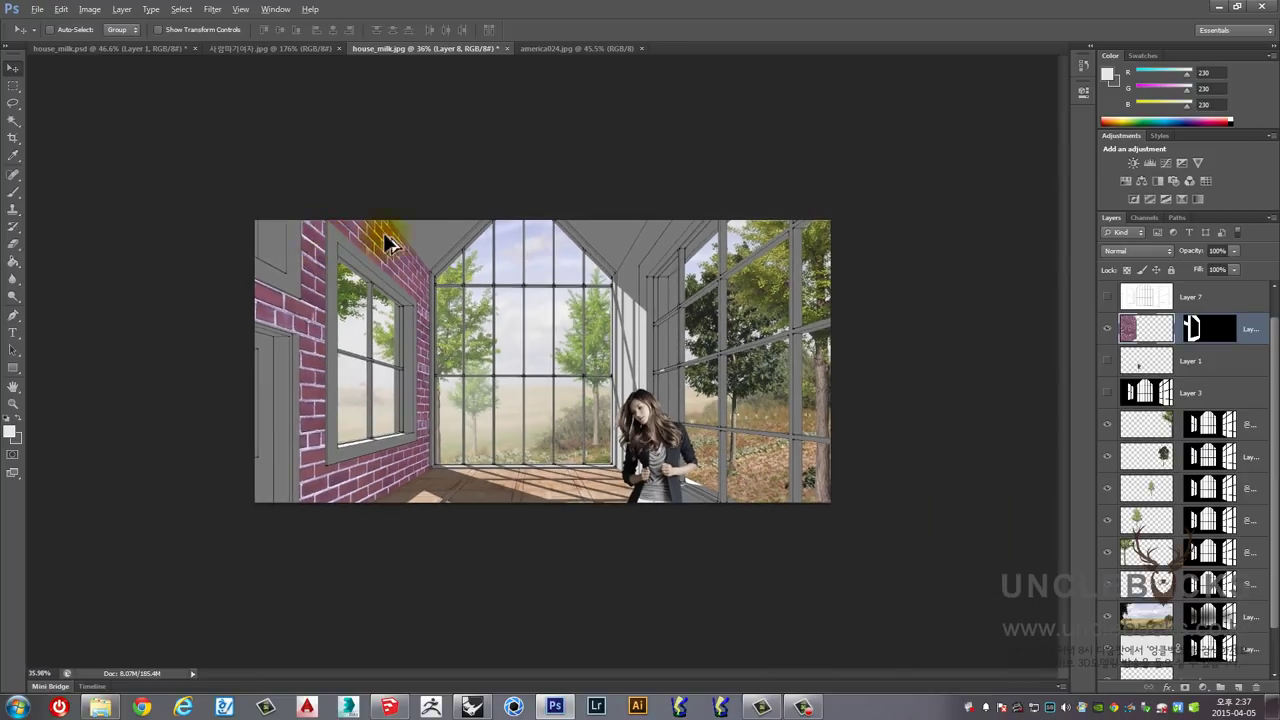
pyautogui.scroll(1, 395, 250)
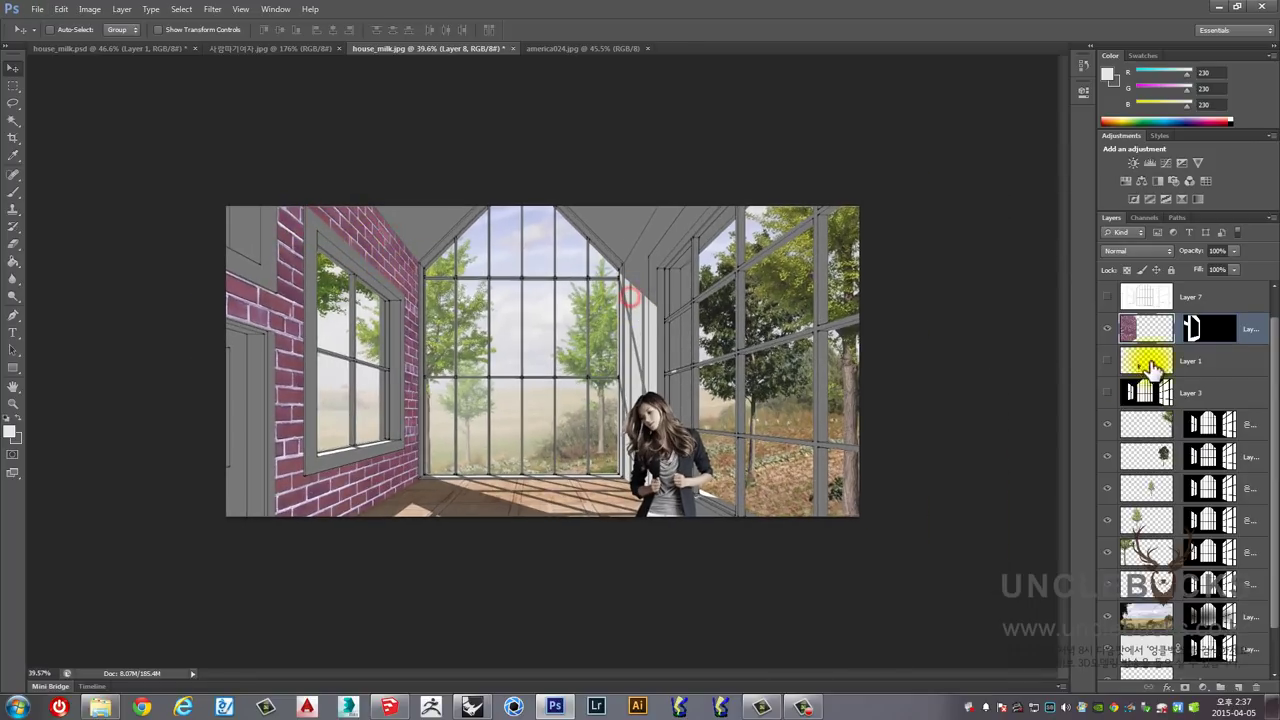
pyautogui.click(1127, 250)
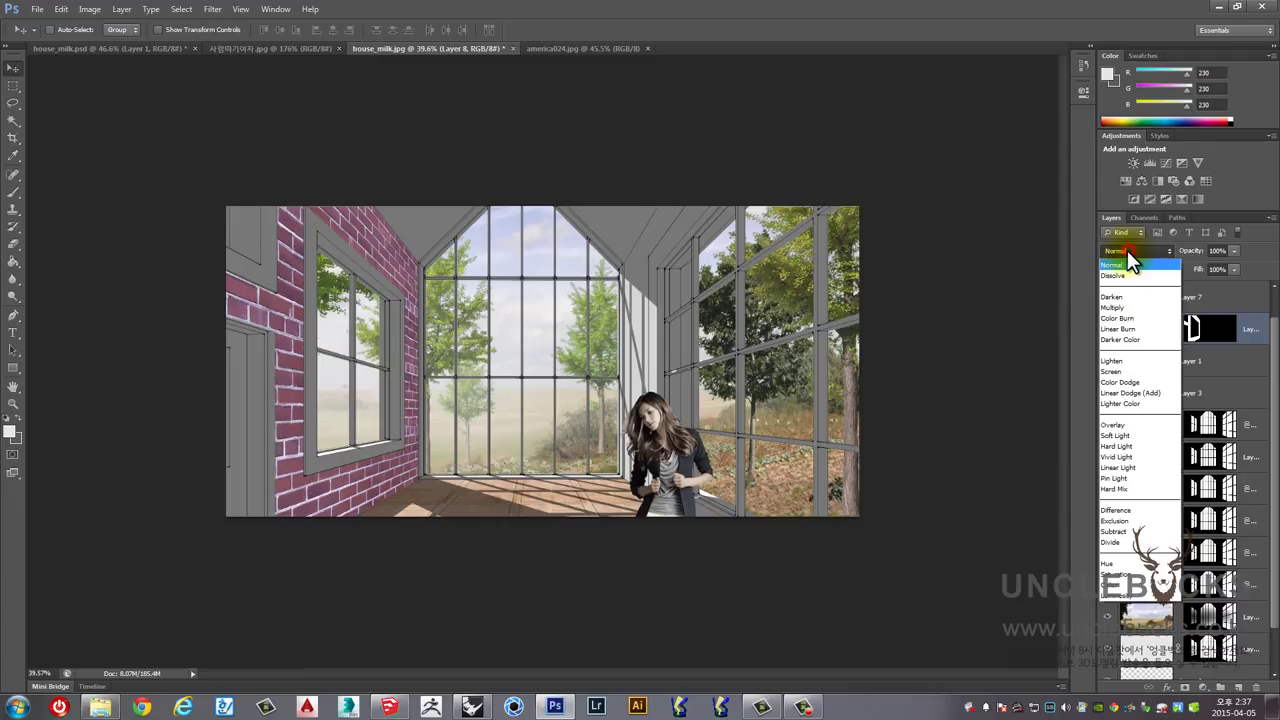
pyautogui.click(1118, 307)
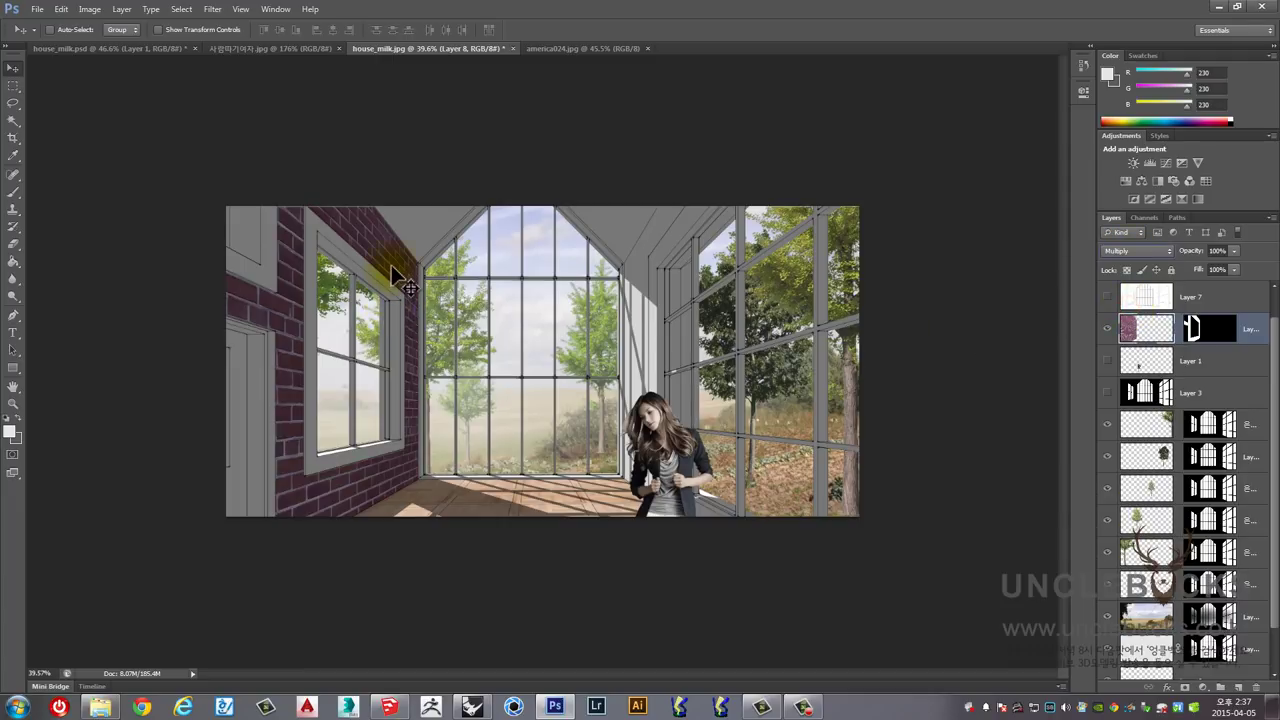
pyautogui.hotkey('alt', 'shift', 'g')
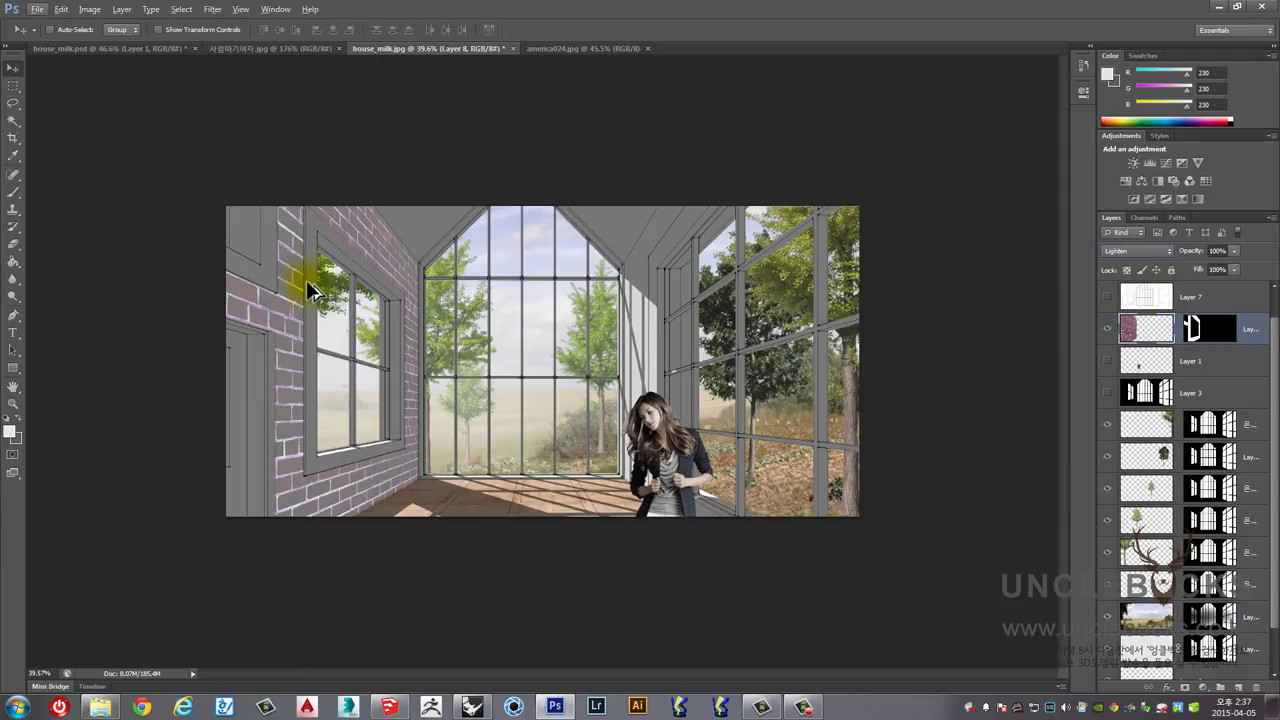
pyautogui.click(1131, 251)
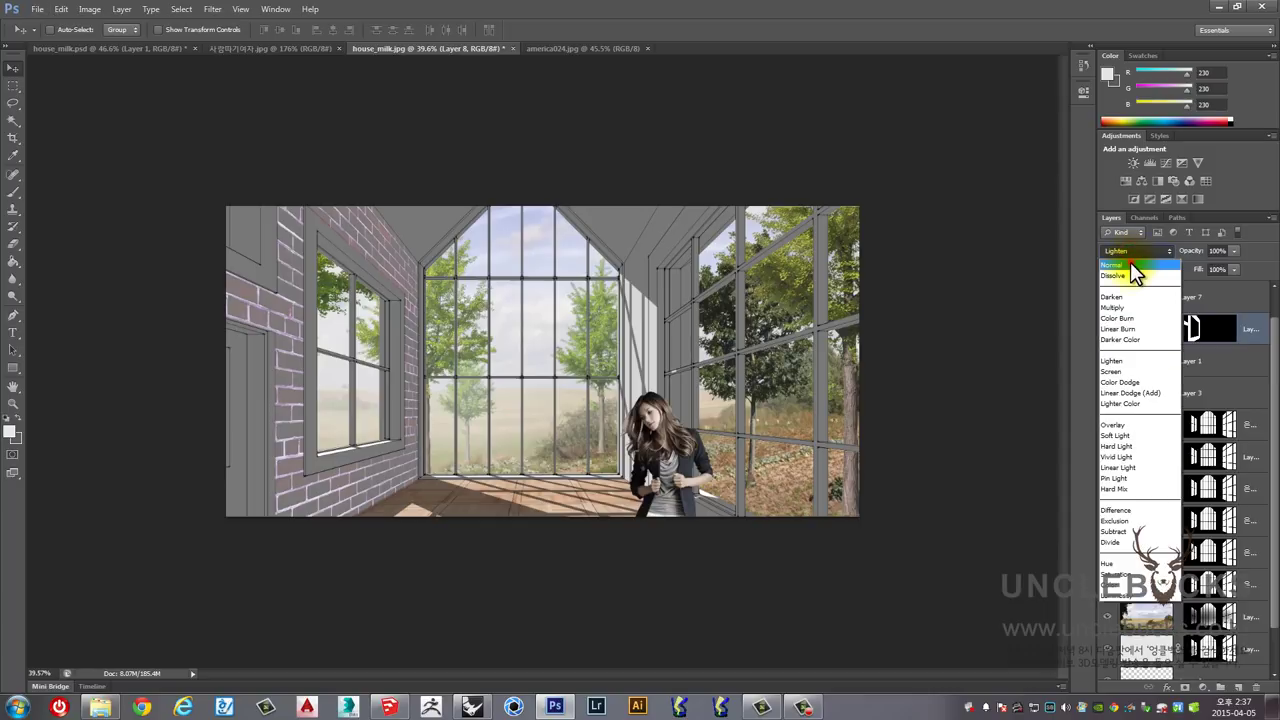
pyautogui.click(1130, 264)
pyautogui.click(1131, 307)
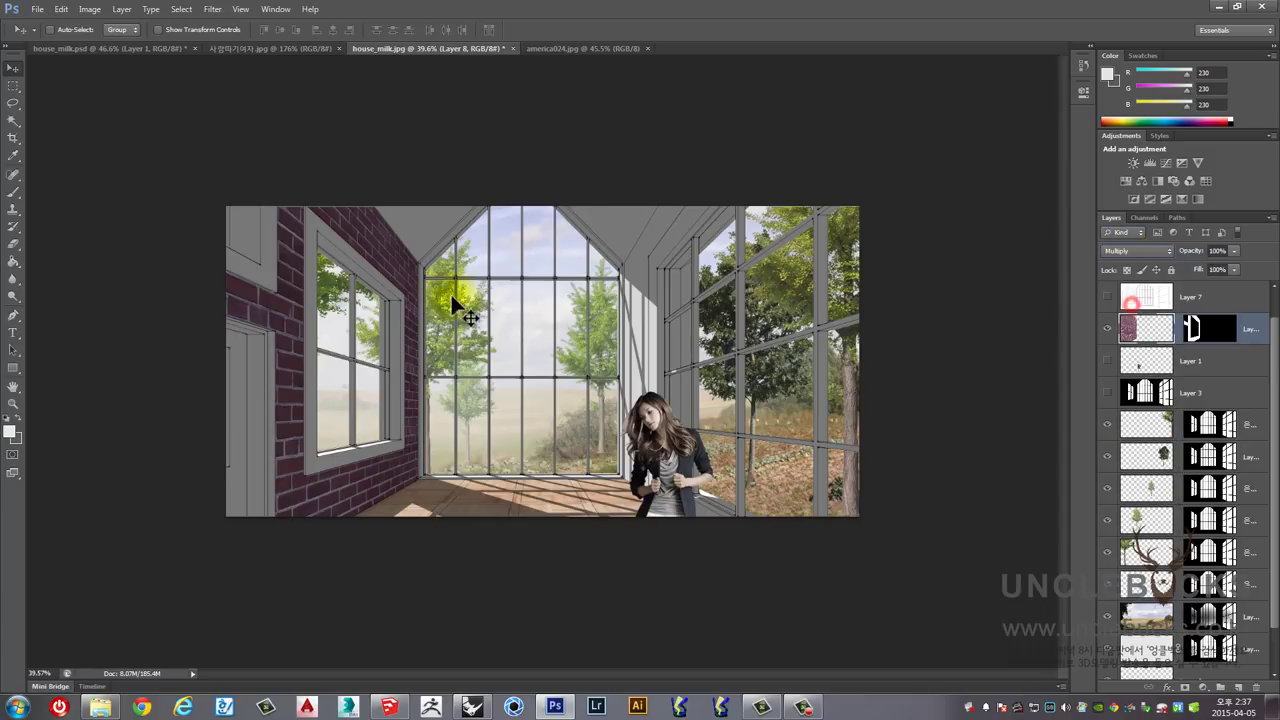
pyautogui.click(365, 267)
# Step: Apply Hue/Saturation to the bricks with saturation +24 and lightness +20
pyautogui.hotkey('ctrl', 'u')
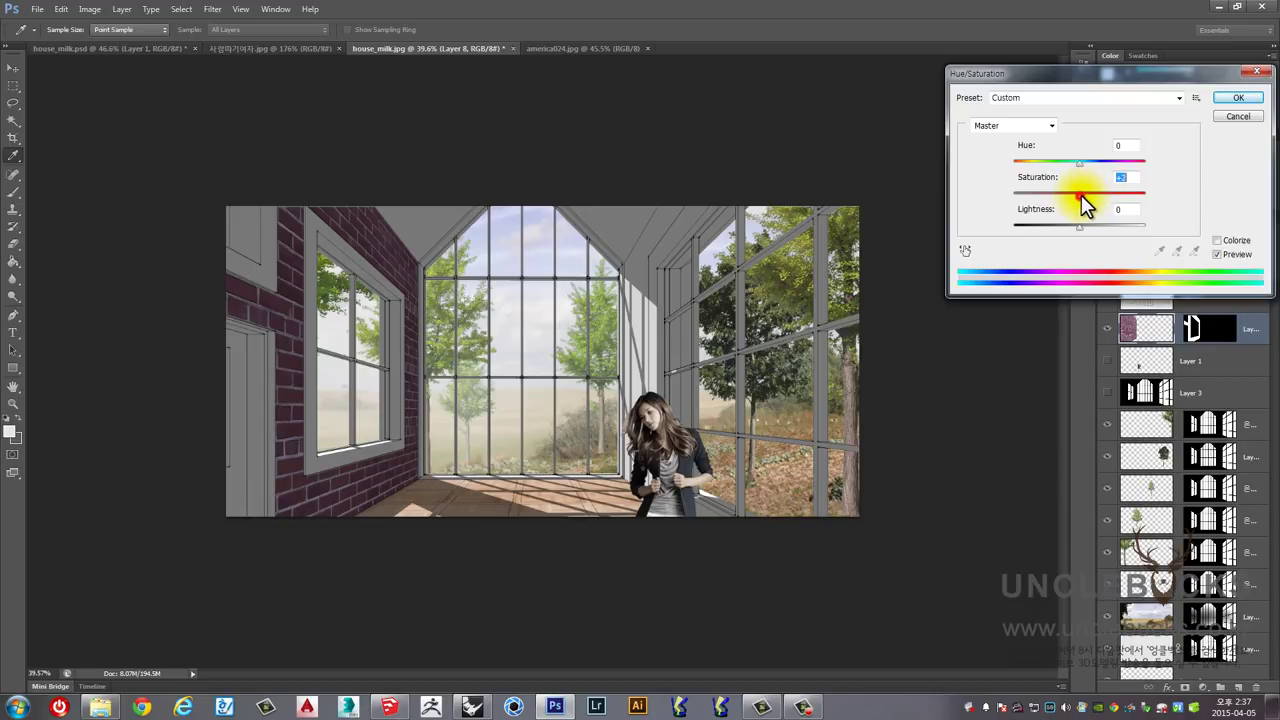
pyautogui.moveTo(1081, 226); pyautogui.dragTo(1090, 228)
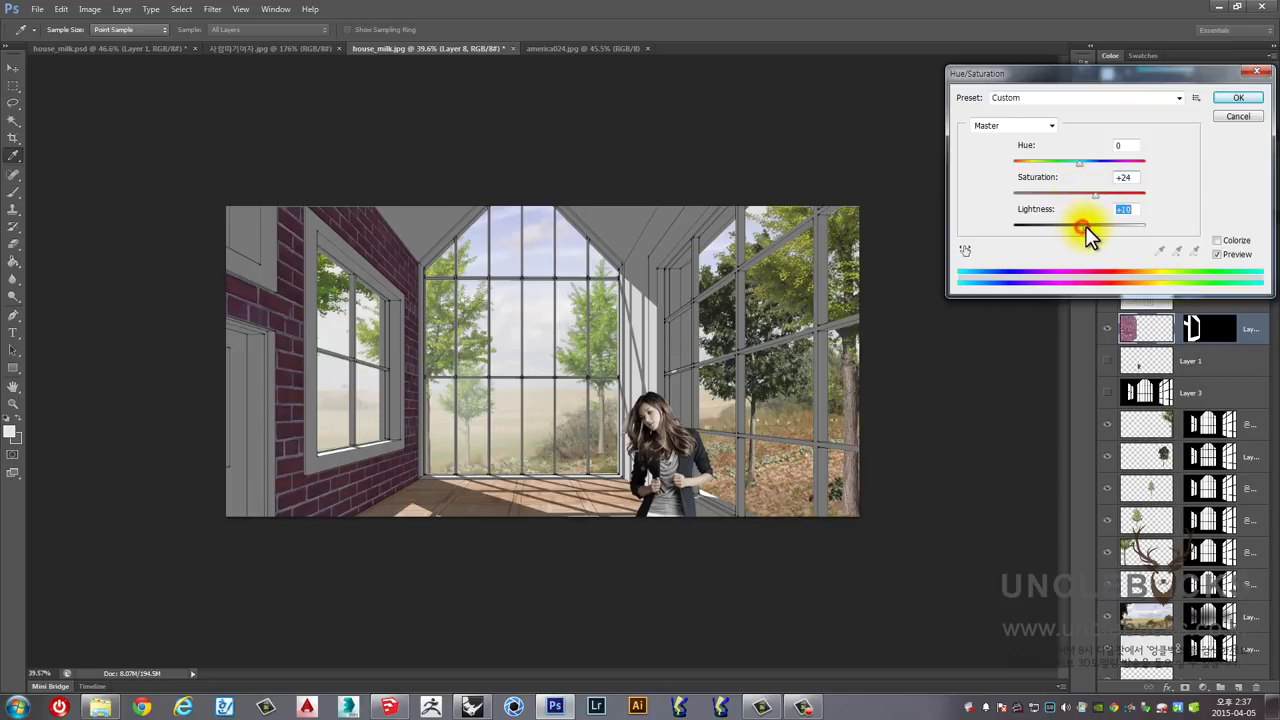
pyautogui.click(1238, 97)
pyautogui.click(451, 331)
pyautogui.scroll(-2, 451, 331)
pyautogui.scroll(1, 460, 354)
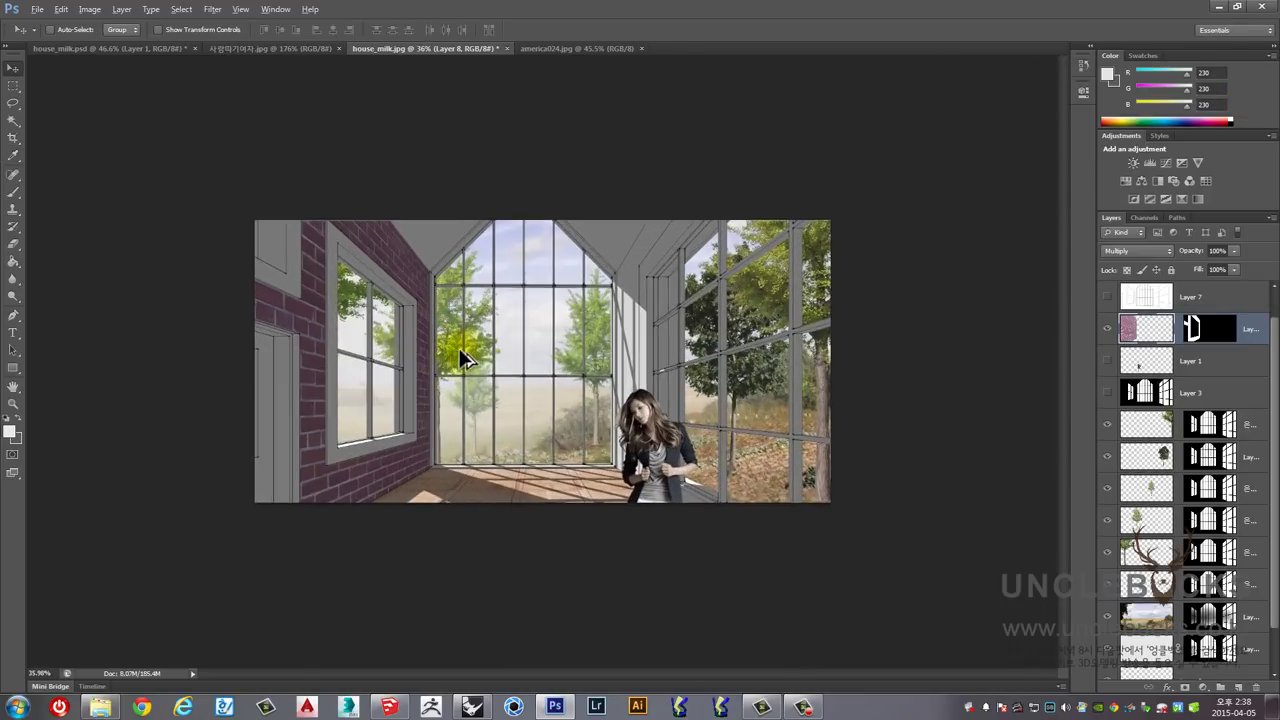
pyautogui.scroll(2, 550, 330)
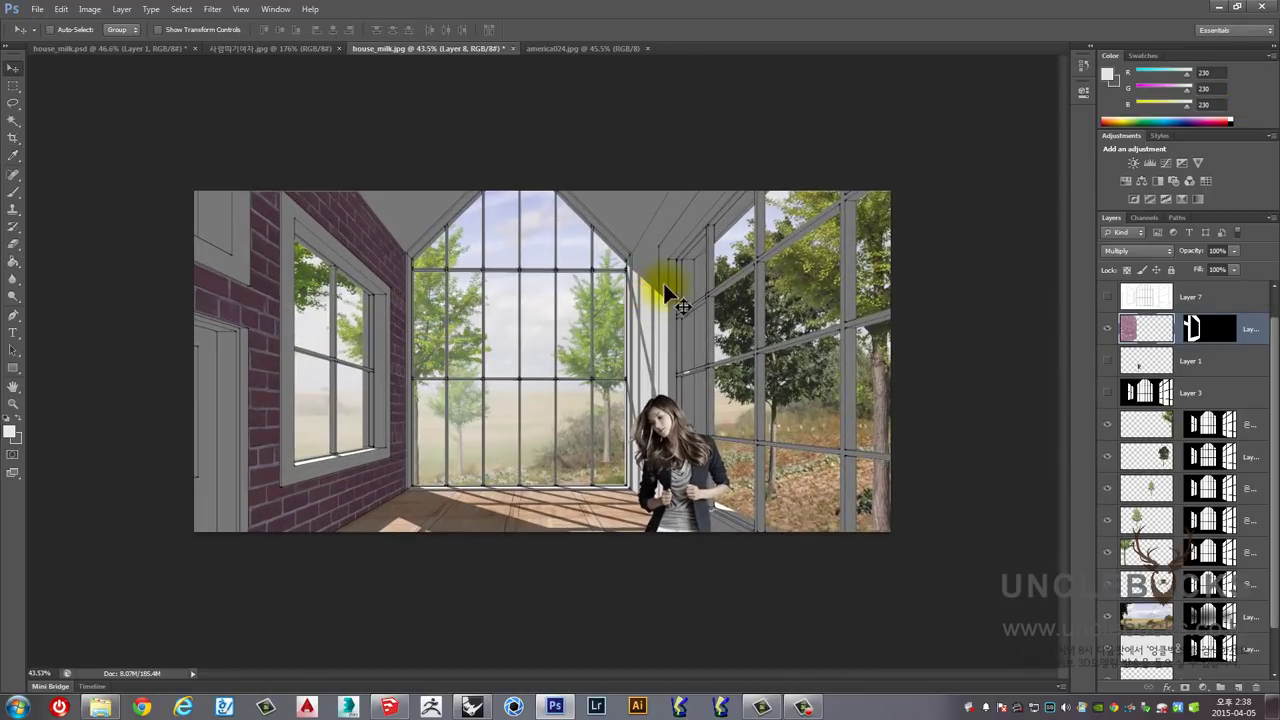
# Step: Drag the america024.jpg bricks into house_milk.jpg as Layer 9 across the lower left
pyautogui.click(563, 48)
pyautogui.moveTo(577, 157); pyautogui.dragTo(648, 298)
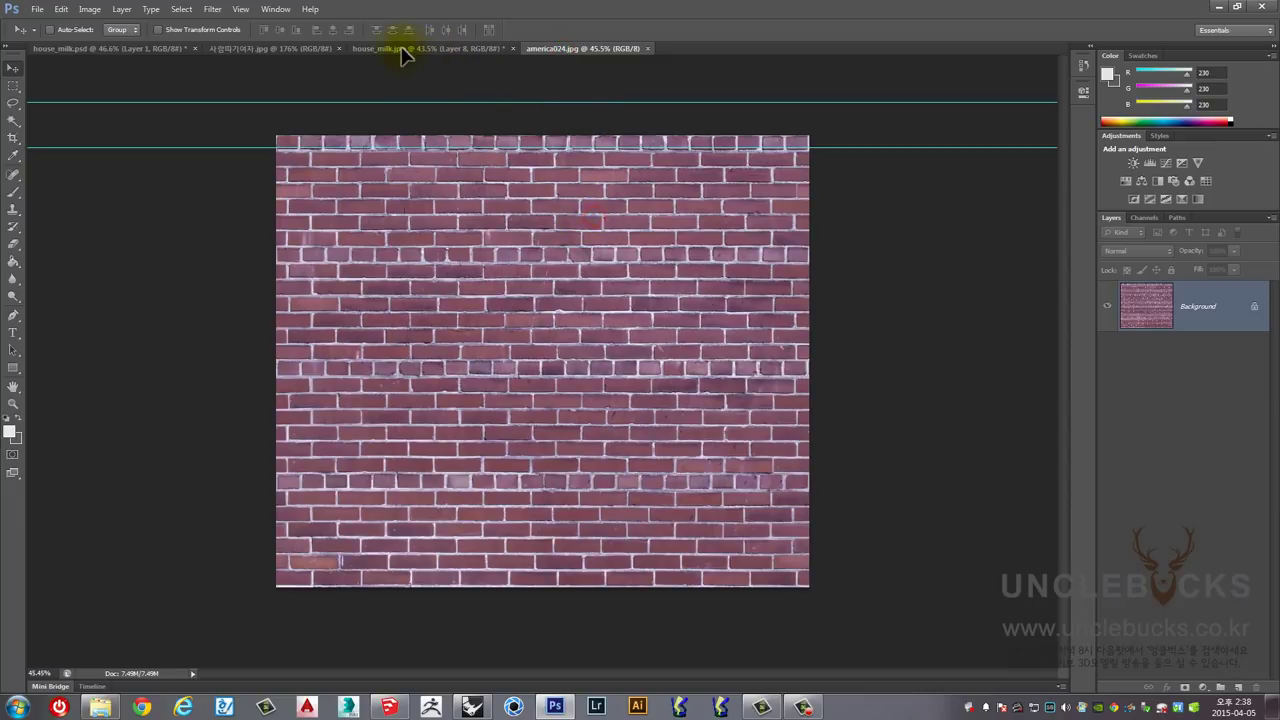
pyautogui.scroll(-1, 654, 362)
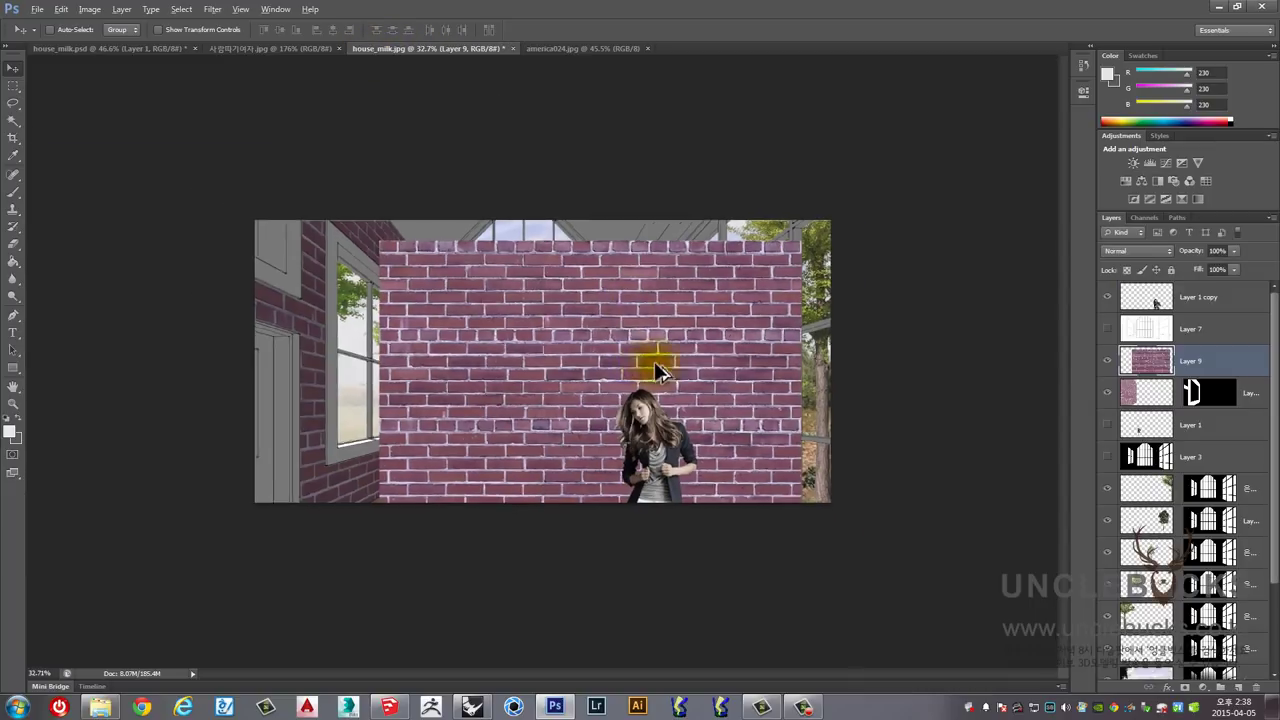
pyautogui.scroll(-1, 654, 362)
pyautogui.moveTo(654, 362)
pyautogui.mouseDown()
pyautogui.moveTo(646, 316)
pyautogui.moveTo(591, 303)
pyautogui.moveTo(410, 430)
pyautogui.mouseUp()
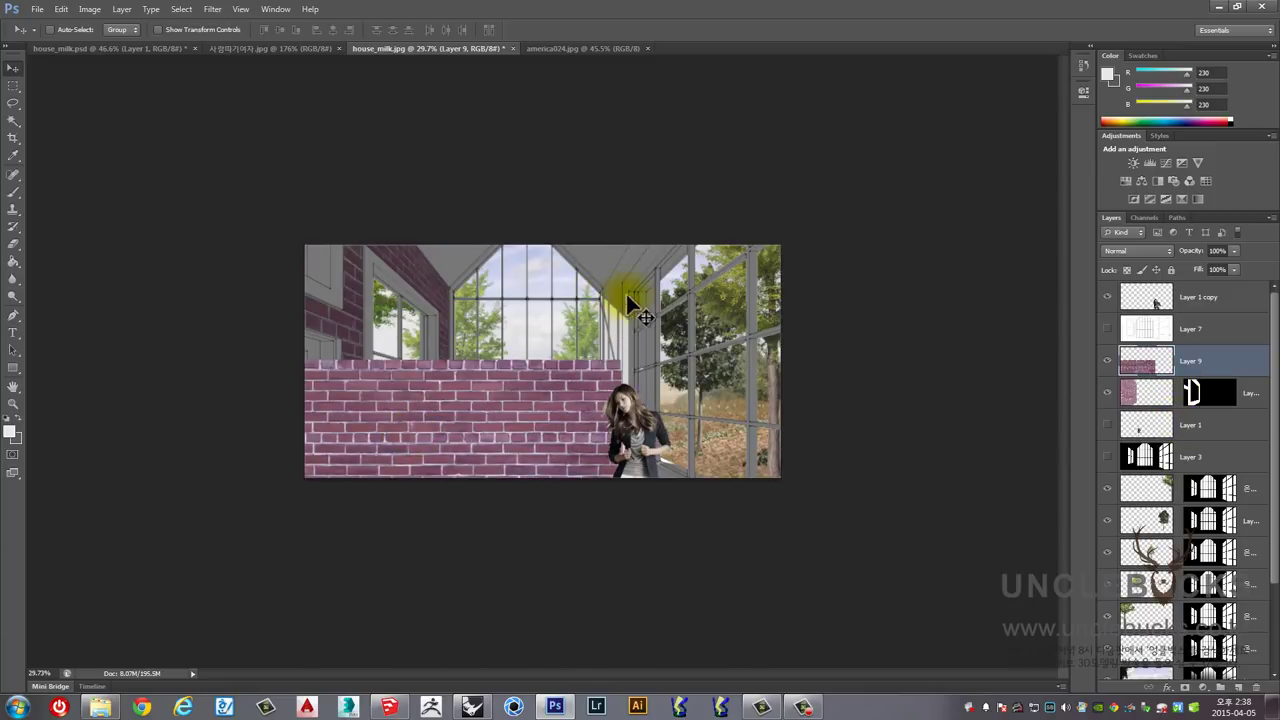
pyautogui.click(1145, 328)
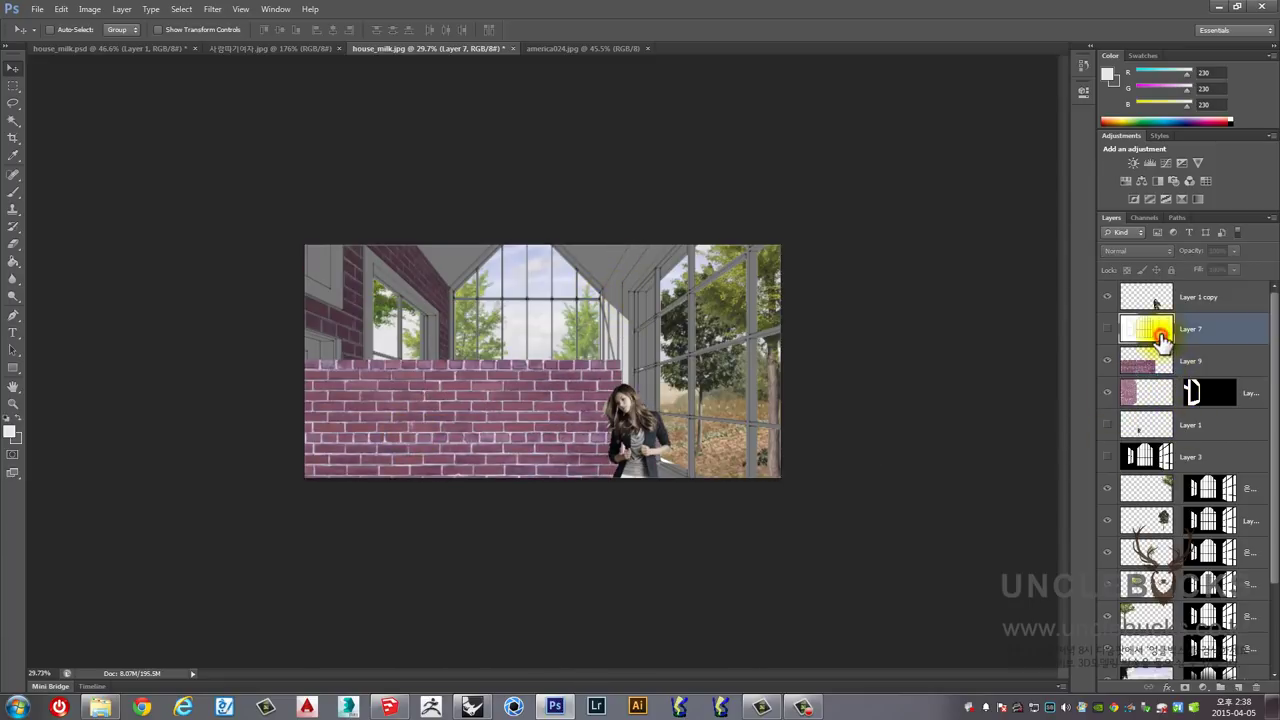
# Step: Magic Wand the wall strip beside the right windows and mask brick Layer 9 to it
pyautogui.click(12, 122)
pyautogui.click(608, 297)
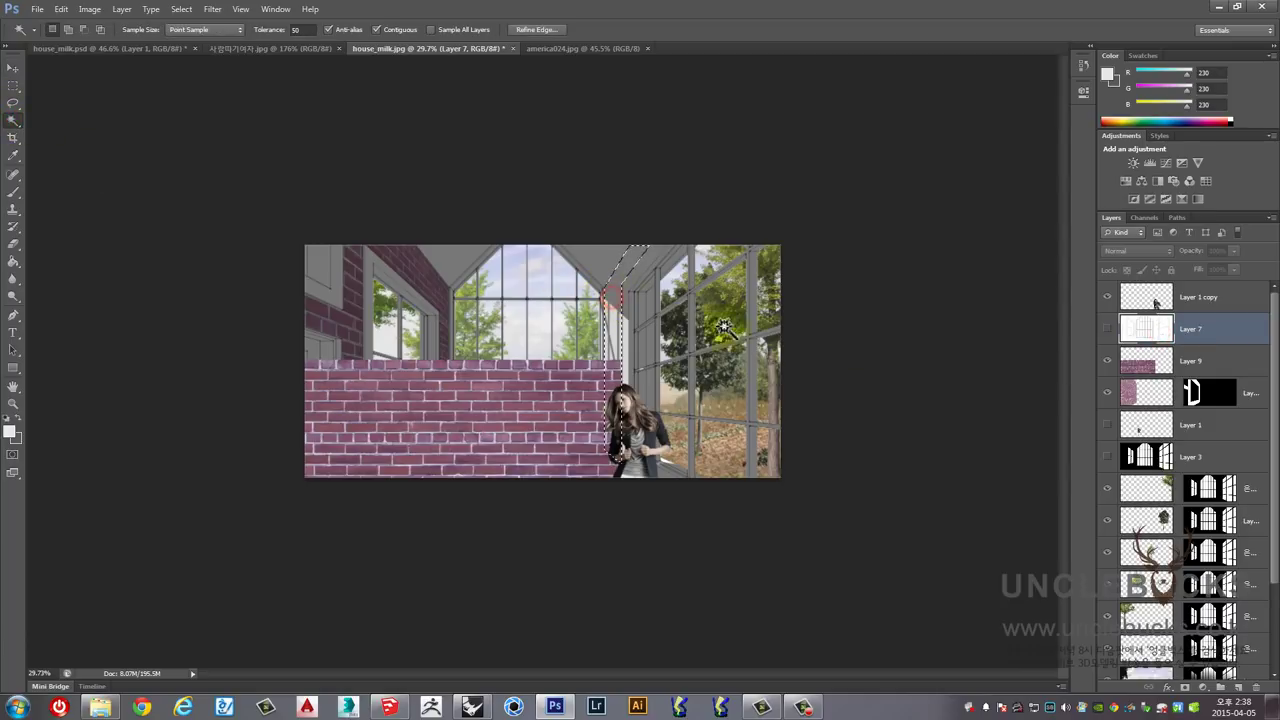
pyautogui.click(1186, 360)
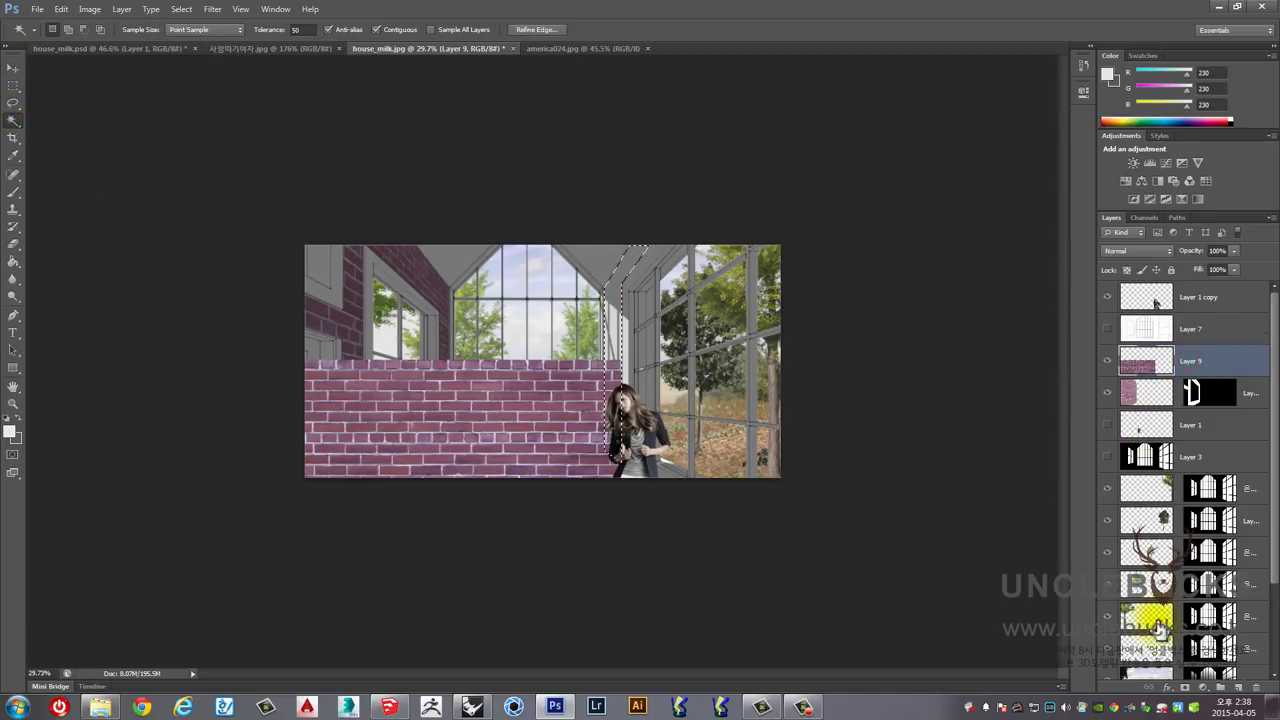
pyautogui.click(1185, 688)
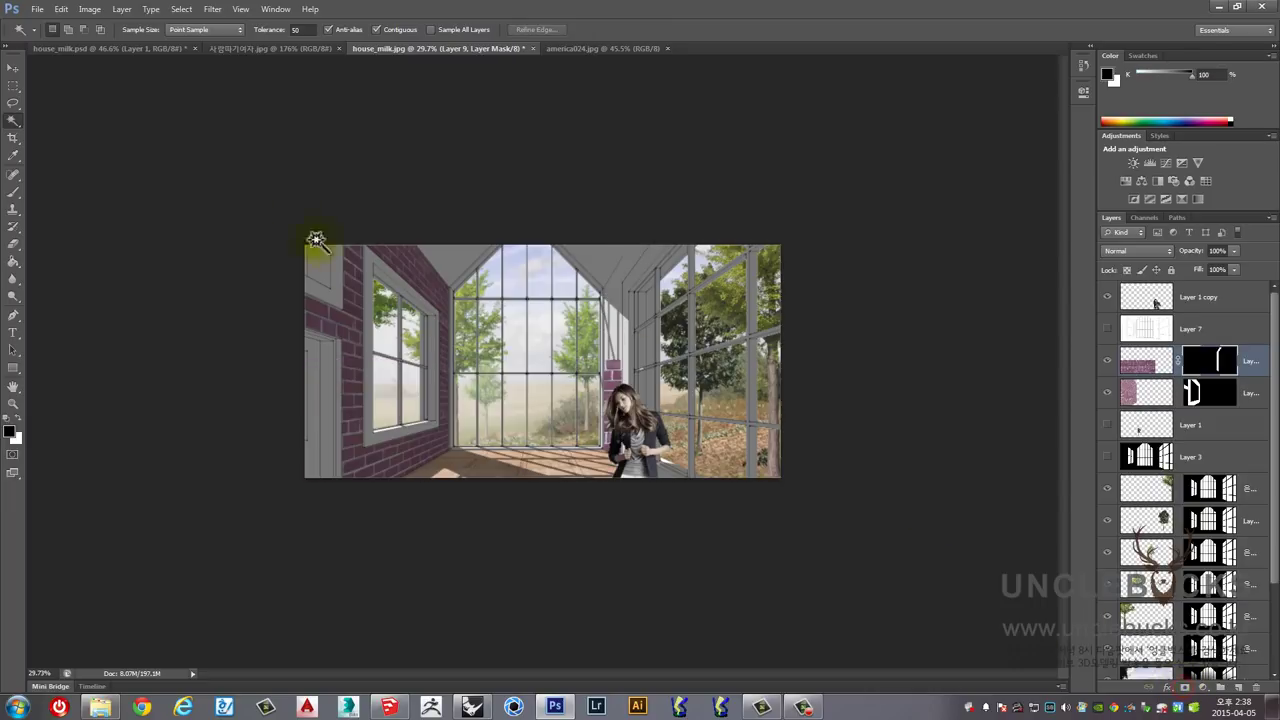
pyautogui.click(12, 68)
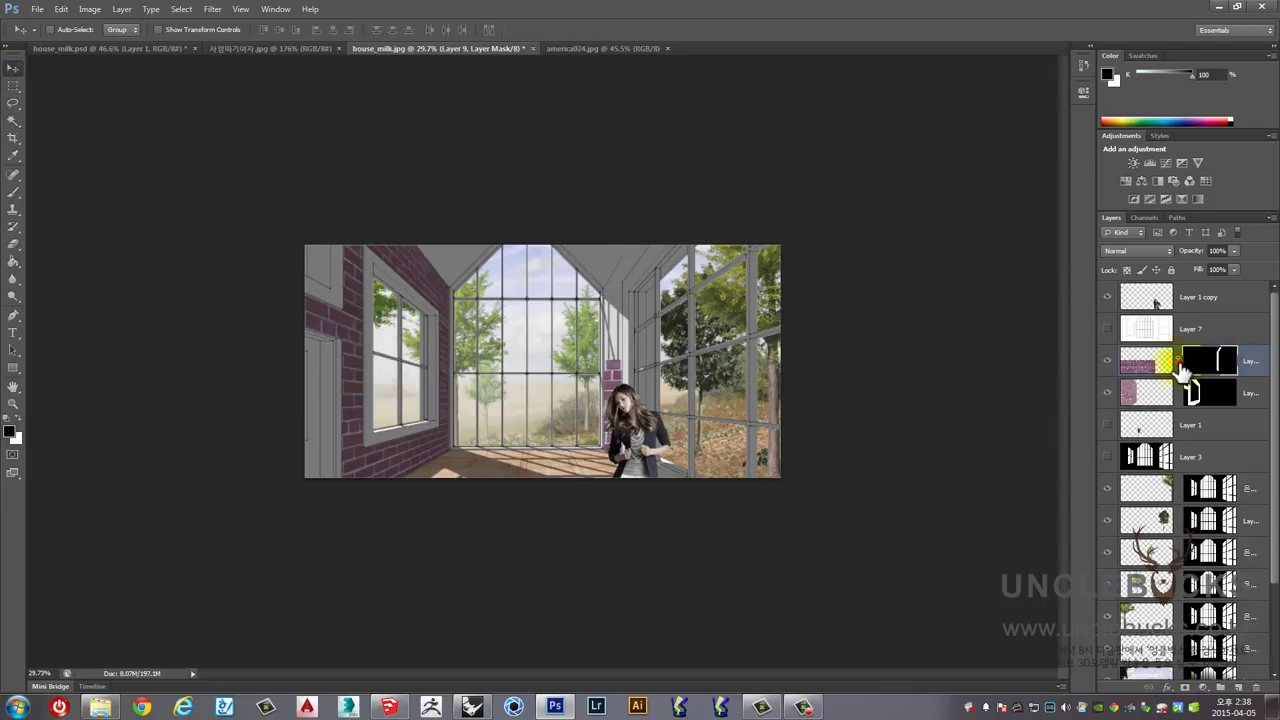
pyautogui.click(1146, 361)
# Step: Position the bricks on the strip and transform their left edge and corners to the wall
pyautogui.moveTo(672, 387)
pyautogui.mouseDown()
pyautogui.moveTo(624, 354)
pyautogui.moveTo(628, 340)
pyautogui.mouseUp()
pyautogui.hotkey('ctrl', 't')
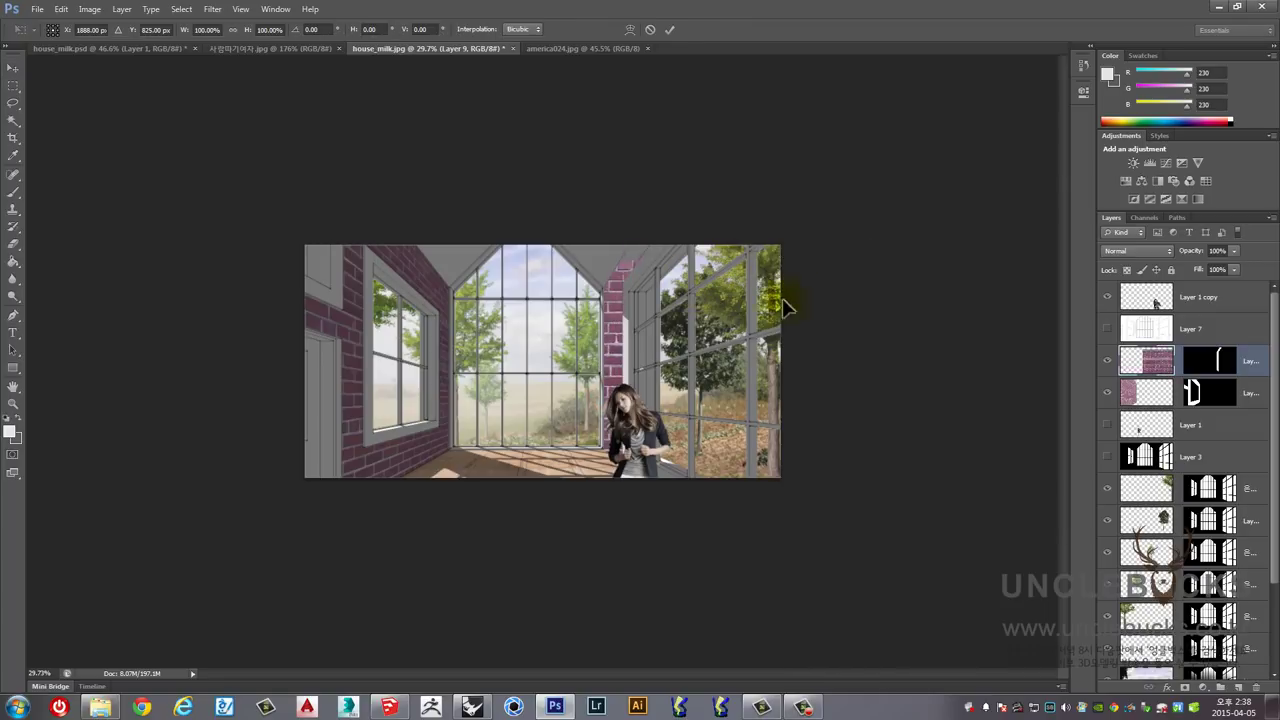
pyautogui.moveTo(500, 408); pyautogui.dragTo(608, 410)
pyautogui.scroll(3, 613, 377)
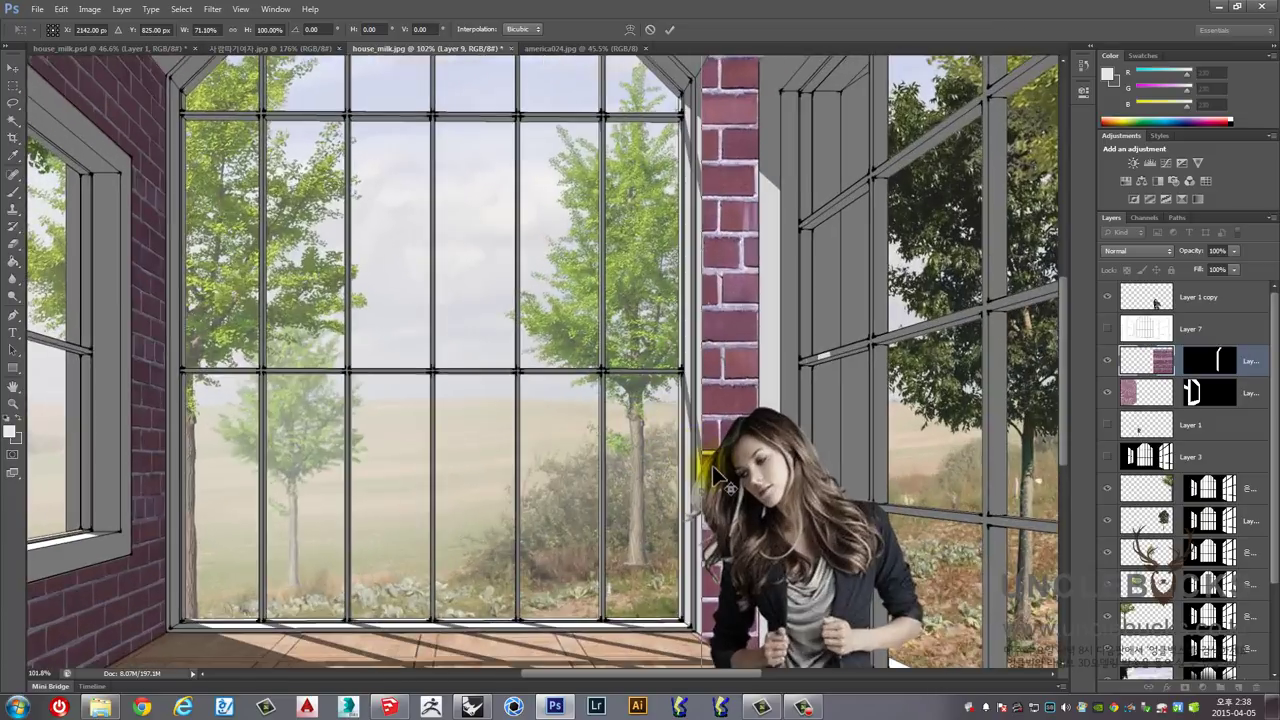
pyautogui.scroll(3, 712, 465)
pyautogui.moveTo(697, 503); pyautogui.dragTo(690, 510)
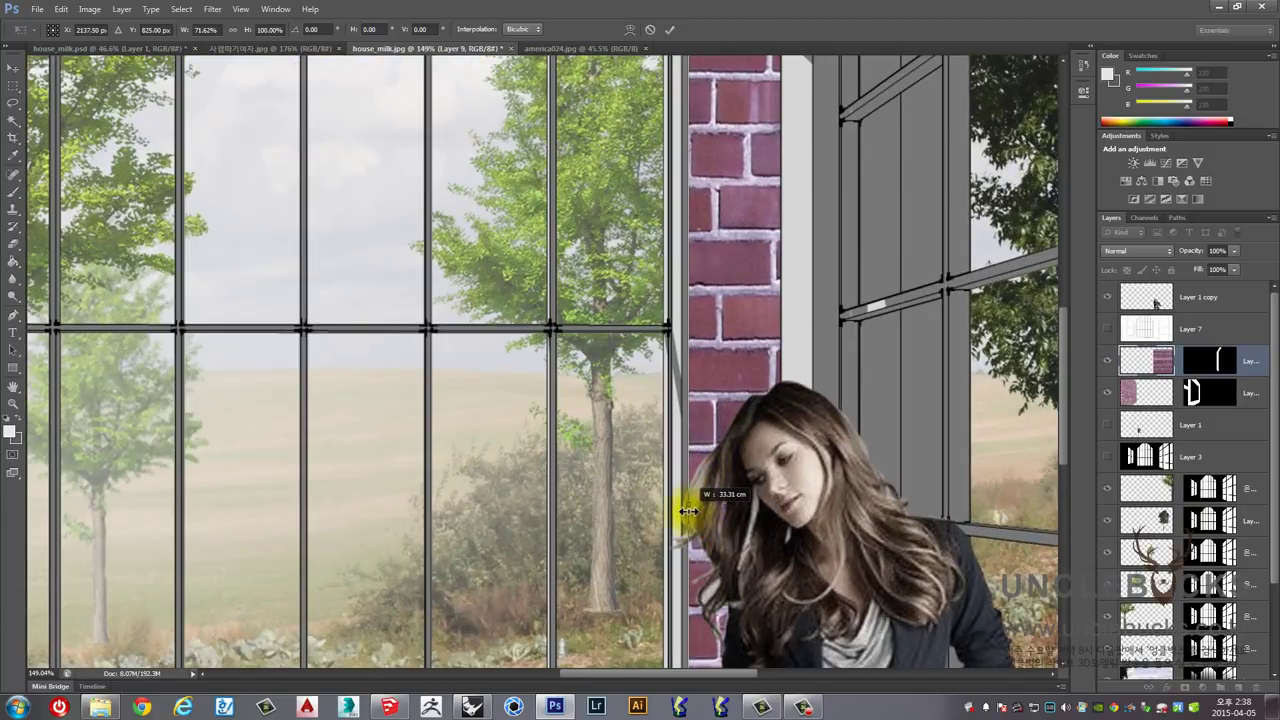
pyautogui.scroll(-3, 690, 510)
pyautogui.scroll(-2, 688, 518)
pyautogui.scroll(-1, 688, 516)
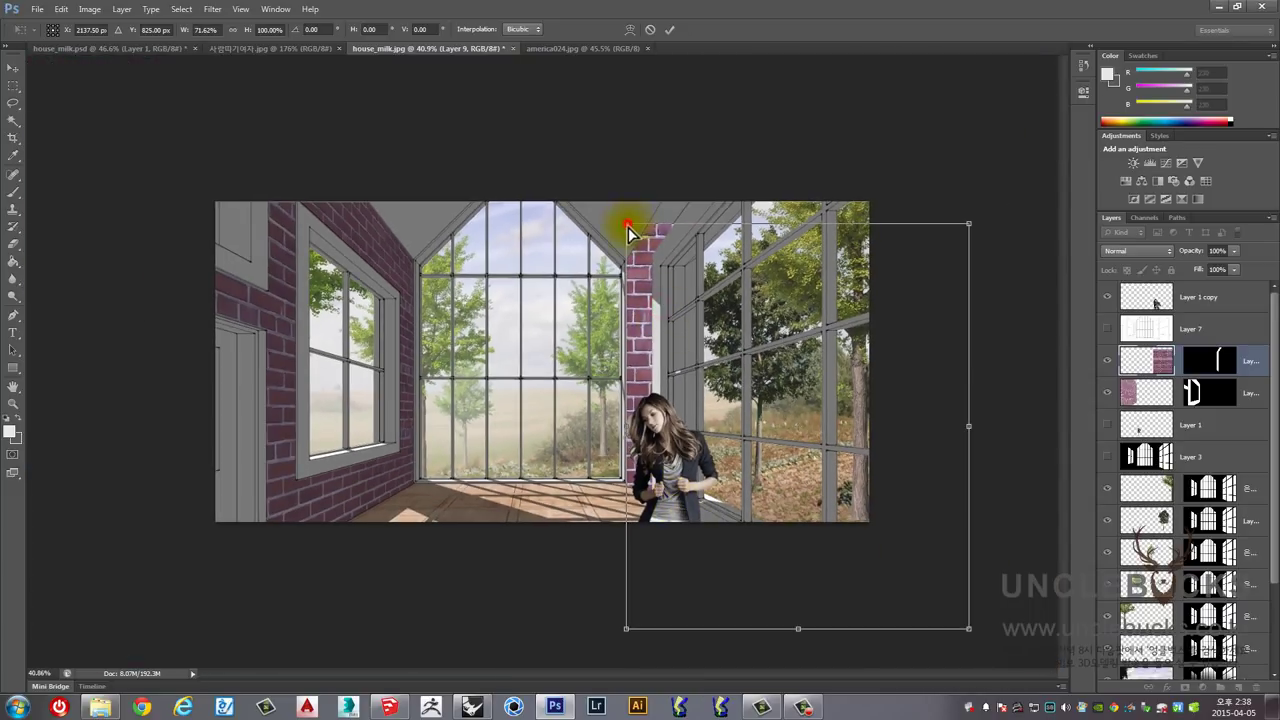
pyautogui.moveTo(628, 232); pyautogui.dragTo(631, 268)
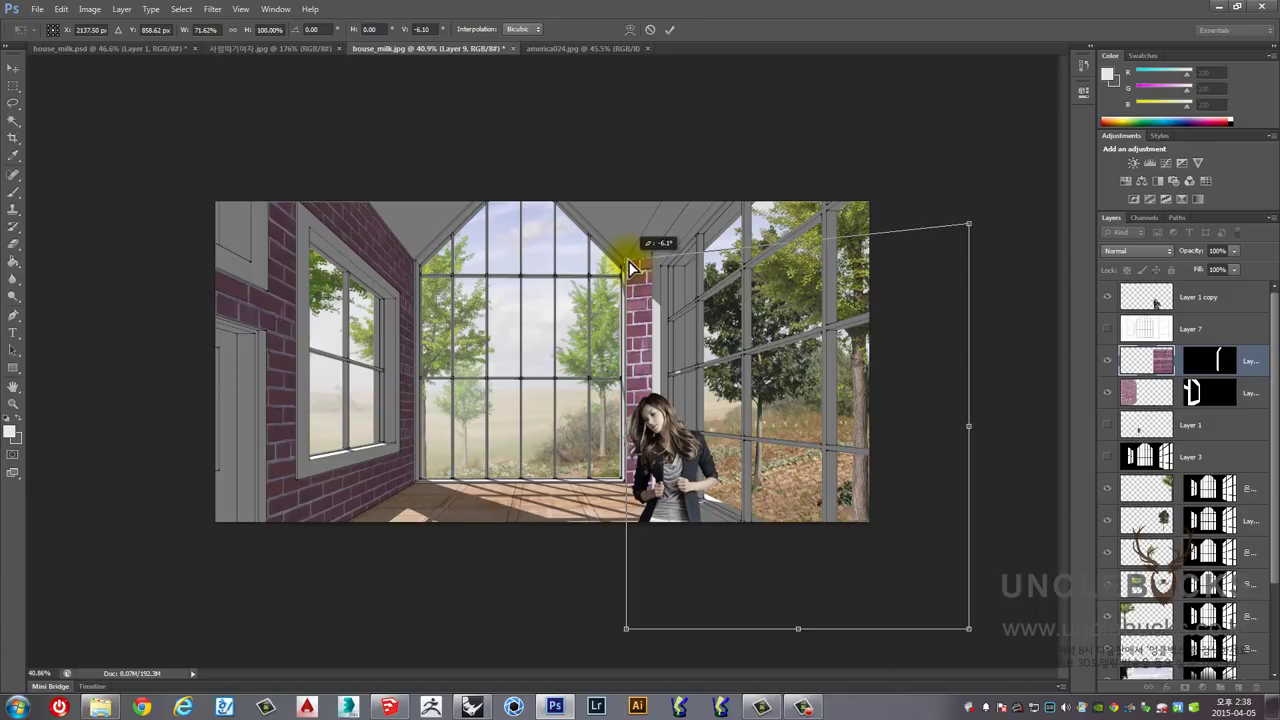
pyautogui.moveTo(627, 630); pyautogui.dragTo(628, 491)
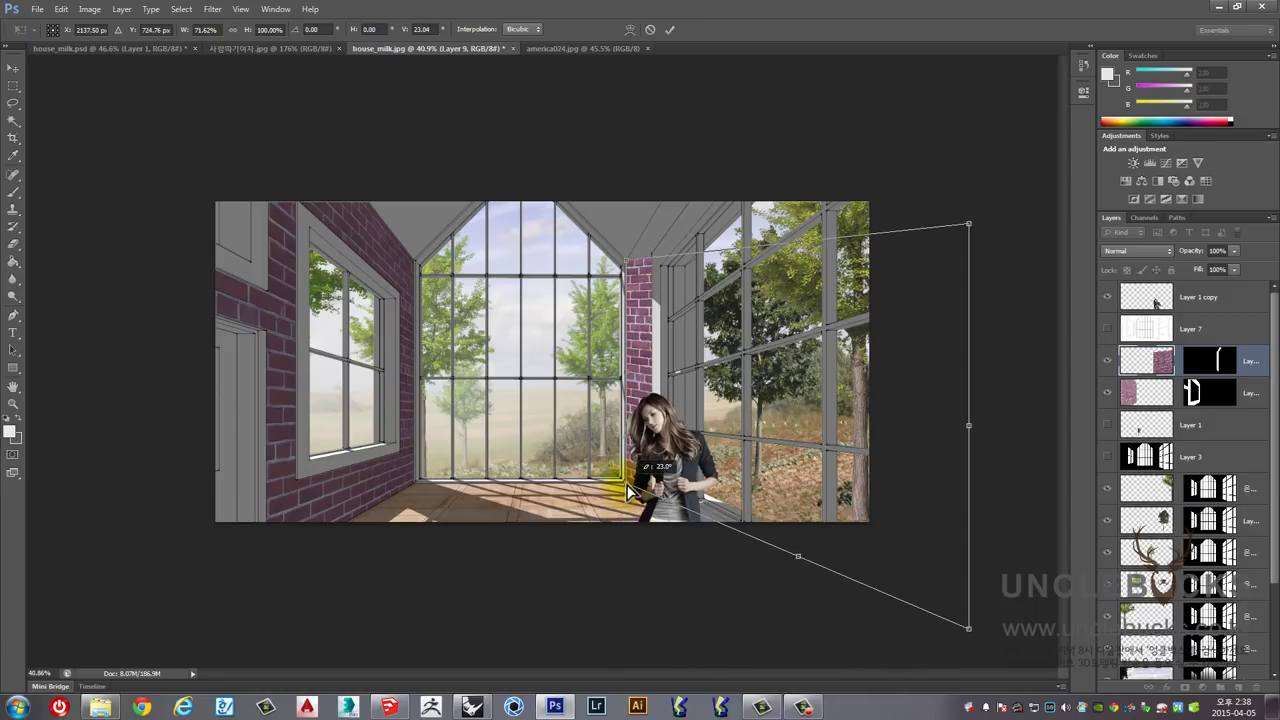
# Step: Narrow the bricks' right side and stretch them from ceiling to floor, then commit the fit
pyautogui.moveTo(970, 428); pyautogui.dragTo(868, 428)
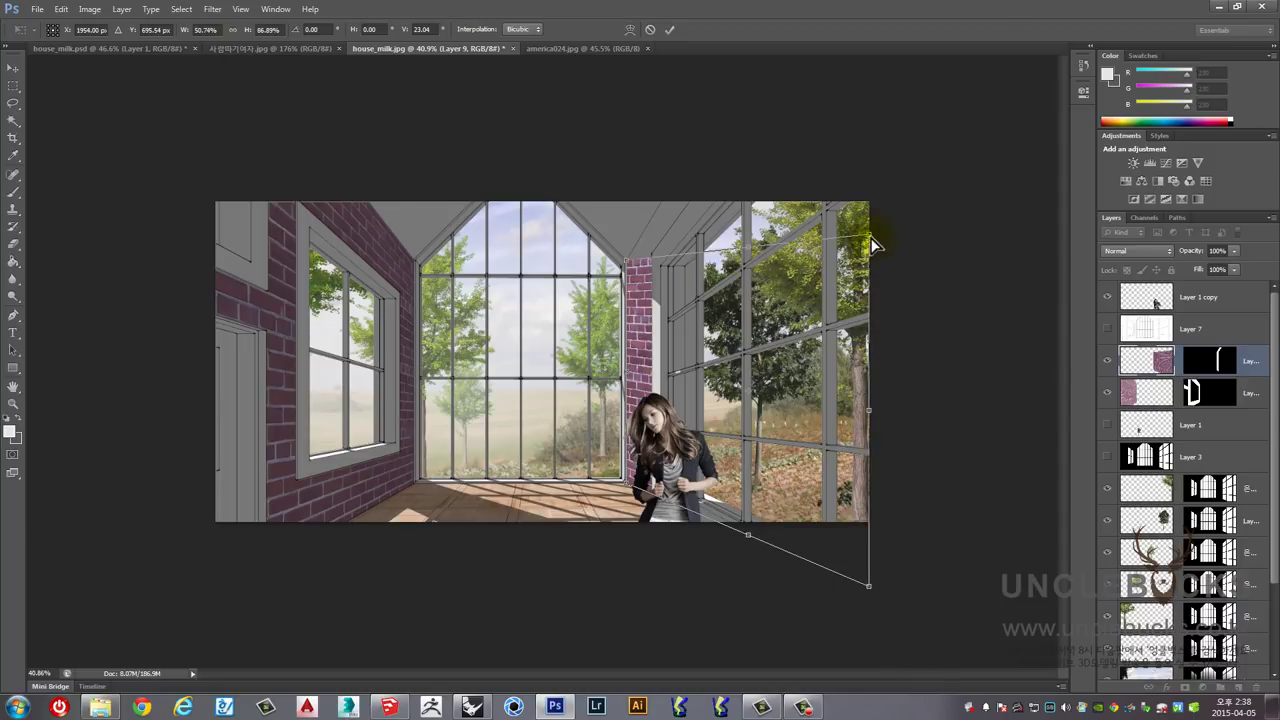
pyautogui.moveTo(873, 245); pyautogui.dragTo(866, 100)
pyautogui.scroll(-2, 785, 270)
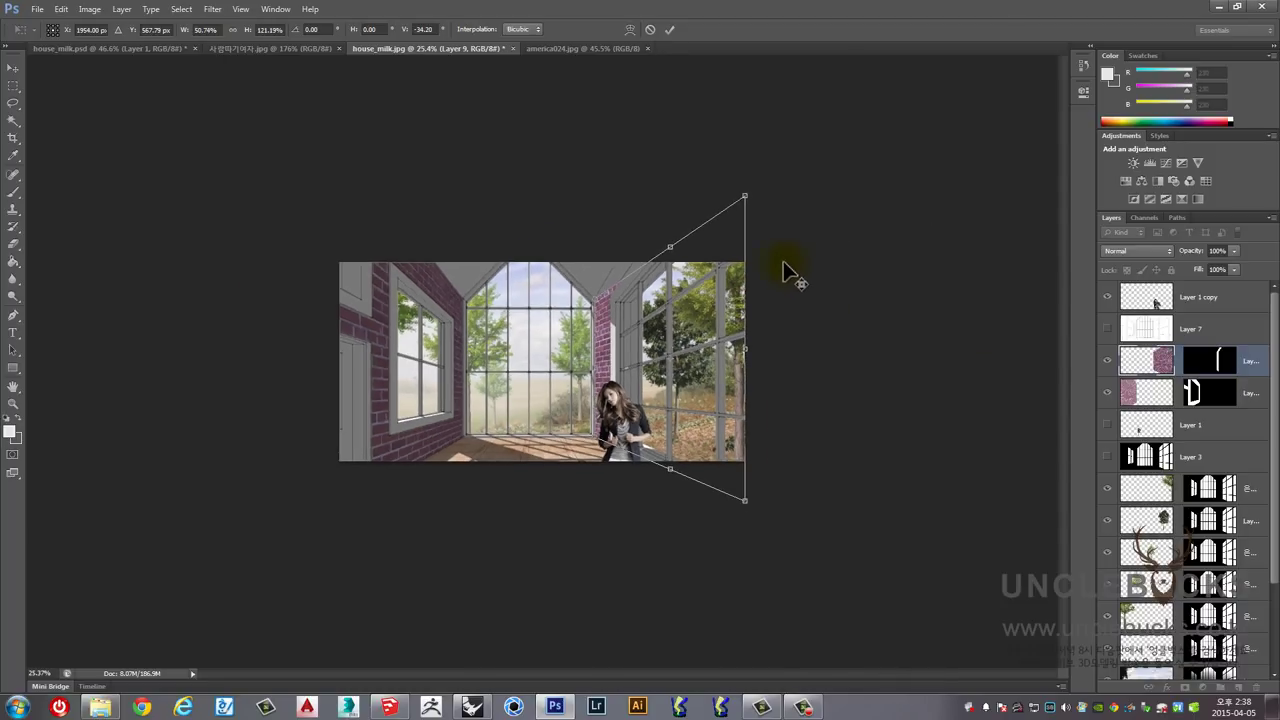
pyautogui.scroll(-1, 744, 215)
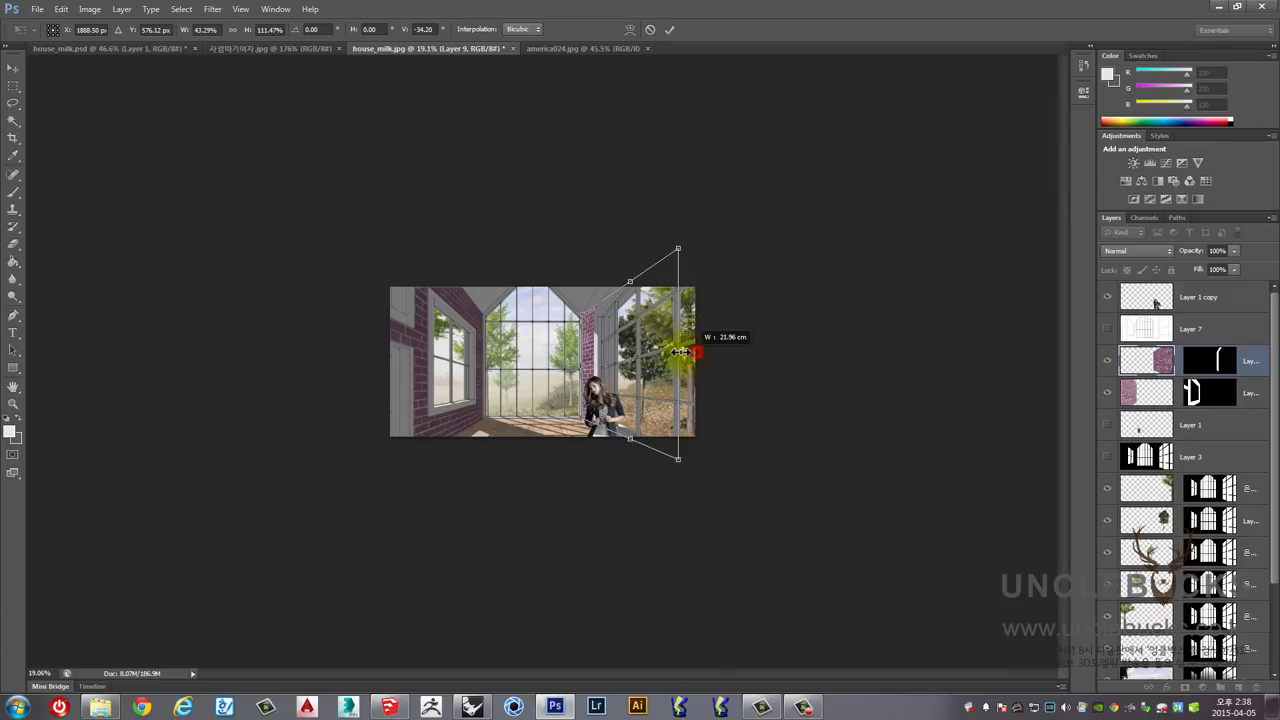
pyautogui.moveTo(697, 354); pyautogui.dragTo(651, 350)
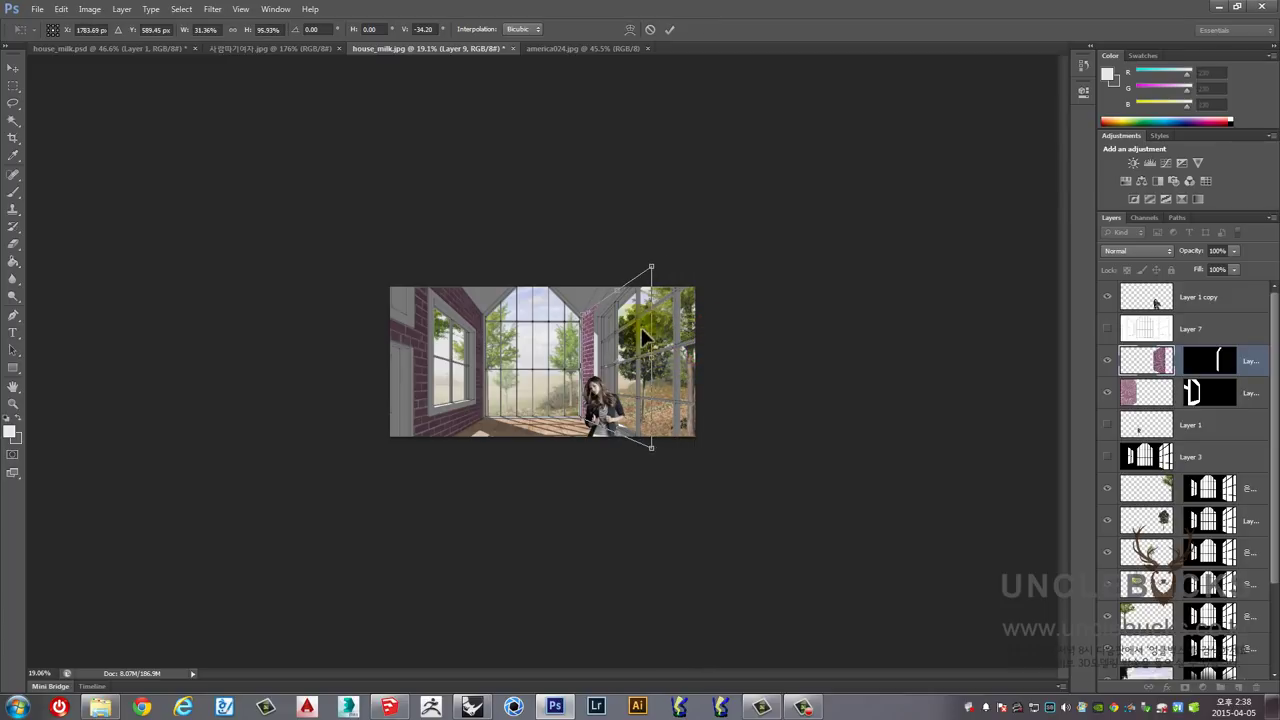
pyautogui.moveTo(653, 270); pyautogui.dragTo(654, 188)
pyautogui.scroll(3, 665, 437)
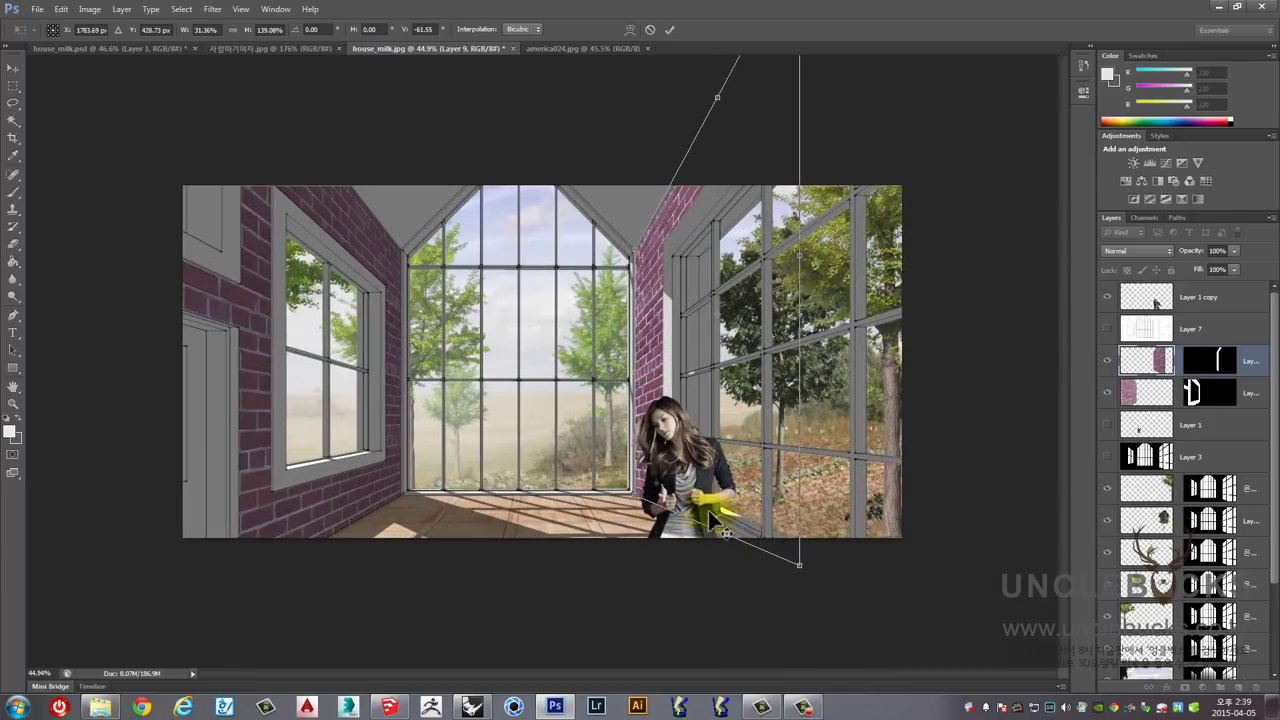
pyautogui.moveTo(799, 571); pyautogui.dragTo(775, 645)
pyautogui.scroll(-1, 777, 418)
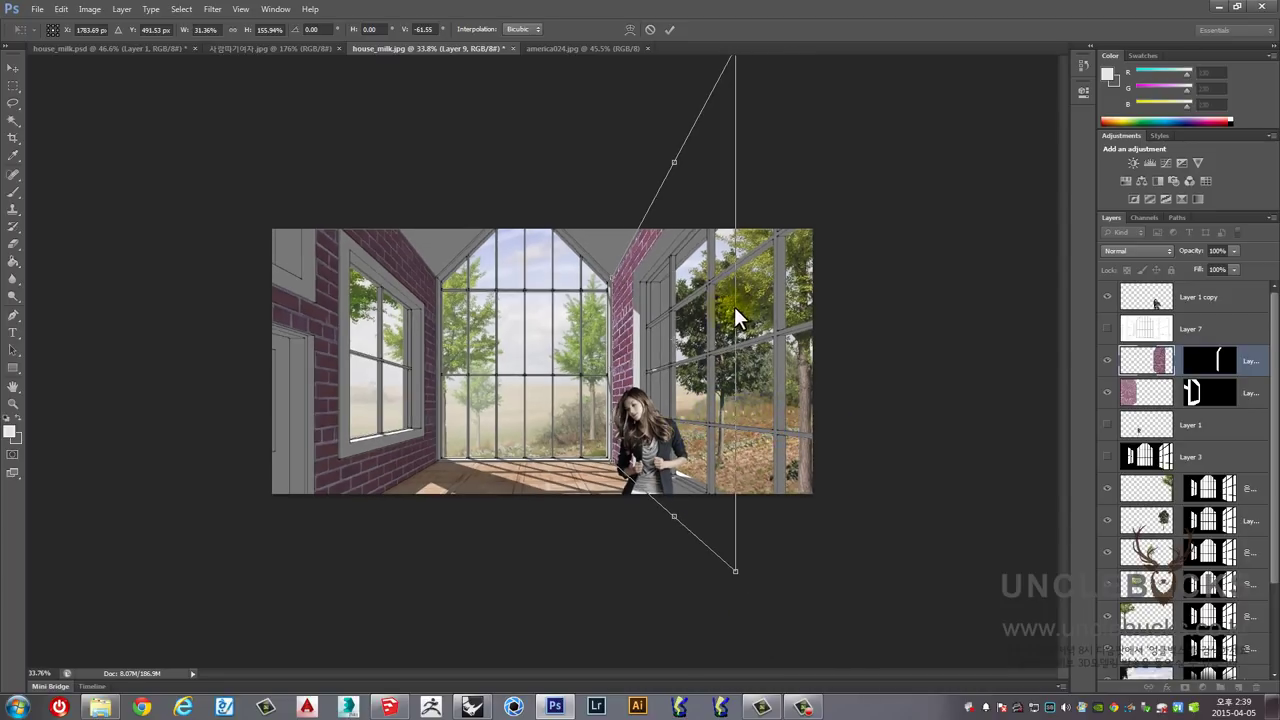
pyautogui.moveTo(734, 306); pyautogui.dragTo(707, 311)
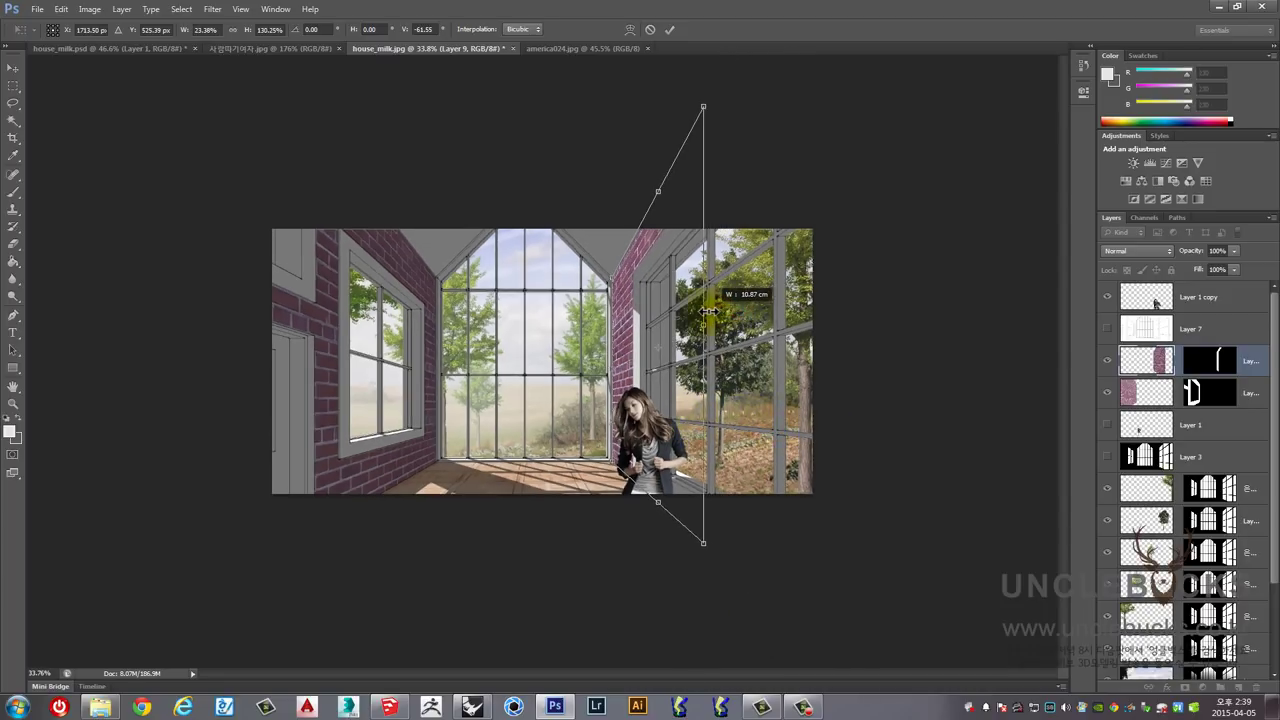
pyautogui.scroll(1, 710, 110)
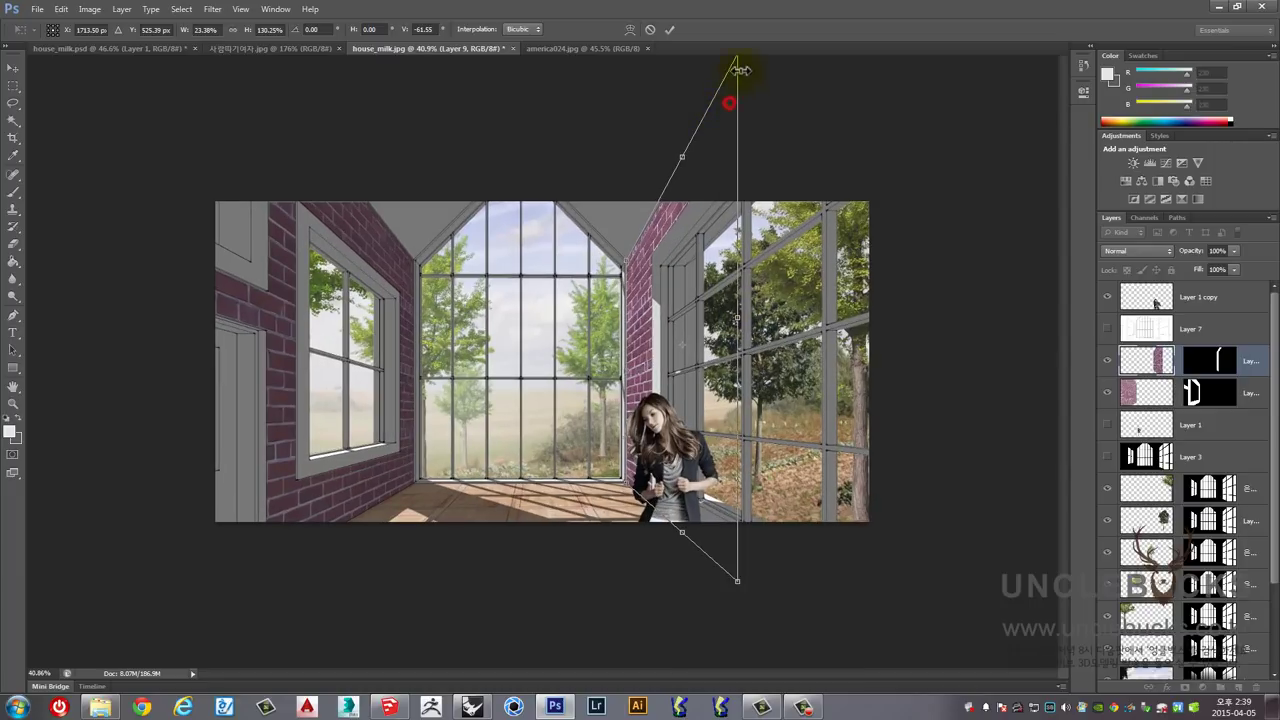
pyautogui.scroll(-1, 731, 133)
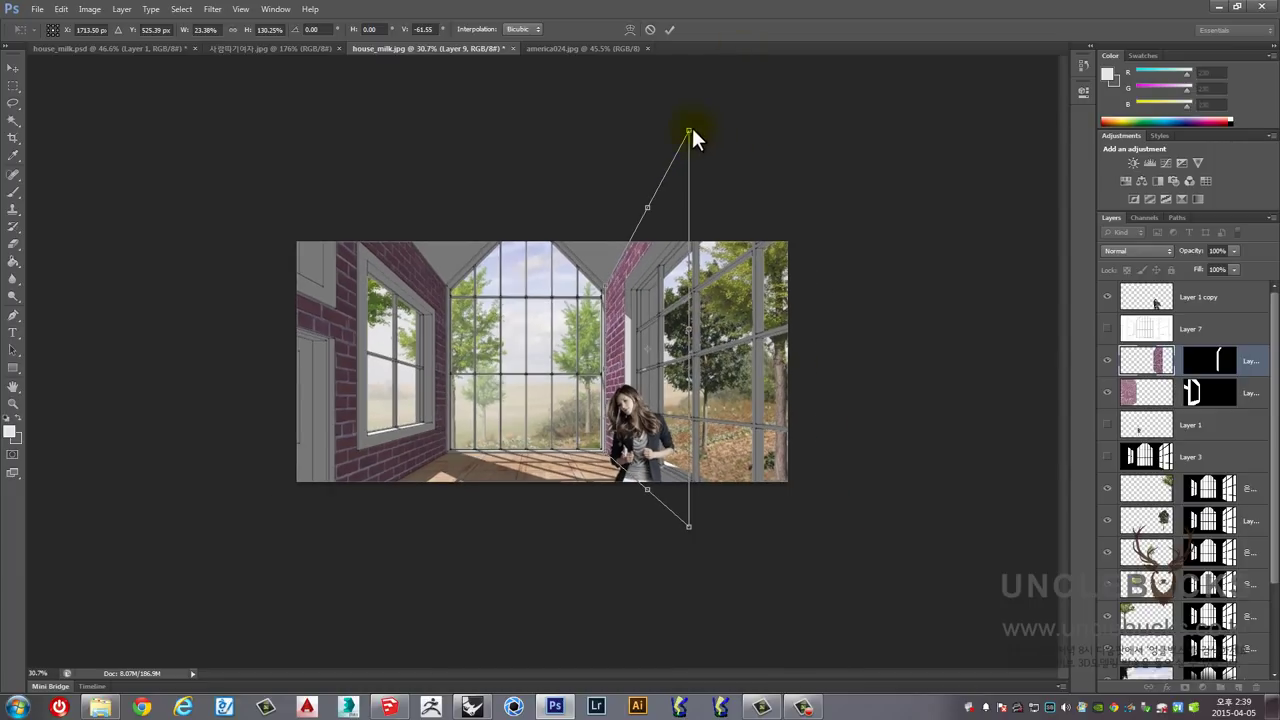
pyautogui.moveTo(693, 133); pyautogui.dragTo(689, 138)
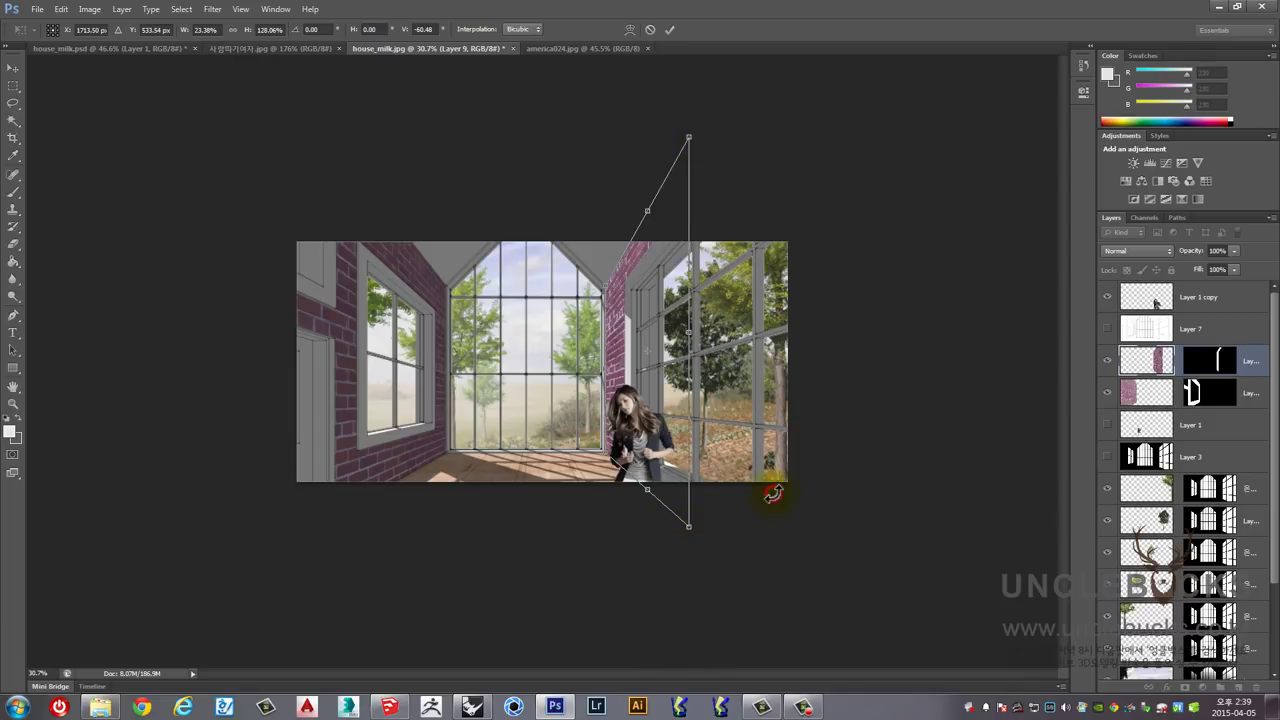
pyautogui.press('Return')
# Step: Set brick Layer 9's blend mode to Multiply
pyautogui.scroll(1, 605, 345)
pyautogui.scroll(1, 605, 345)
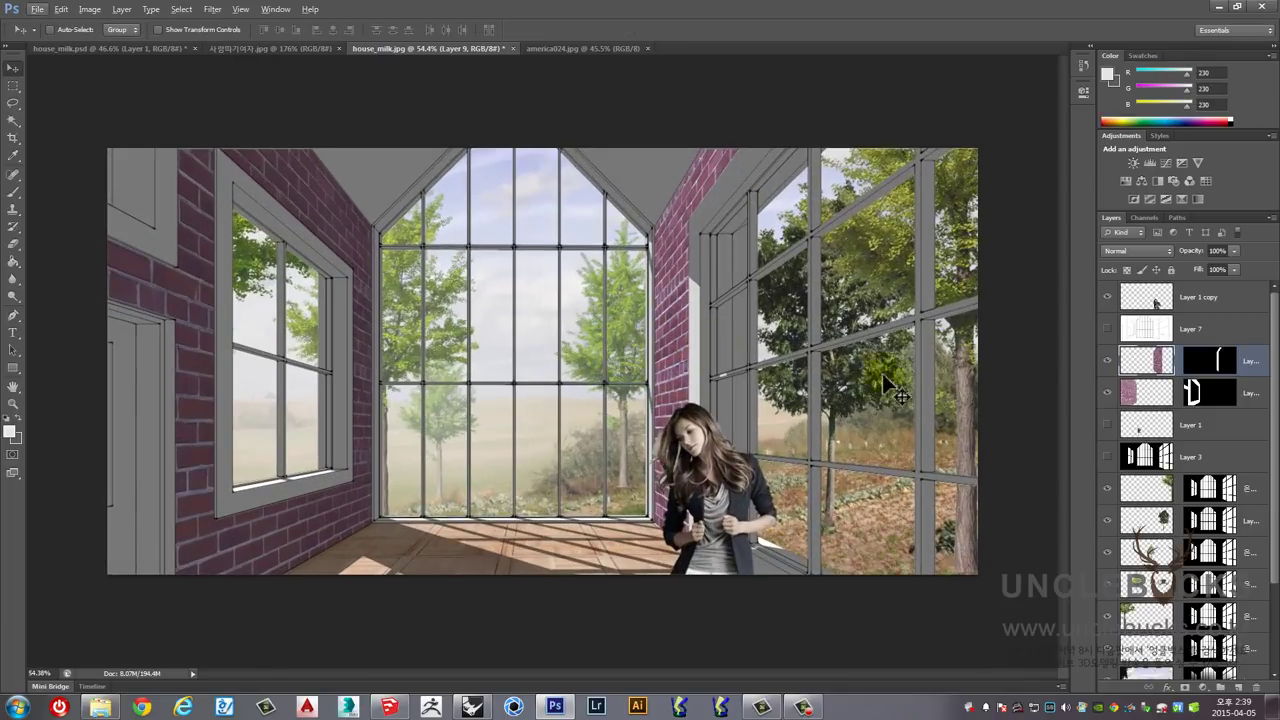
pyautogui.click(1152, 359)
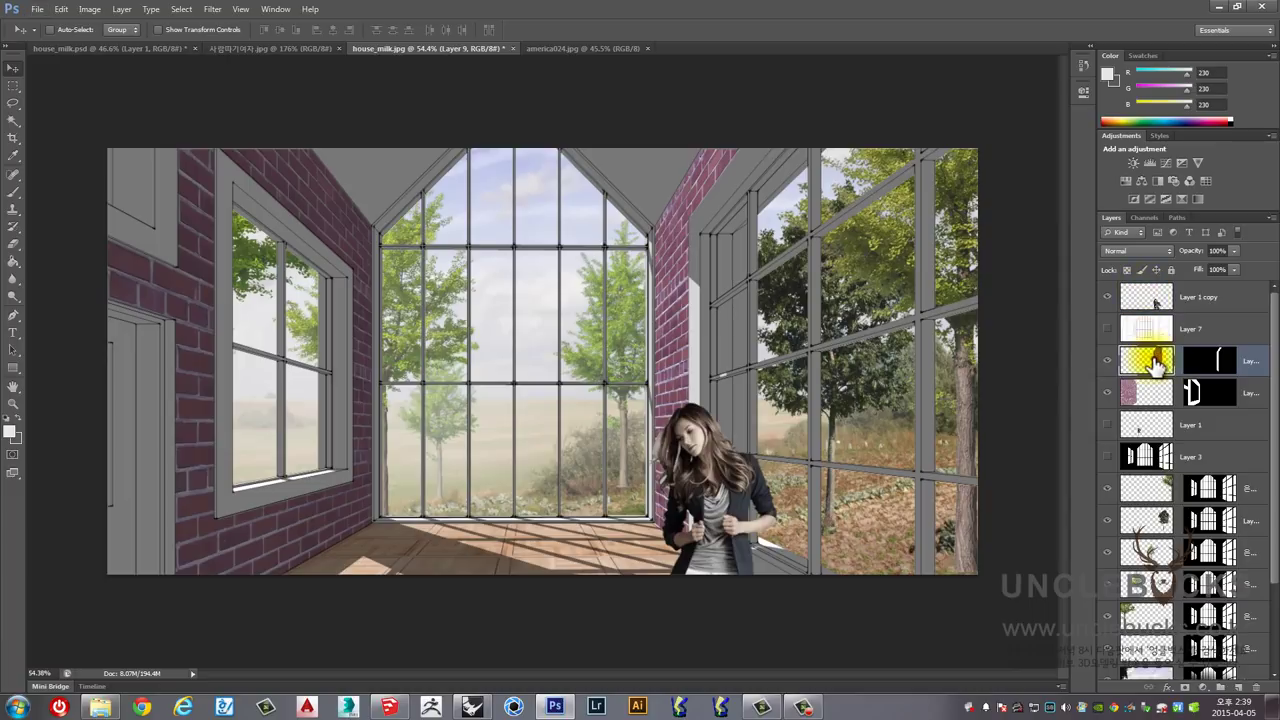
pyautogui.click(1133, 258)
pyautogui.click(1128, 289)
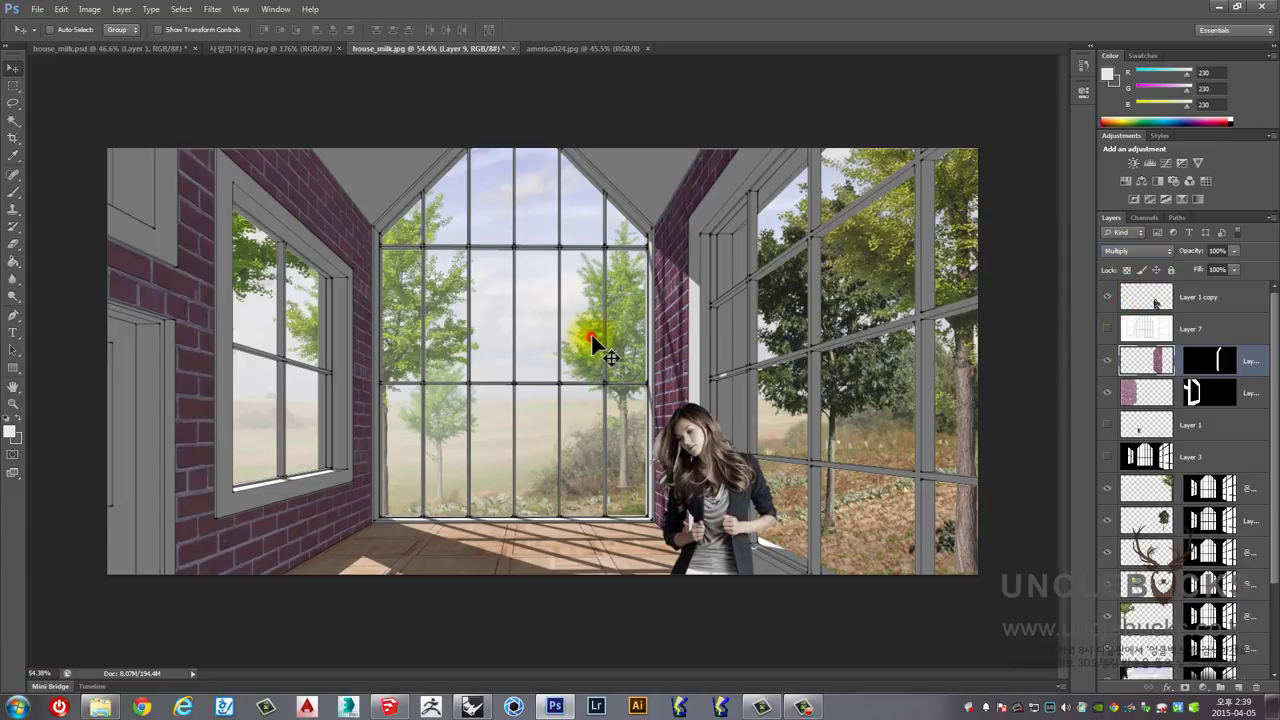
pyautogui.scroll(-1, 598, 342)
pyautogui.scroll(-1, 640, 330)
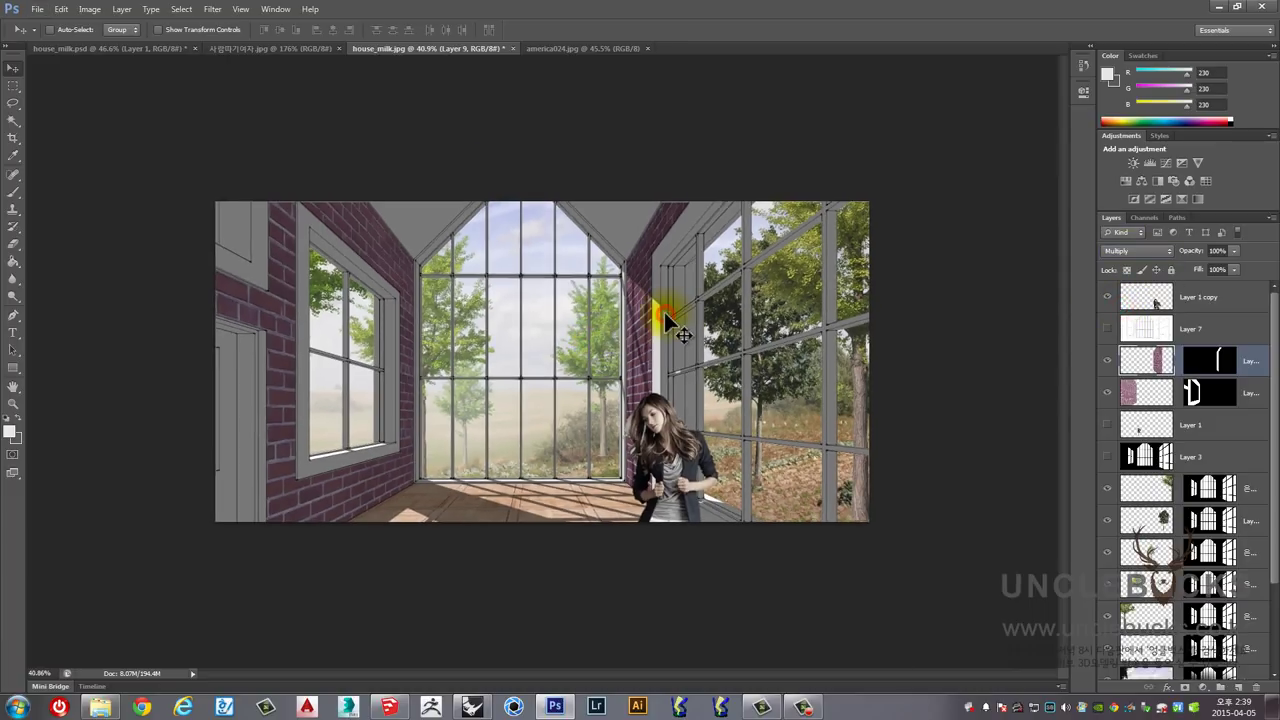
# Step: Apply Hue/Saturation with saturation +11 and slightly raised lightness, then reselect brick Layer 9
pyautogui.hotkey('ctrl', 'u')
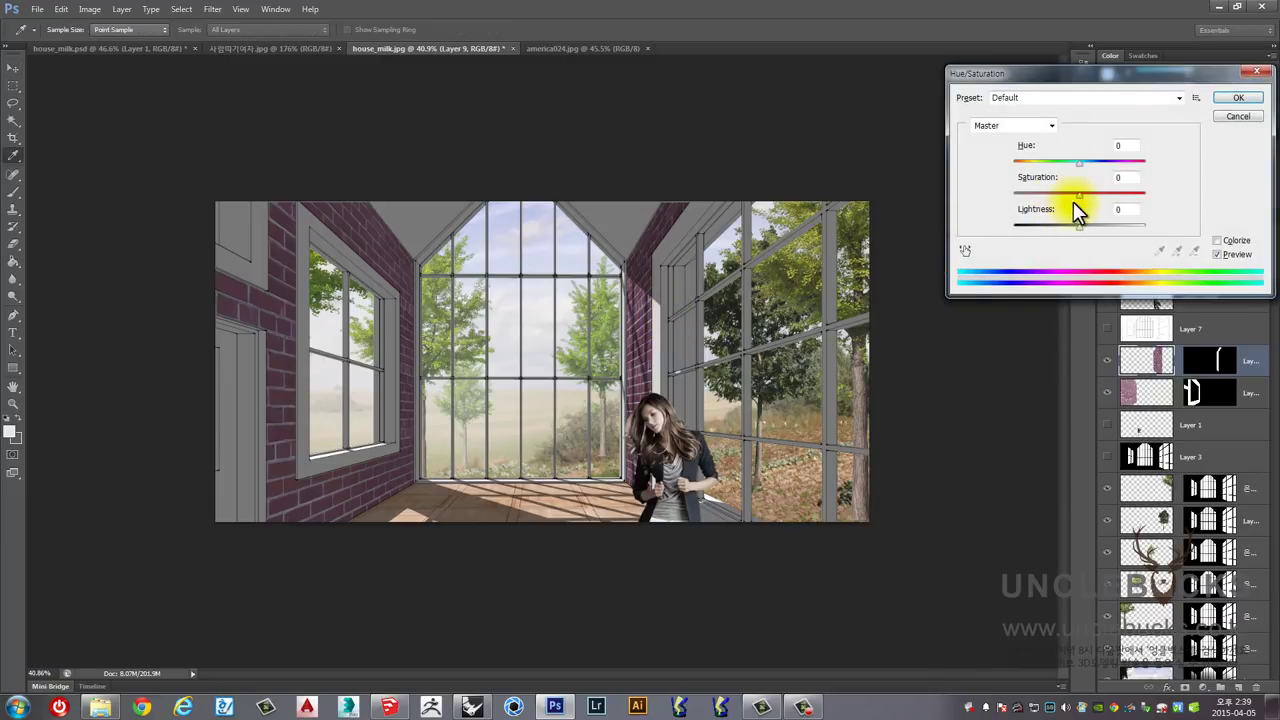
pyautogui.moveTo(1092, 198); pyautogui.dragTo(1087, 227)
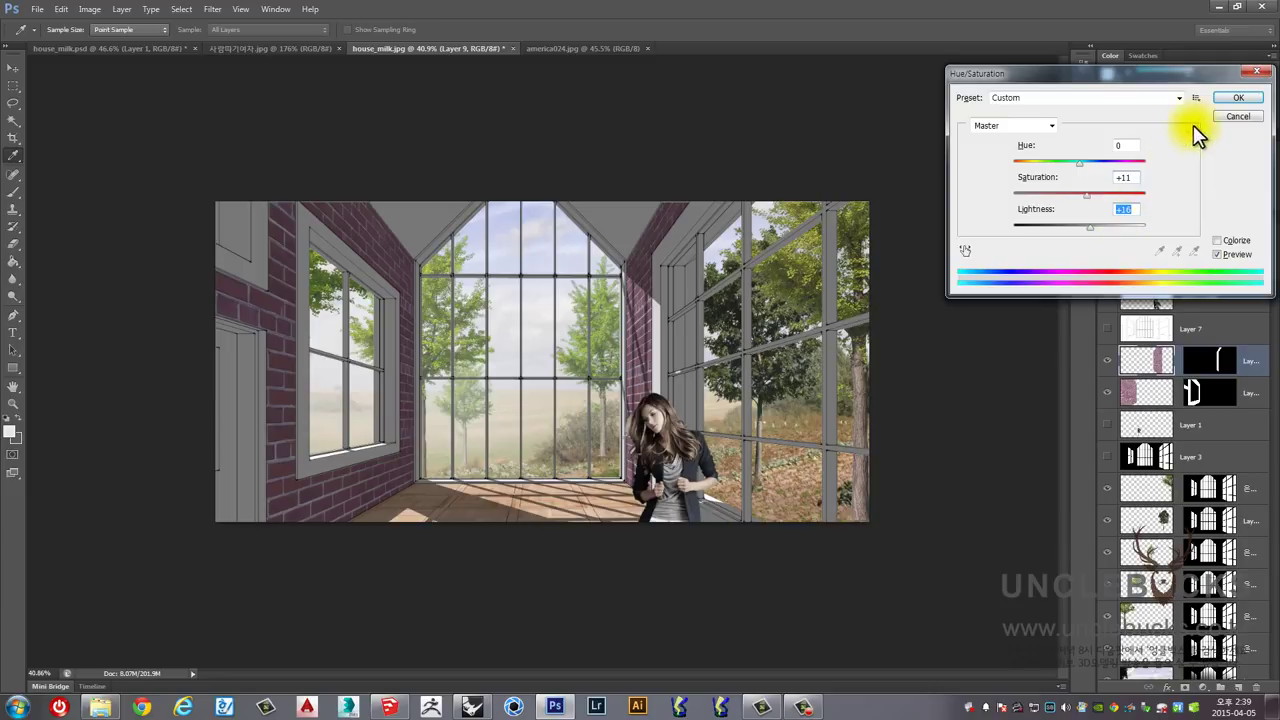
pyautogui.click(1238, 97)
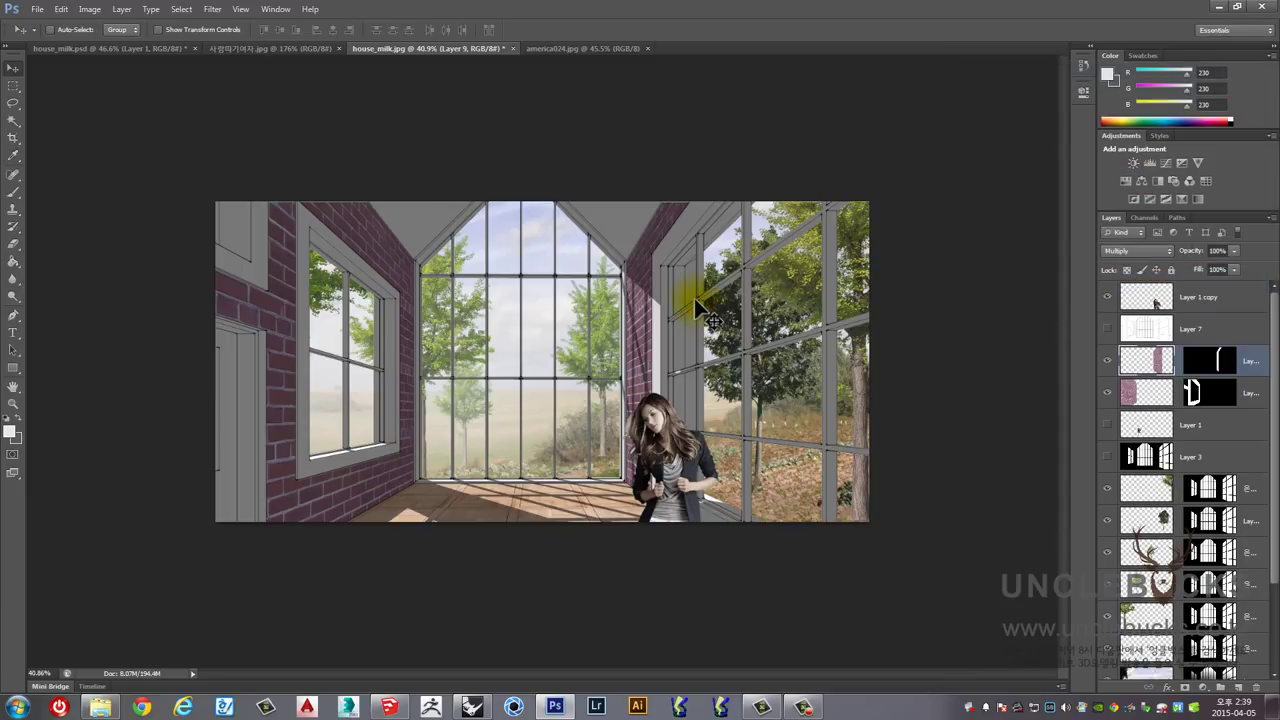
pyautogui.keyDown('ctrl'); pyautogui.click(562, 298); pyautogui.keyUp('ctrl')
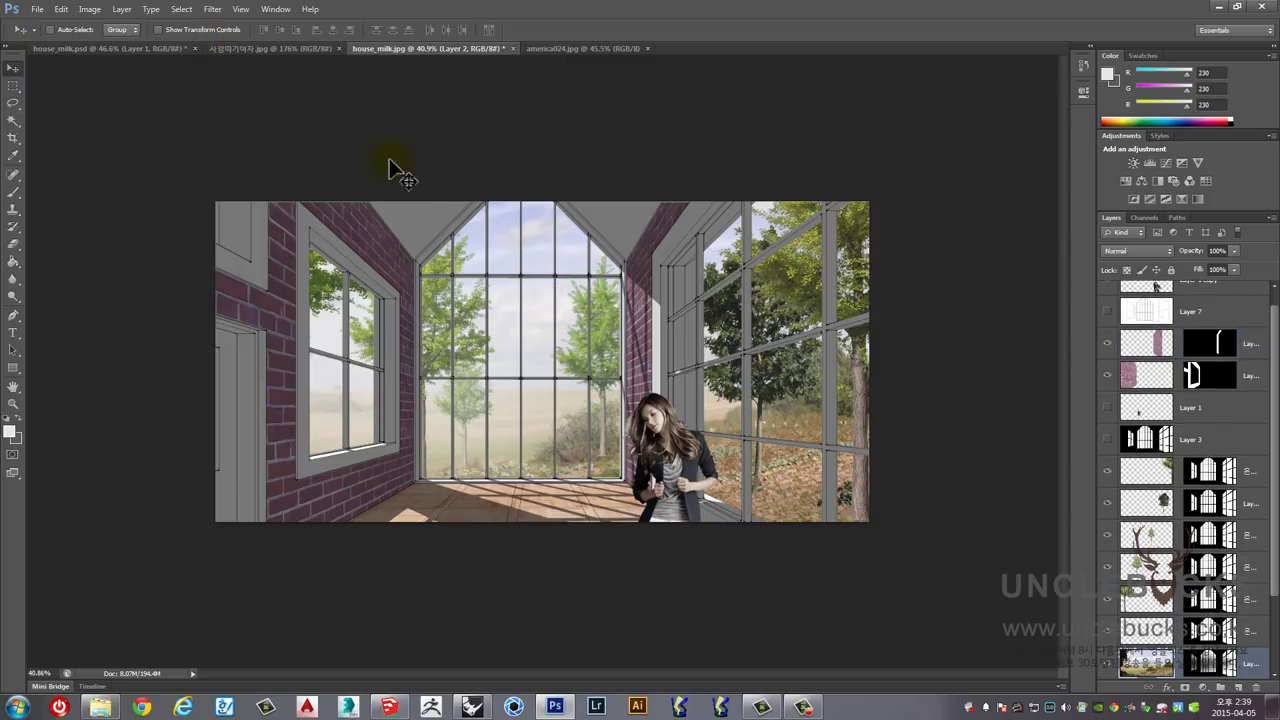
pyautogui.click(1140, 345)
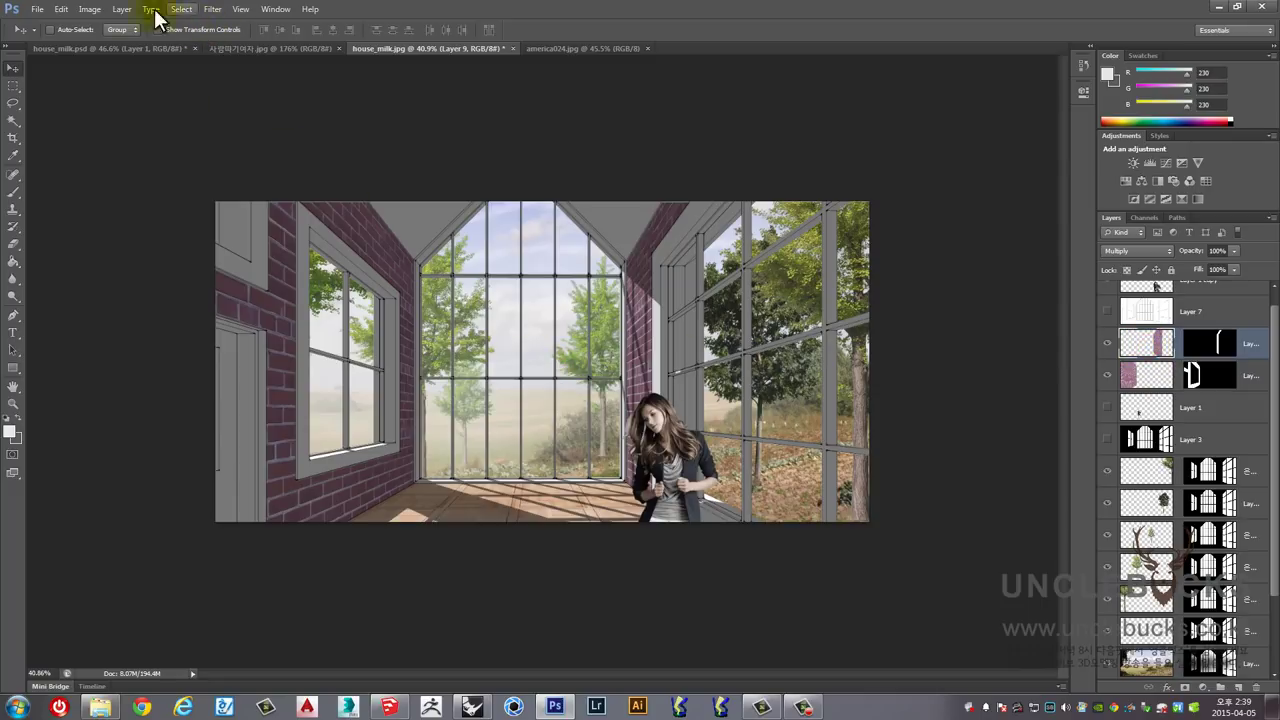
# Step: Apply Curves to Layer 9: raised midtones, black point 22, slightly lowered white point
pyautogui.click(89, 9)
pyautogui.moveTo(110, 43)
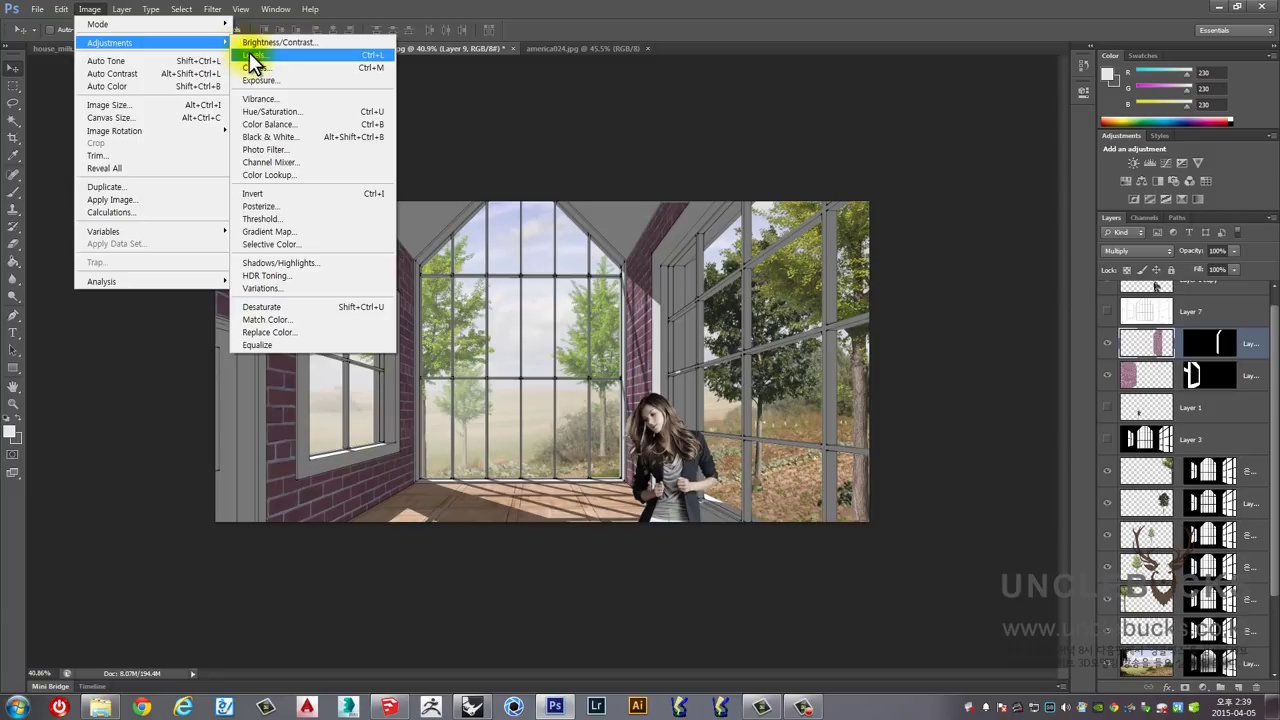
pyautogui.click(258, 68)
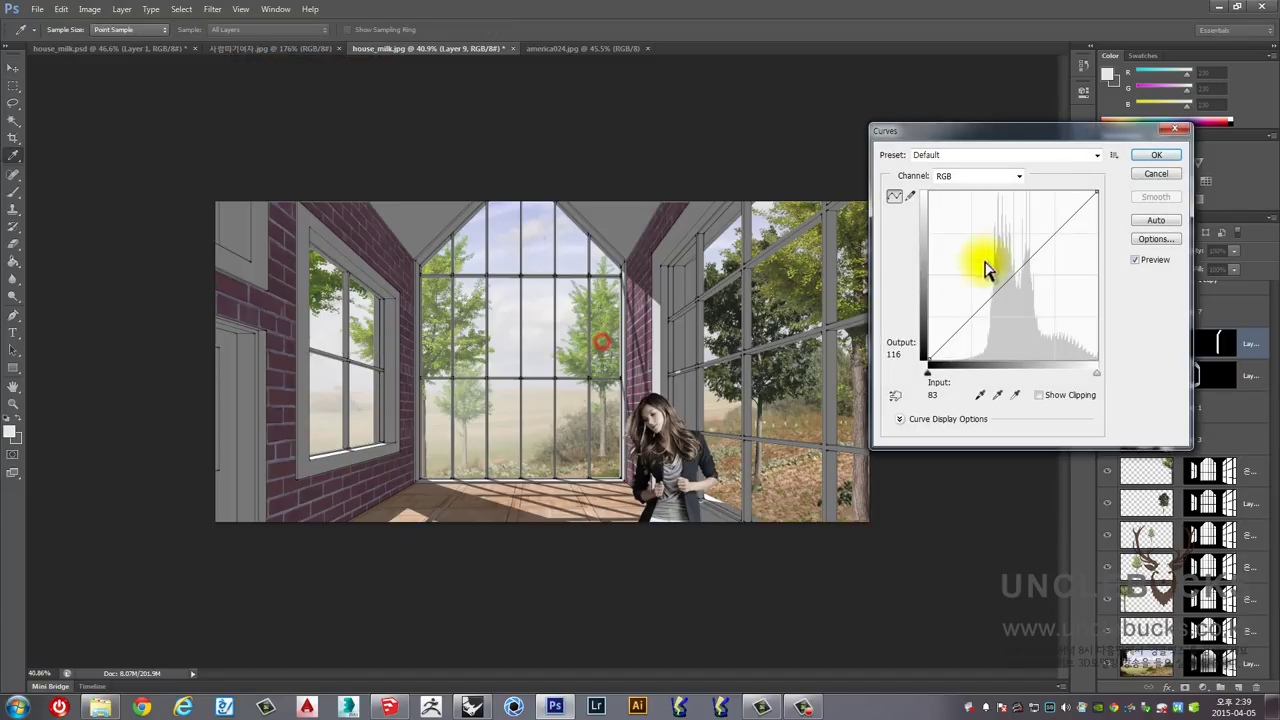
pyautogui.moveTo(993, 294); pyautogui.dragTo(988, 277)
pyautogui.moveTo(933, 361); pyautogui.dragTo(944, 364)
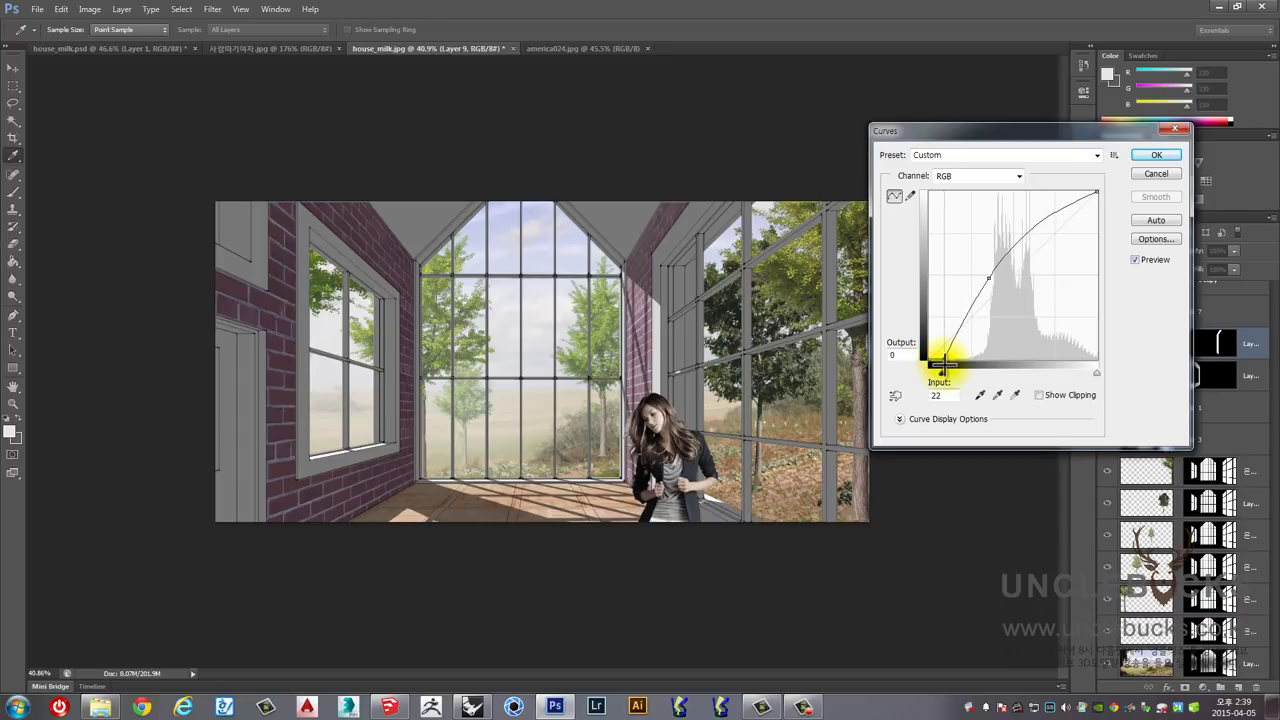
pyautogui.moveTo(1097, 191); pyautogui.dragTo(1098, 196)
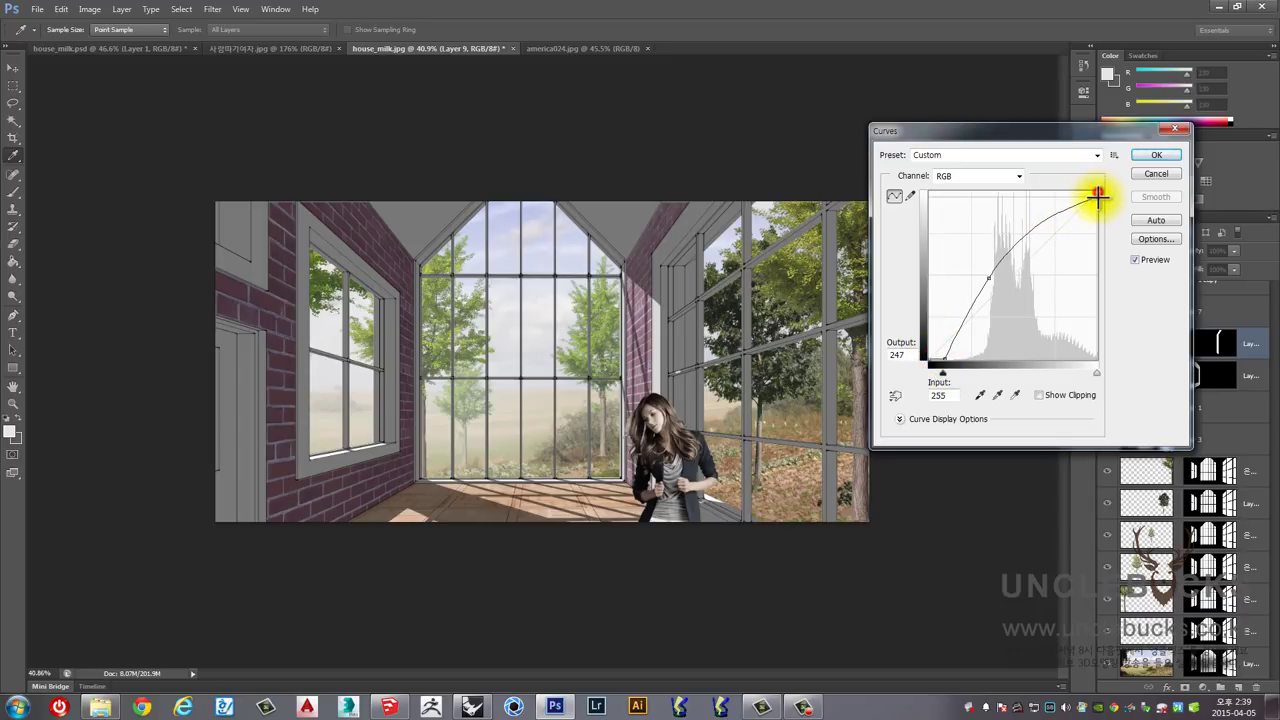
pyautogui.moveTo(988, 278); pyautogui.dragTo(985, 289)
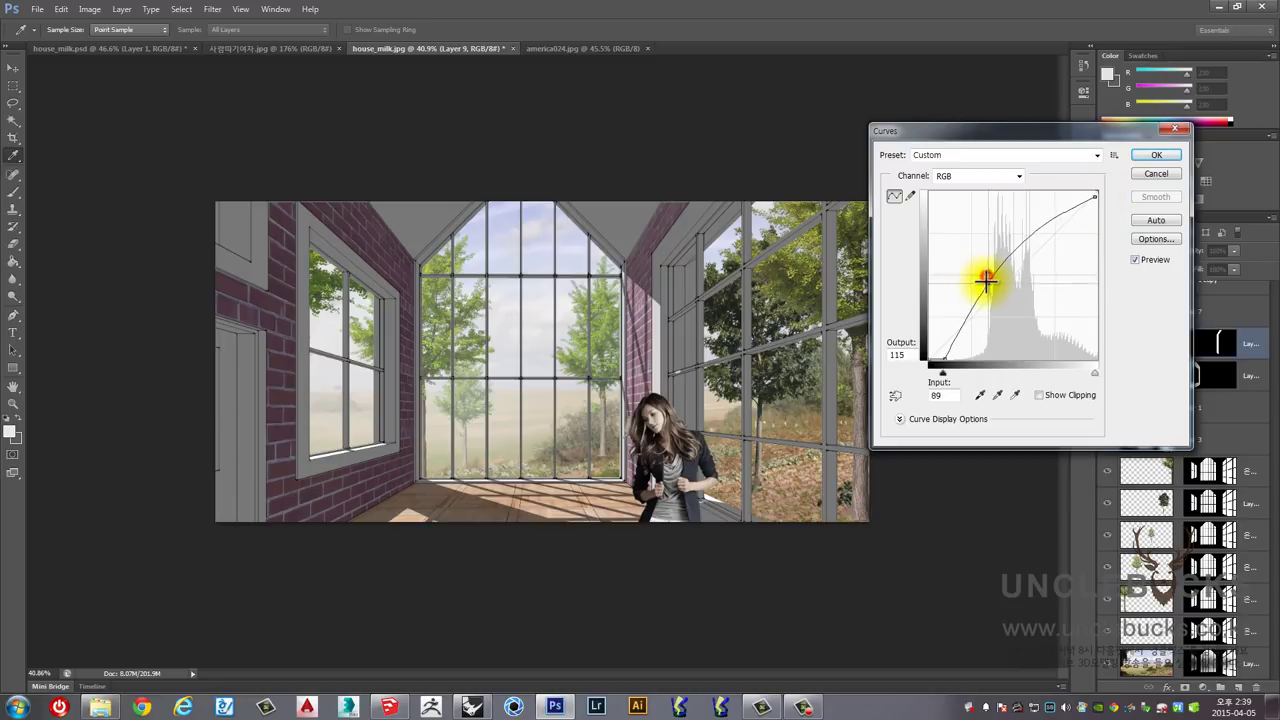
pyautogui.click(1160, 155)
pyautogui.keyDown('ctrl'); pyautogui.click(520, 361); pyautogui.keyUp('ctrl')
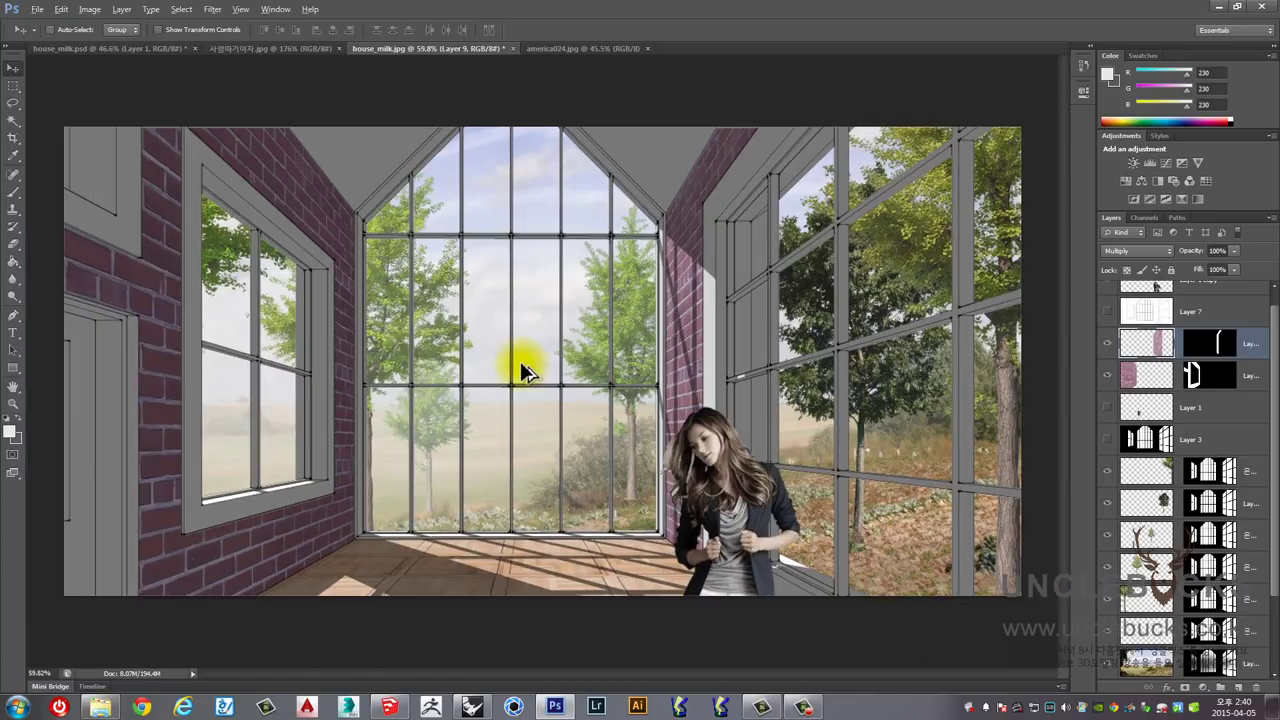
pyautogui.click(524, 357)
pyautogui.scroll(-1, 360, 515)
pyautogui.scroll(2, 414, 437)
pyautogui.scroll(1, 418, 447)
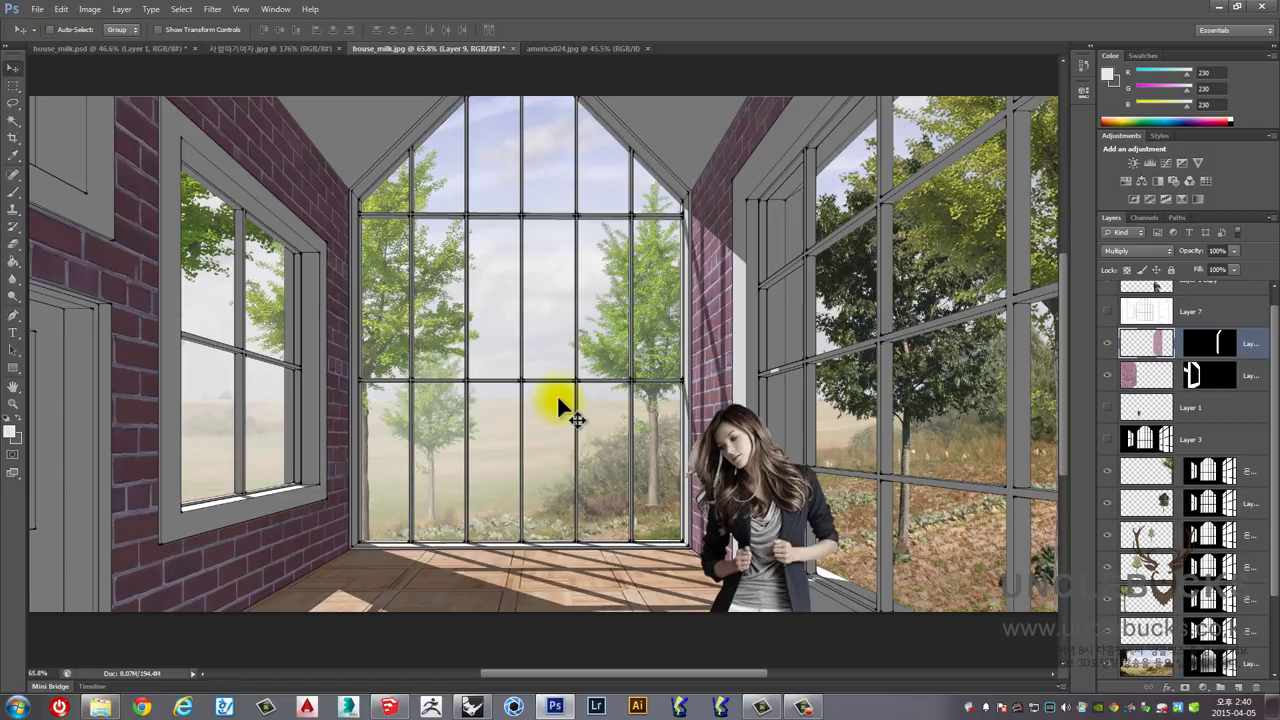
pyautogui.scroll(-1, 560, 405)
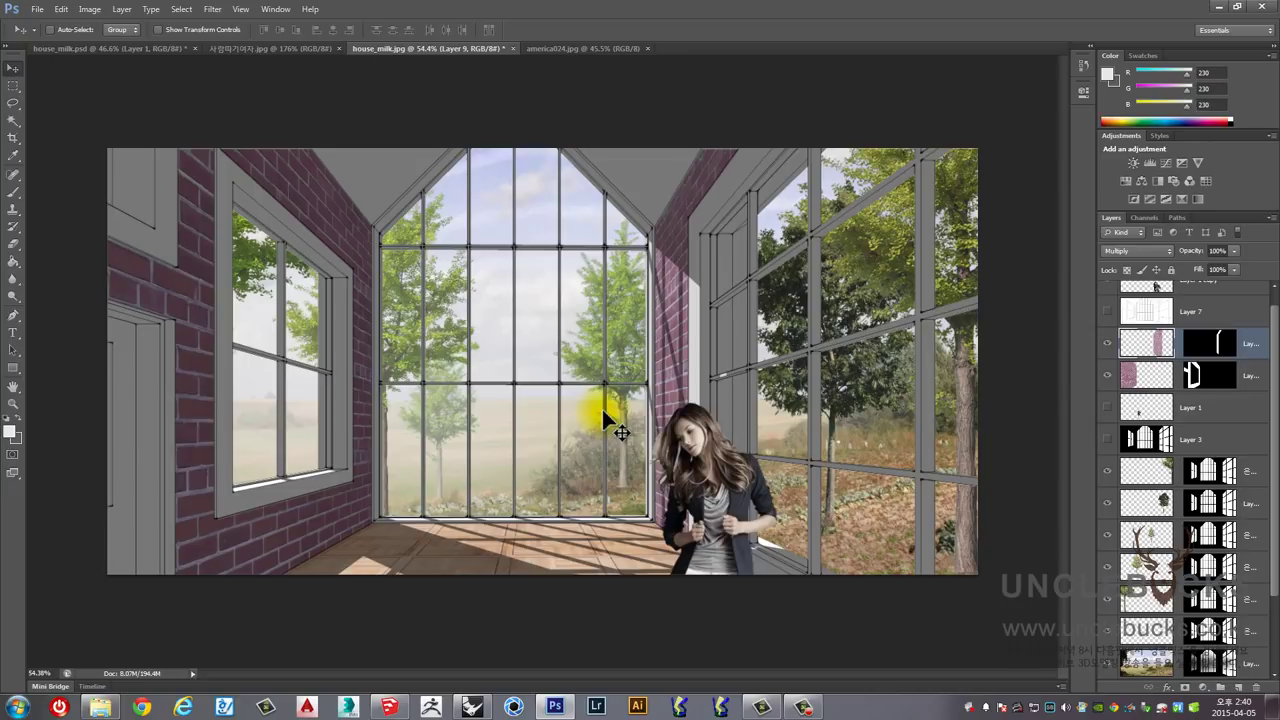
pyautogui.scroll(-1, 602, 409)
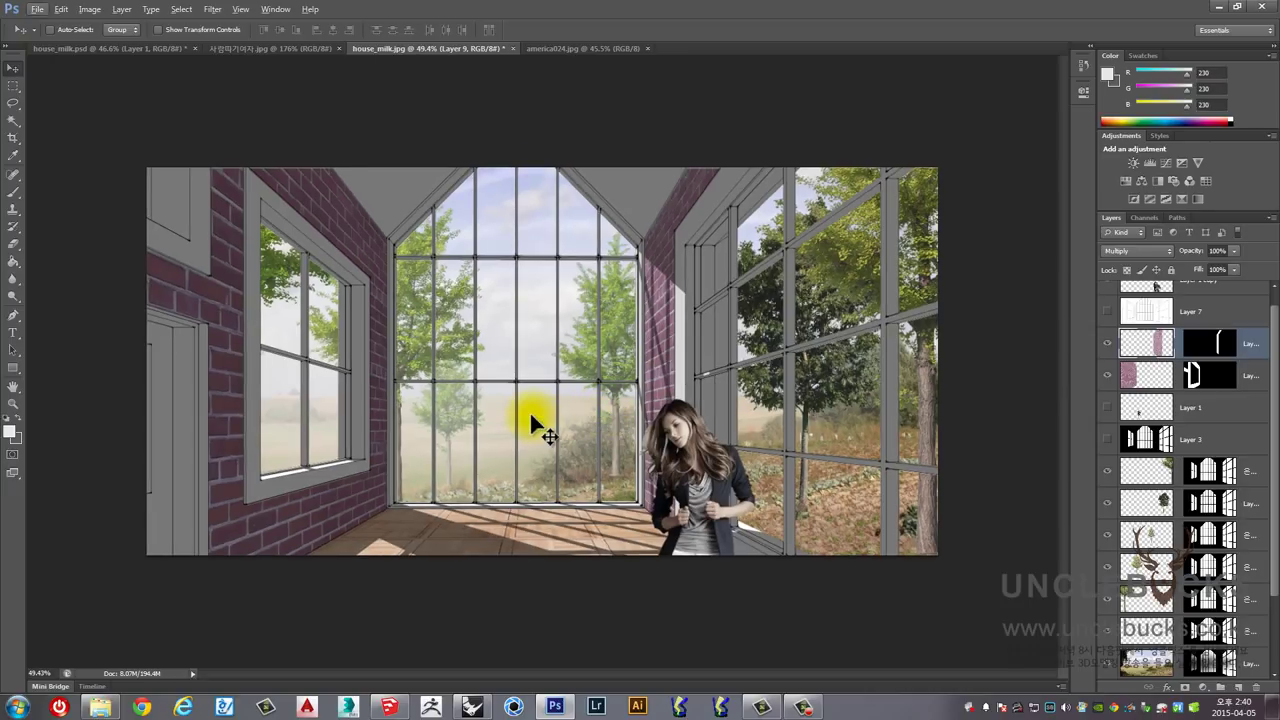
pyautogui.scroll(2, 531, 415)
pyautogui.scroll(3, 531, 415)
pyautogui.scroll(-4, 531, 415)
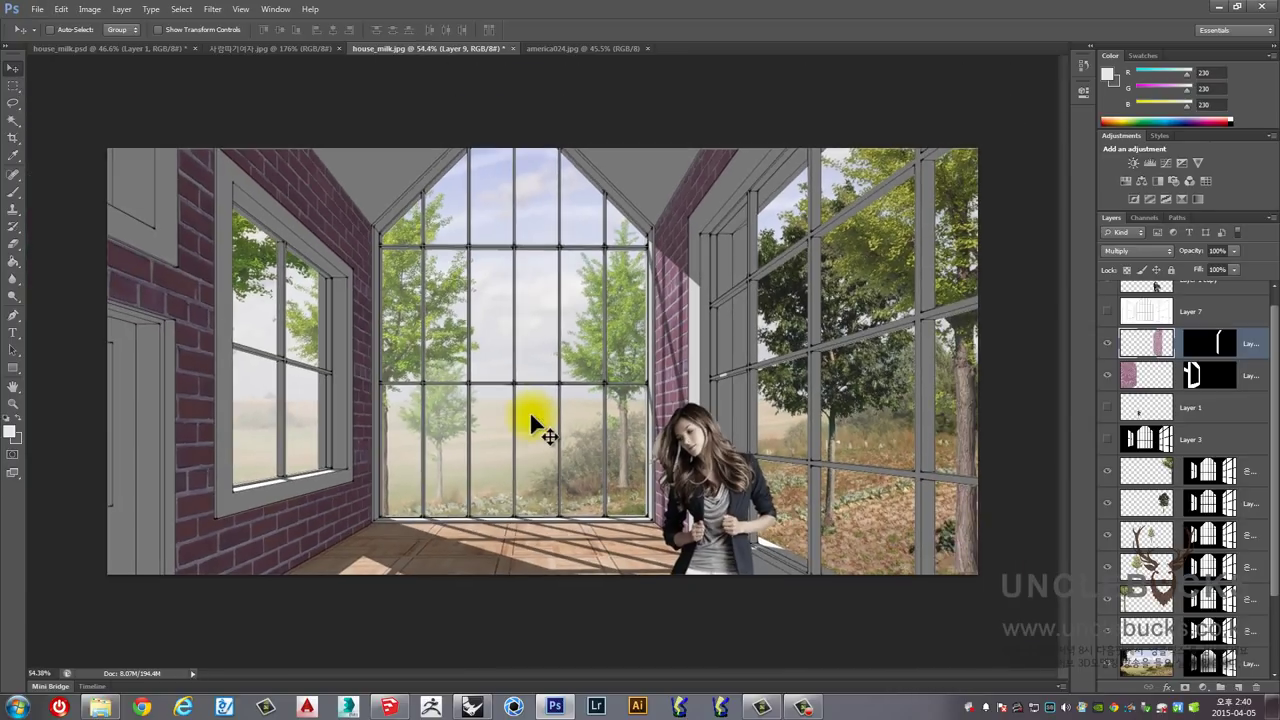